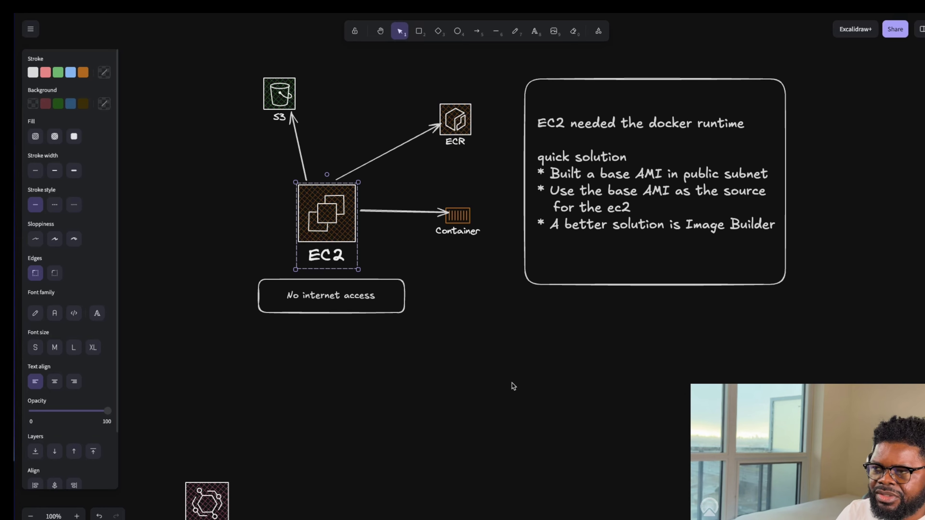
scroll(512, 383, "up", 2)
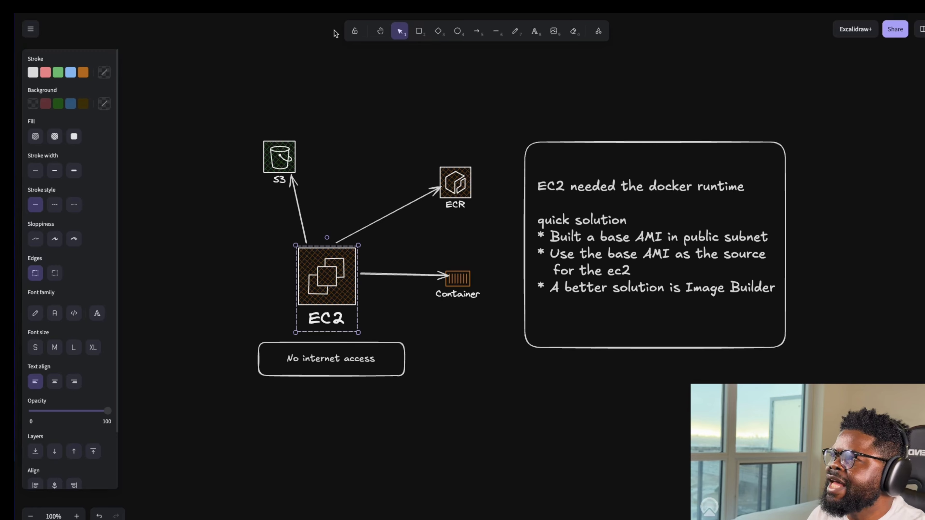
scroll(498, 438, "down", 12)
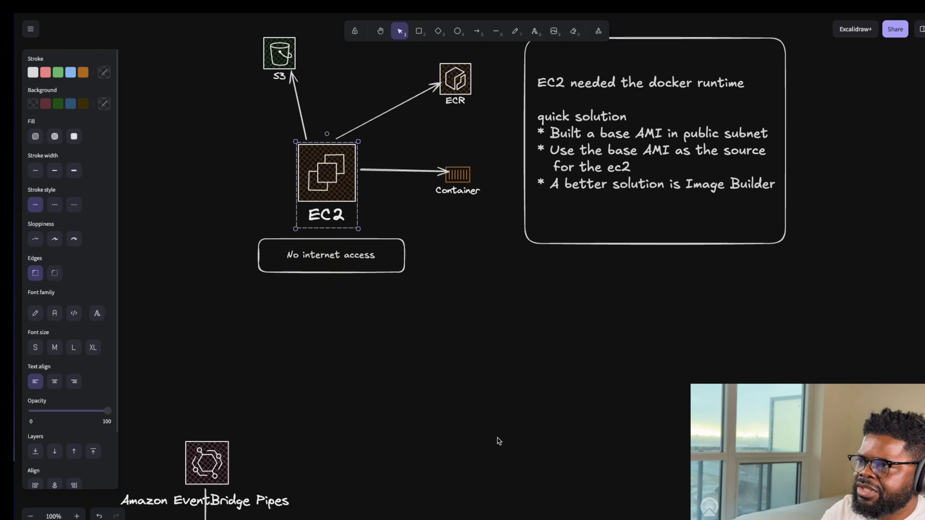
scroll(498, 438, "up", 2)
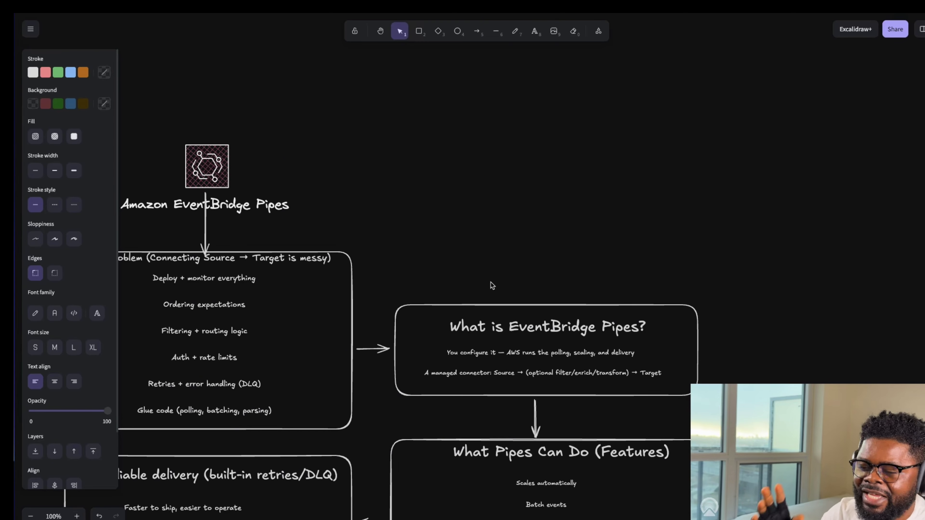
scroll(491, 283, "up", 6)
scroll(490, 282, "up", 6)
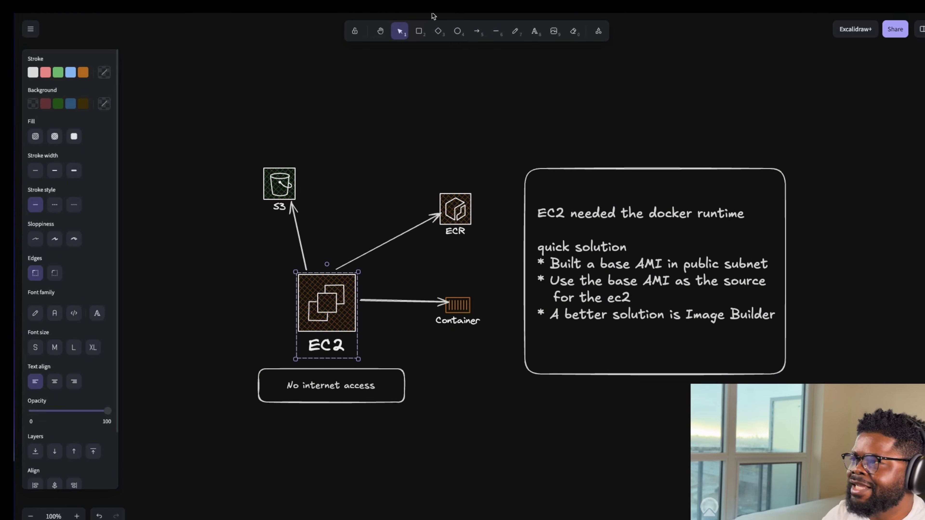
- Switch to the AWS console, search its services for "image builder" and open EC2 Image Builder
mouse_move(229, 15)
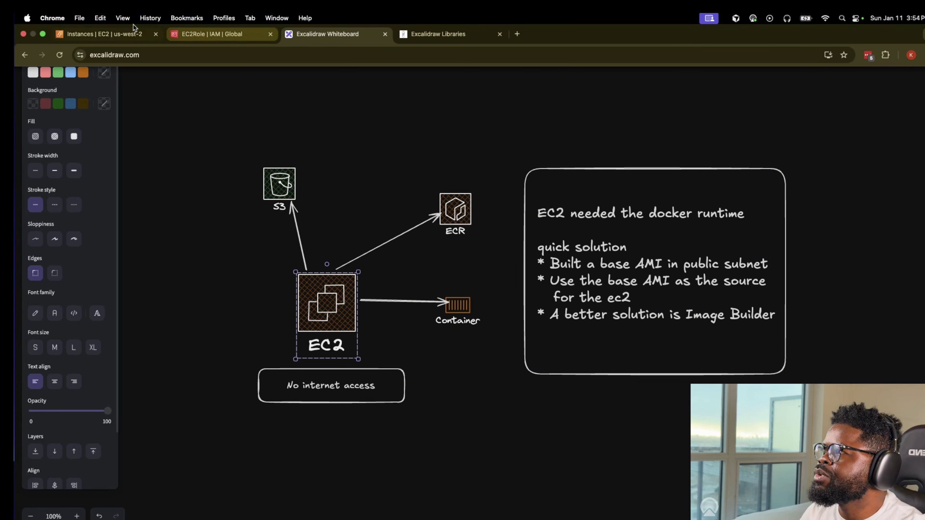
left_click(102, 23)
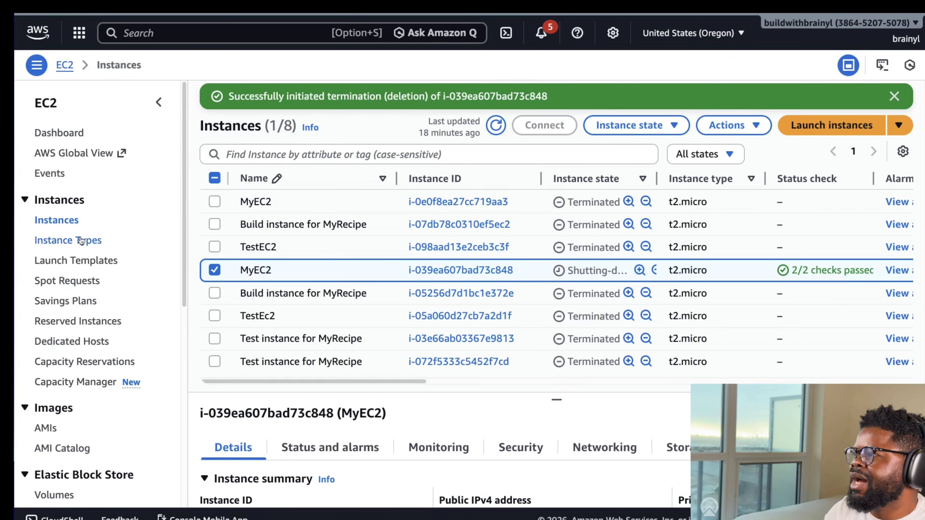
left_click(221, 26)
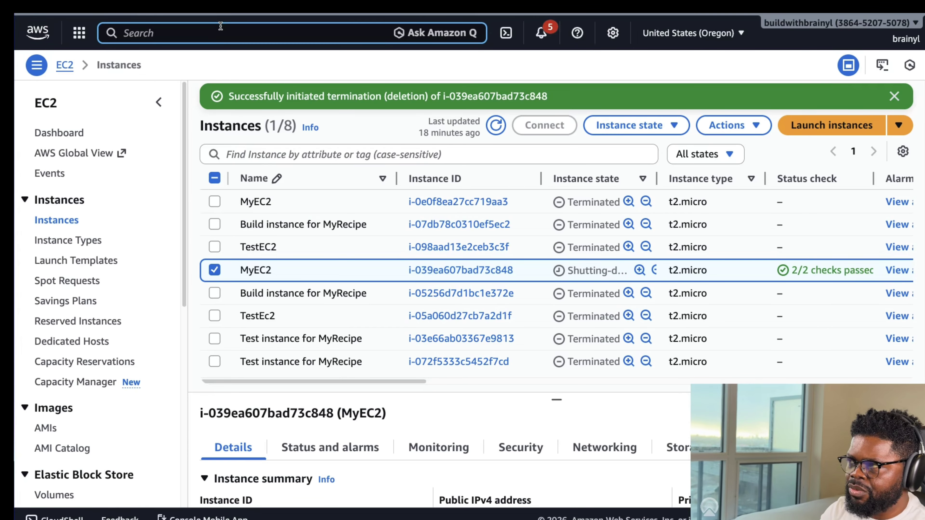
type("image b")
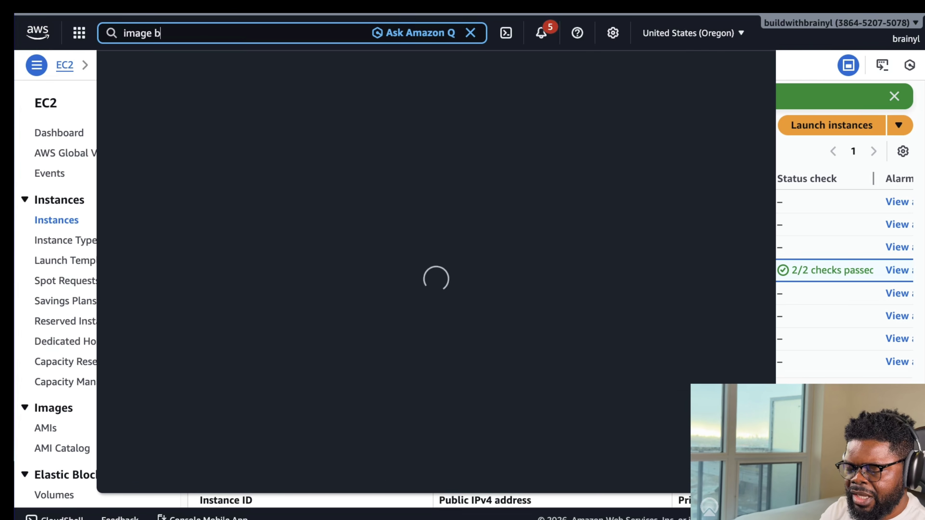
type("uikder")
key("BackSpace")
key("BackSpace")
key("BackSpace")
type("lde")
key("BackSpace")
key("BackSpace")
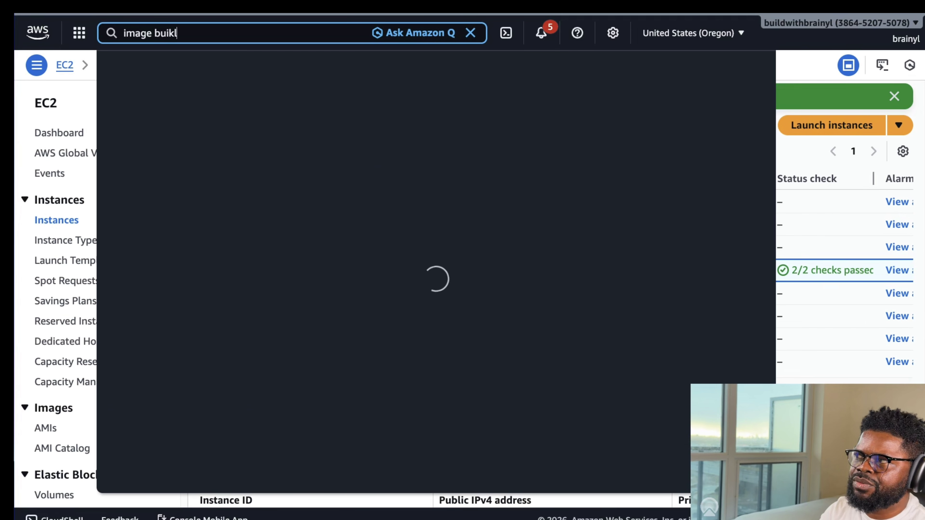
key("BackSpace")
key("BackSpace")
type("lder")
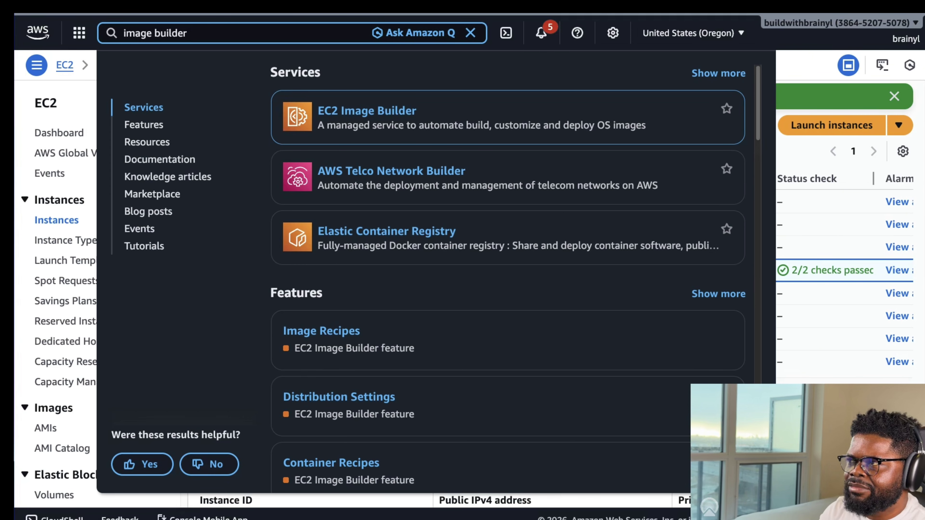
key("Return")
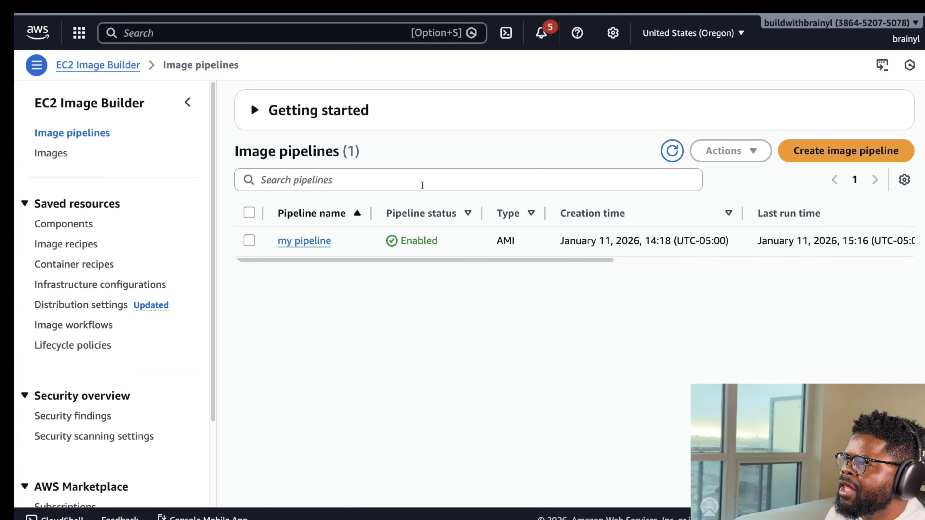
- Start creating a new component from the Components list and name it install-docker-runtime
left_click(82, 226)
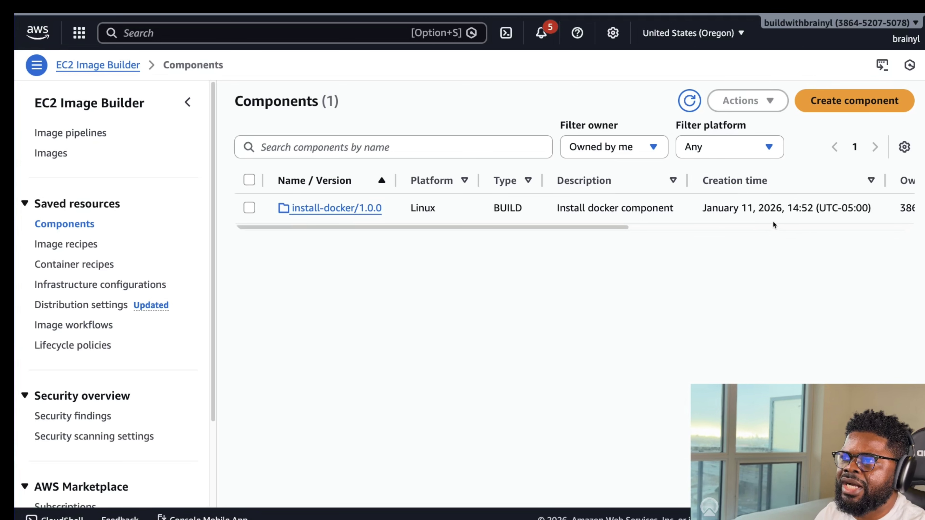
left_click(849, 101)
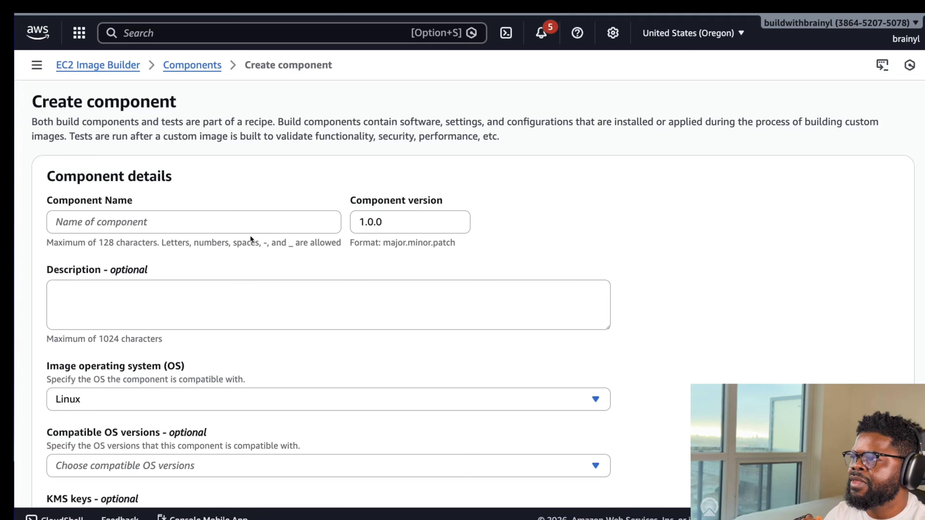
left_click(186, 222)
type("instk")
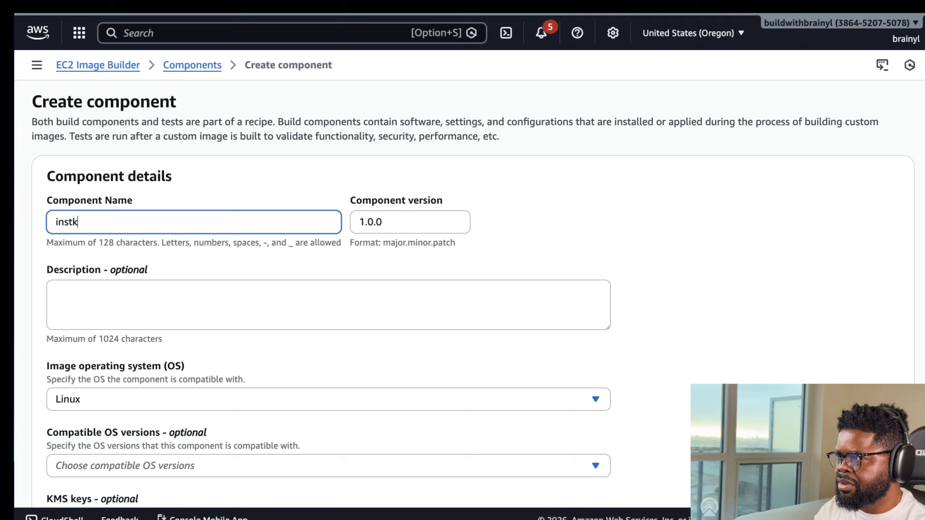
key("BackSpace")
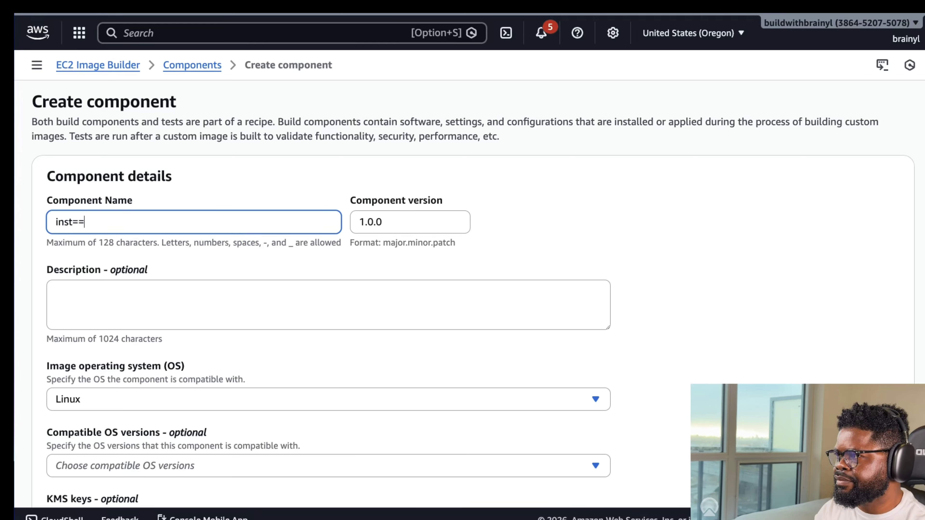
type("all")
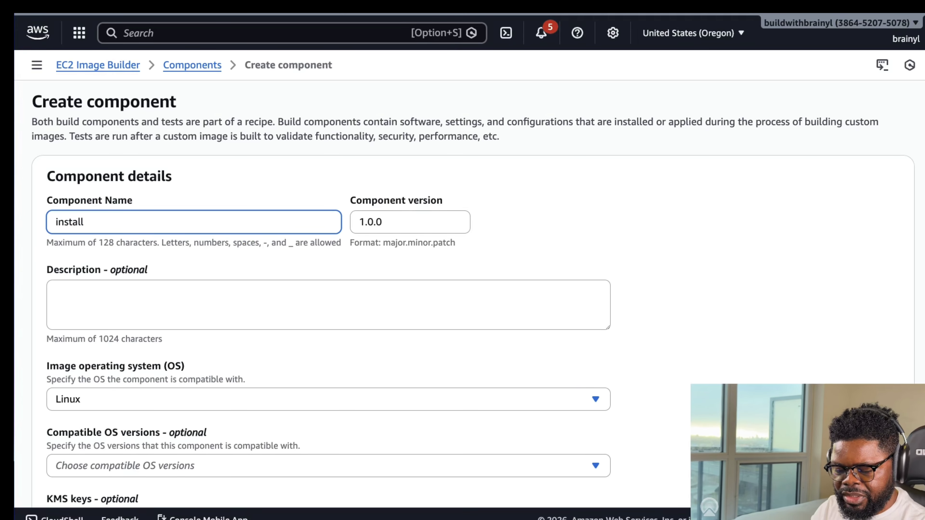
type("e-docker")
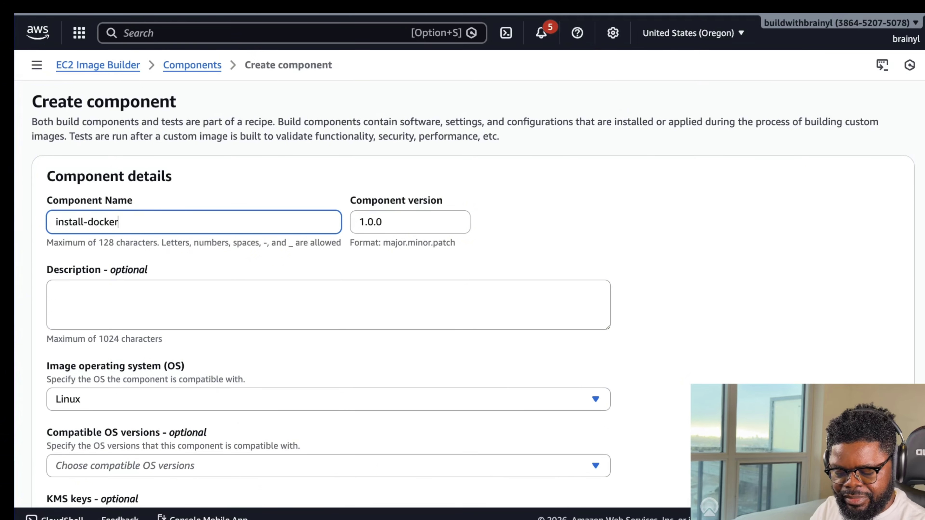
type("-runtime")
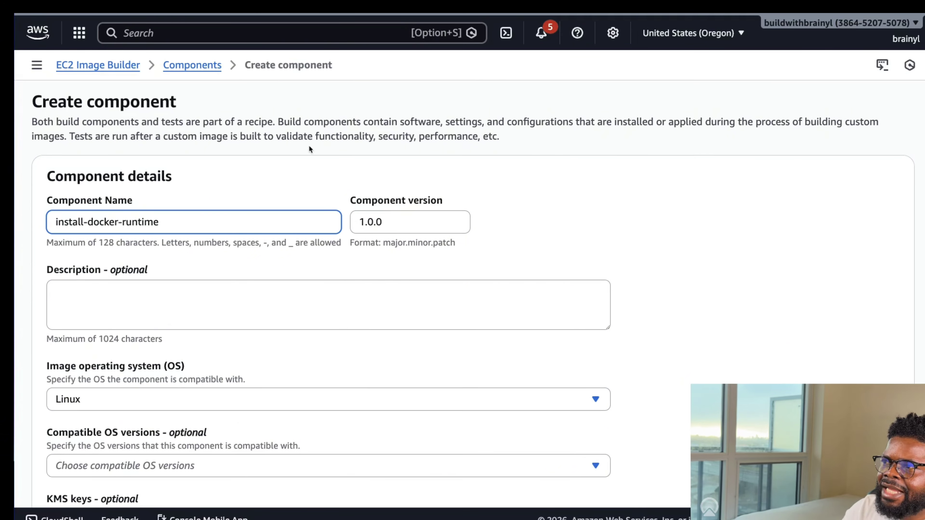
- Enter "Component to install docker runtime" as the component's description
left_click(439, 307)
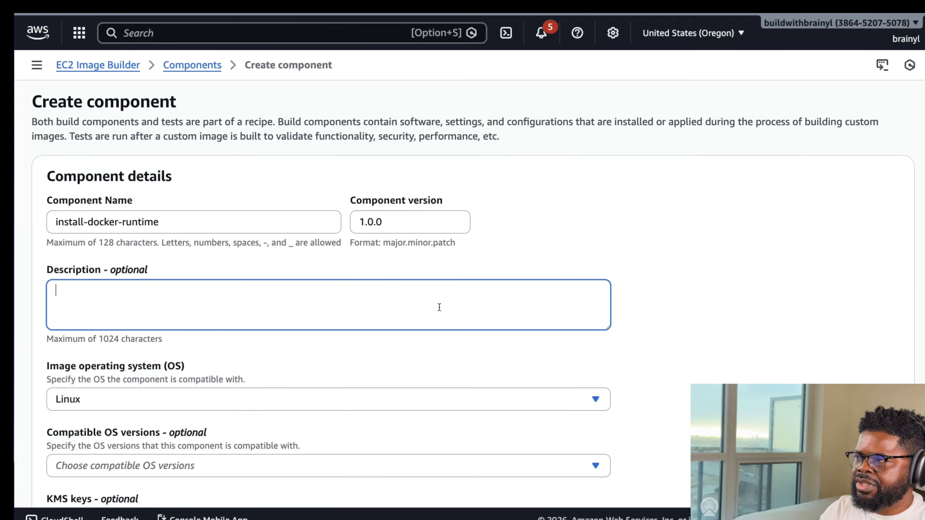
type("Co")
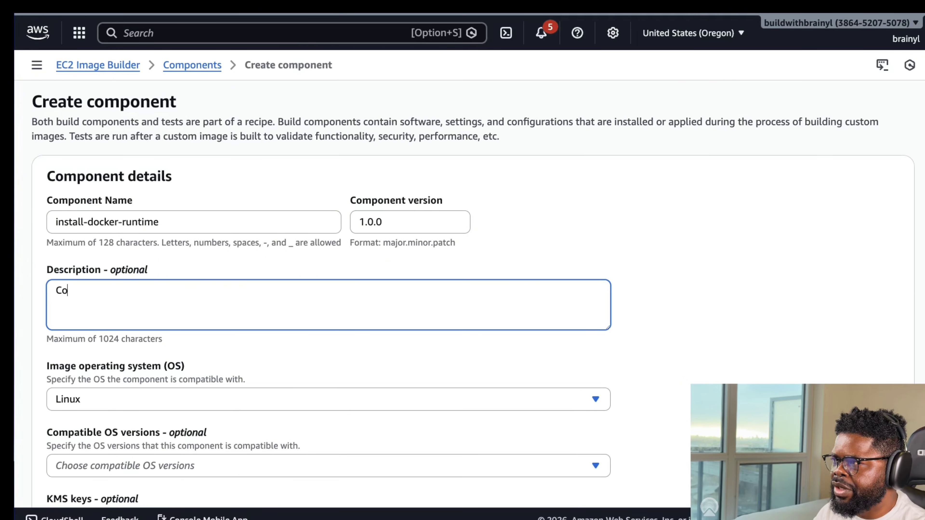
type("mponent to instal")
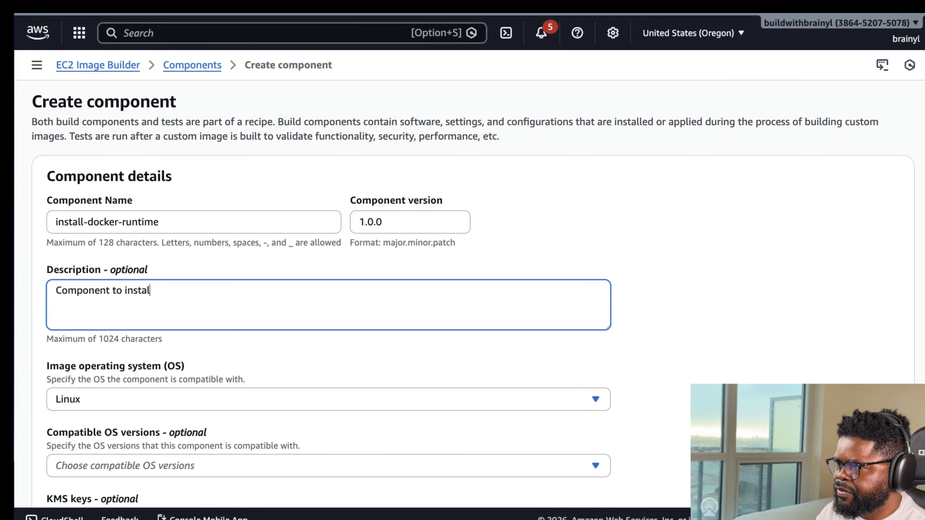
type("l docker ")
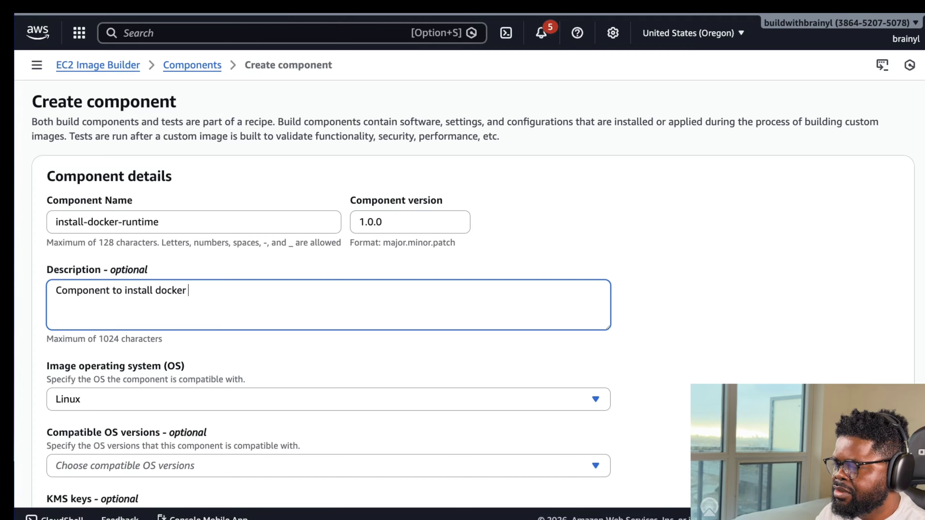
type("runtikm")
key("BackSpace")
key("BackSpace")
type("m")
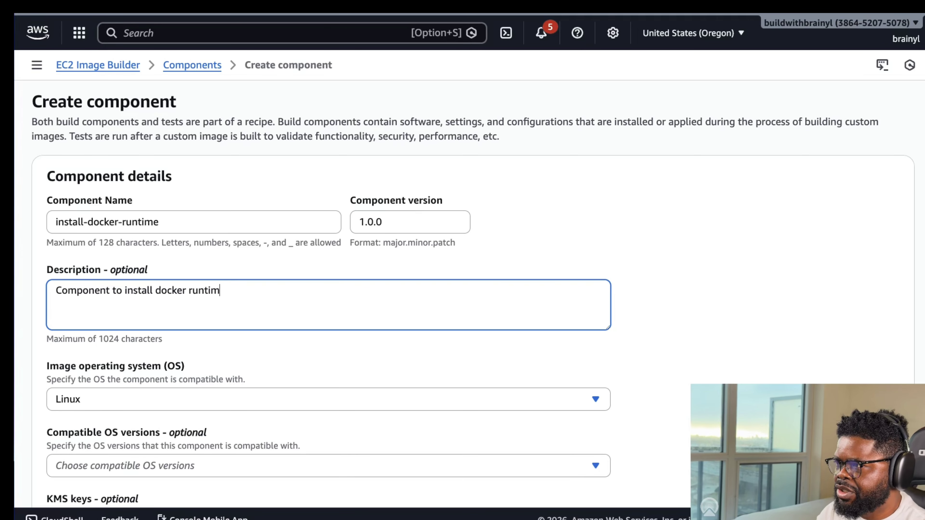
key("BackSpace")
type("ime")
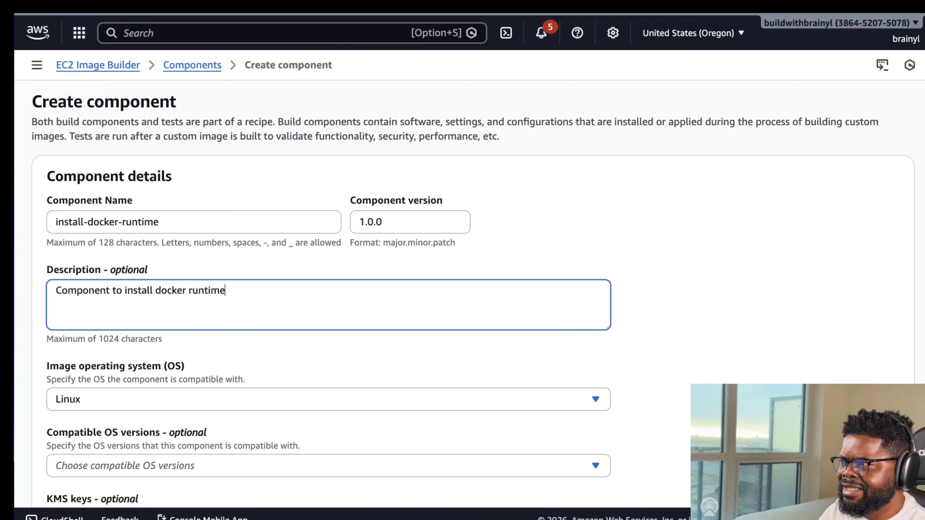
- Keep Linux as the image operating system and select Amazon Linux 2023 as the compatible OS version
scroll(427, 314, "down", 1)
scroll(427, 315, "down", 3)
left_click(324, 335)
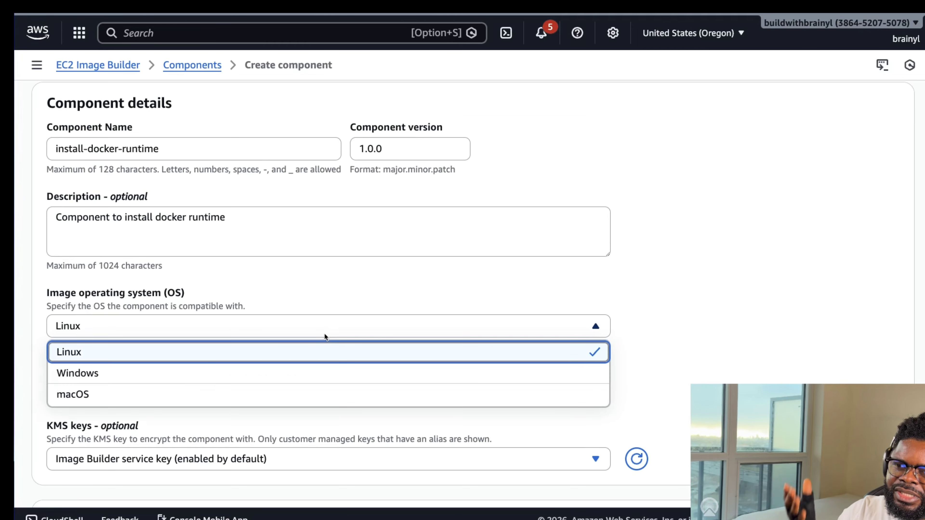
left_click(535, 323)
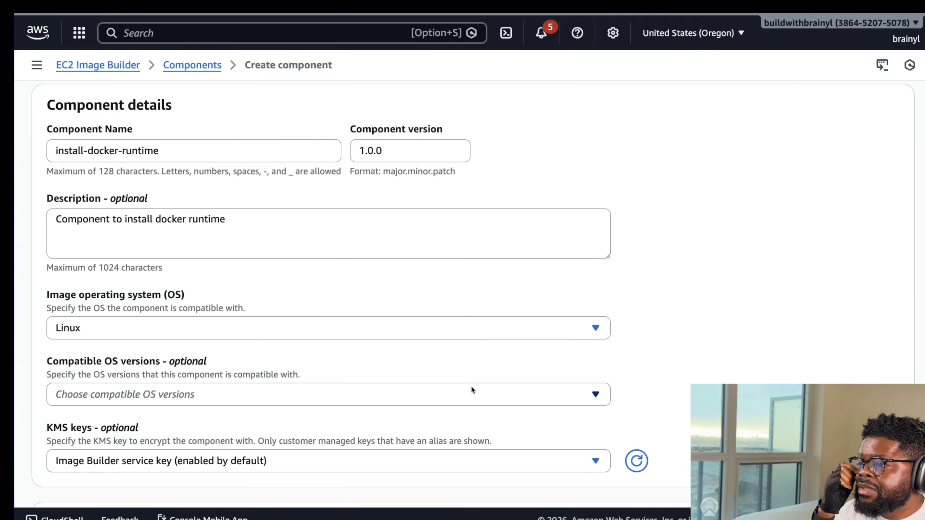
left_click(472, 392)
left_click(124, 117)
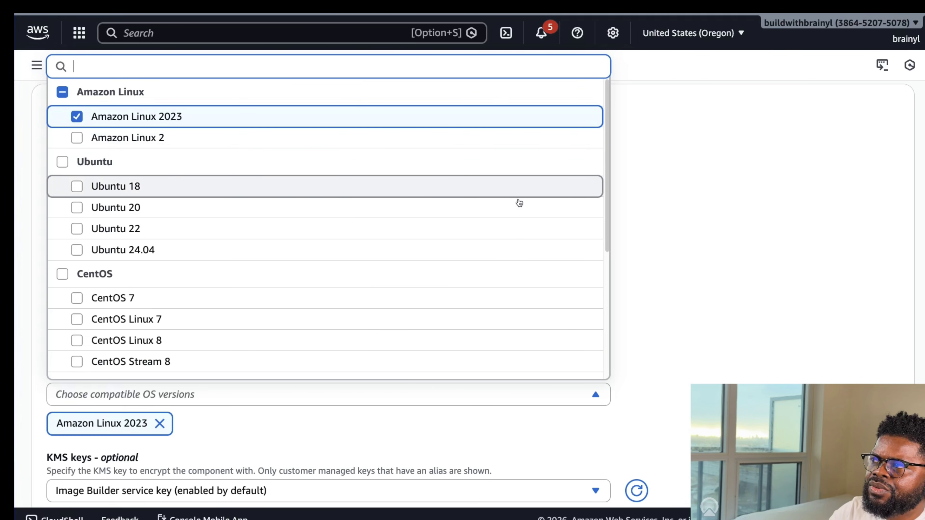
left_click(653, 236)
- Load the test example into the component's definition document and examine its test phase and echo command
scroll(649, 242, "down", 5)
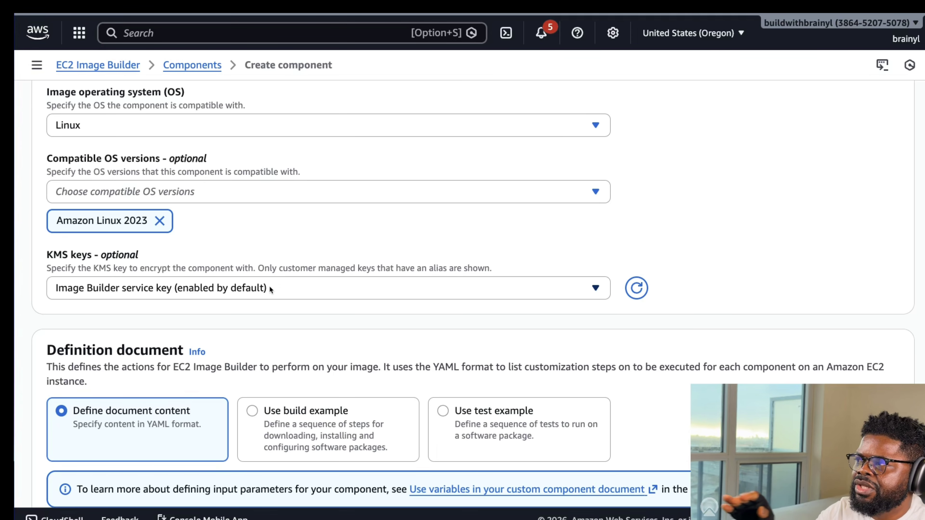
scroll(270, 290, "down", 2)
scroll(270, 290, "down", 7)
scroll(275, 283, "up", 5)
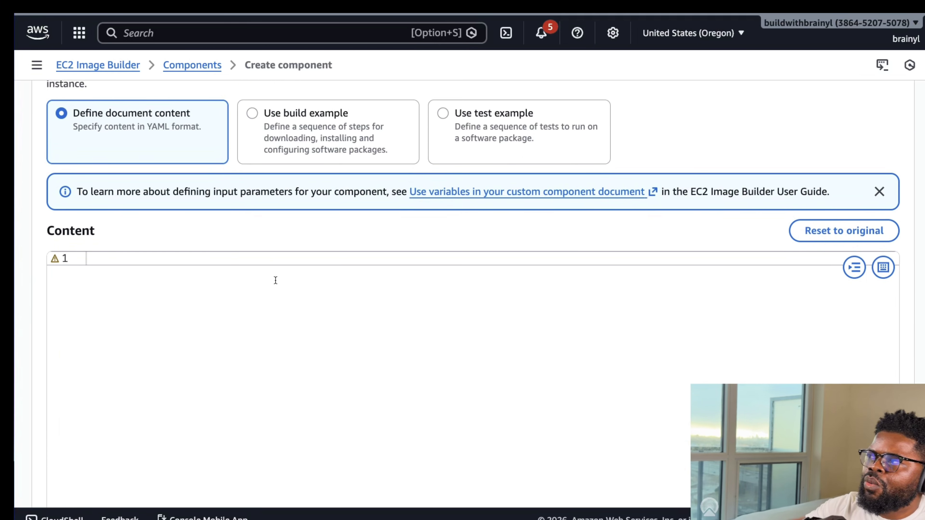
left_click_drag(47, 211, 181, 212)
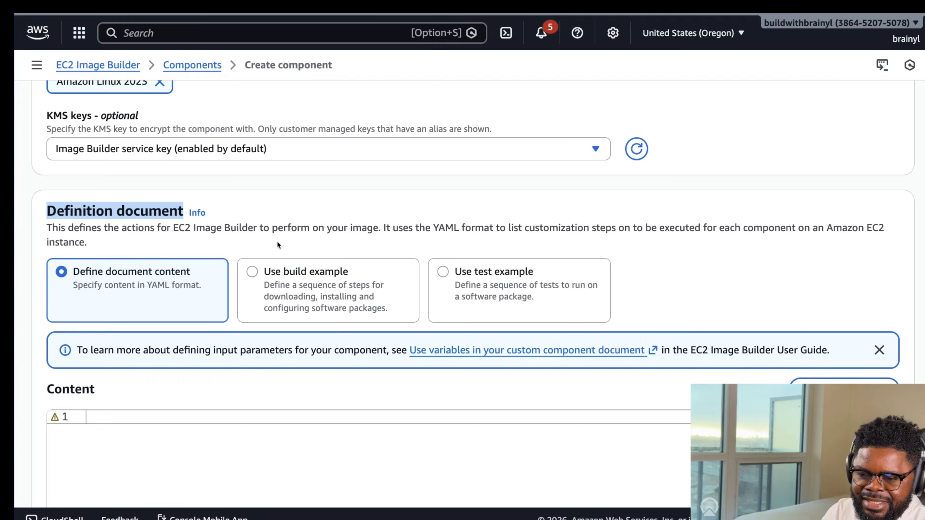
left_click(493, 290)
scroll(360, 321, "down", 8)
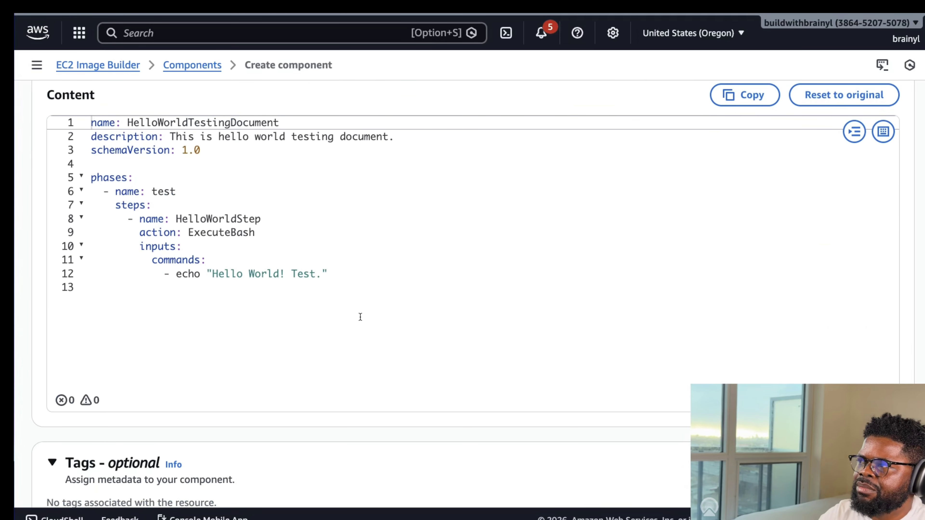
scroll(326, 321, "up", 3)
left_click_drag(219, 301, 294, 314)
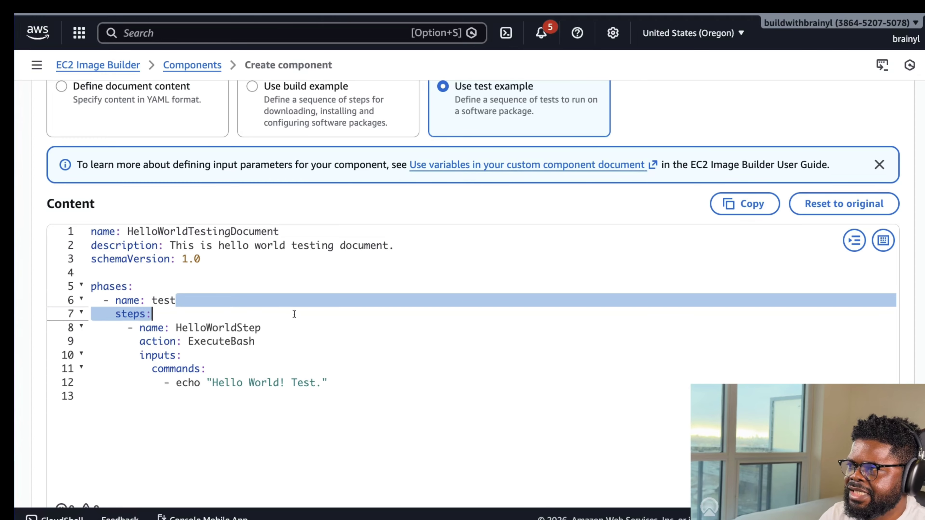
left_click_drag(177, 383, 364, 388)
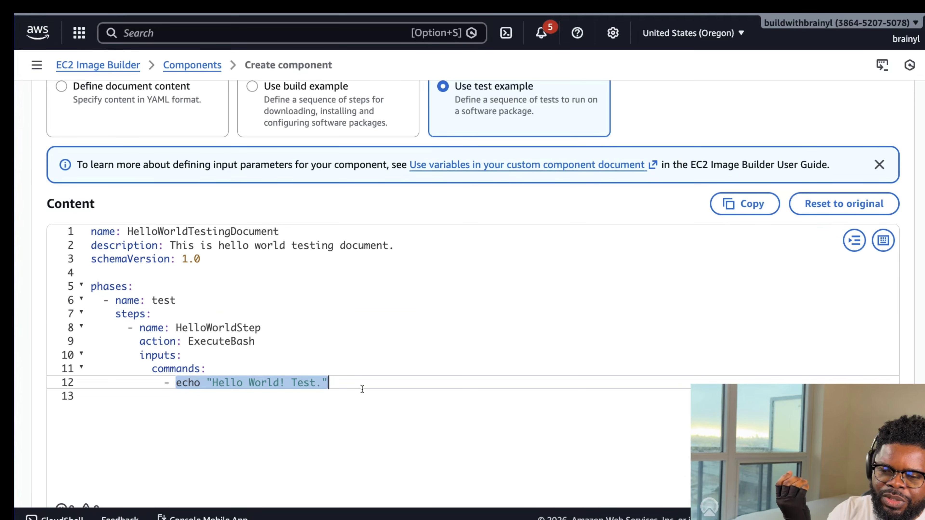
- Load the build example into the definition document and look over its YAML content
scroll(363, 387, "up", 1)
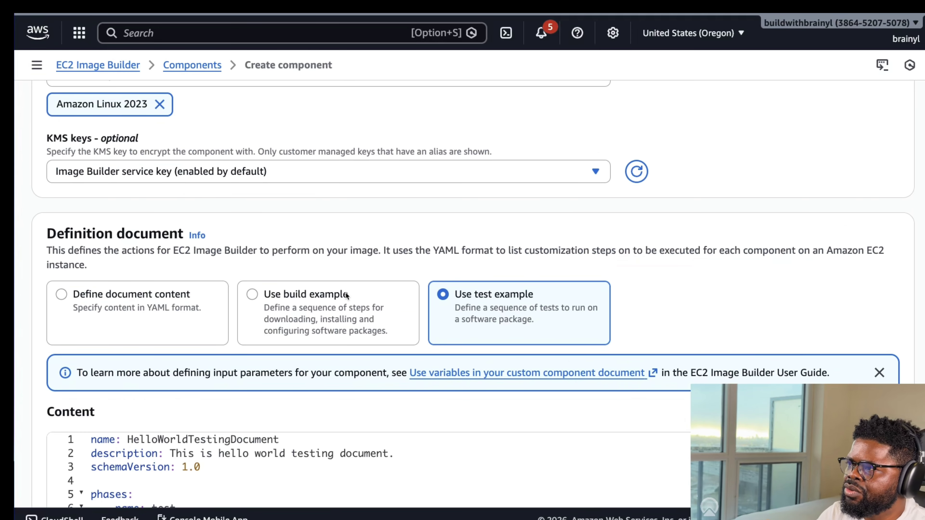
left_click(393, 288)
scroll(392, 281, "down", 10)
scroll(392, 281, "up", 5)
scroll(392, 280, "up", 3)
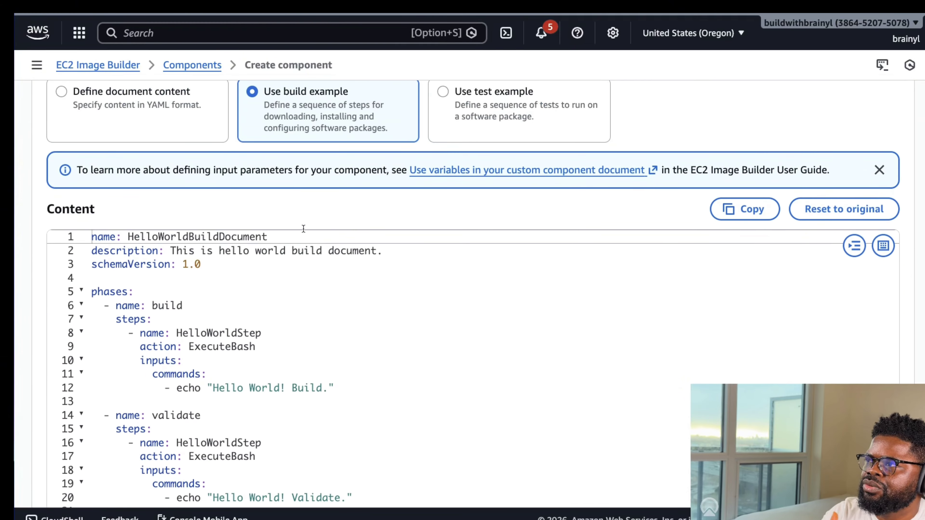
- Compare the test example with the build example and examine the latter's build, validate and test phases
left_click(517, 111)
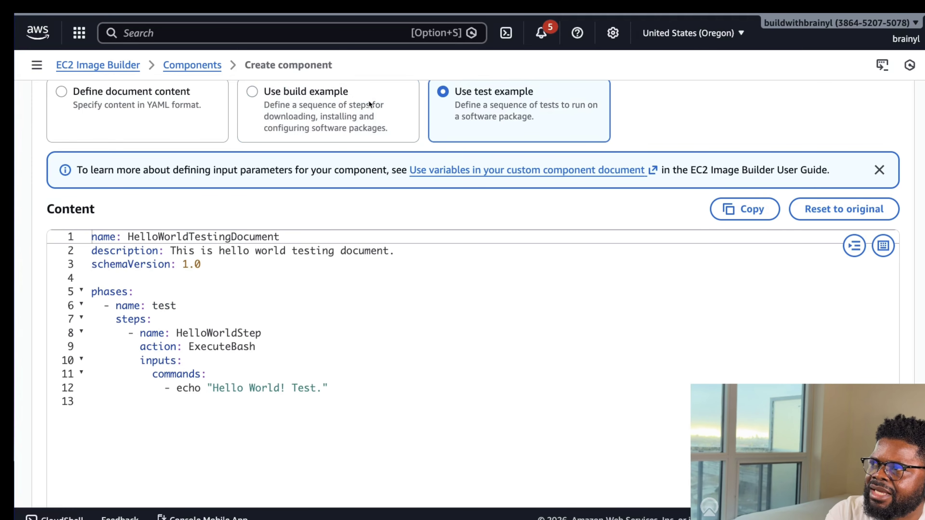
left_click(360, 106)
scroll(340, 326, "down", 3)
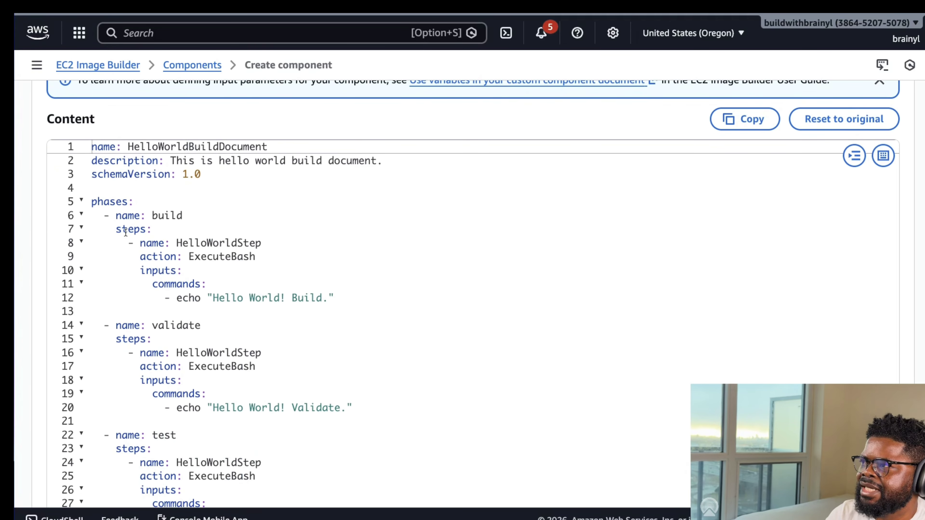
left_click_drag(111, 219, 328, 296)
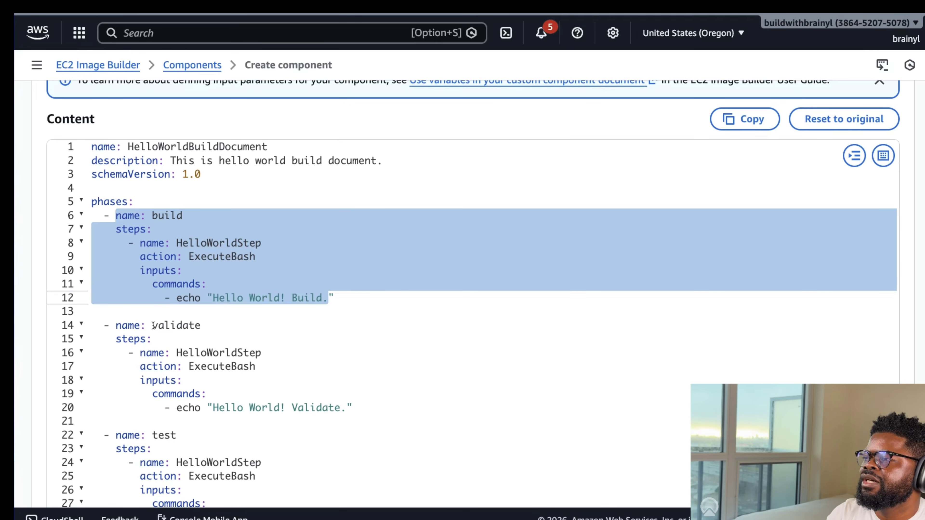
left_click_drag(153, 326, 369, 400)
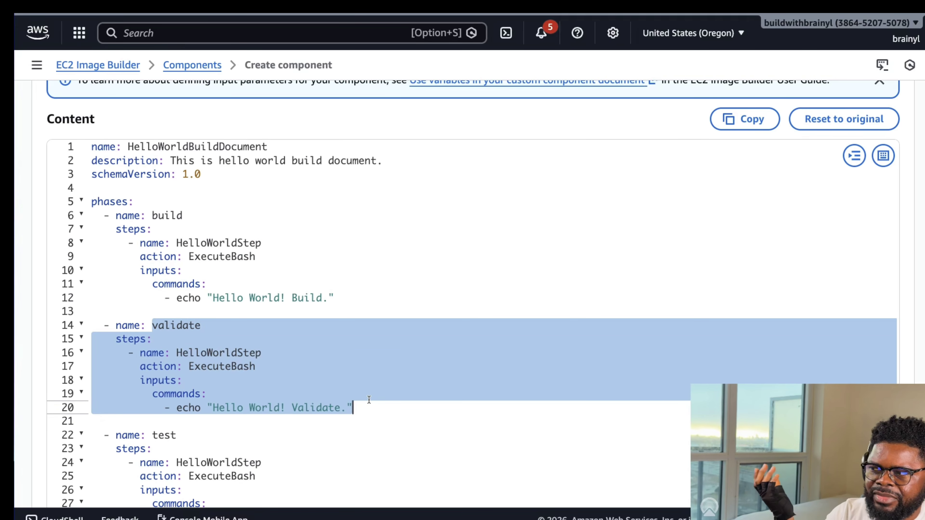
scroll(360, 395, "down", 3)
left_click_drag(160, 351, 329, 418)
scroll(331, 394, "up", 1)
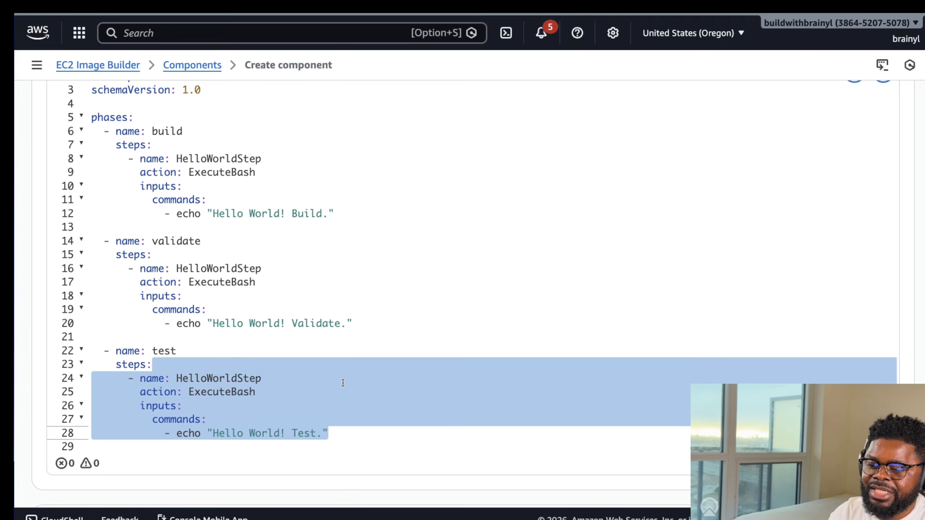
scroll(342, 382, "up", 9)
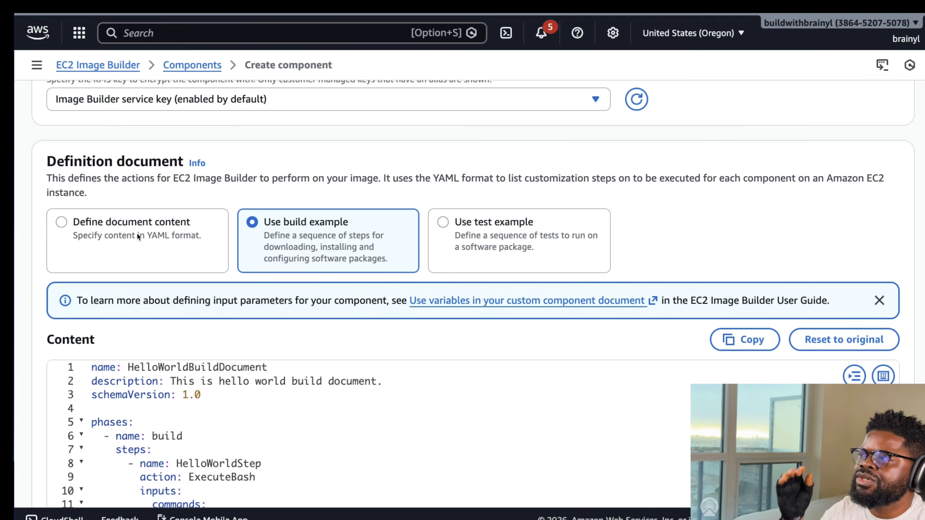
- Switch the definition document to custom content and paste in the InstallDocker YAML definition
left_click(138, 236)
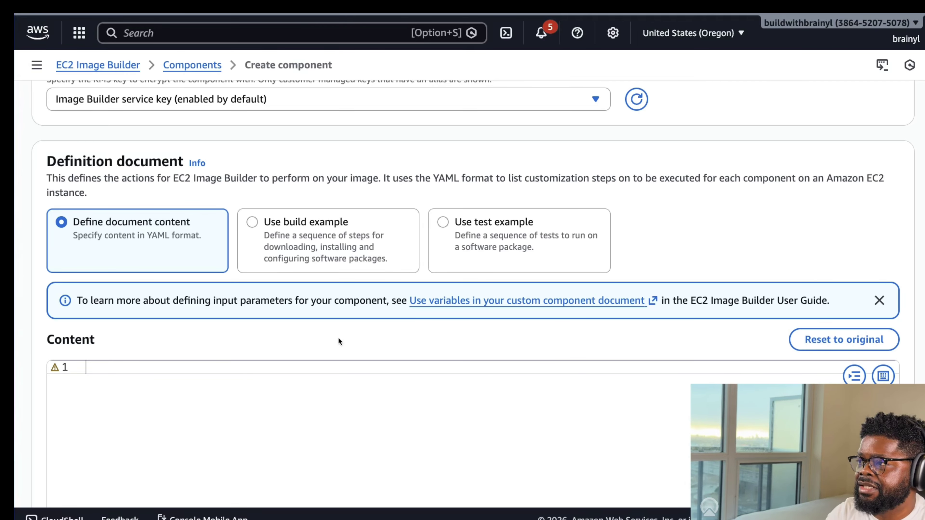
left_click(313, 389)
key("ctrl+v")
scroll(399, 374, "down", 5)
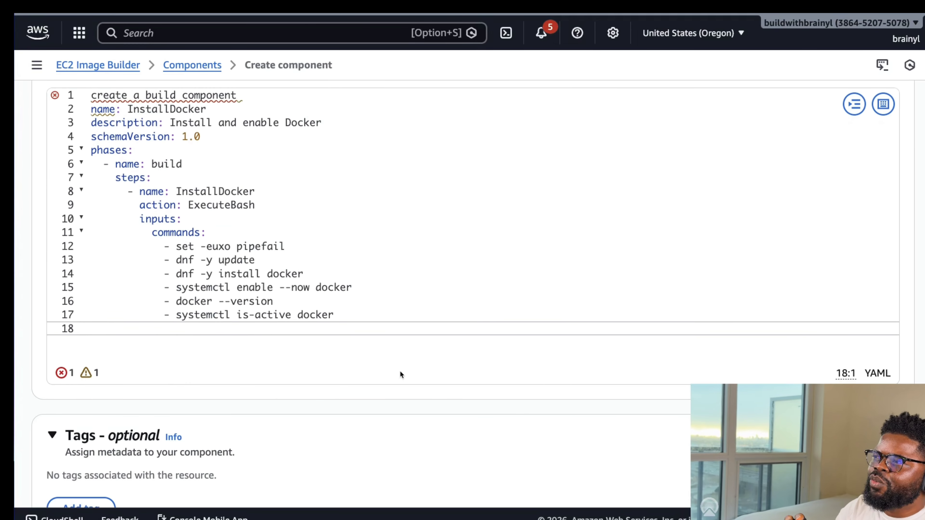
- Delete the stray "create a build component" line at the start of the YAML content
scroll(400, 374, "up", 1)
key("super+Up")
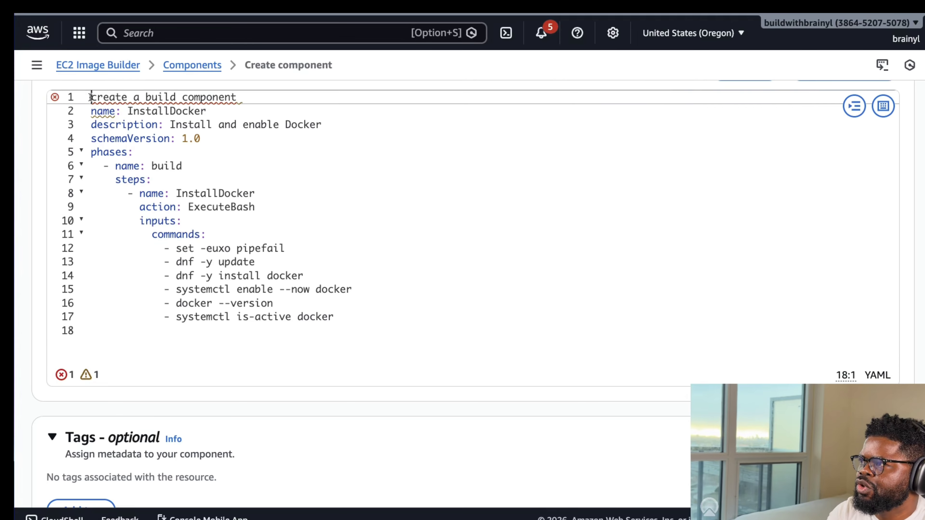
key("shift+Down")
key("BackSpace")
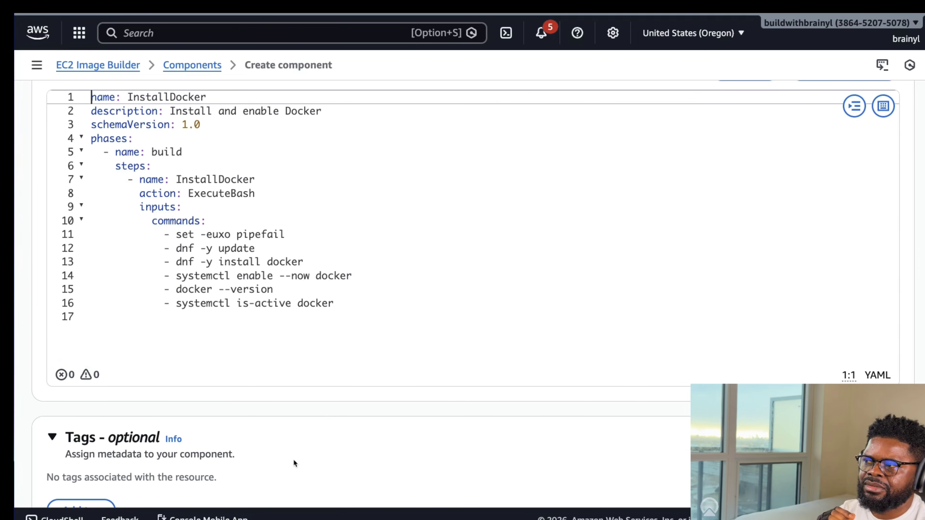
- Examine the build commands in the YAML that update packages, install Docker and enable the Docker service
left_click_drag(175, 249, 265, 248)
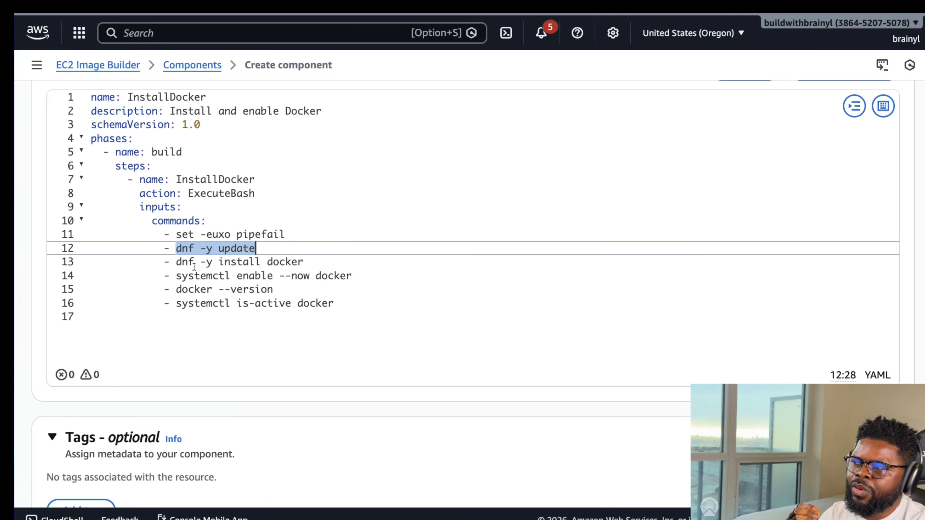
left_click_drag(177, 262, 308, 262)
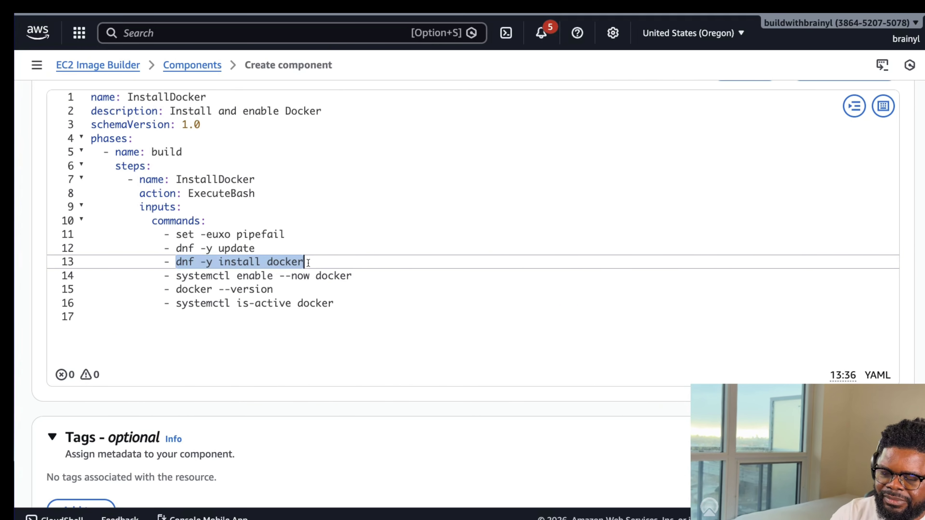
left_click_drag(176, 275, 387, 269)
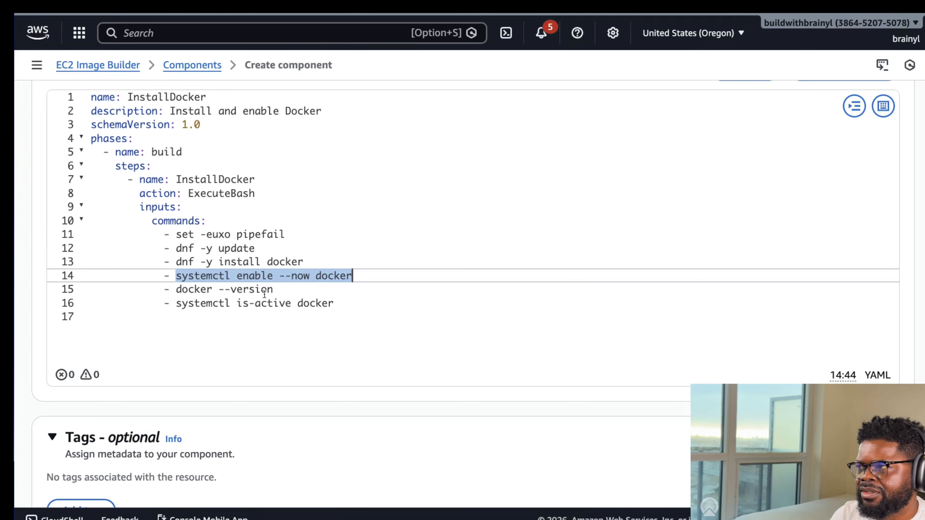
scroll(264, 255, "up", 1)
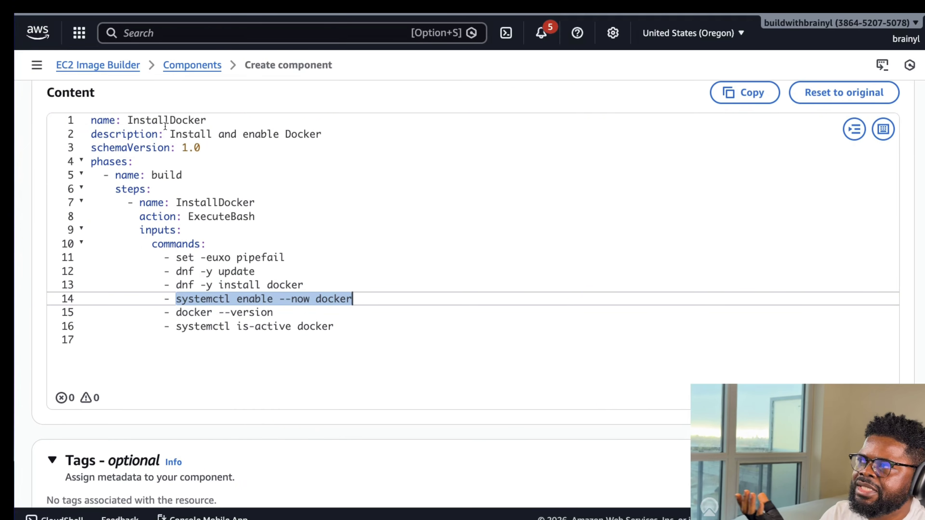
scroll(209, 145, "up", 3)
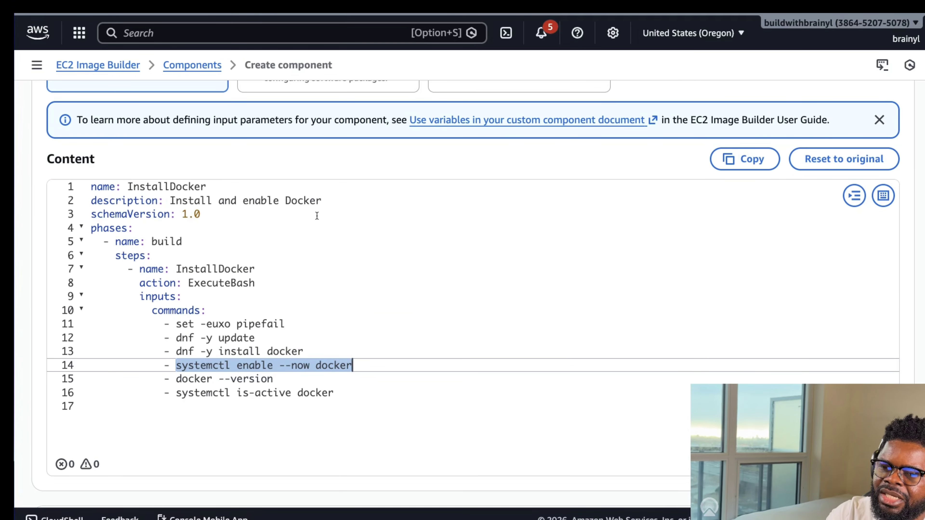
scroll(403, 284, "down", 9)
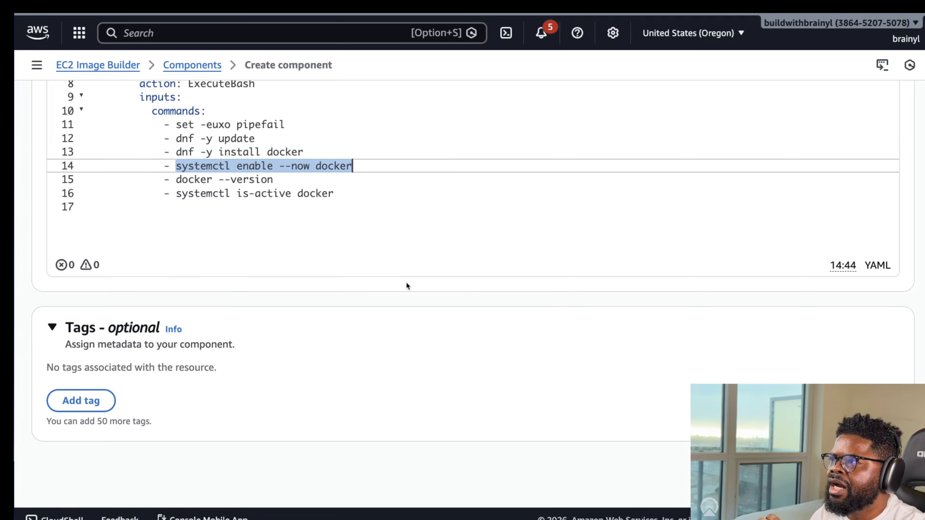
- Rename the component to "install-docker-runtime-1" and create it
scroll(406, 283, "up", 20)
scroll(407, 282, "up", 10)
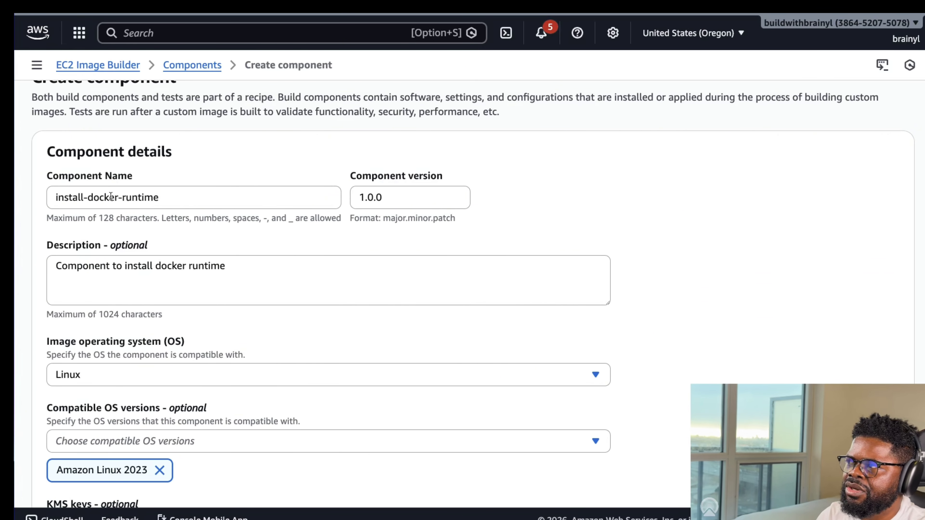
left_click(213, 205)
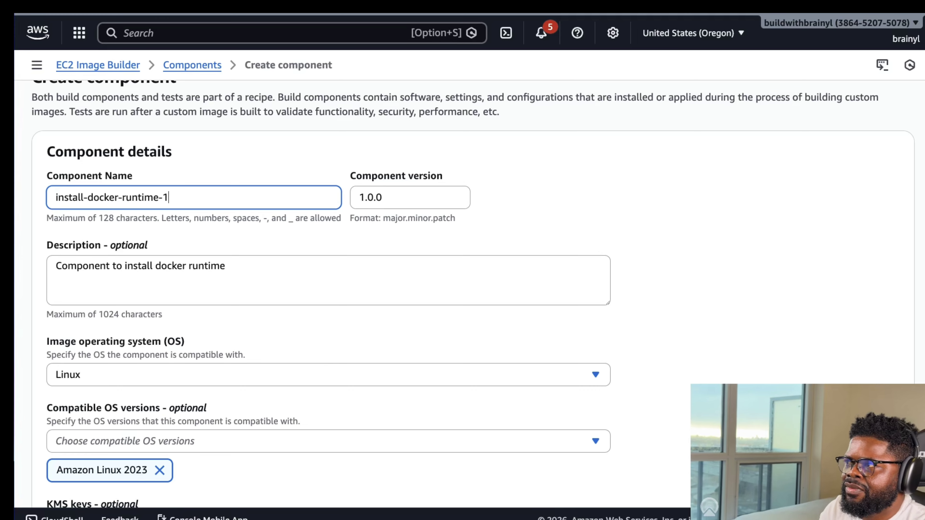
scroll(316, 201, "down", 20)
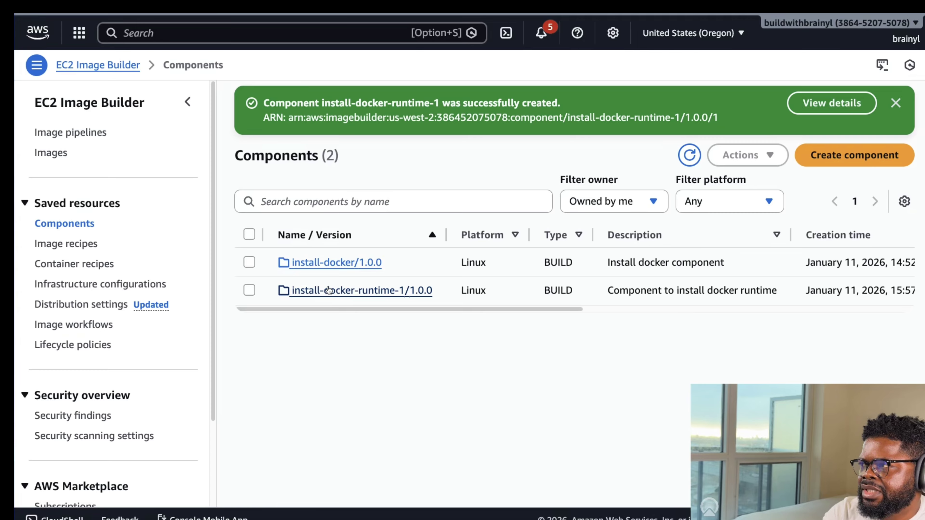
- Go to the image pipelines list and start creating a new image pipeline
left_click(64, 151)
left_click(65, 138)
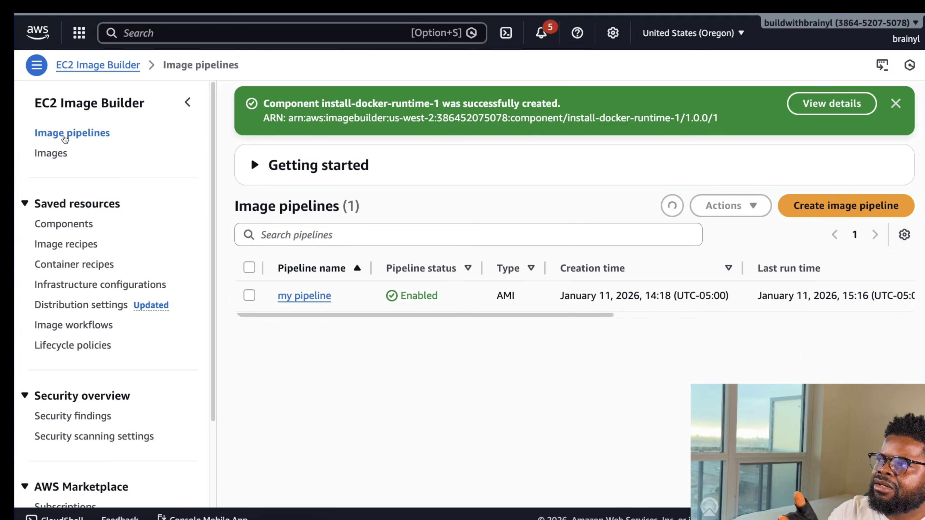
left_click(844, 204)
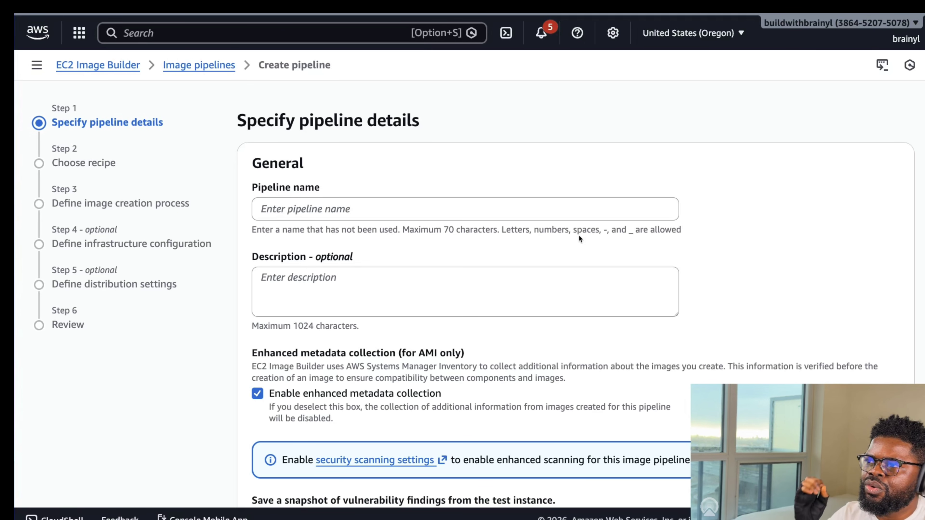
- Name the new pipeline "my-custom-image-pipeline"
left_click(583, 214)
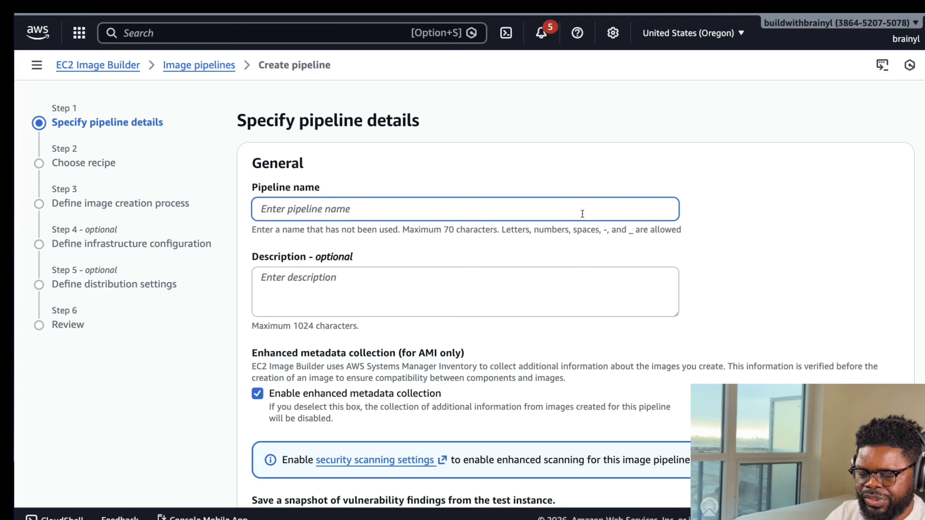
type("my-ec2")
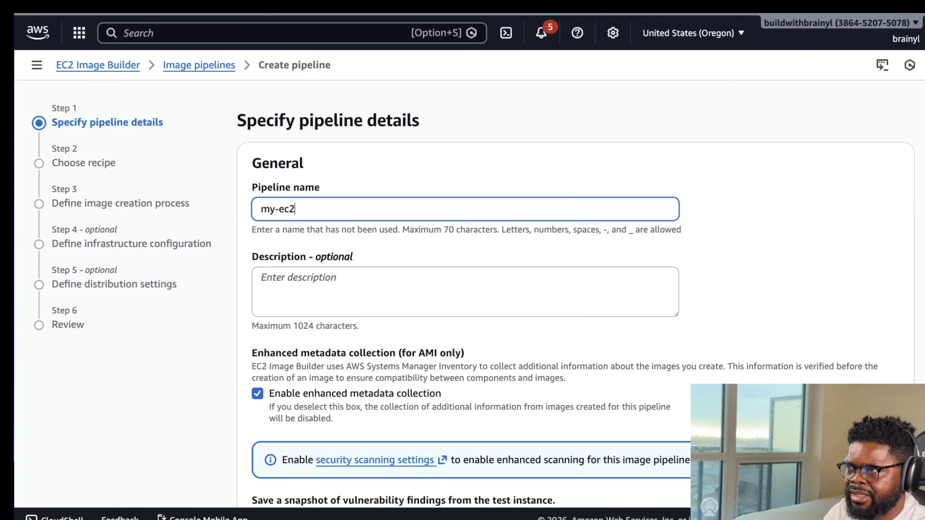
key("BackSpace")
key("BackSpace")
key("BackSpace")
type("ec")
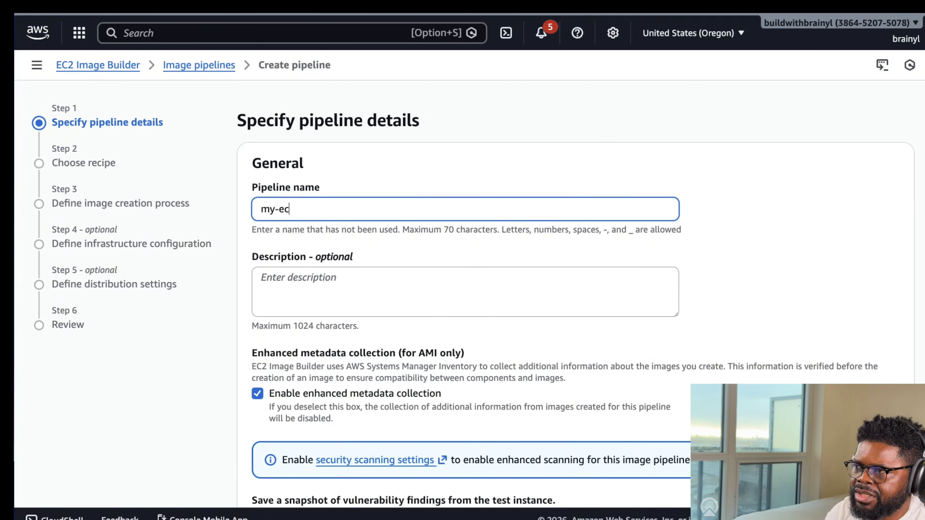
key("BackSpace")
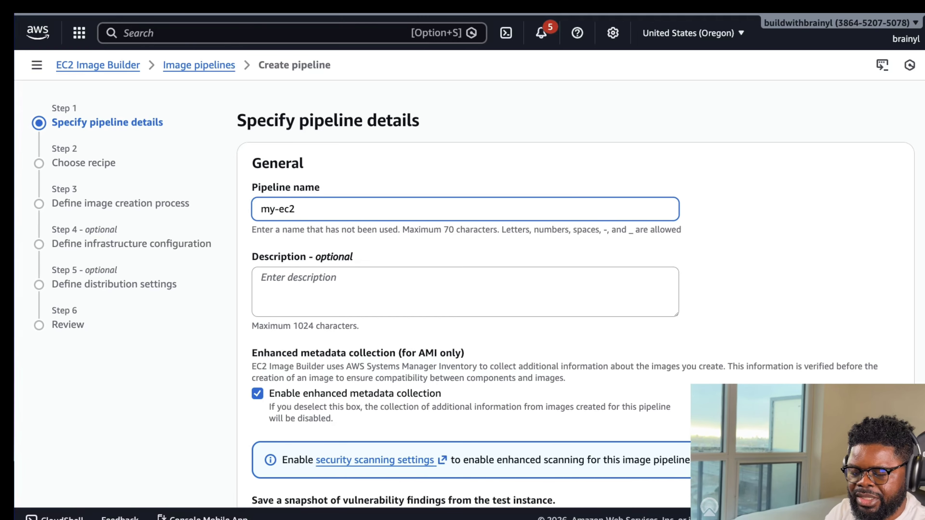
type("custi")
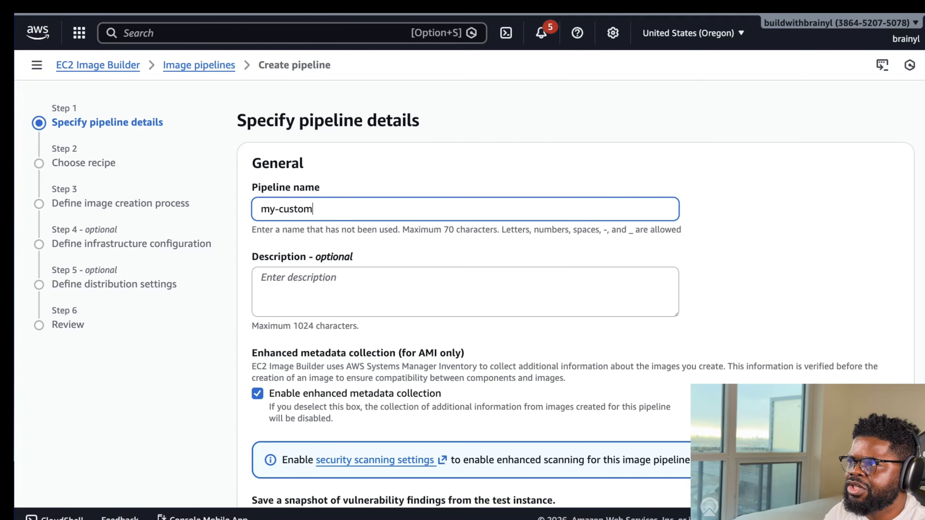
type("m-image-")
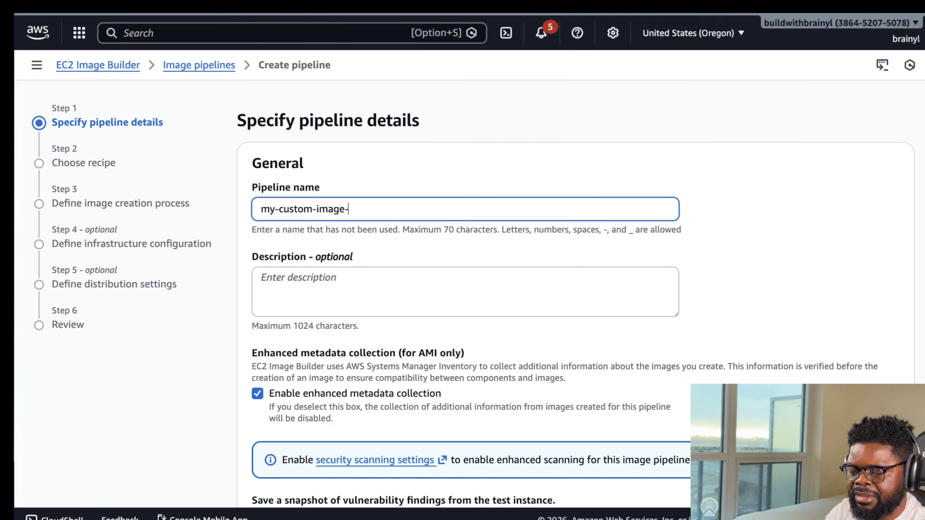
type("pe")
key("BackSpace")
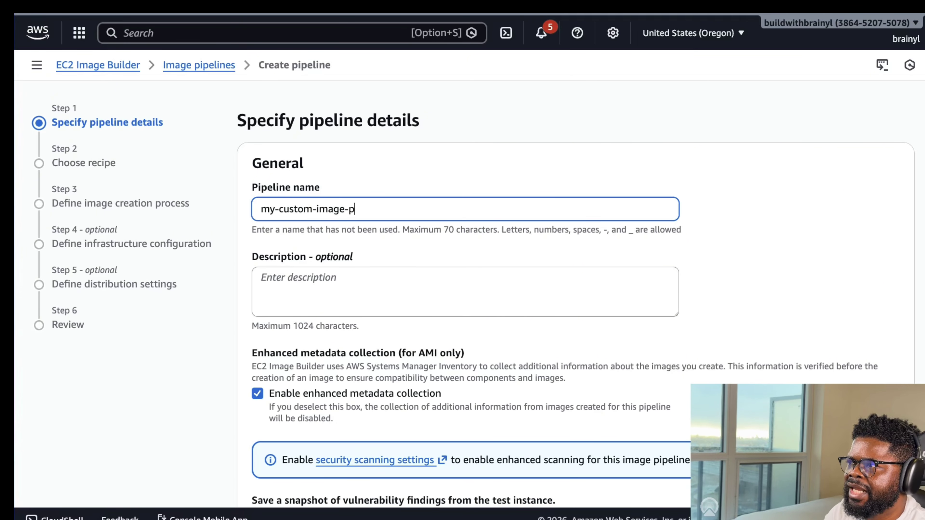
type("o")
type("peli")
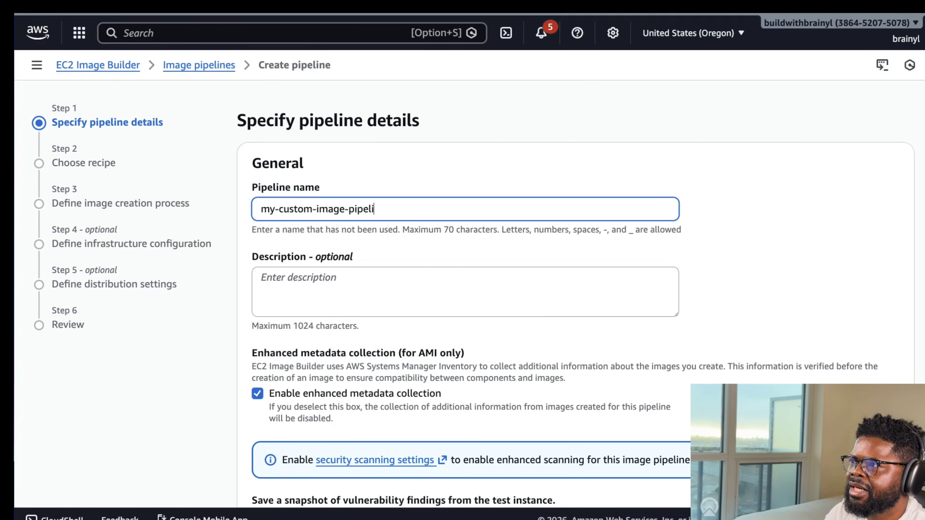
type("ne")
- Enter "My custom image pipeline" as the pipeline's description
key("Tab")
type("M")
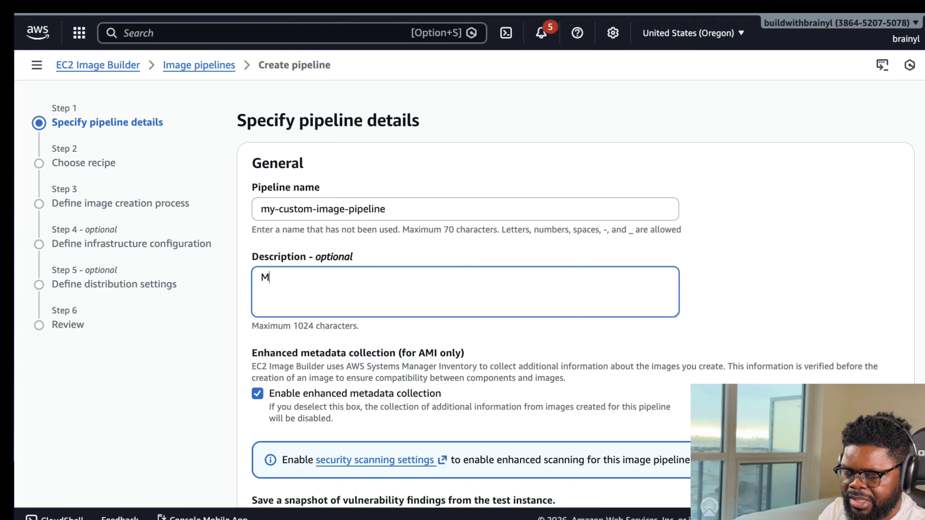
type("y su")
type("u")
key("BackSpace")
key("BackSpace")
key("BackSpace")
type("cu")
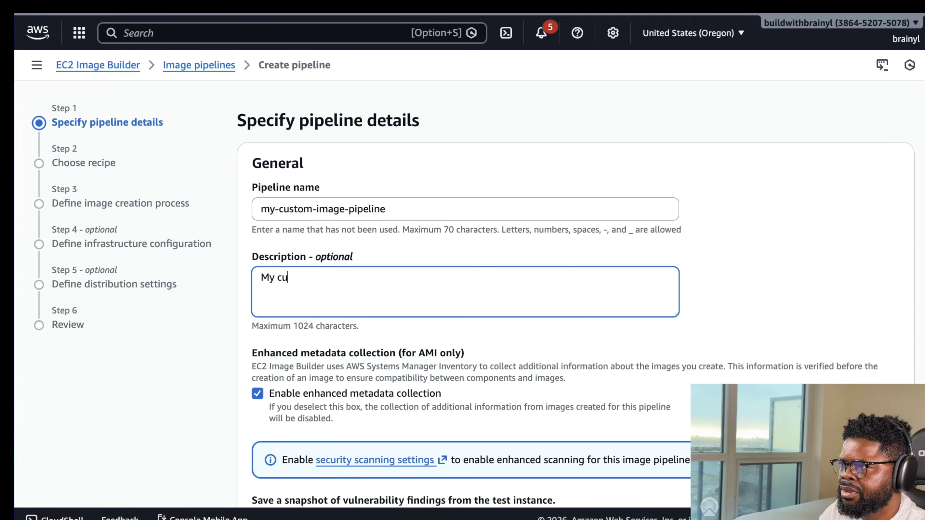
type("stom image")
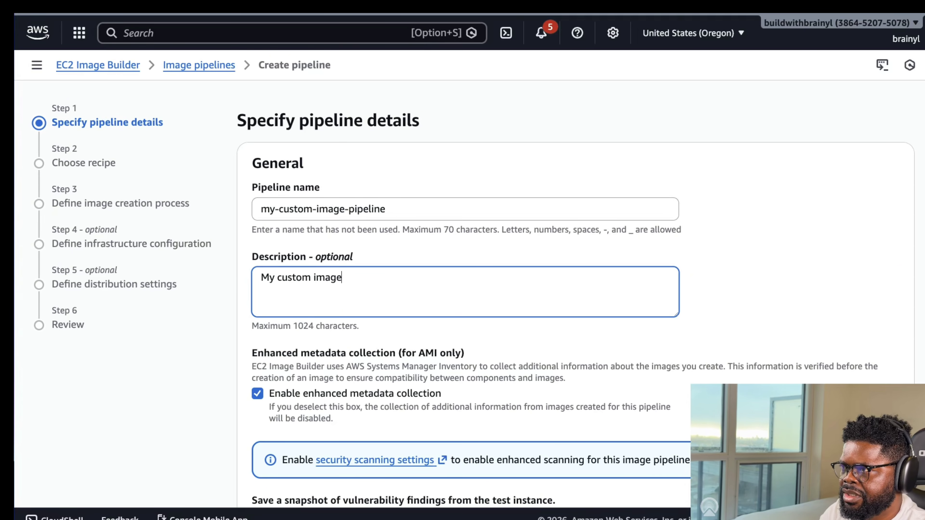
type(" pipeline")
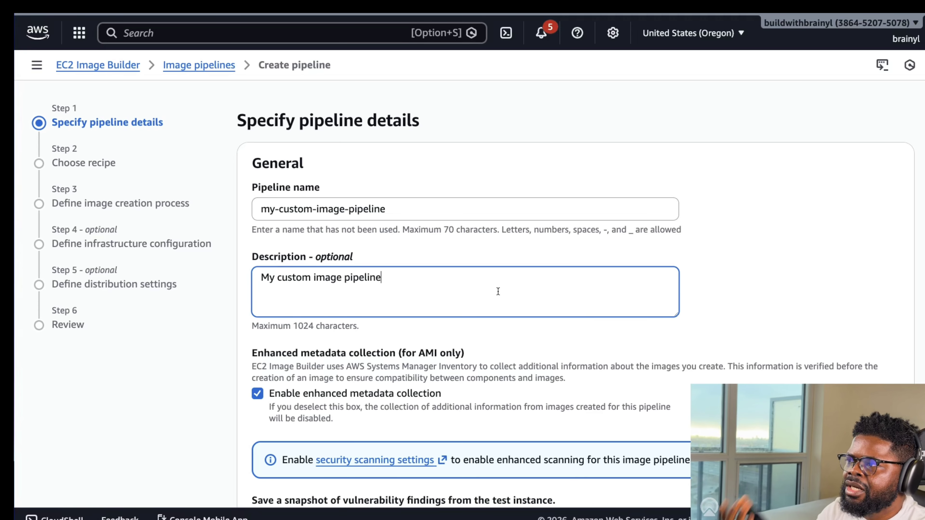
- Set the pipeline's build schedule to Manual so that it runs only when initiated
scroll(498, 292, "down", 5)
scroll(398, 276, "down", 5)
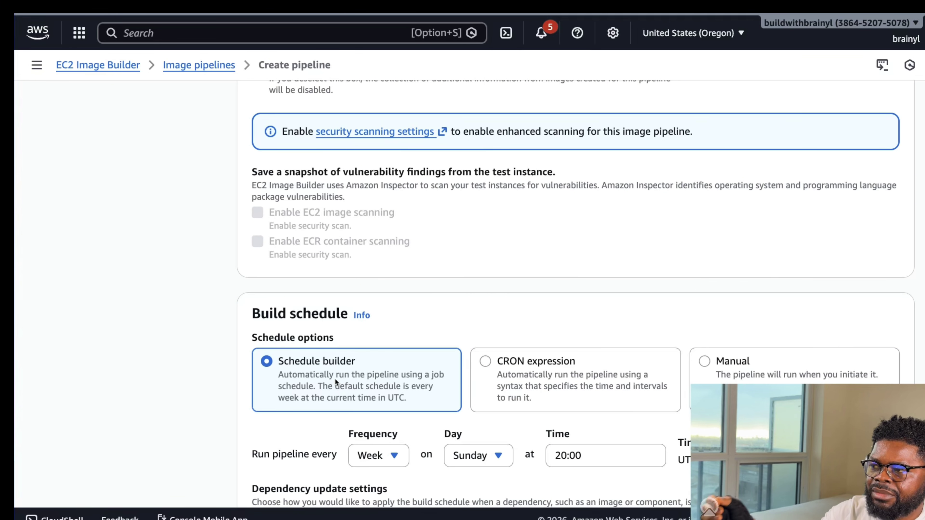
scroll(388, 363, "down", 1)
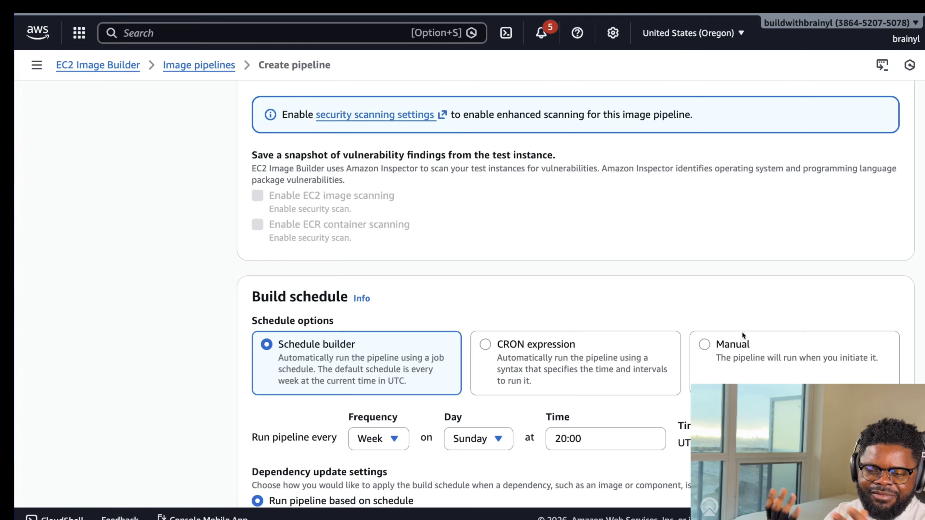
left_click(759, 352)
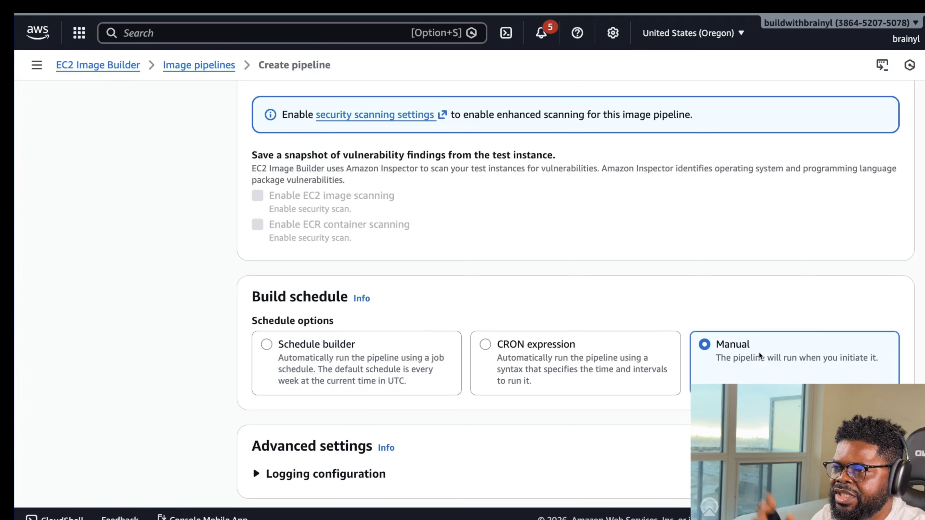
- Check the custom log group options in the logging configuration, then continue to choosing a recipe
scroll(751, 339, "down", 5)
left_click(360, 309)
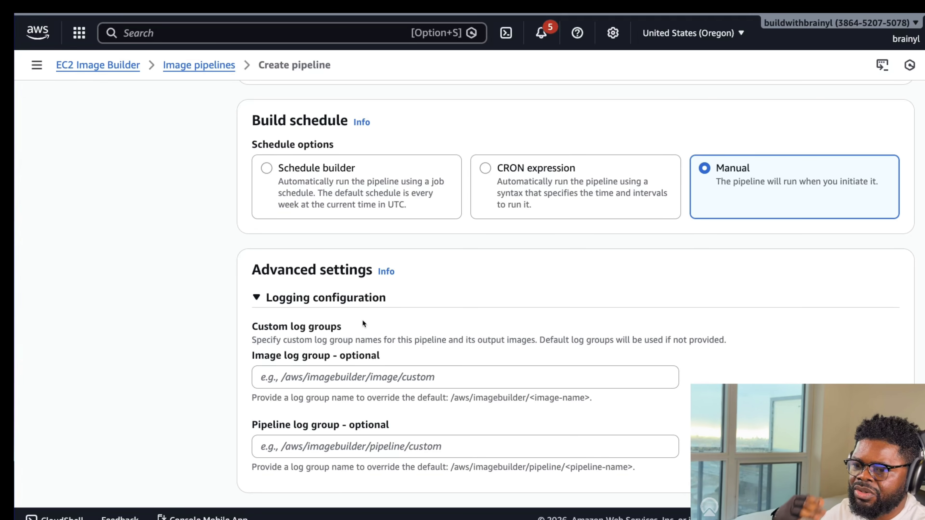
left_click(347, 295)
scroll(631, 356, "down", 2)
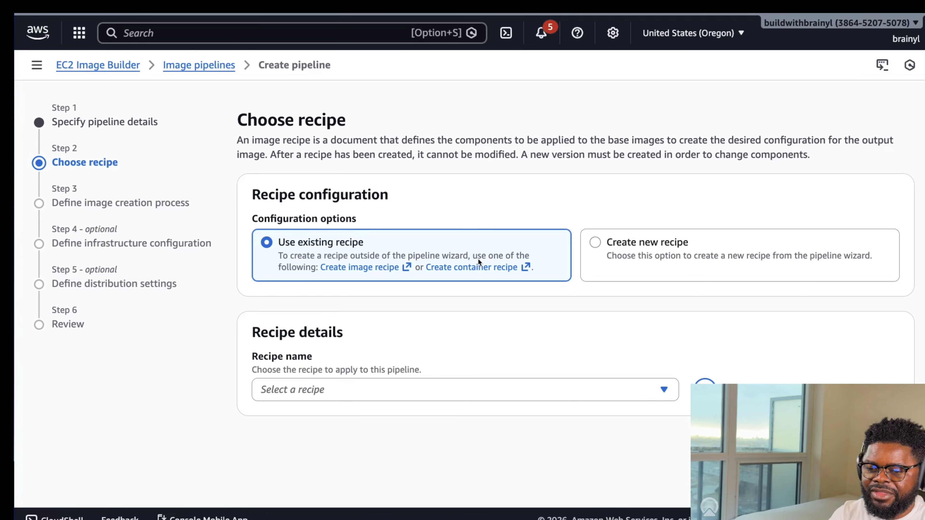
- Check the existing recipes, then choose to create a new recipe for the pipeline
left_click(684, 244)
left_click(531, 240)
left_click(491, 391)
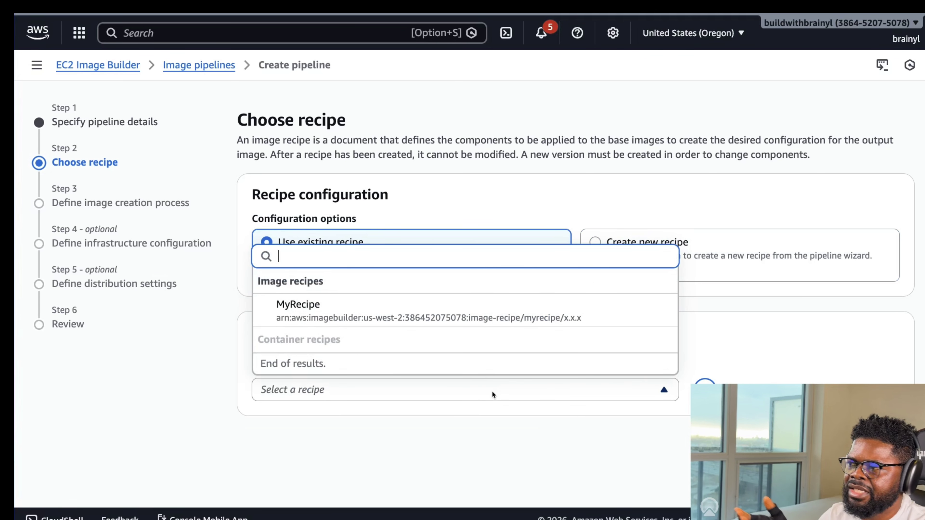
left_click(681, 254)
left_click(680, 251)
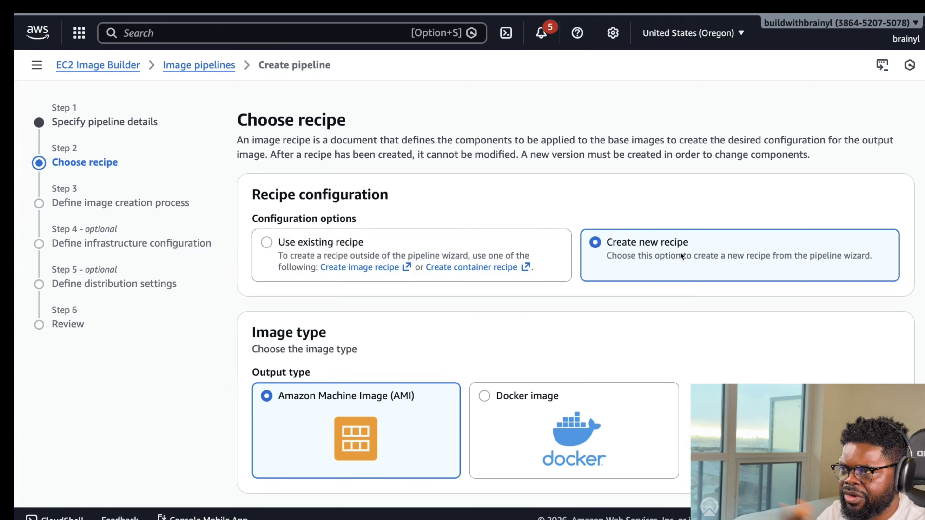
- Name the new AMI recipe "MyCustomImageRecipe"
scroll(670, 381, "down", 5)
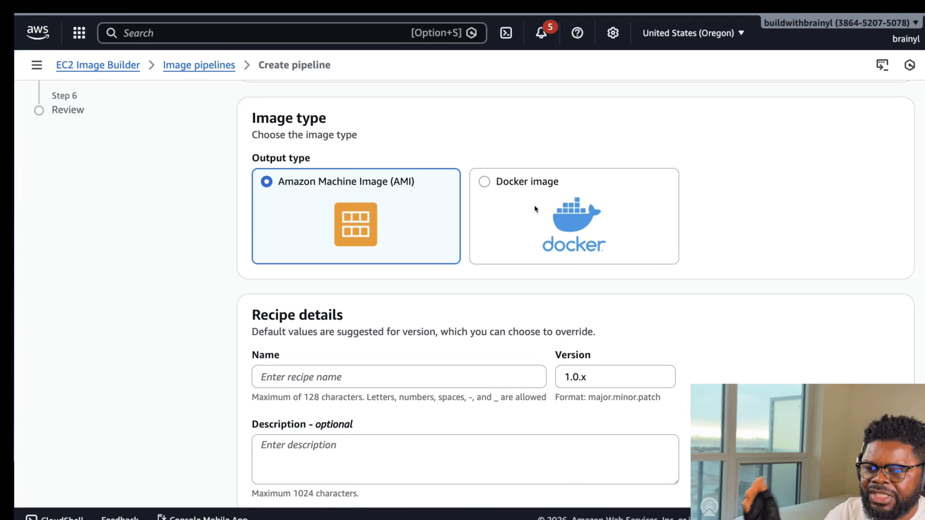
scroll(328, 207, "down", 2)
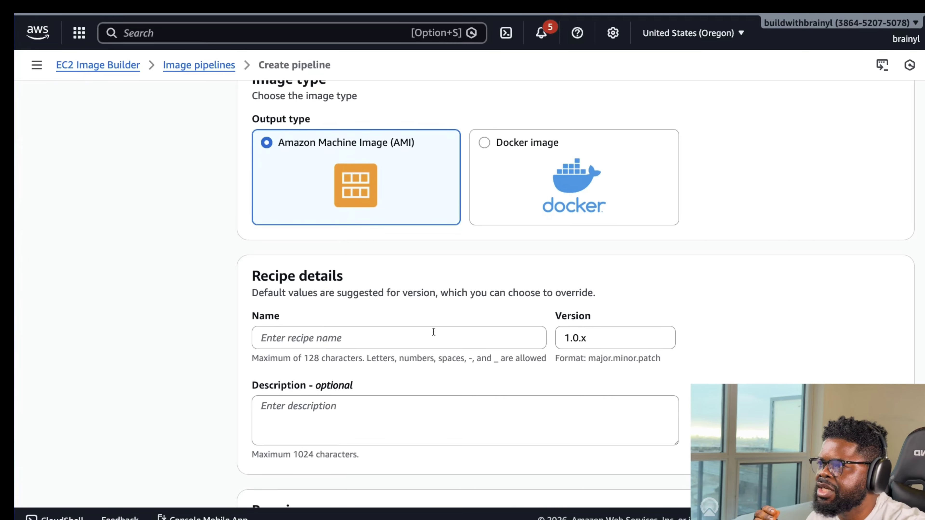
left_click(430, 333)
type("MyC")
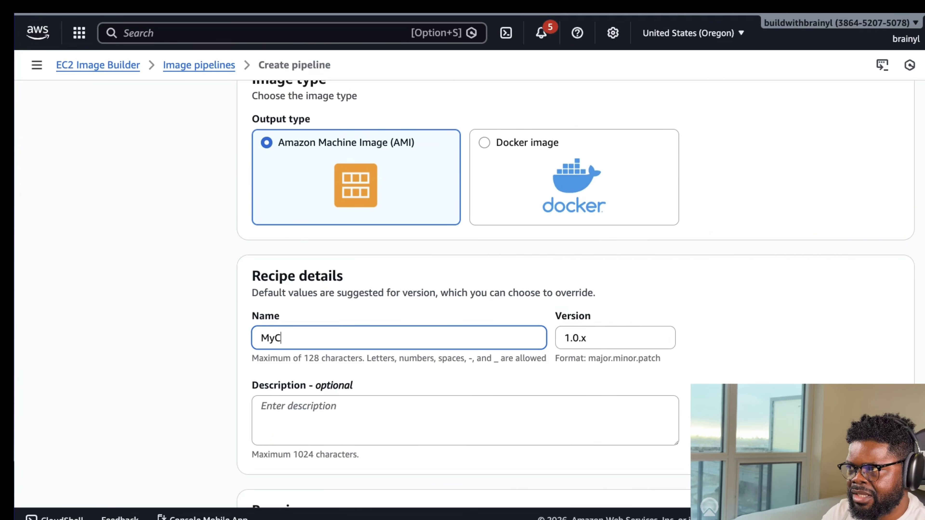
type("us")
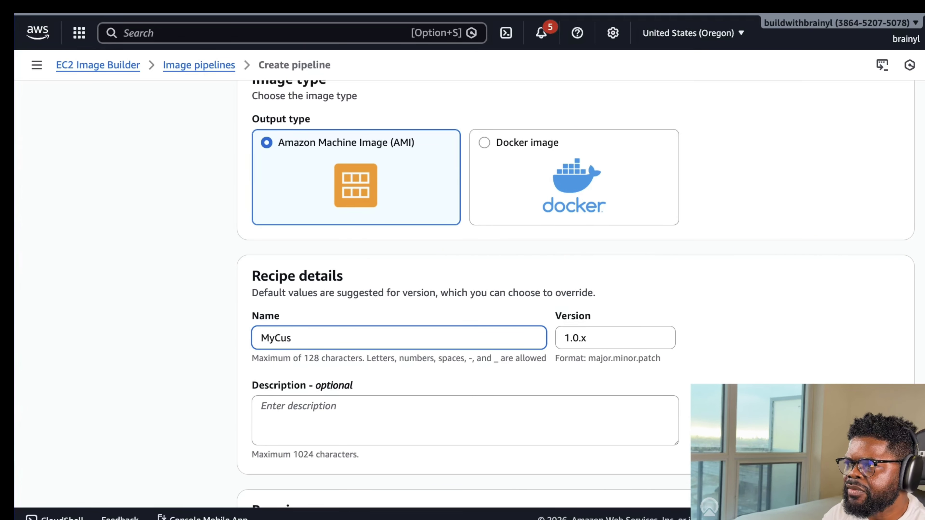
type("tomImageRwc")
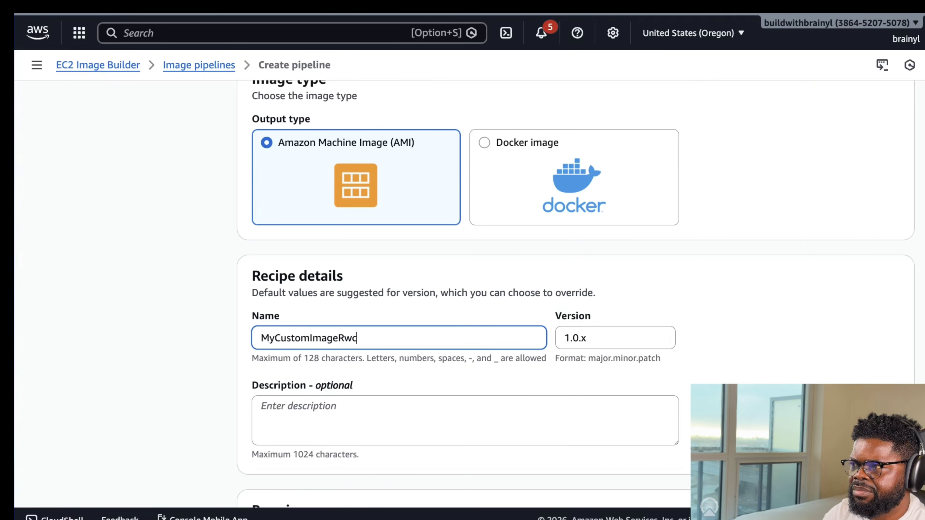
key("BackSpace")
key("BackSpace")
type("ecipe")
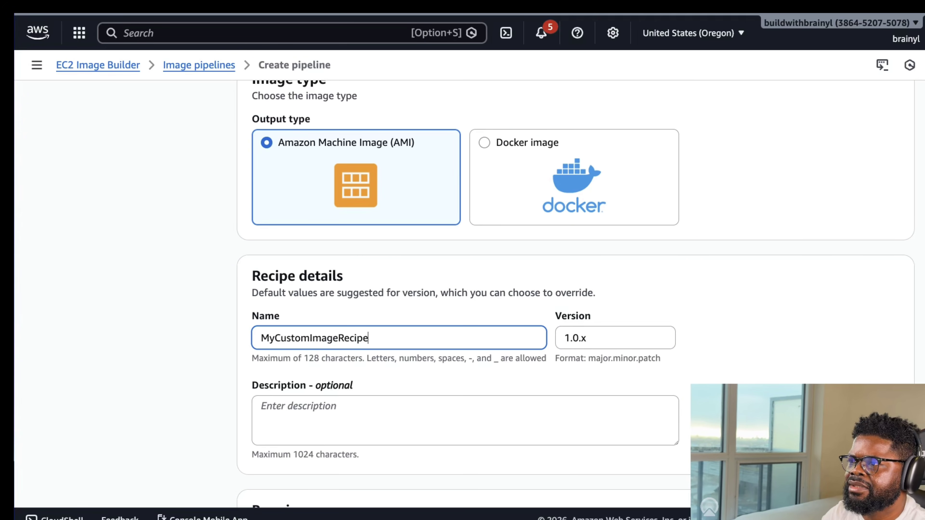
- Set the recipe's version to 1.0.0
left_click(611, 343)
key("BackSpace")
type("0")
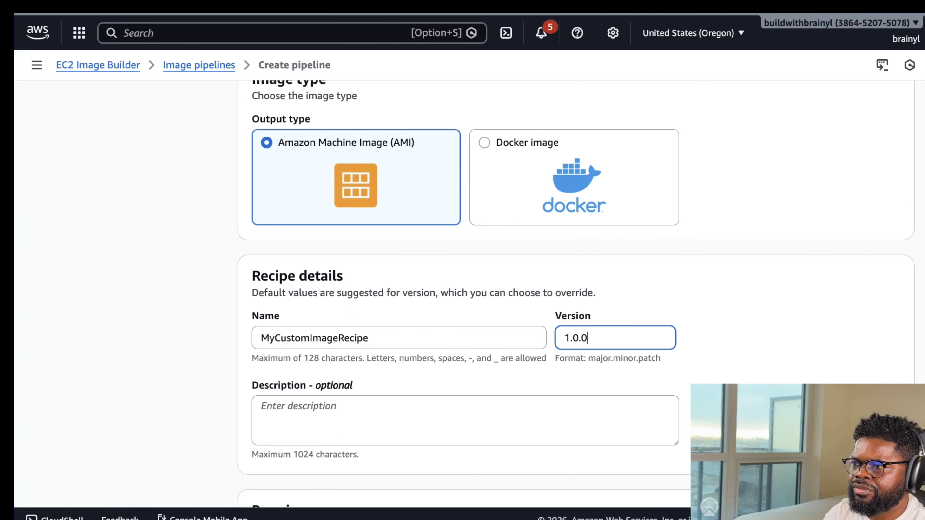
- Enter "My custom image recipe" as the recipe's description
scroll(641, 328, "down", 5)
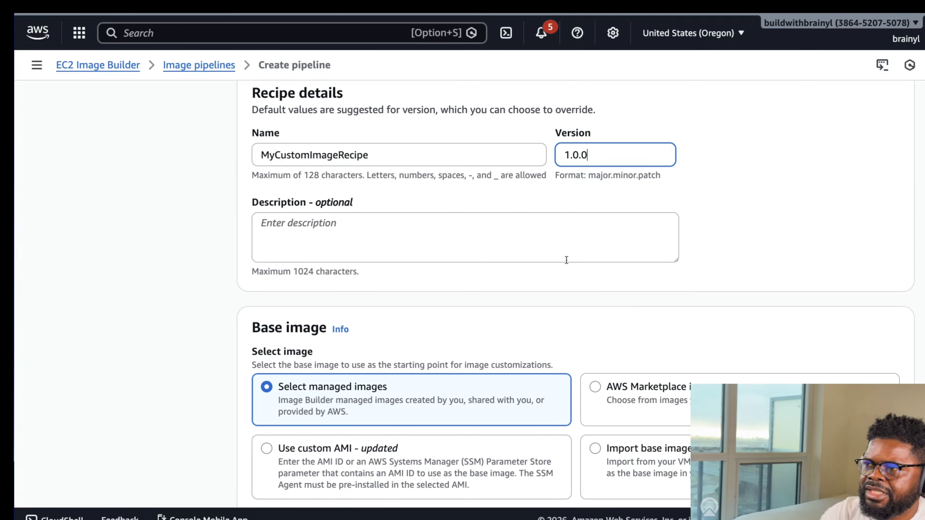
left_click(564, 241)
type("My custine=")
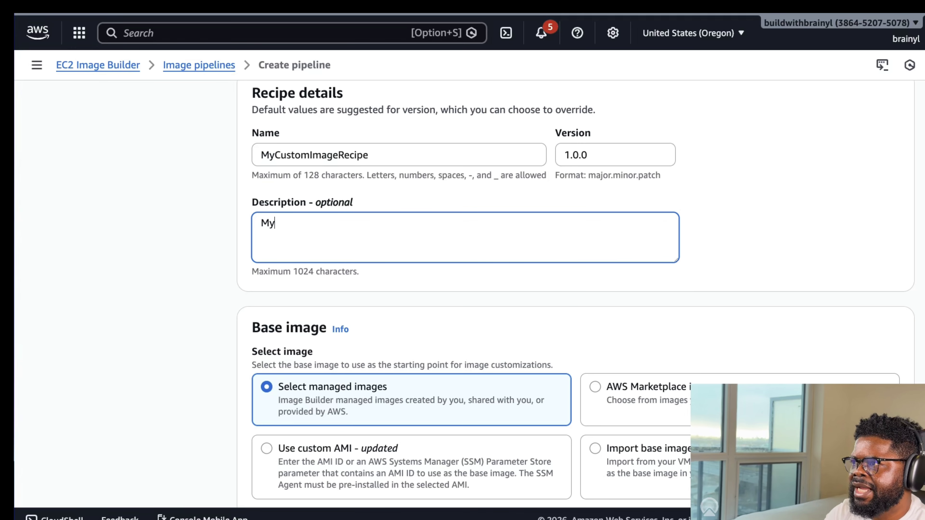
key("BackSpace")
key("BackSpace")
key("BackSpace")
key("BackSpace")
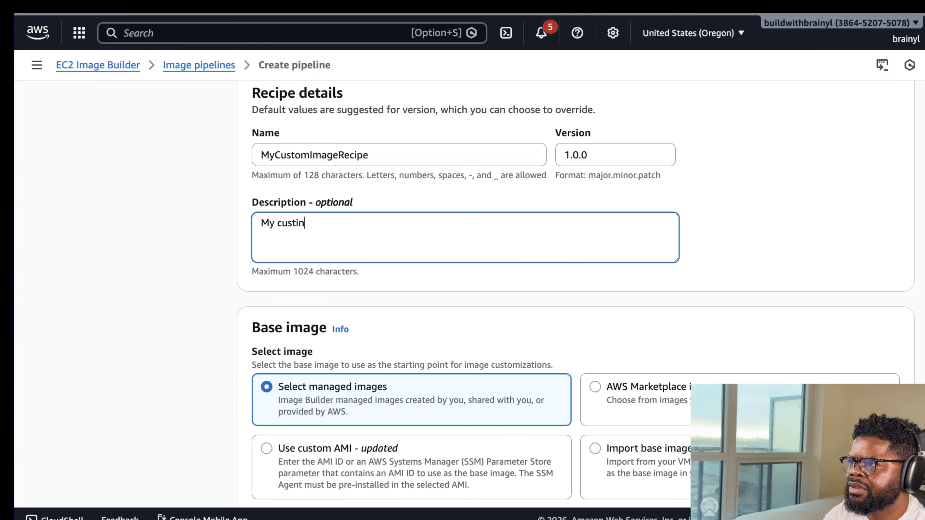
type("ome")
key("BackSpace")
type("iam")
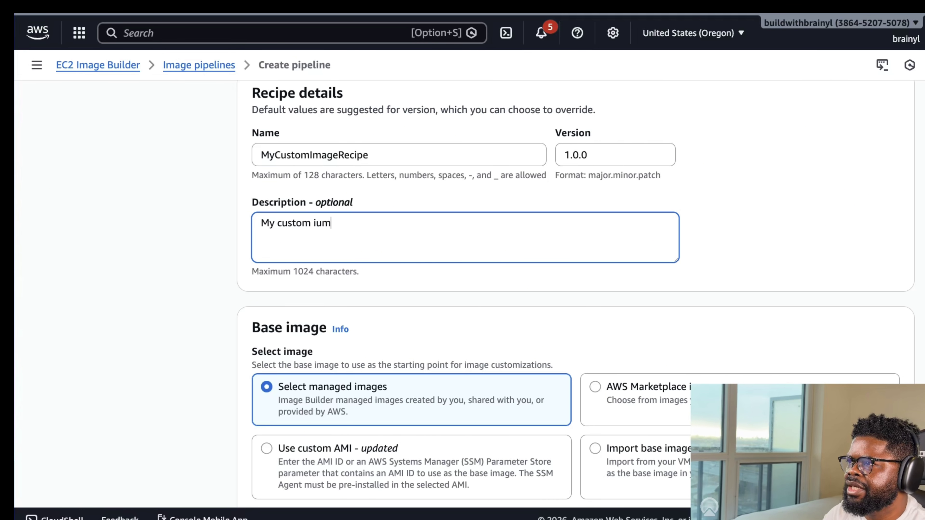
key("BackSpace")
key("BackSpace")
type("mage recipe")
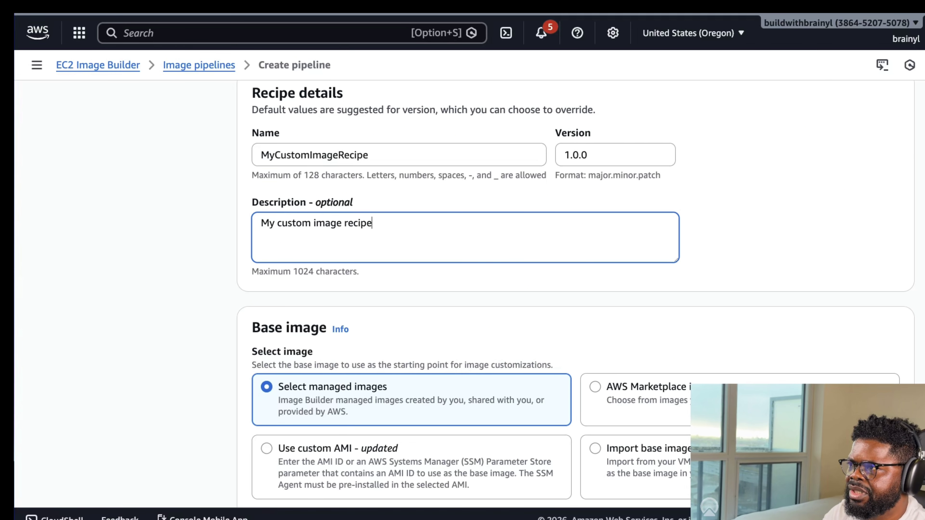
- Keep Amazon Linux with the Amazon-managed quick start origin and select Amazon Linux 2023 x86 as the base image
scroll(594, 250, "down", 5)
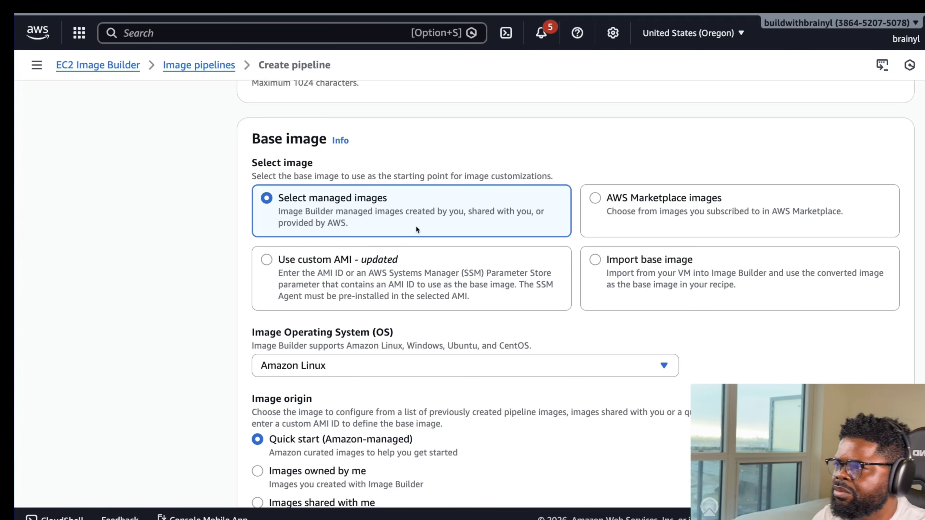
scroll(413, 320, "down", 1)
left_click(416, 345)
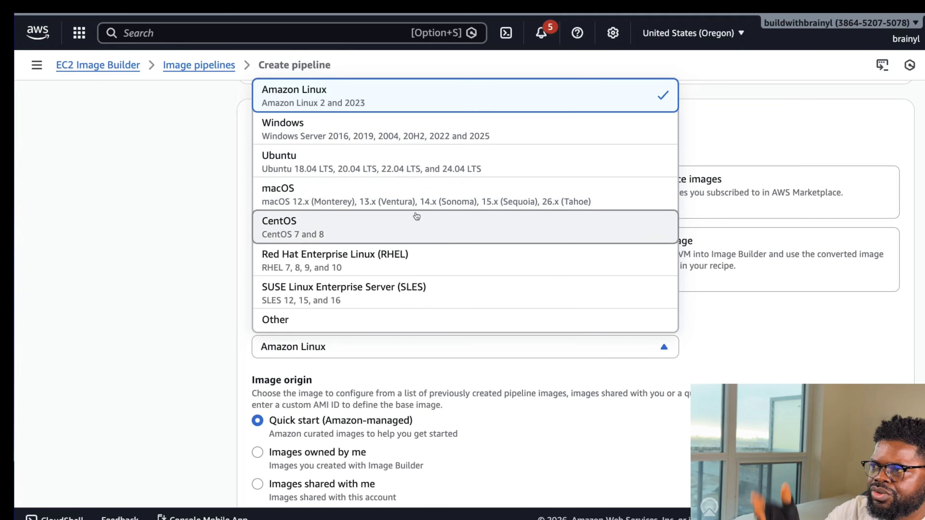
left_click(777, 302)
scroll(774, 298, "down", 4)
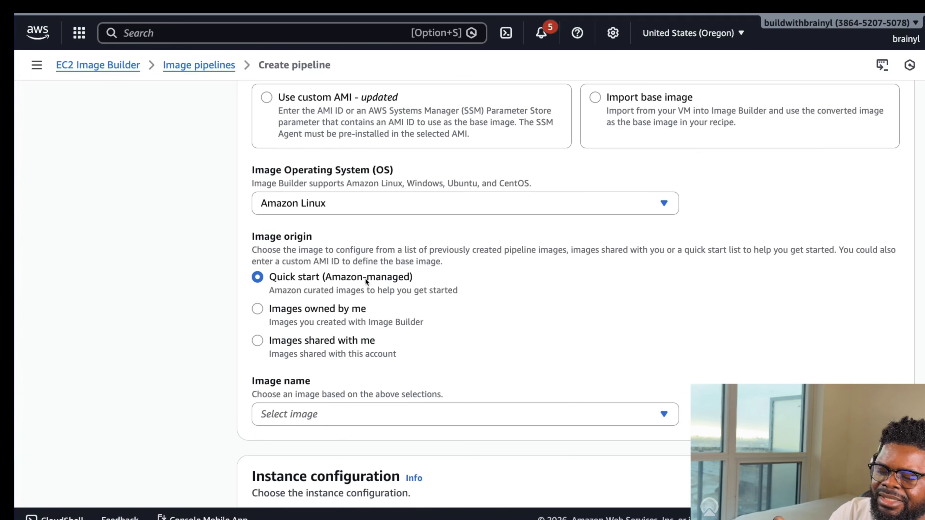
scroll(382, 347, "down", 1)
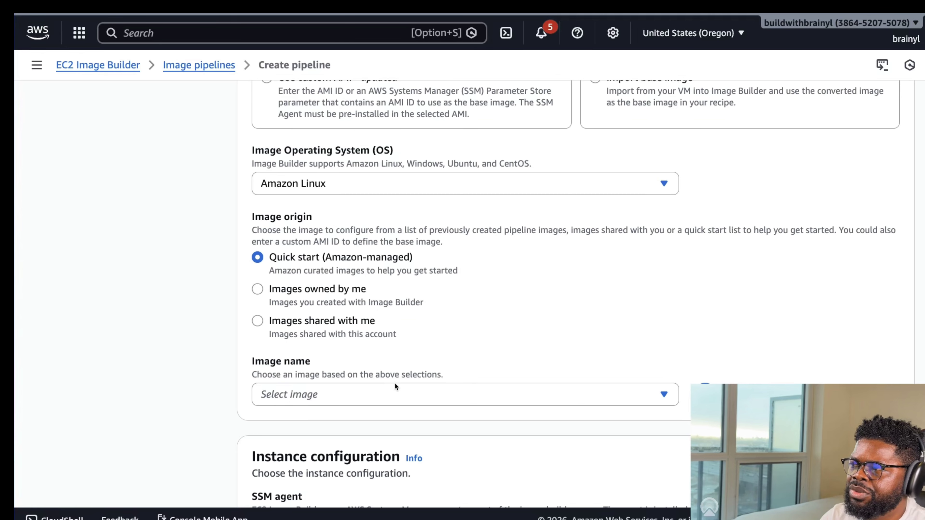
left_click(412, 397)
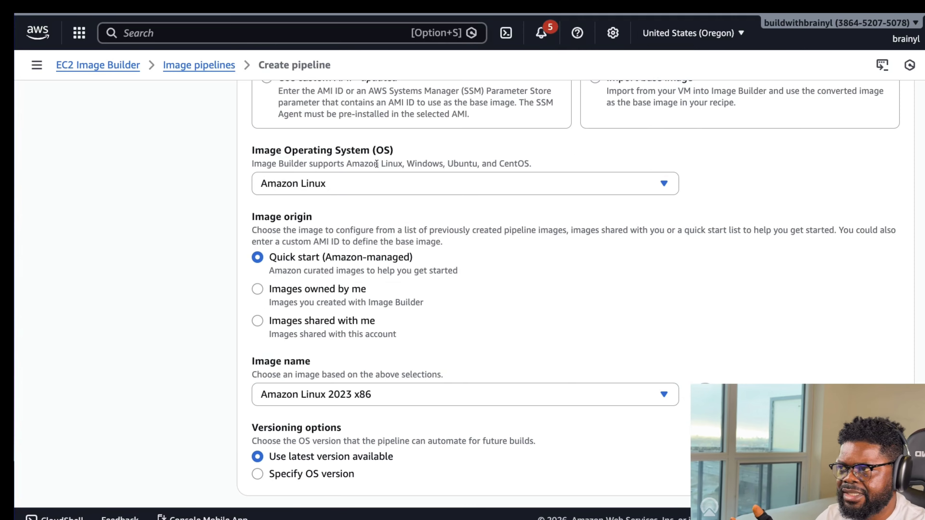
left_click(377, 167)
- Review the recipe's SSM agent, user data, working directory, and build and test component settings
scroll(541, 311, "down", 5)
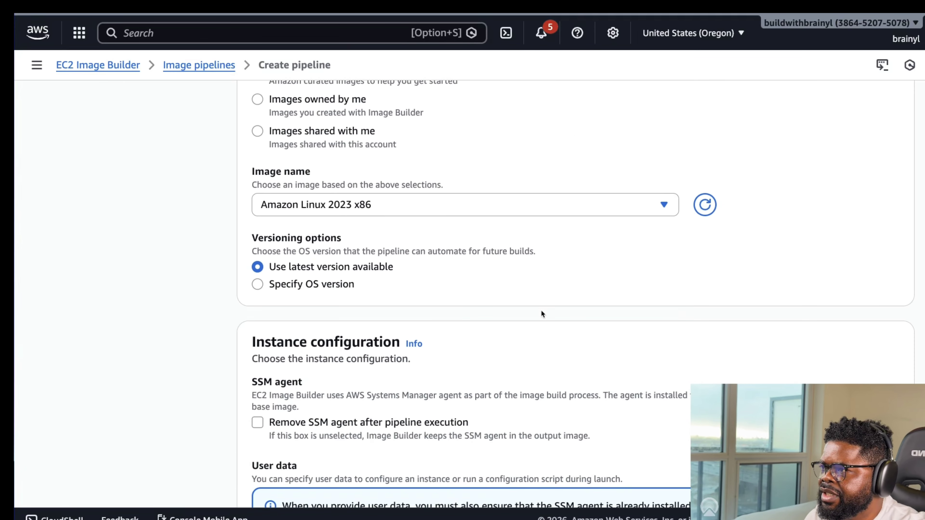
scroll(541, 312, "down", 5)
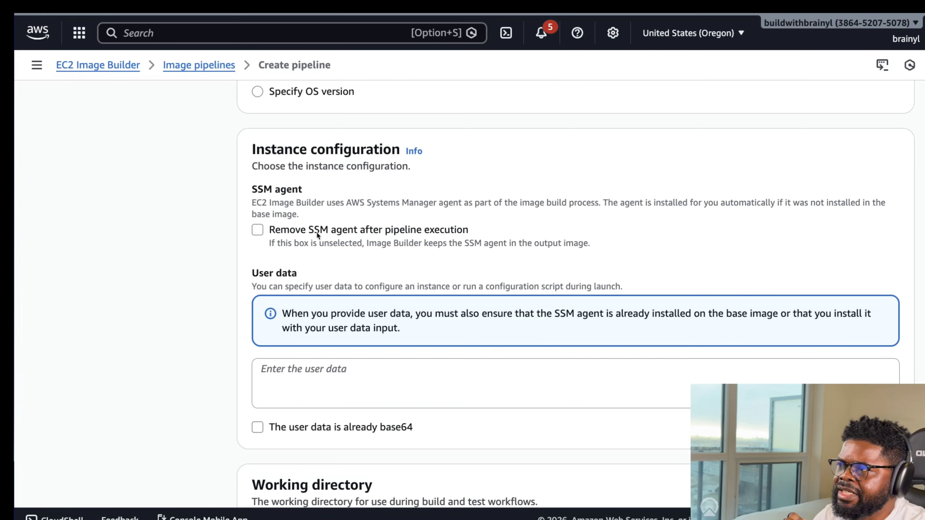
scroll(315, 225, "up", 1)
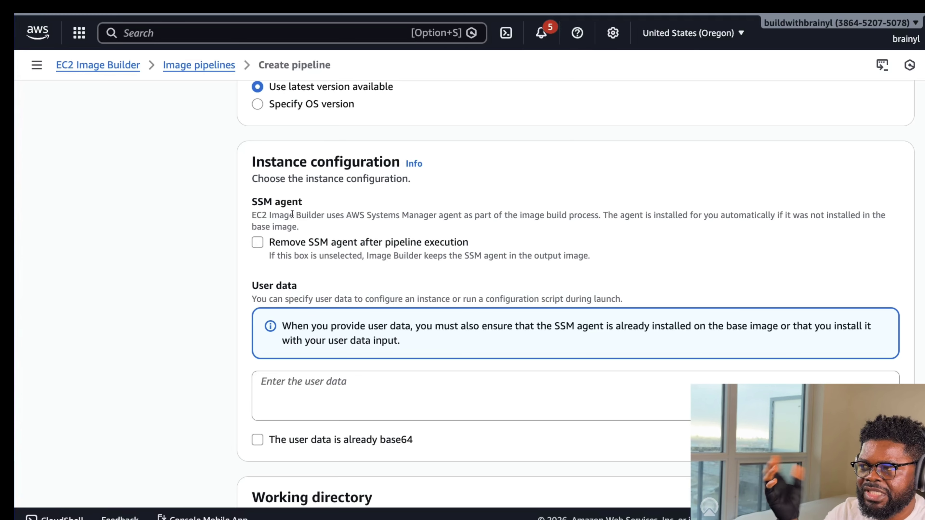
scroll(408, 255, "down", 2)
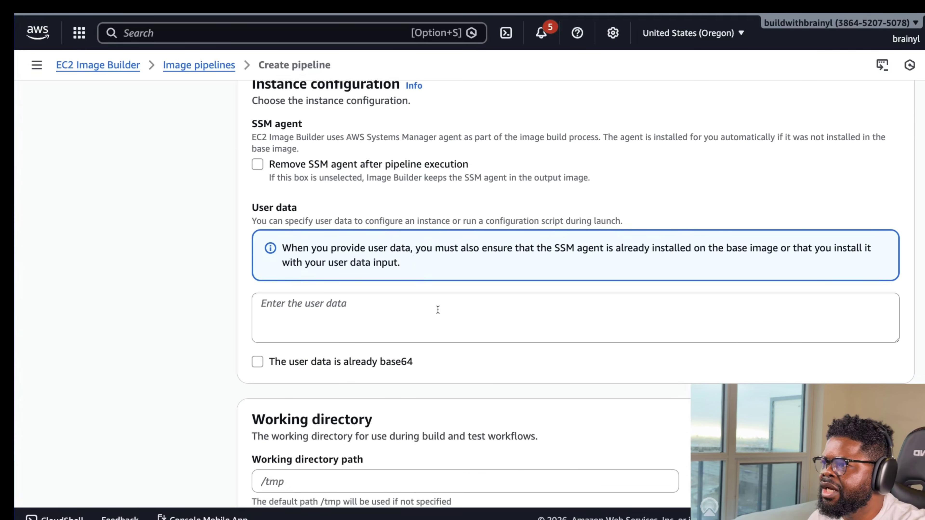
scroll(437, 309, "down", 6)
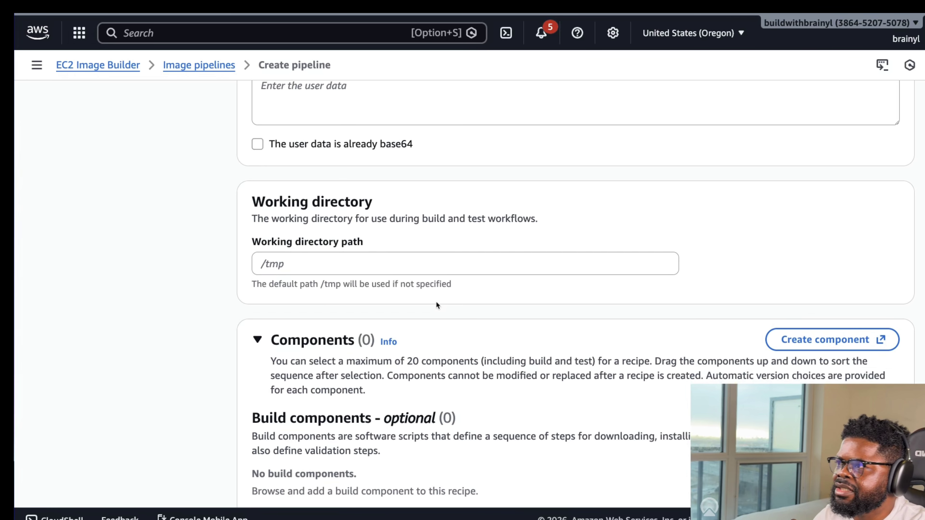
scroll(471, 282, "down", 1)
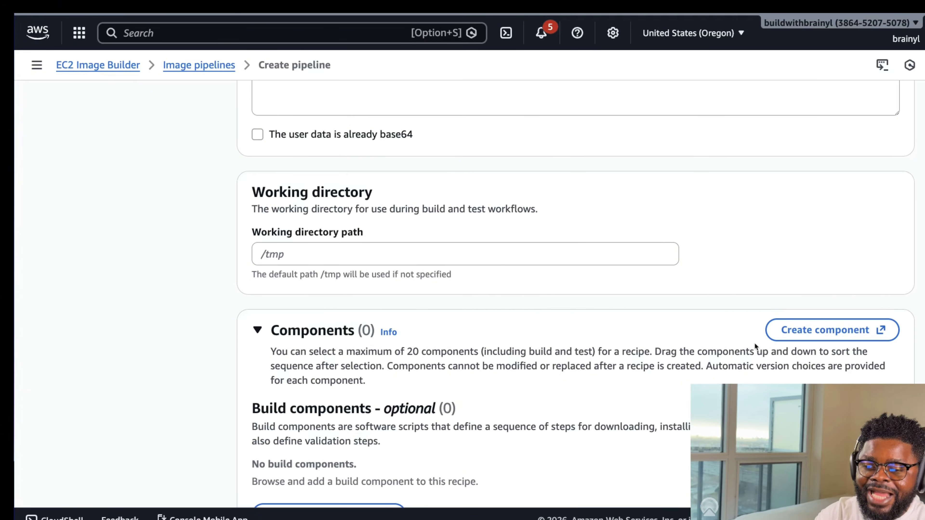
scroll(800, 311, "down", 8)
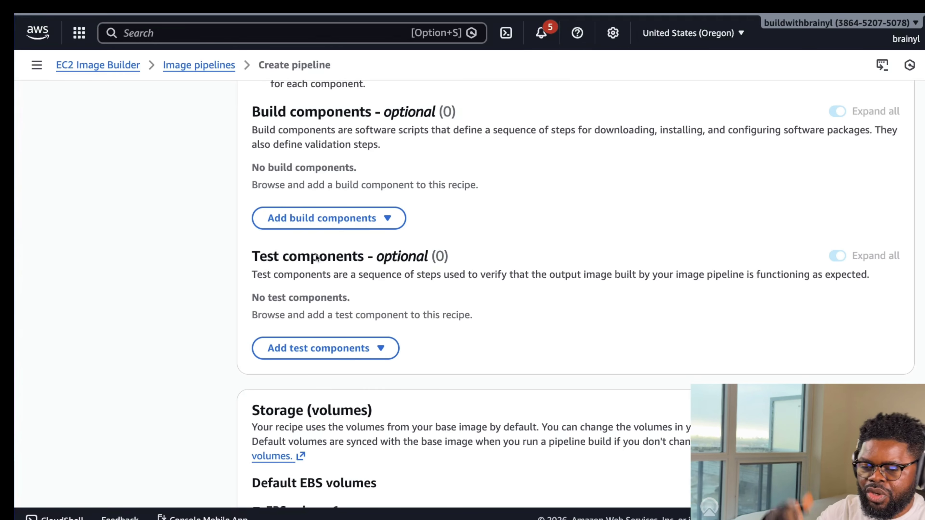
scroll(316, 257, "up", 2)
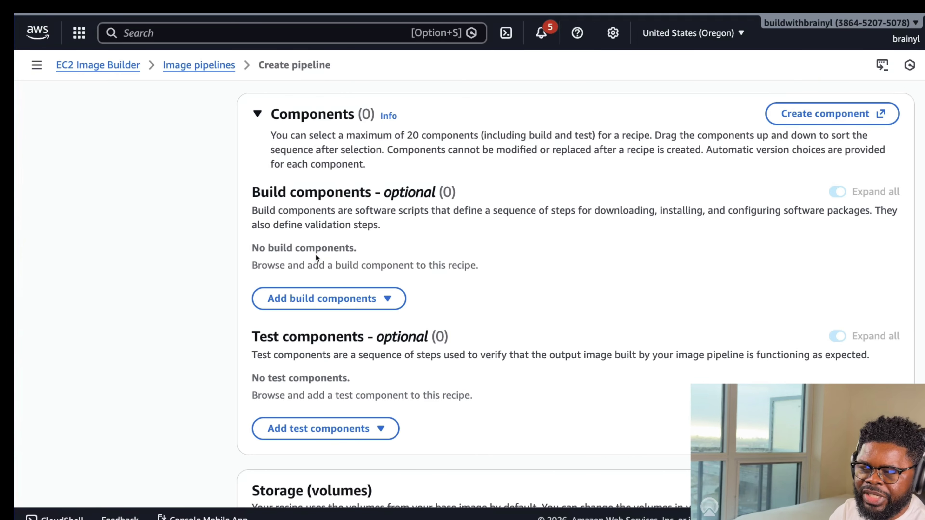
- Search the AWS Marketplace build components for a cloud-related component, and clear the search
left_click(356, 297)
left_click(355, 324)
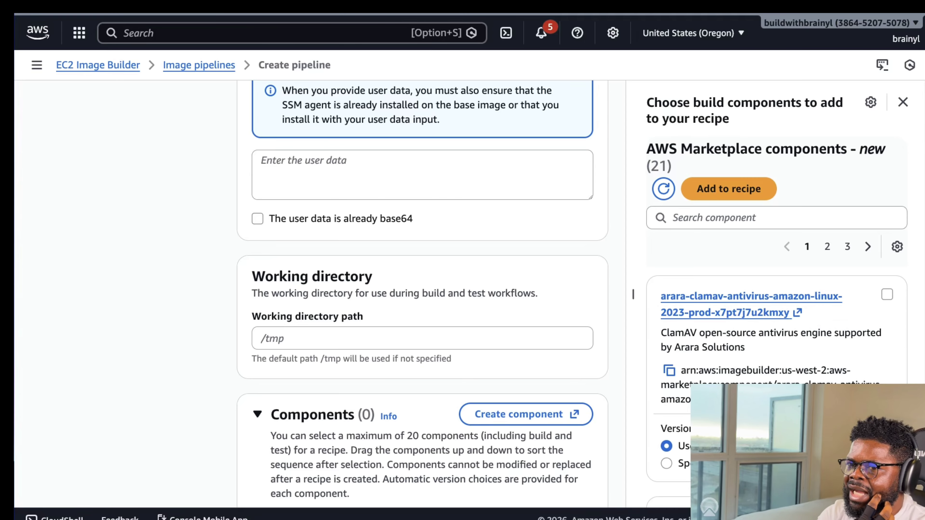
left_click(726, 219)
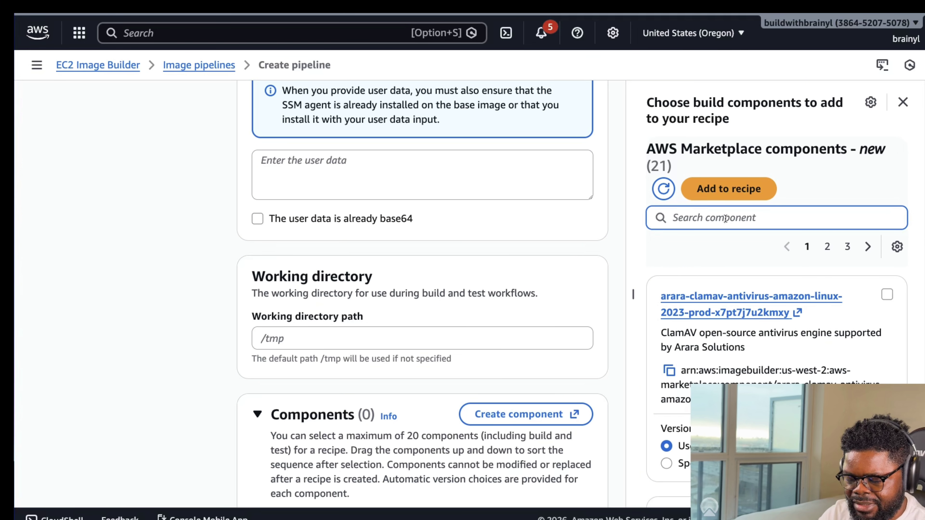
type("cloudf")
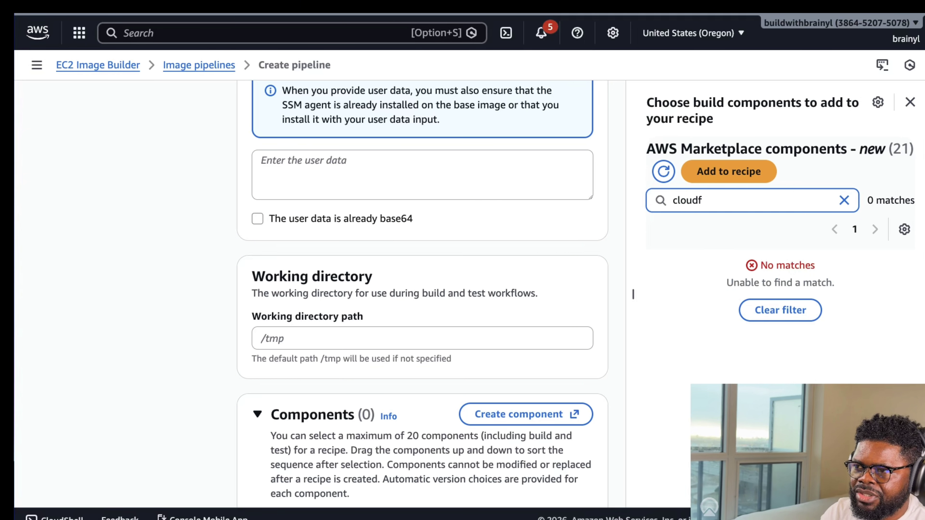
key("BackSpace")
type("wat")
key("BackSpace")
key("BackSpace")
key("BackSpace")
key("BackSpace")
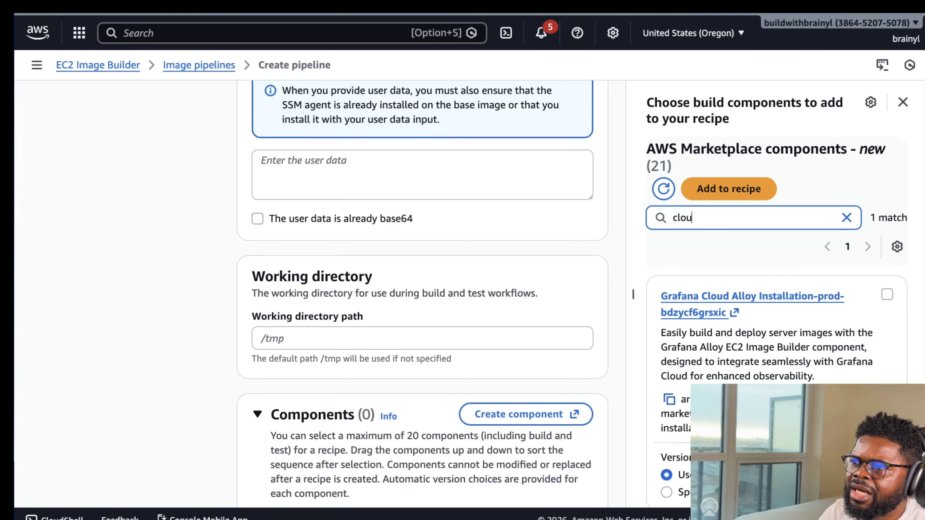
key("BackSpace")
key("BackSpace")
key("BackSpace")
type("w")
key("BackSpace")
type("lo")
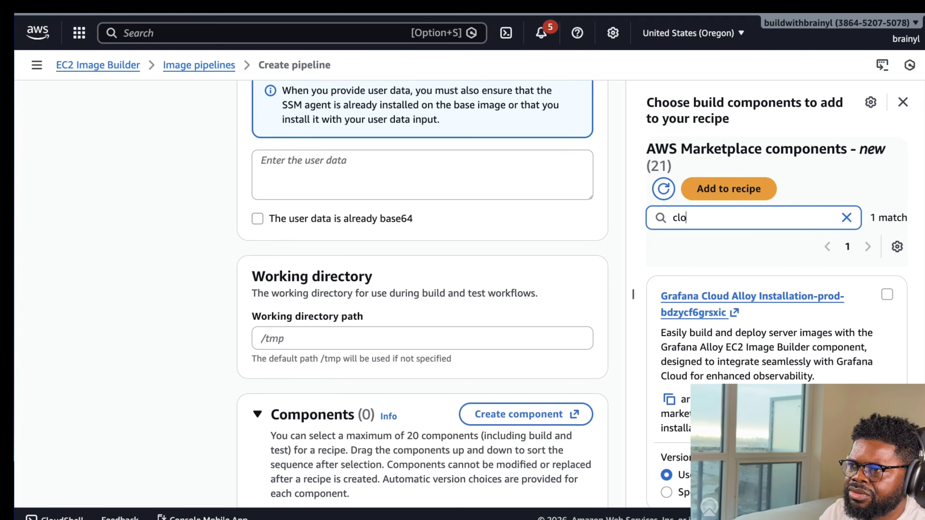
type("udwa")
key("ctrl+a")
key("BackSpace")
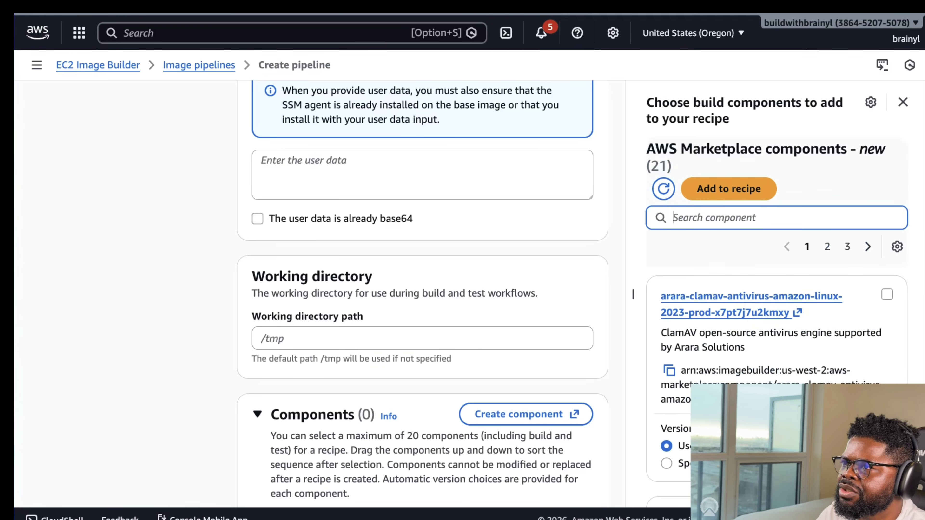
- Switch the build component source to Amazon managed and select the amazon-cloudwatch-agent-linux component
scroll(328, 235, "down", 5)
scroll(401, 394, "down", 1)
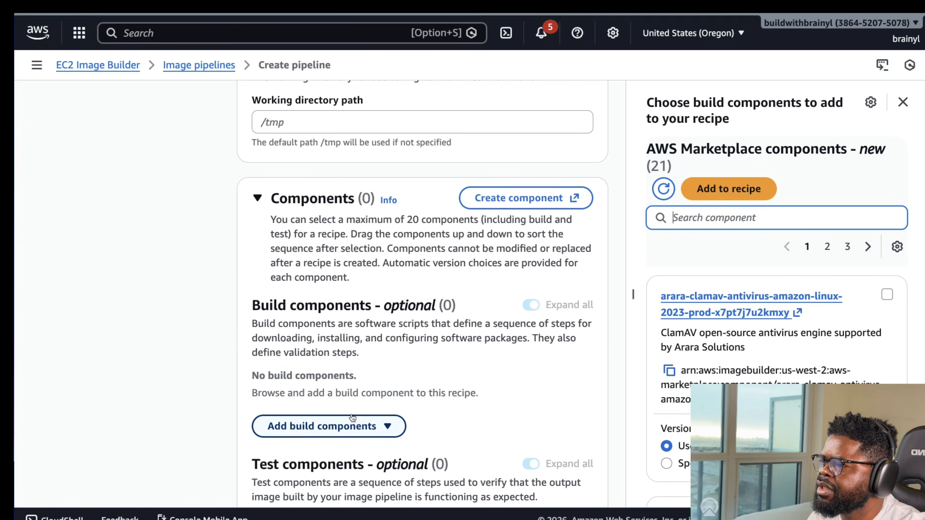
left_click(351, 424)
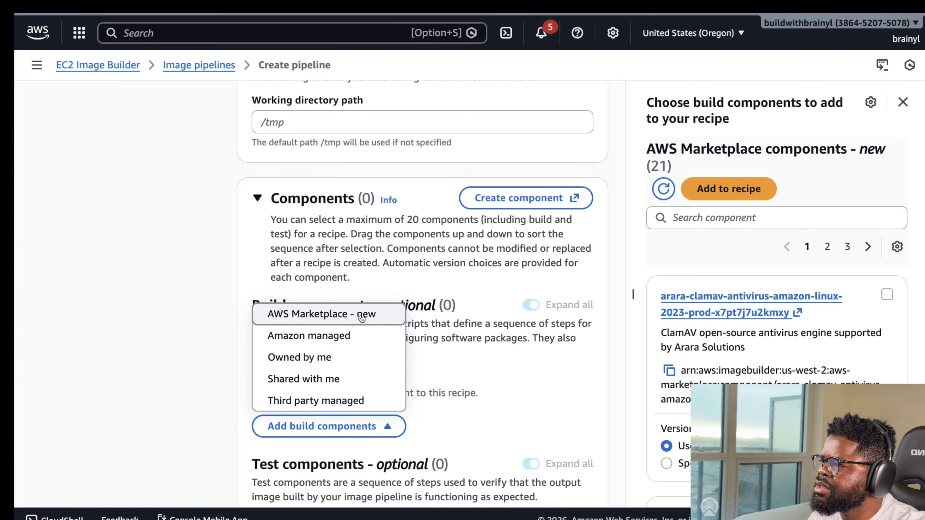
left_click(360, 336)
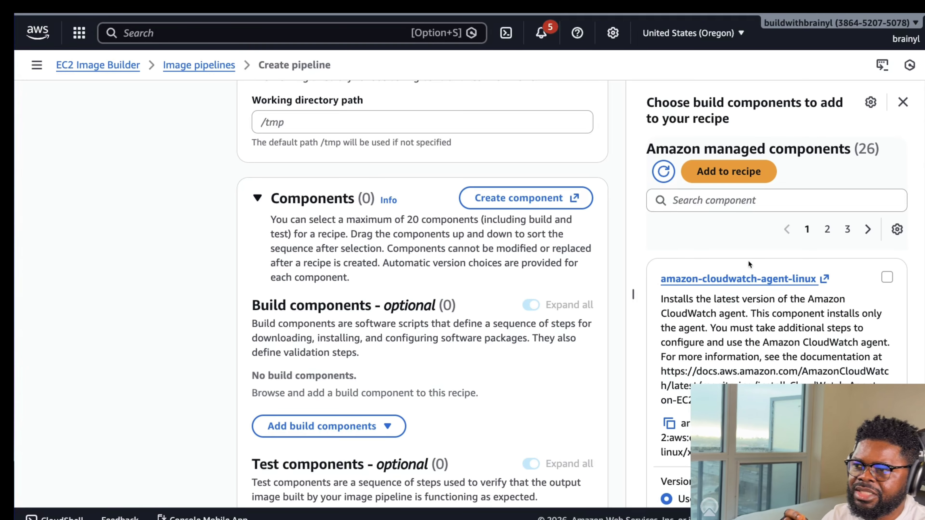
left_click(885, 279)
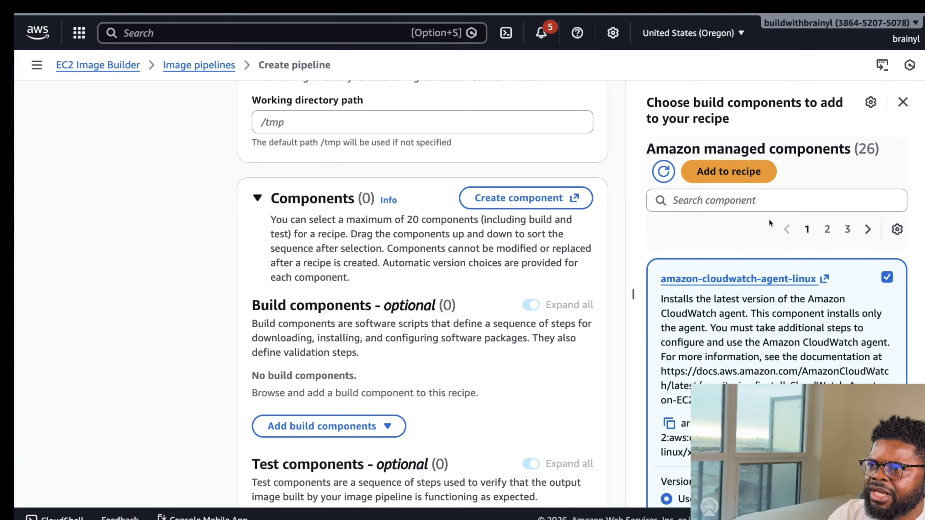
- Filter the Amazon managed build components by "update" and select update-linux, keeping its latest available version
left_click(762, 199)
type("update")
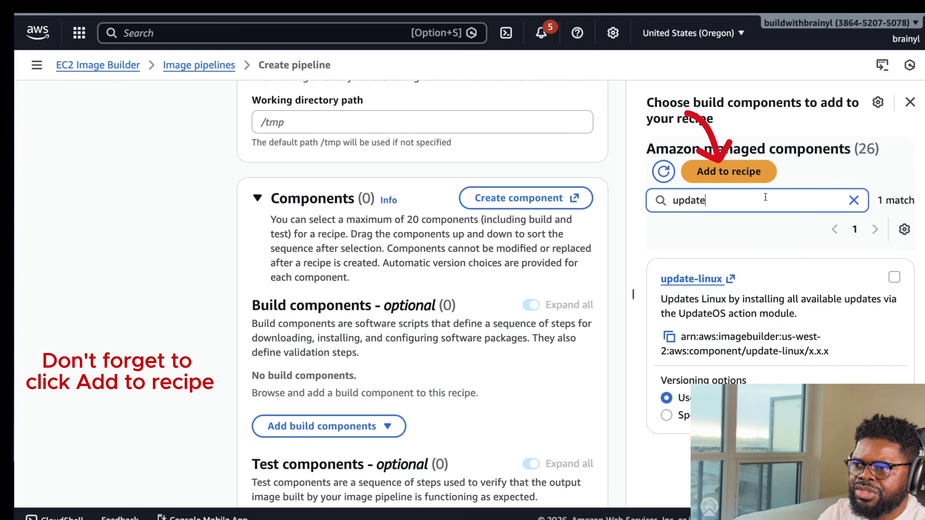
left_click_drag(661, 300, 816, 311)
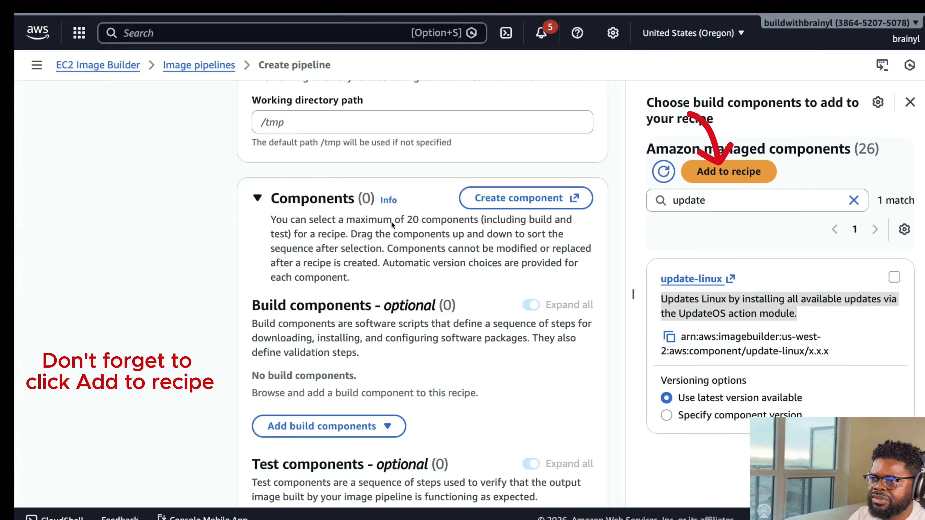
left_click(894, 277)
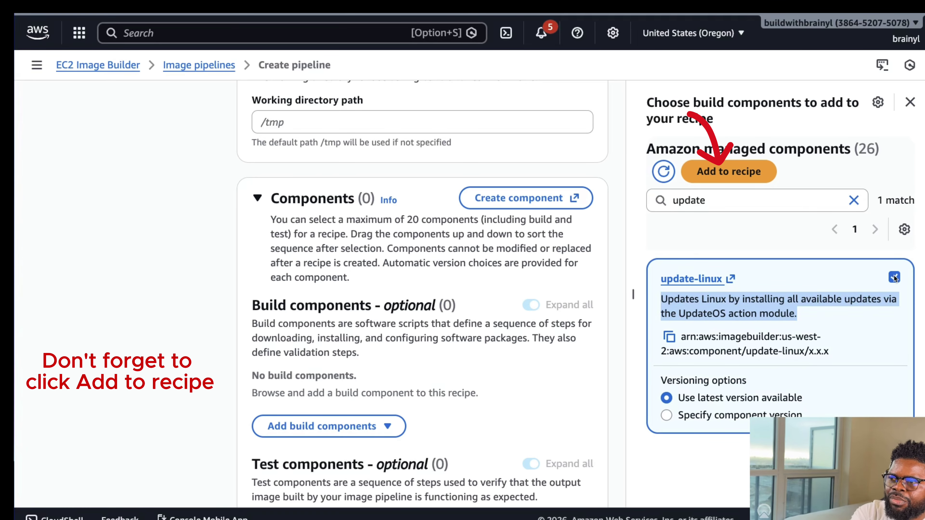
- Search the Amazon managed build components for "docker"
scroll(392, 327, "down", 5)
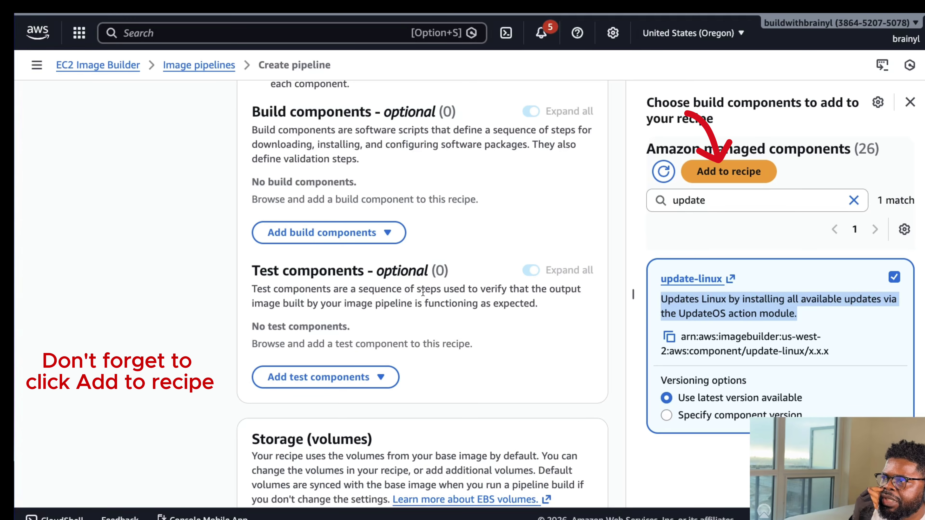
left_click(734, 205)
key("ctrl+a")
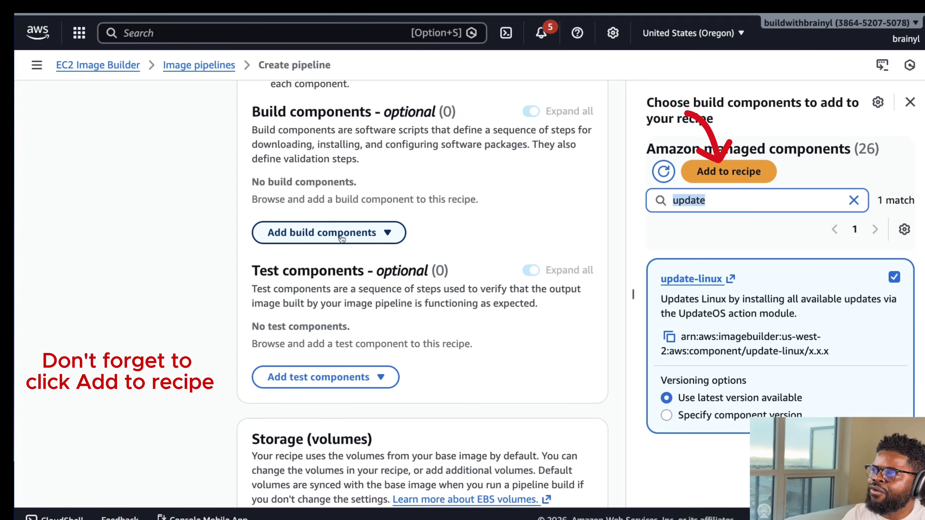
scroll(343, 238, "up", 3)
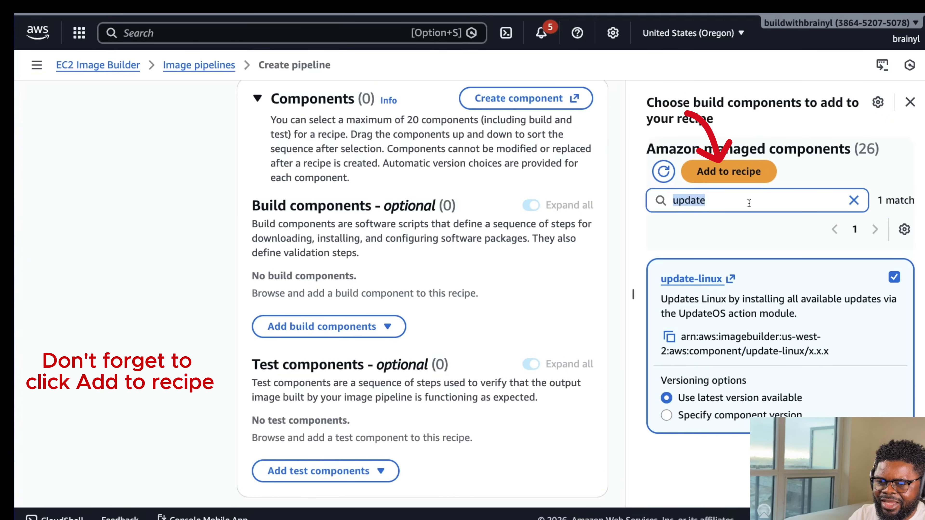
type("dpocke")
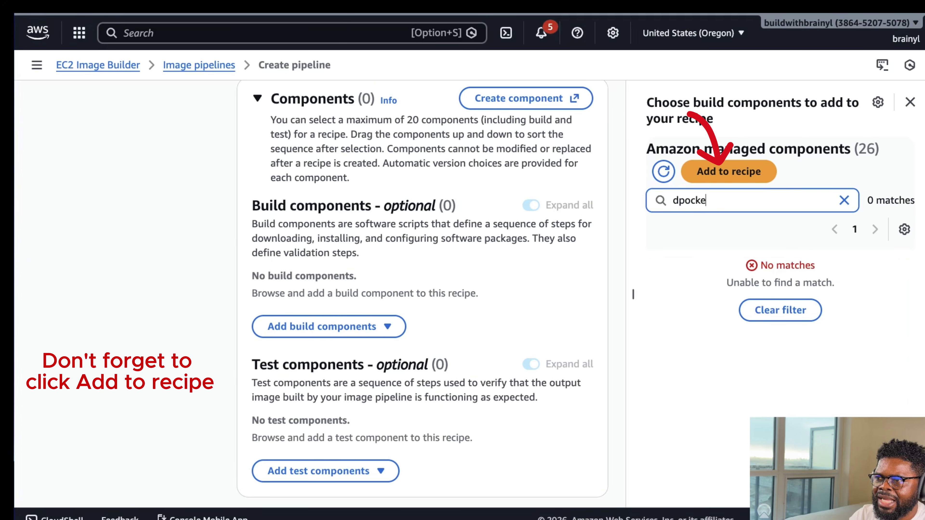
key("BackSpace")
key("BackSpace")
key("BackSpace")
key("BackSpace")
key("BackSpace")
type("ocker")
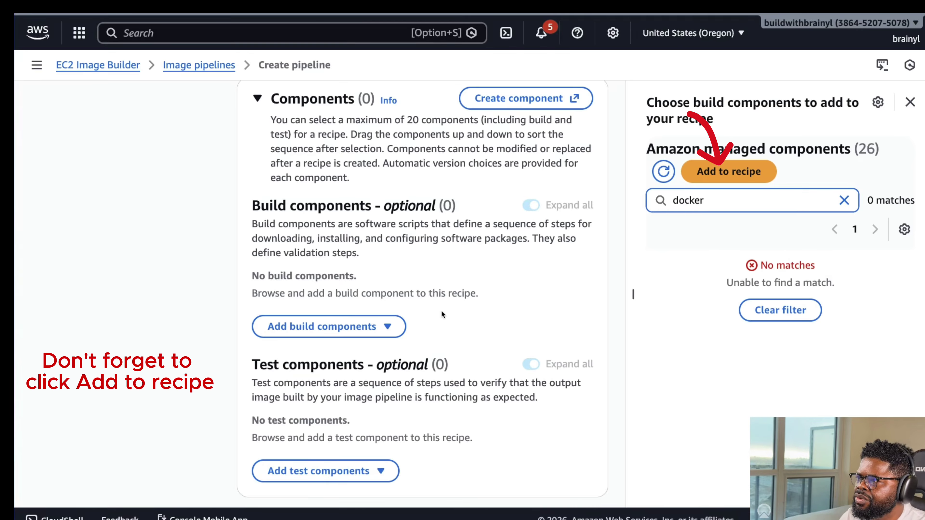
- Switch the build component source to Owned by me and select install-docker-runtime-1 with its latest available version
left_click(328, 326)
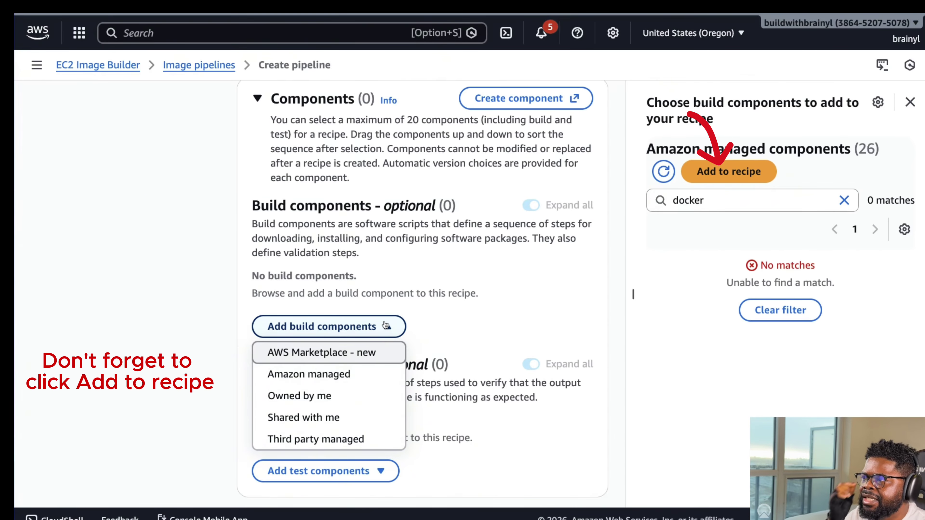
left_click(334, 400)
scroll(719, 387, "down", 2)
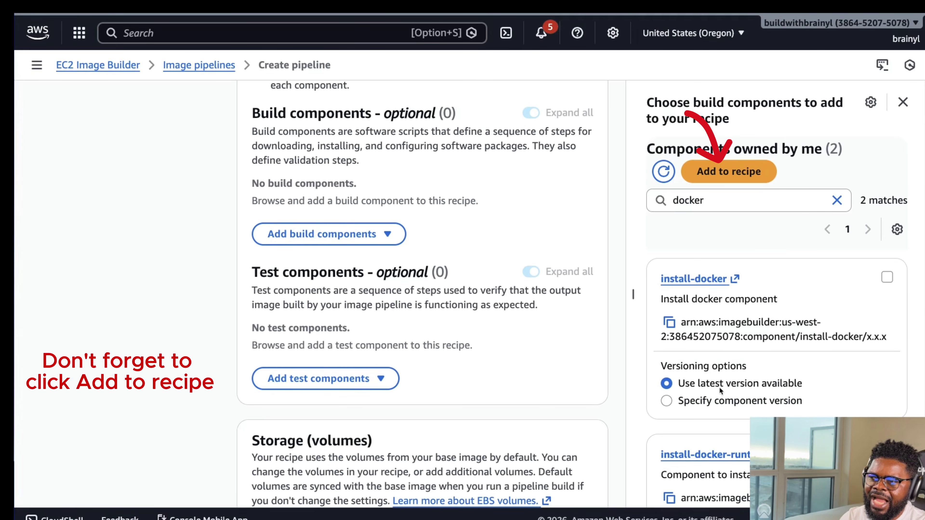
scroll(743, 374, "down", 5)
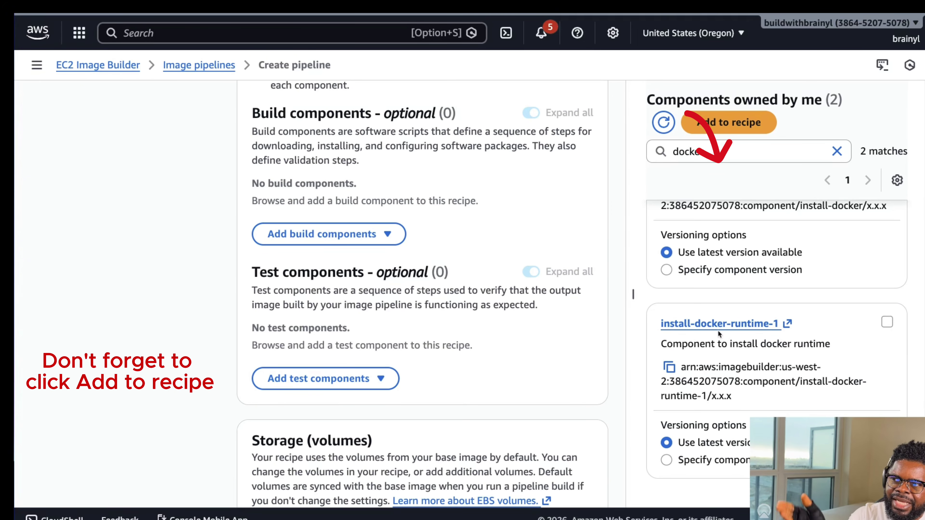
left_click(885, 322)
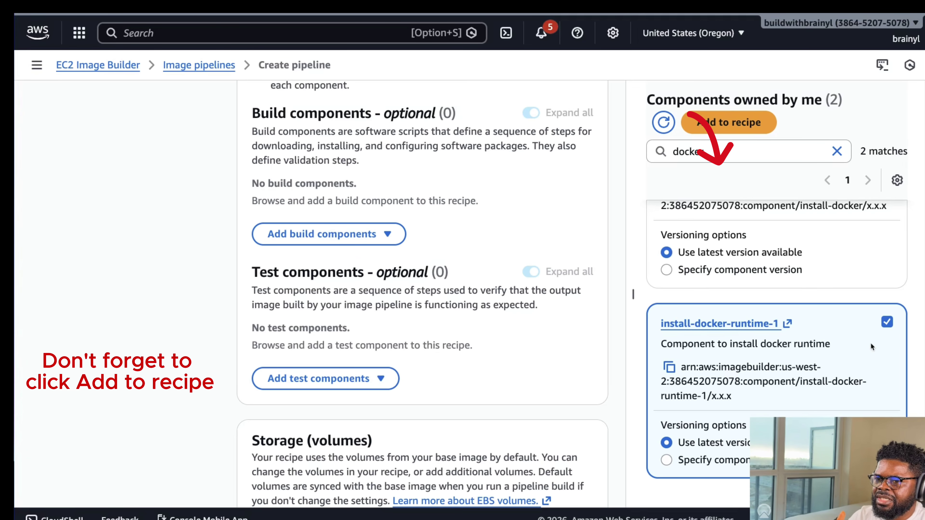
- Filter the Amazon managed test components by "simple" and select simple-boot-test-linux with its latest available version
left_click(357, 375)
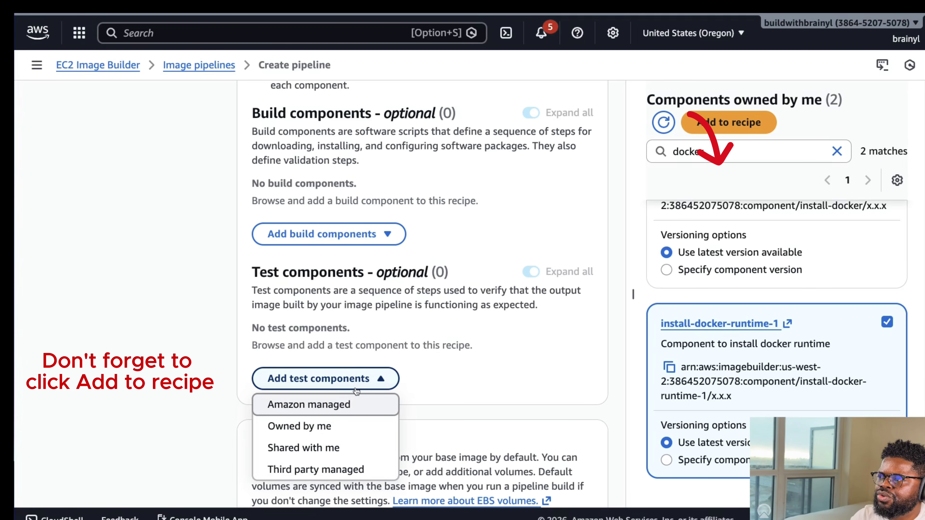
left_click(340, 410)
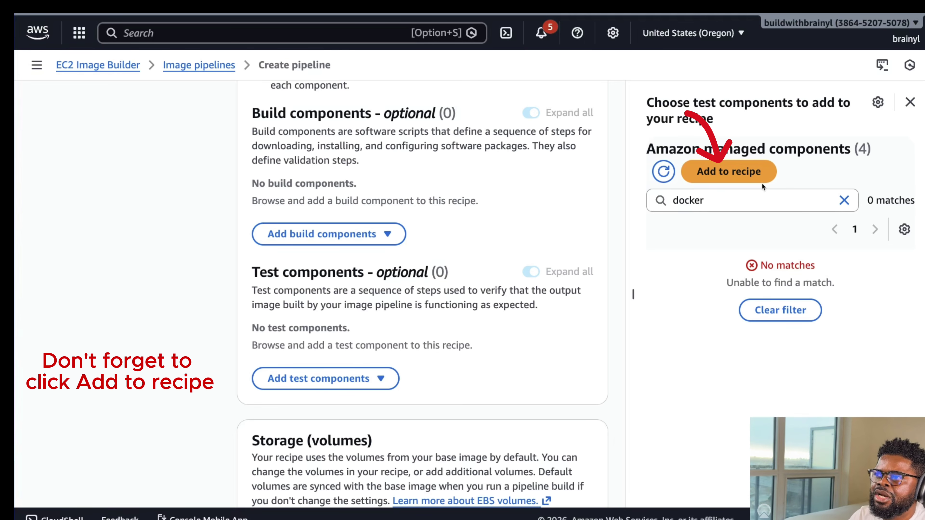
triple_click(755, 205)
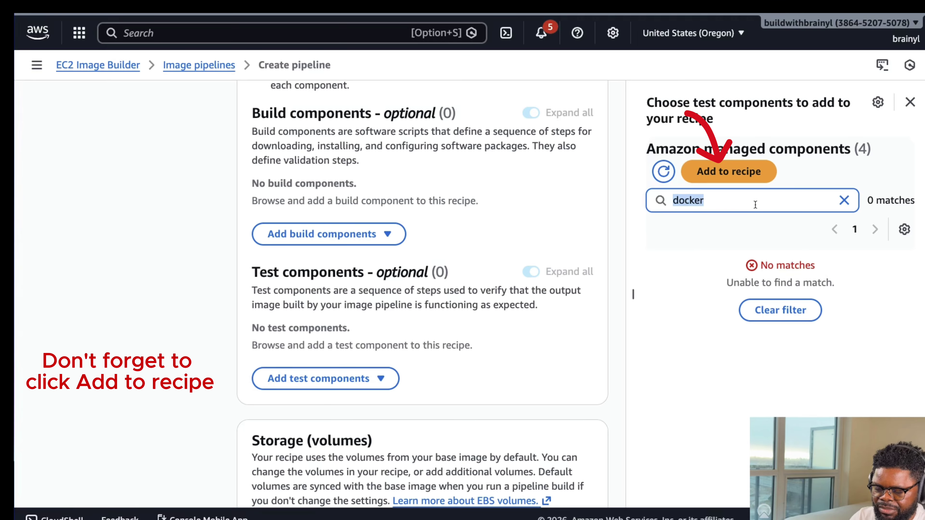
type("simple")
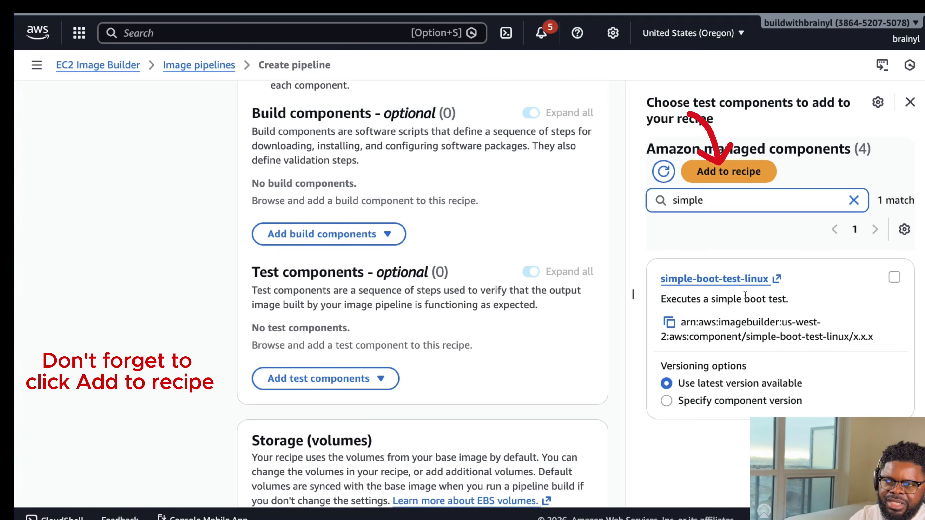
left_click(891, 278)
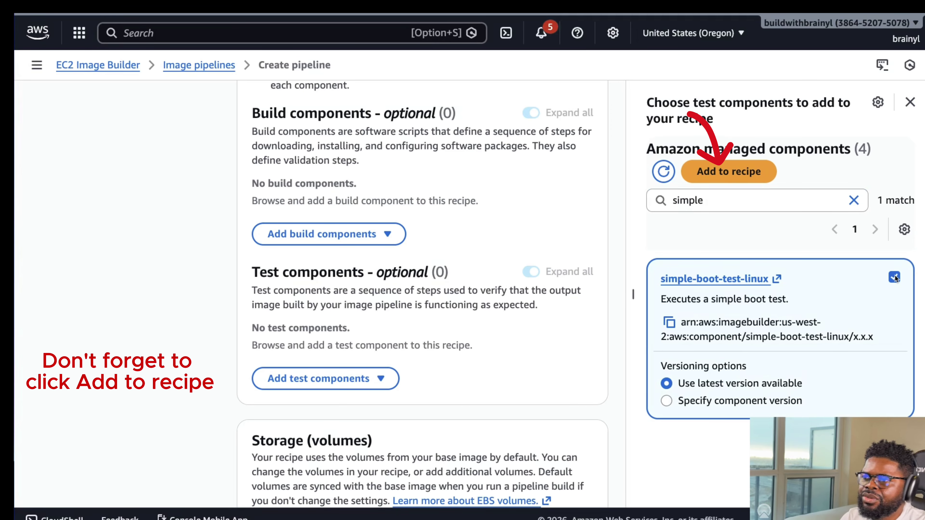
- Keep the default EBS volume settings, leave the AMI and recipe tags empty, and continue to the image creation process
scroll(502, 304, "down", 9)
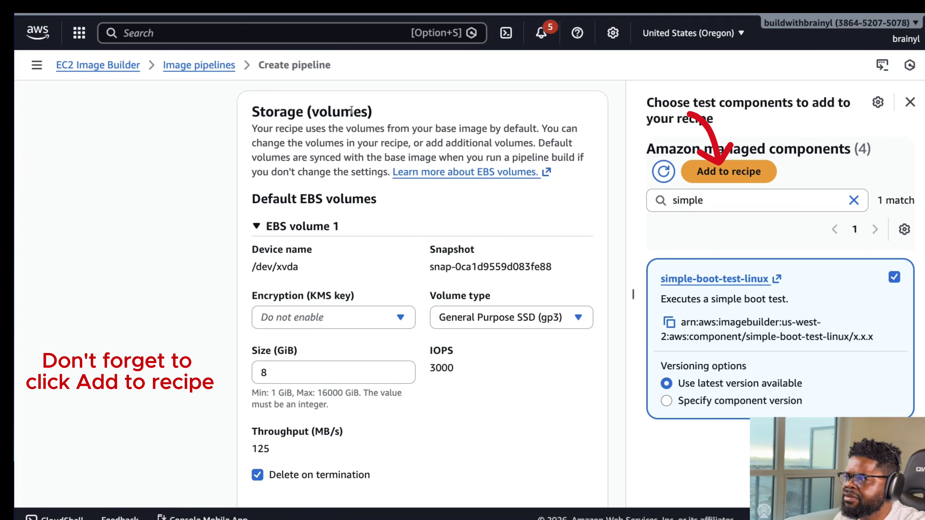
scroll(377, 413, "down", 2)
scroll(377, 416, "down", 10)
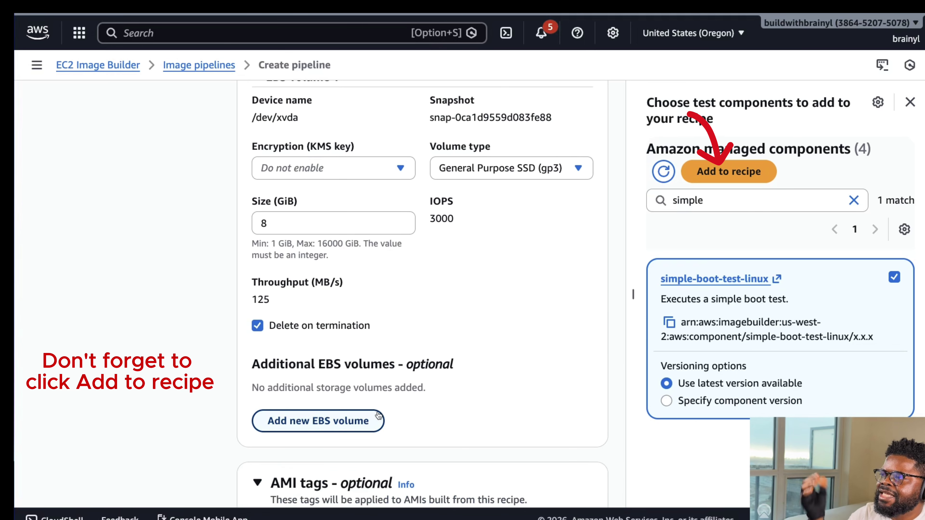
scroll(360, 290, "up", 8)
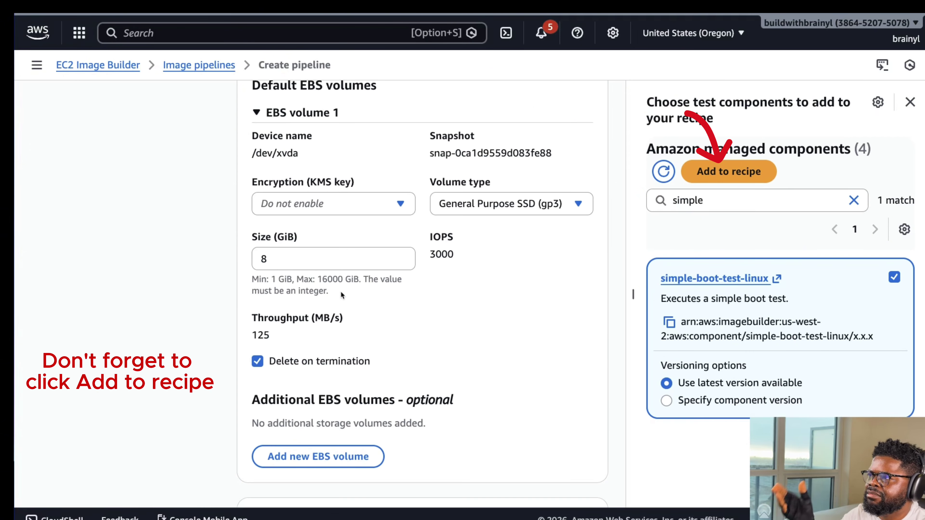
scroll(366, 284, "down", 8)
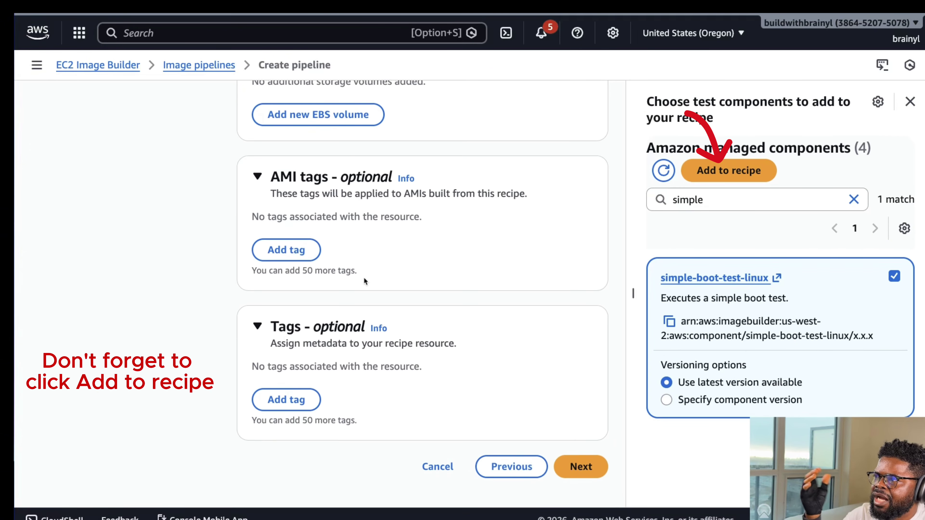
left_click(581, 466)
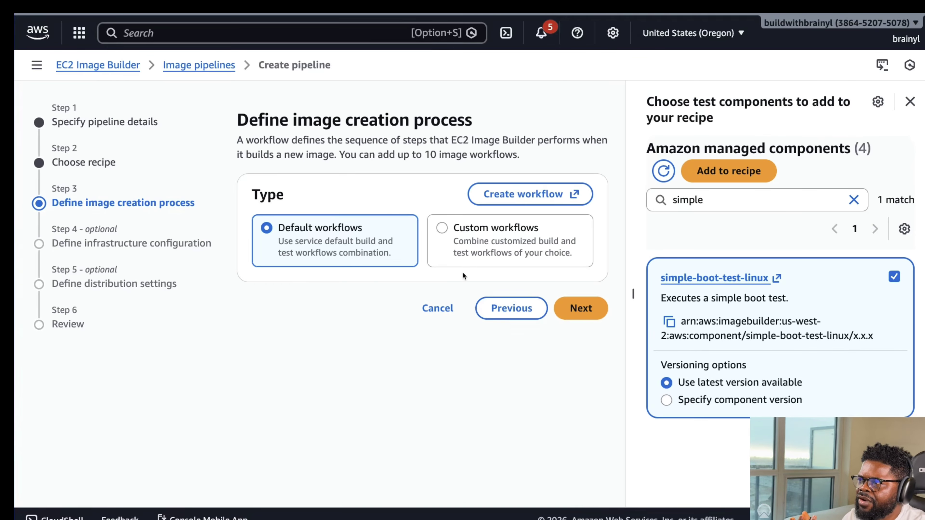
- Compare the default and custom workflow types and choose Custom workflows for the image creation process
left_click(456, 230)
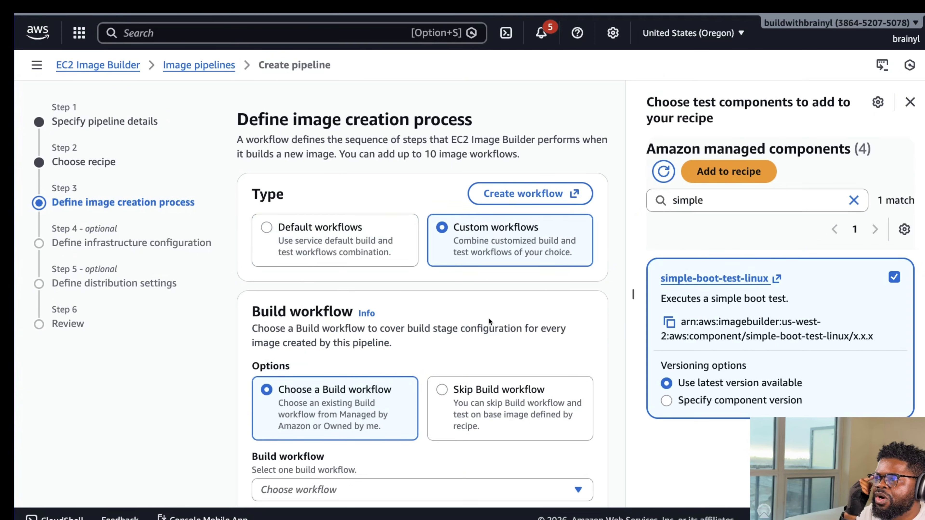
scroll(489, 318, "down", 2)
left_click(342, 168)
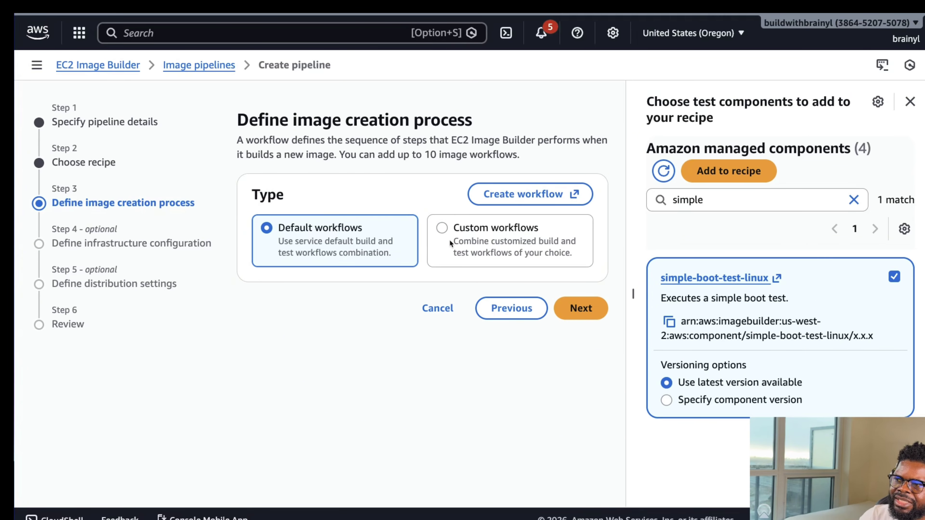
left_click(484, 226)
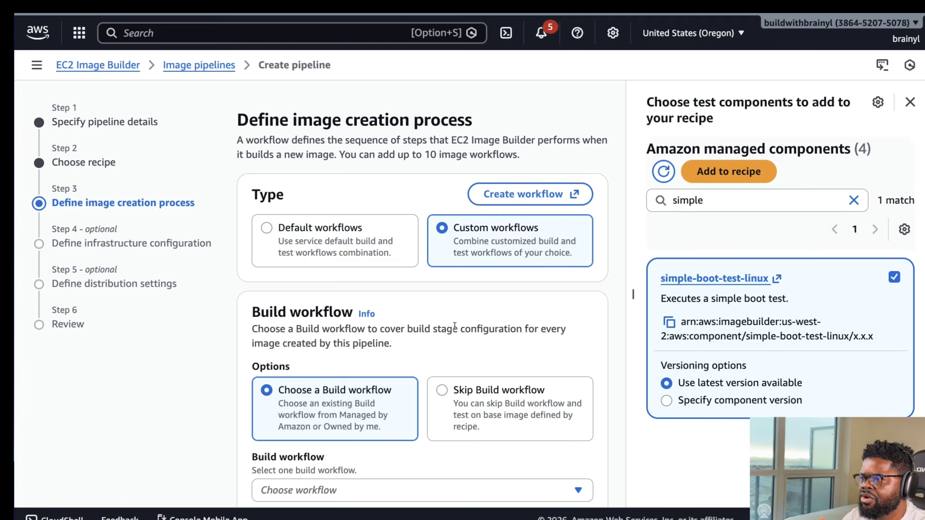
- Review the build and test workflow options offered for custom workflows and the list for choosing a build workflow
scroll(455, 325, "down", 2)
scroll(338, 421, "down", 9)
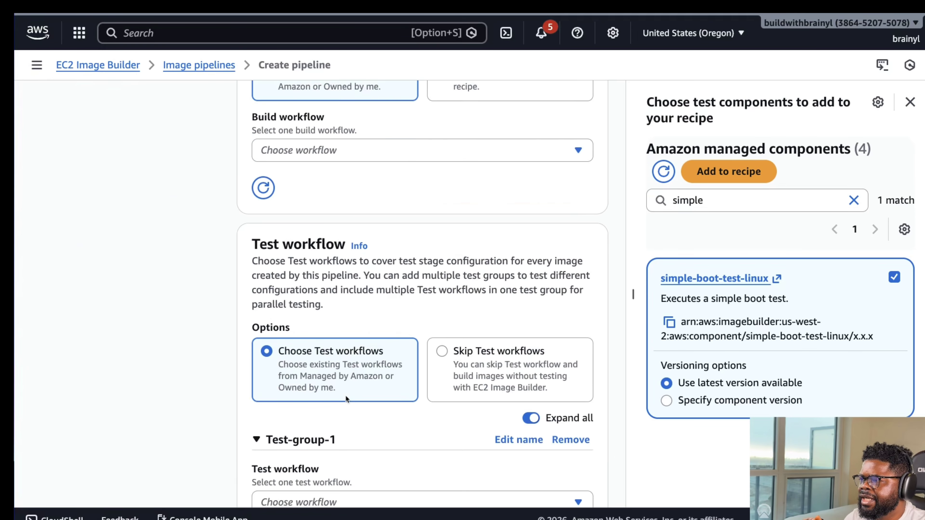
scroll(346, 390, "down", 8)
scroll(346, 390, "up", 17)
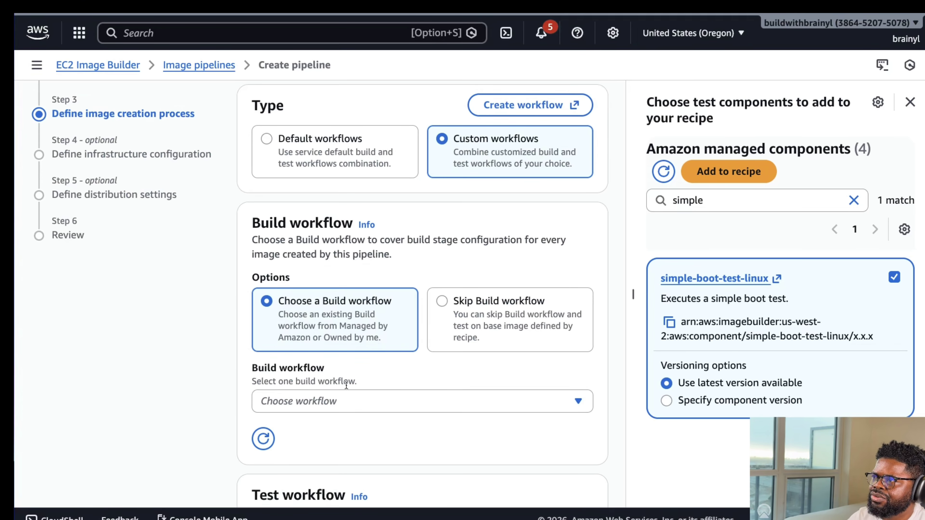
scroll(333, 182, "down", 2)
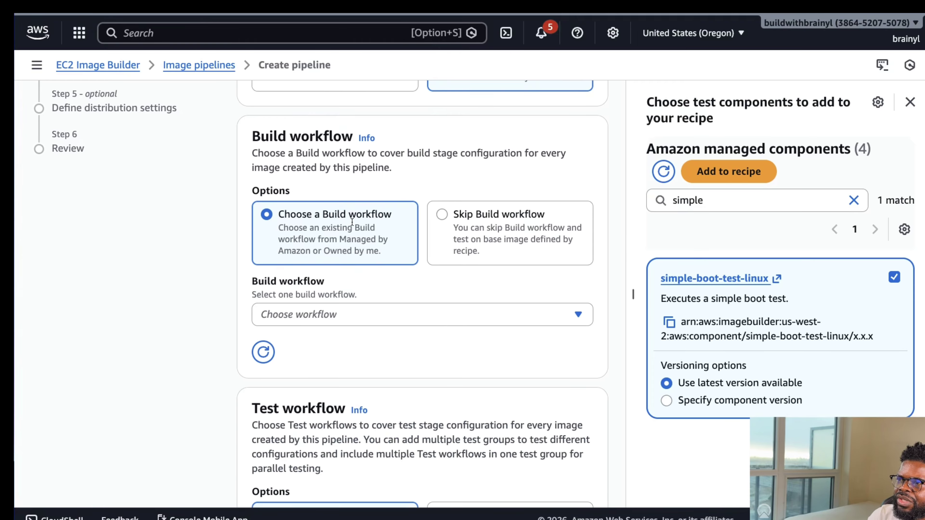
left_click(420, 312)
left_click(421, 310)
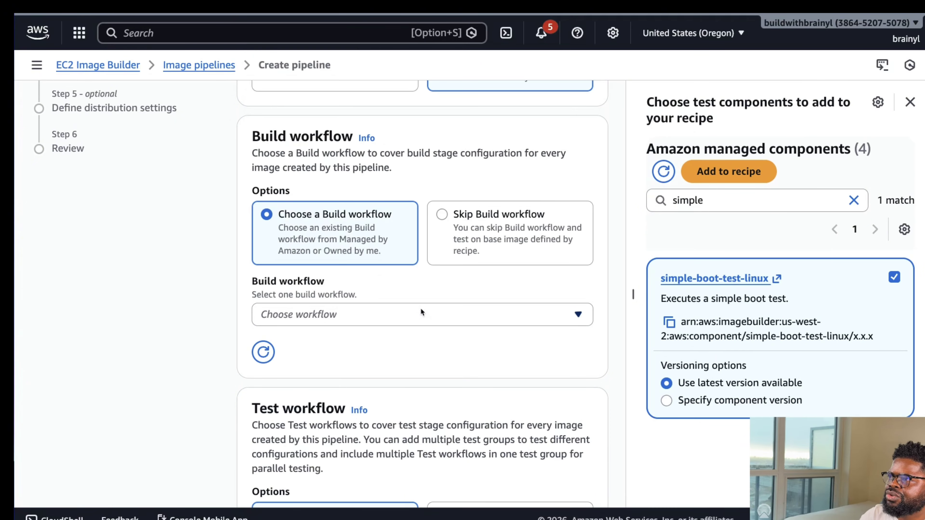
- Switch the image creation process to Default workflows and continue to the infrastructure configuration
scroll(421, 308, "down", 8)
scroll(328, 226, "up", 13)
left_click(328, 226)
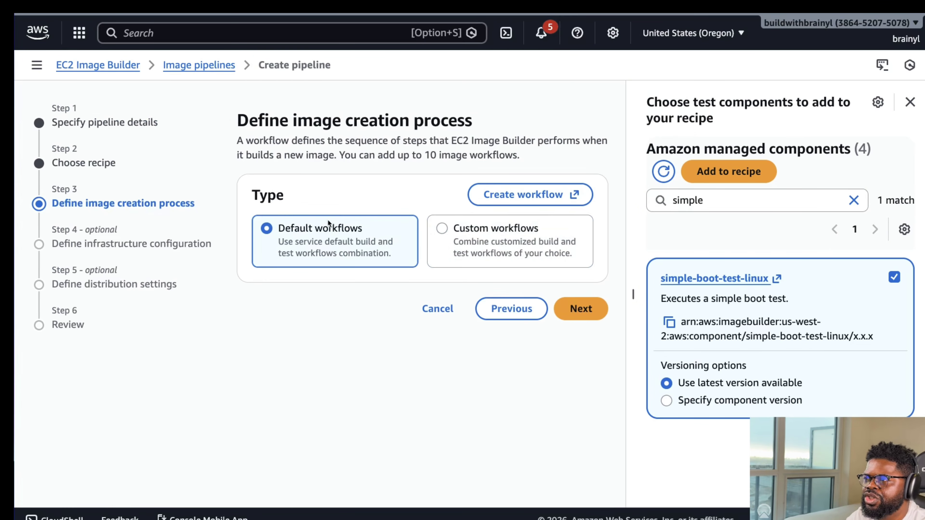
left_click(569, 311)
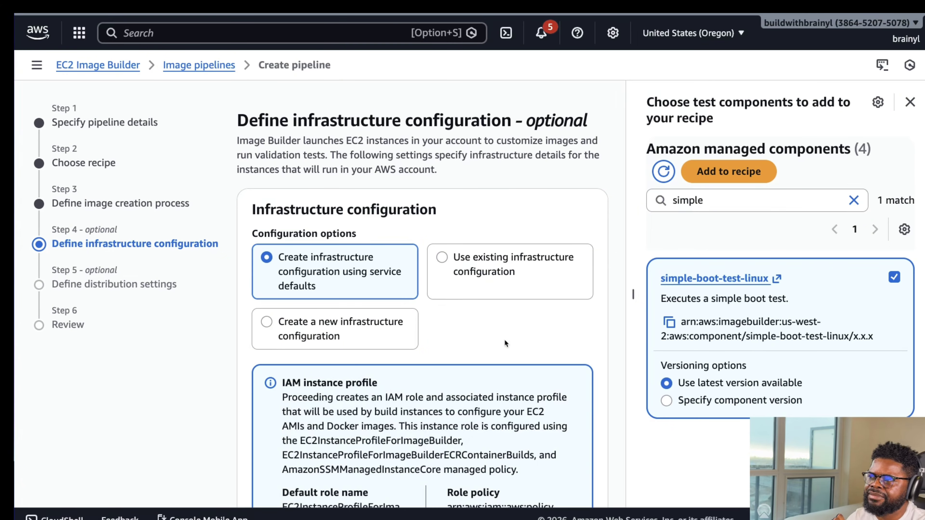
- Review the service-default IAM instance profile, then choose to create a new infrastructure configuration and name it MyInfraConfig
scroll(505, 339, "down", 3)
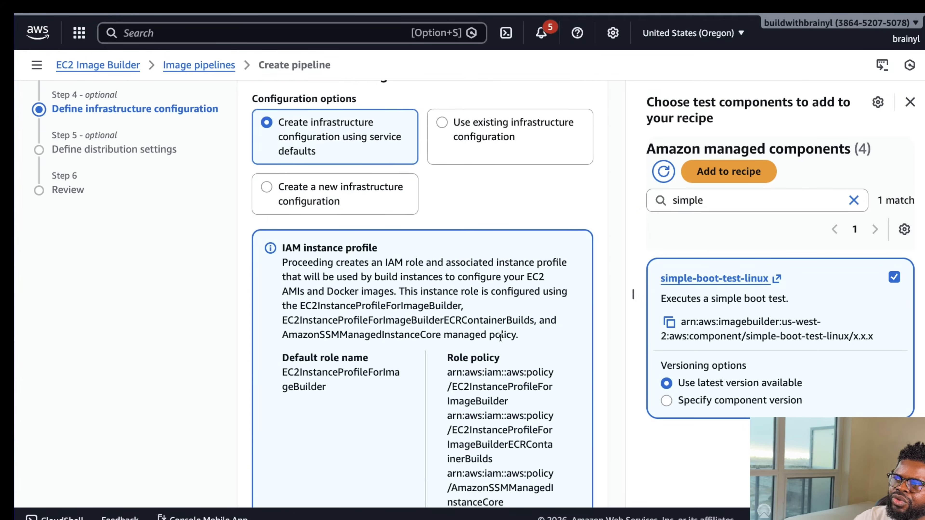
scroll(501, 337, "up", 3)
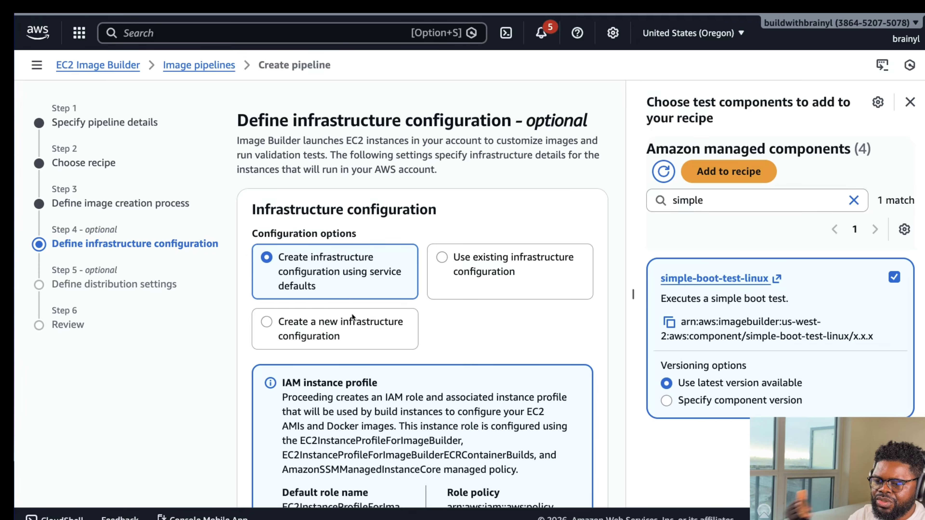
left_click(358, 340)
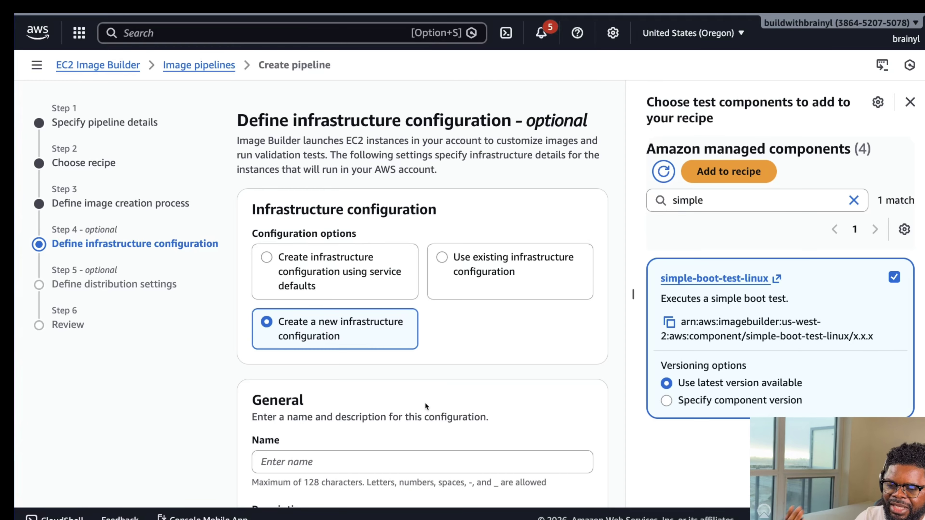
scroll(400, 385, "down", 1)
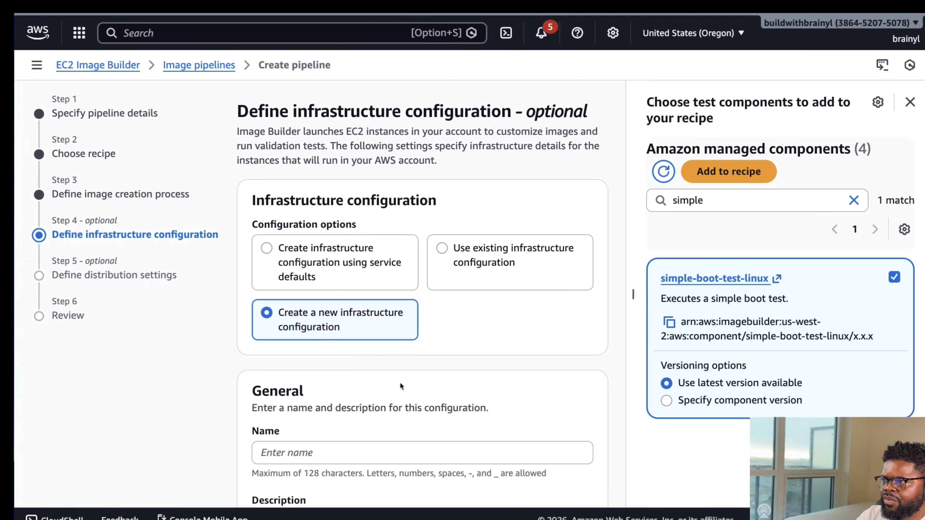
left_click(319, 444)
type("MyInfr")
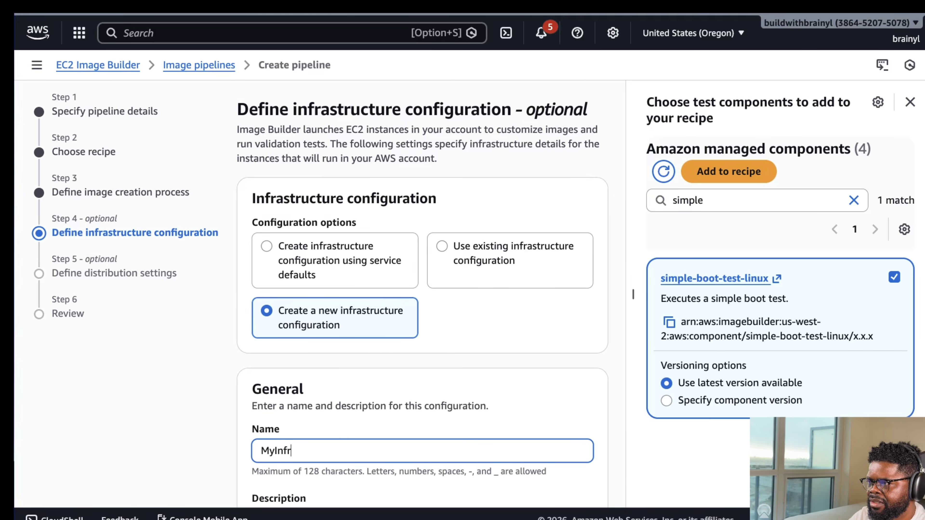
type("aConf")
key("BackSpace")
key("BackSpace")
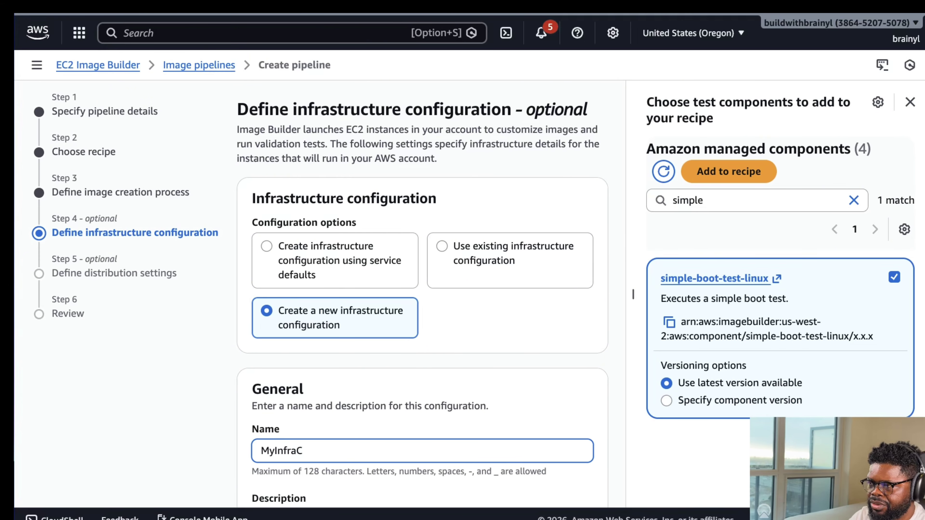
type("onfigi")
key("BackSpace")
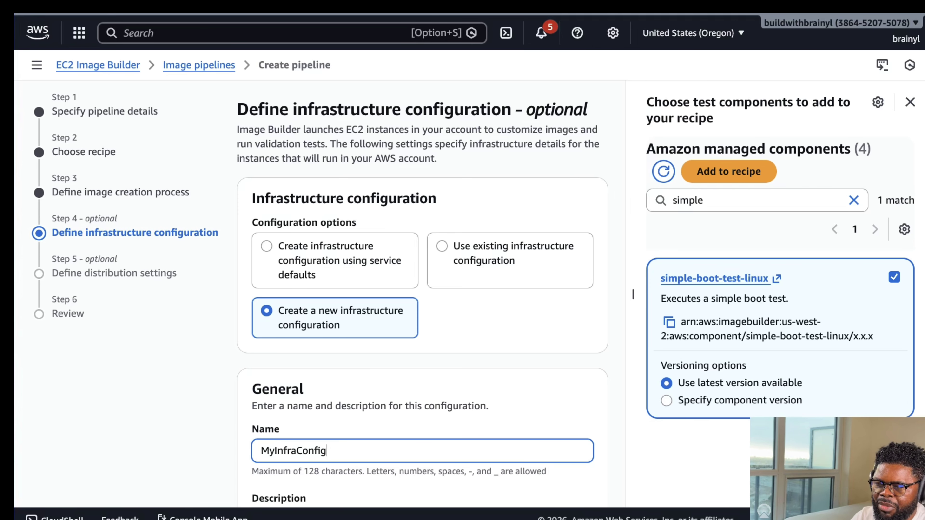
- Check which existing IAM roles can be chosen for the infrastructure configuration without selecting one
scroll(354, 437, "down", 15)
scroll(367, 403, "up", 4)
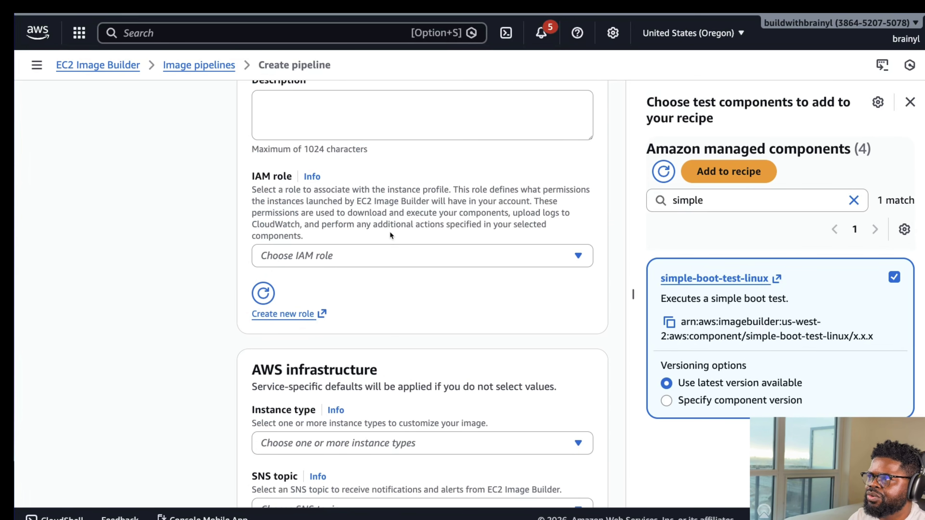
scroll(390, 234, "up", 3)
left_click(384, 360)
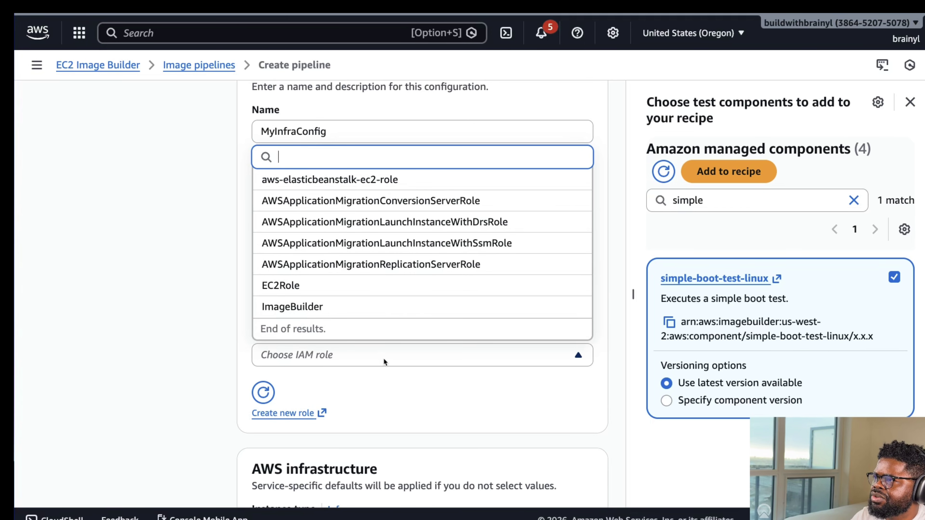
left_click(383, 358)
scroll(338, 372, "up", 1)
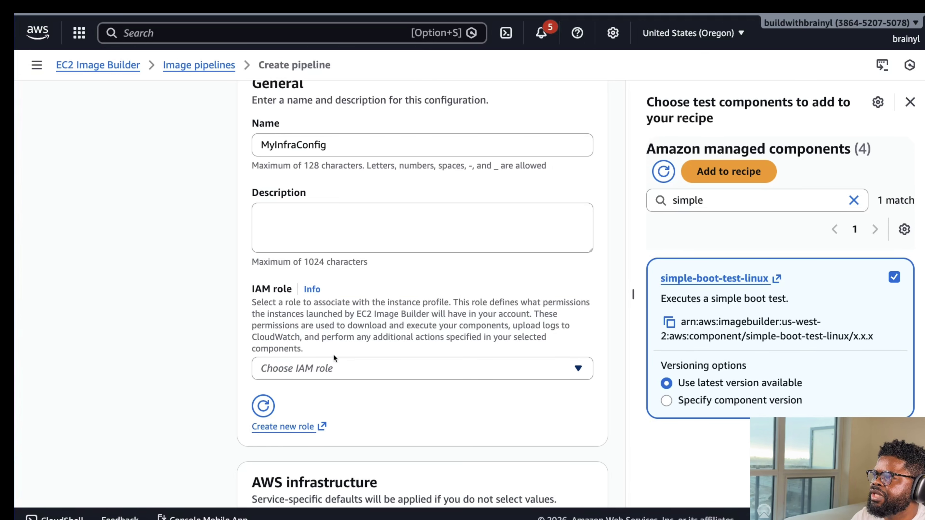
- Enter "My infra config" as the description of the infrastructure configuration
scroll(333, 354, "up", 1)
left_click(356, 248)
type("My i")
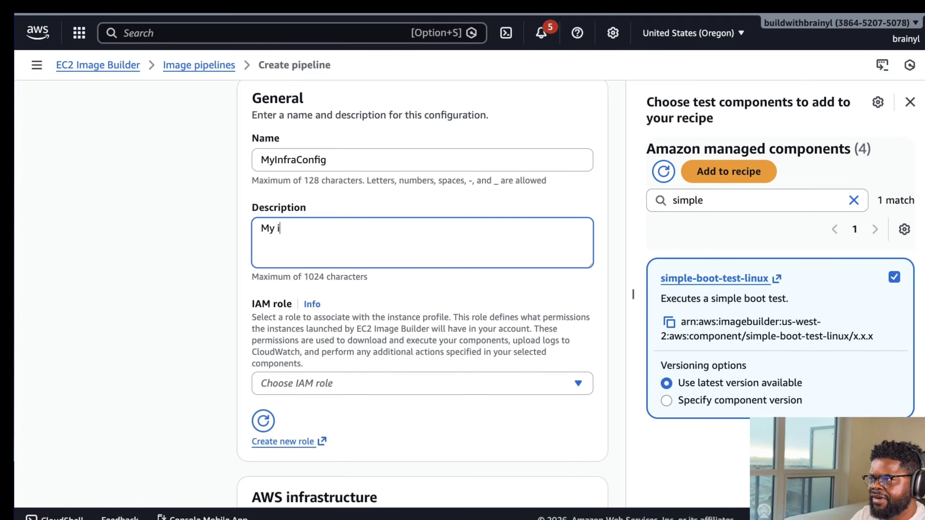
type("nfra")
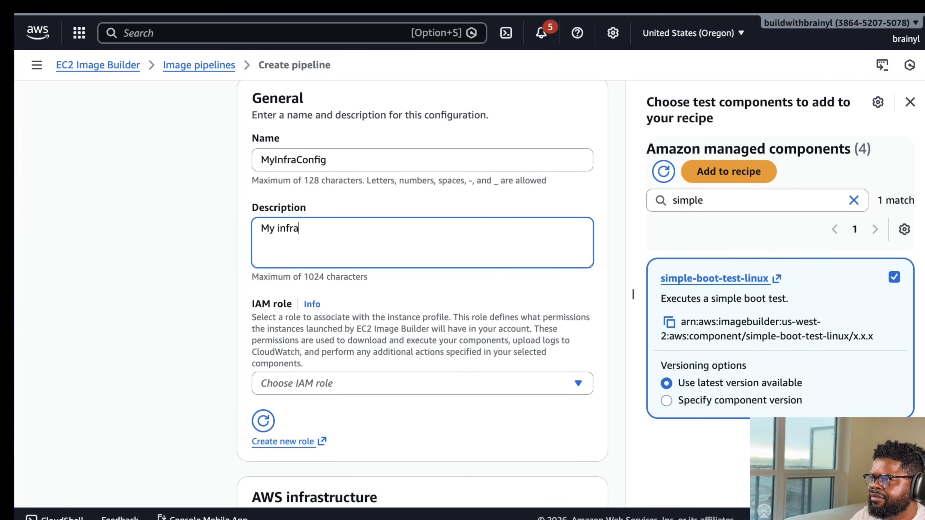
type(" config")
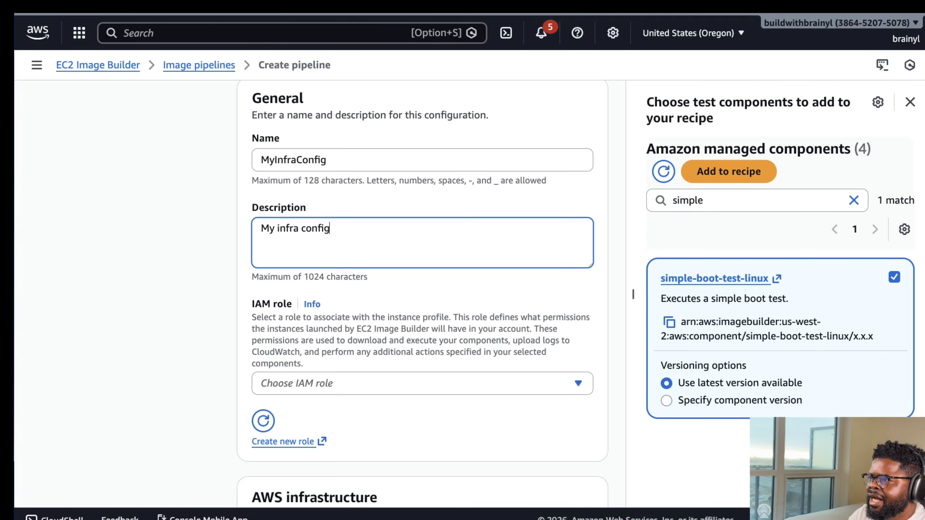
left_click(316, 139)
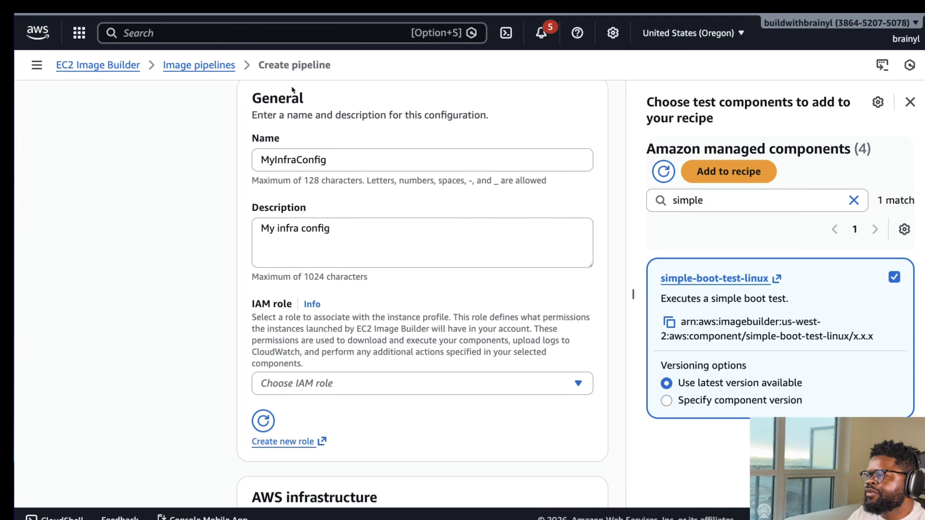
- Switch to the IAM console, open the account's roles and start creating a new role
scroll(294, 91, "up", 5)
mouse_move(306, 16)
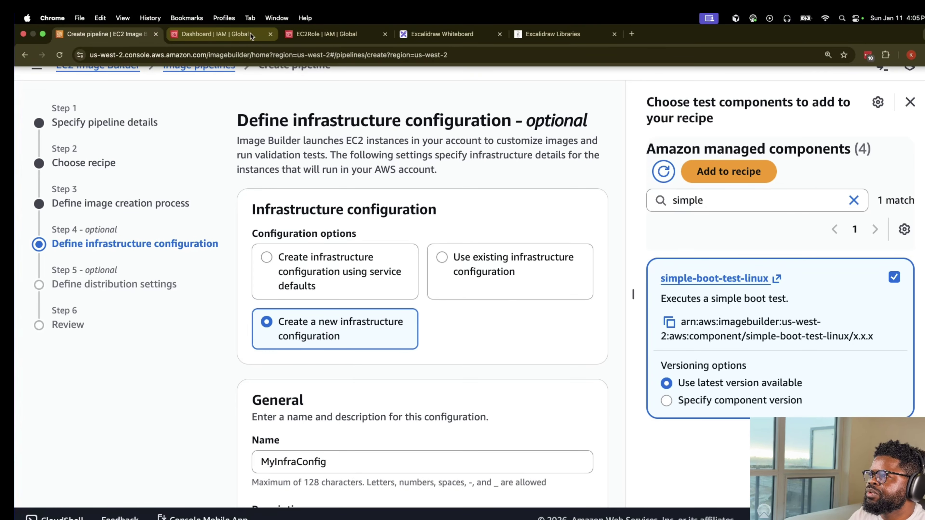
left_click(215, 34)
left_click(416, 306)
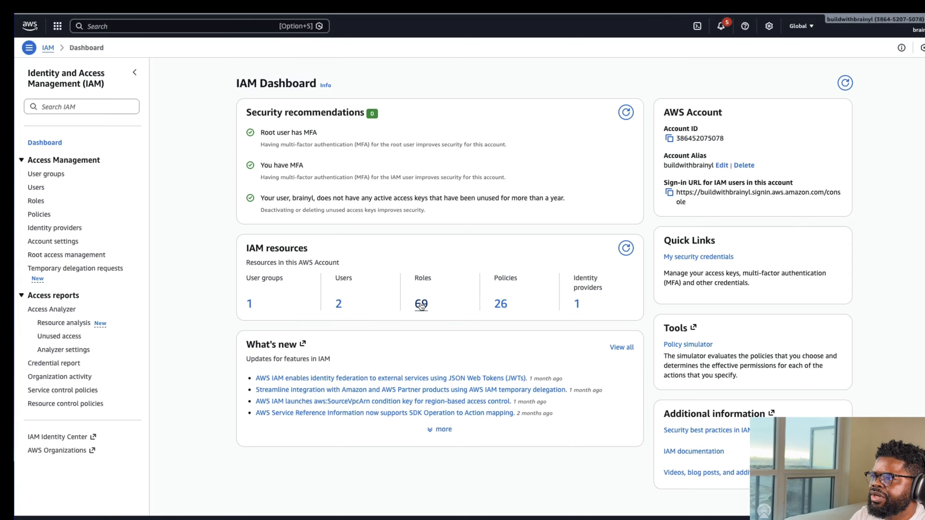
left_click(892, 72)
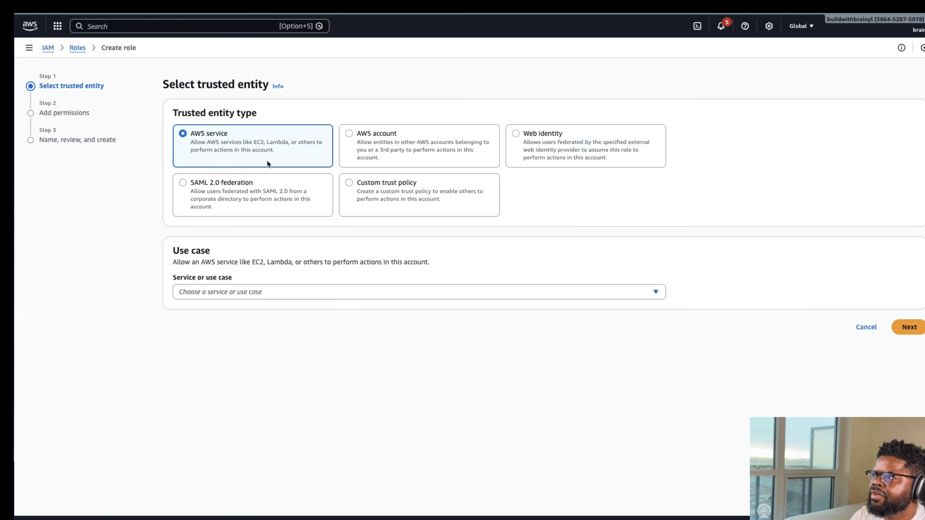
- Keep AWS service as the trusted entity type, set EC2 as the service and use case, and continue to the permissions
left_click(272, 297)
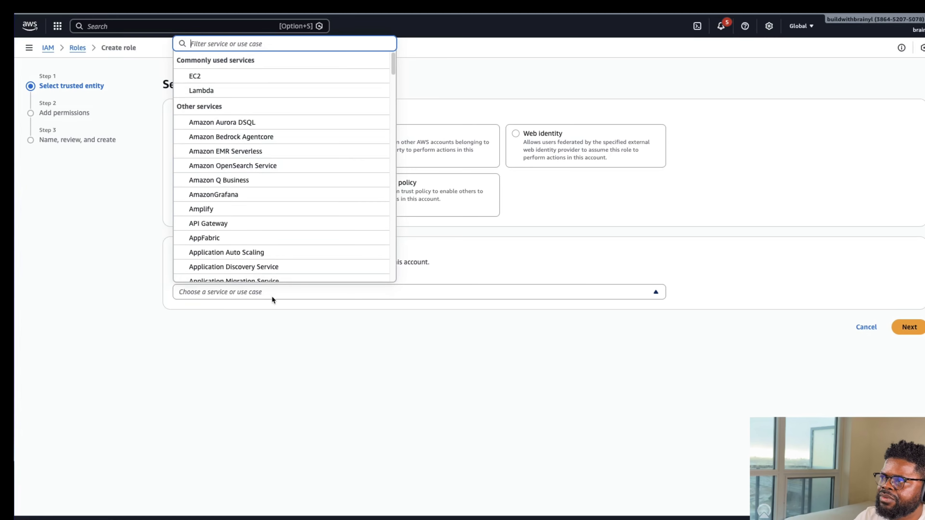
left_click(268, 77)
scroll(369, 356, "down", 2)
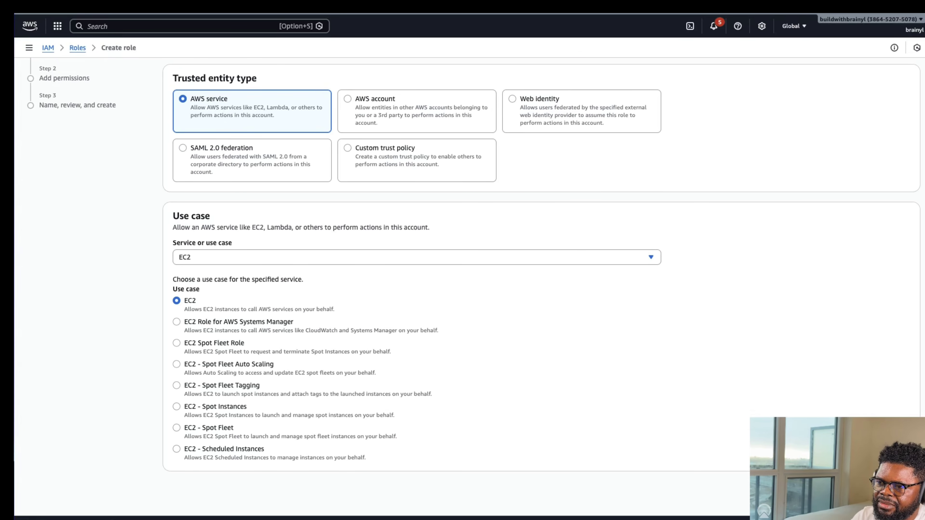
left_click(904, 488)
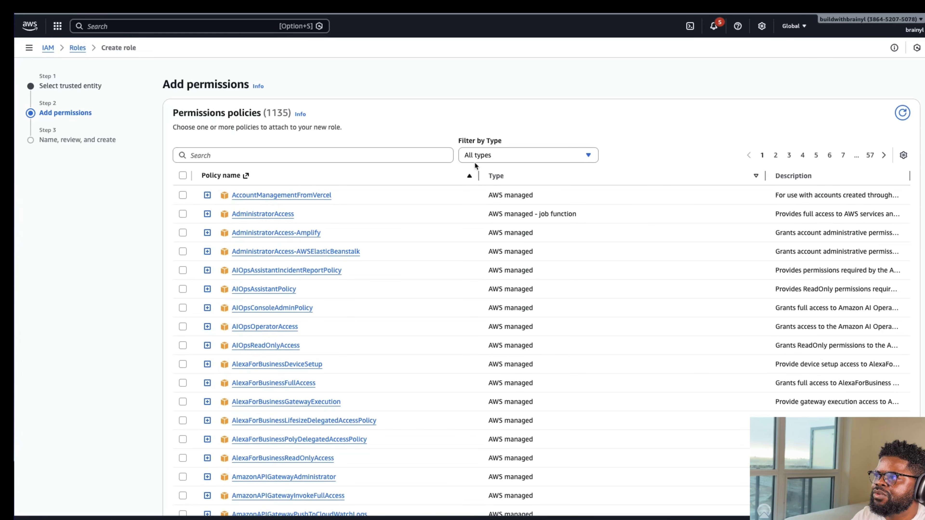
- Search the permissions policies for EC2InstanceProfileForImageBuilder and select the policy with exactly that name for the role
left_click(405, 160)
type("EC2InstanceProfileForImageBuilder")
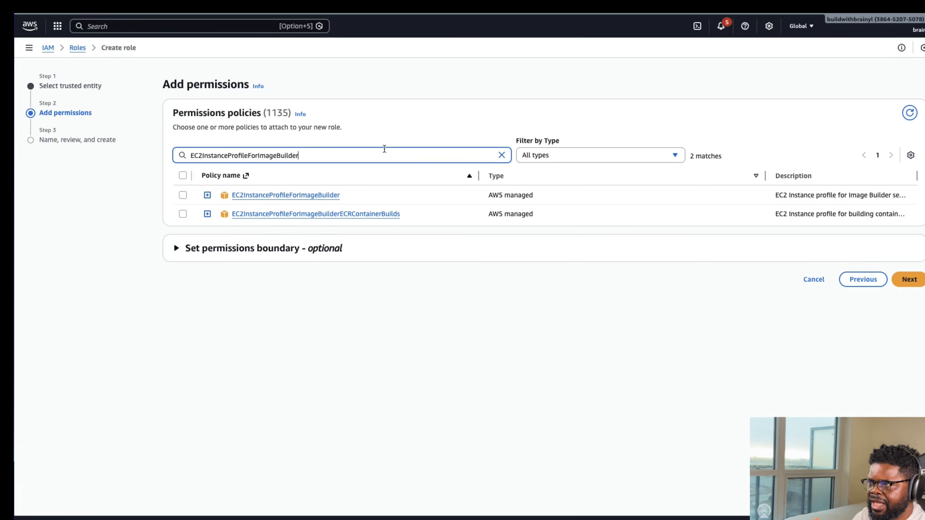
left_click(183, 196)
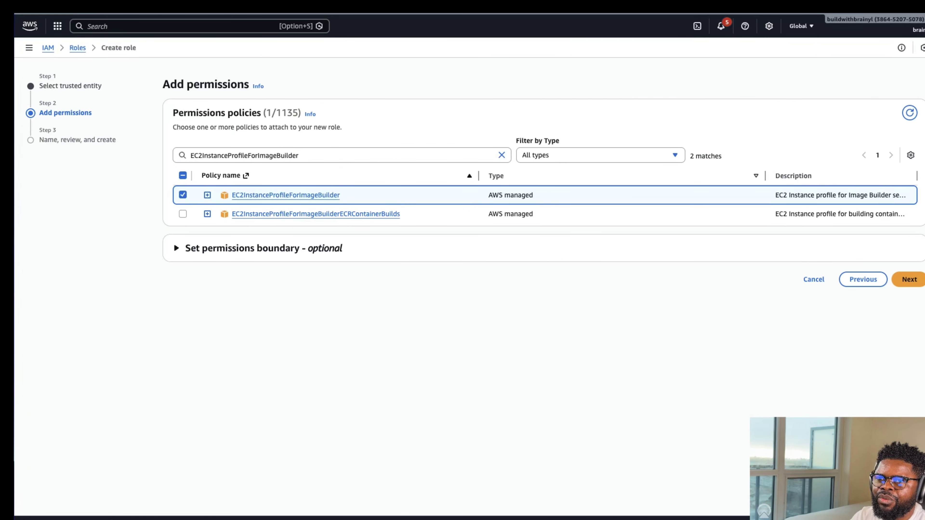
- Find and select the AmazonSSMManagedInstanceCore policy as well, and continue to naming and reviewing the role
triple_click(383, 156)
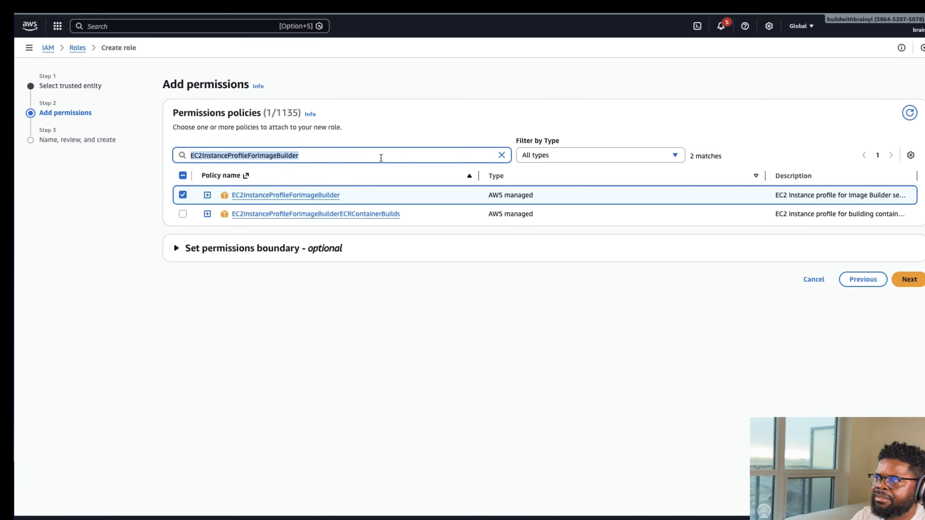
type("AmazonSSMManagedInstanceCore")
left_click(182, 196)
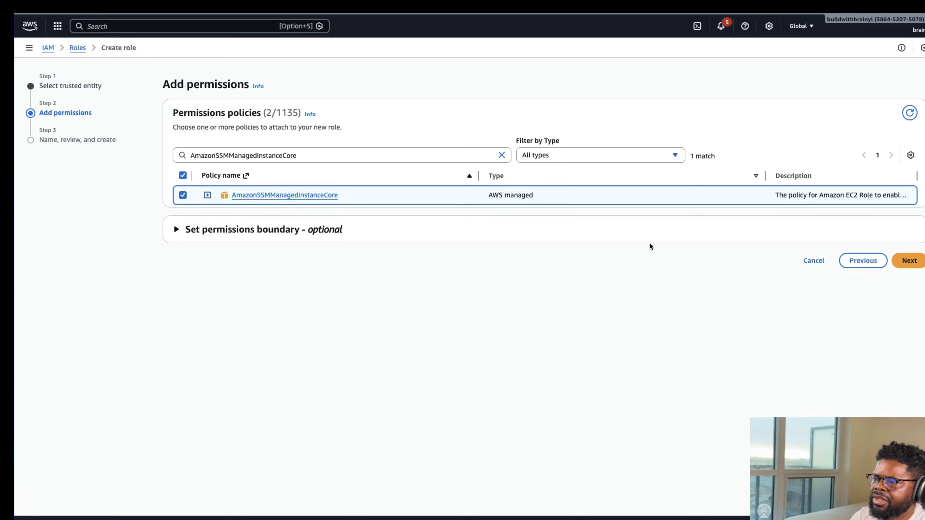
left_click(907, 261)
- Name the new role ec2-image-builder-role
left_click(443, 160)
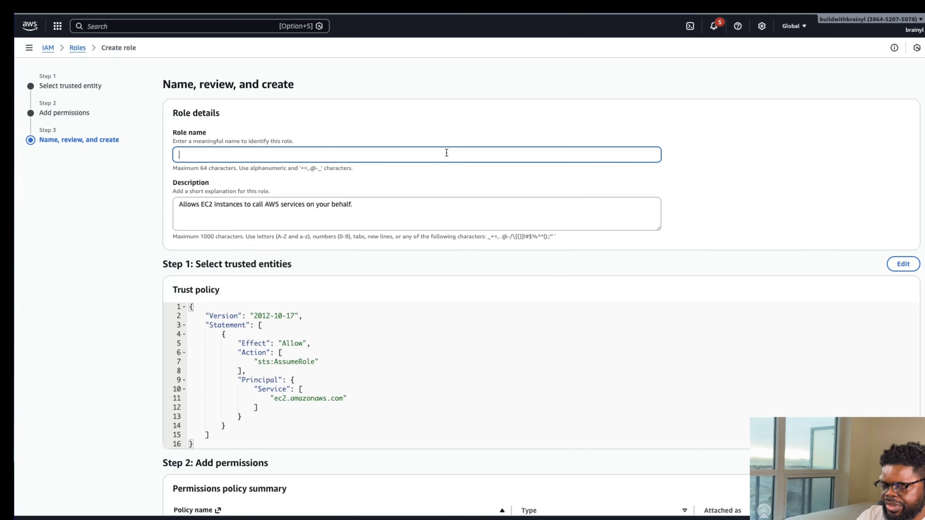
type("ec2-om")
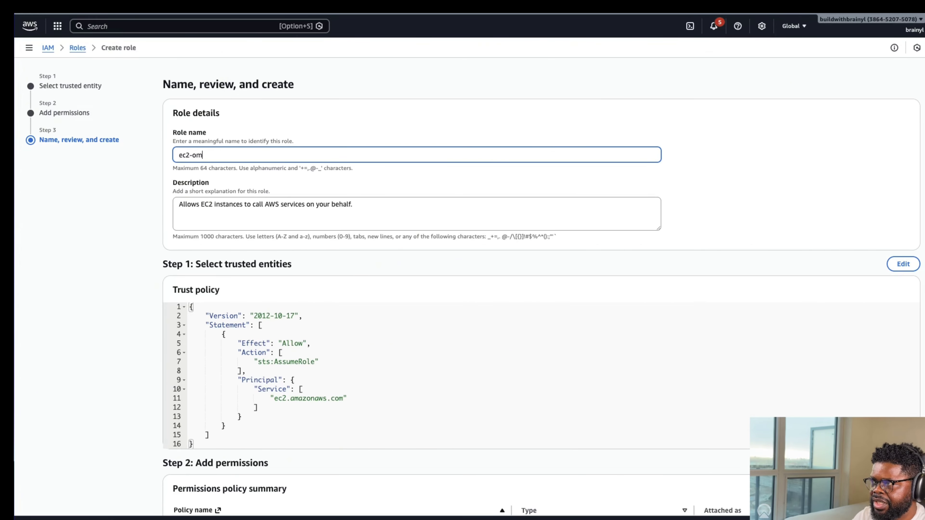
type("age")
type("im")
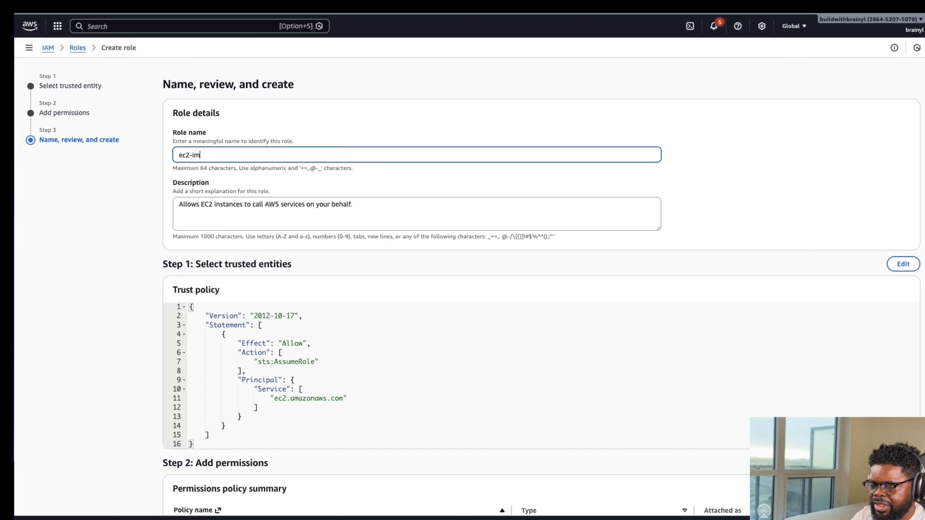
key("BackSpace")
type("-buikld")
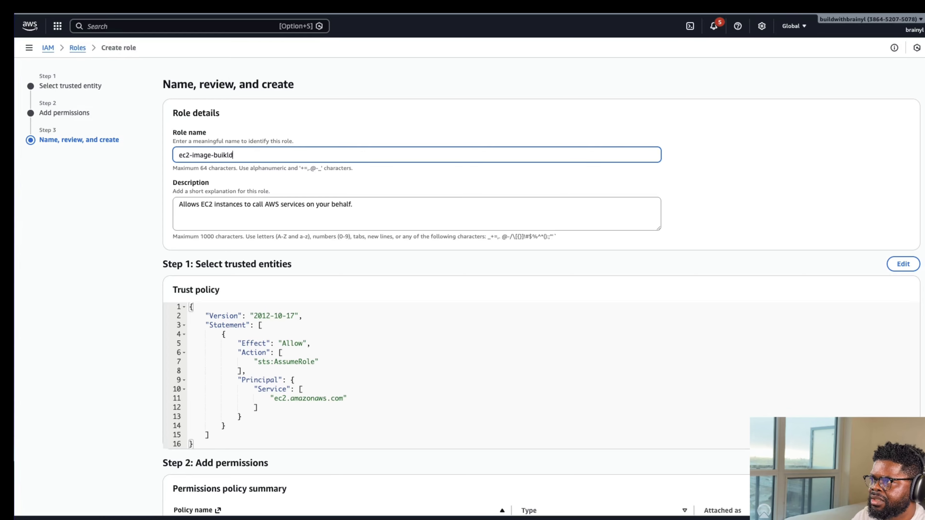
type("lder-role")
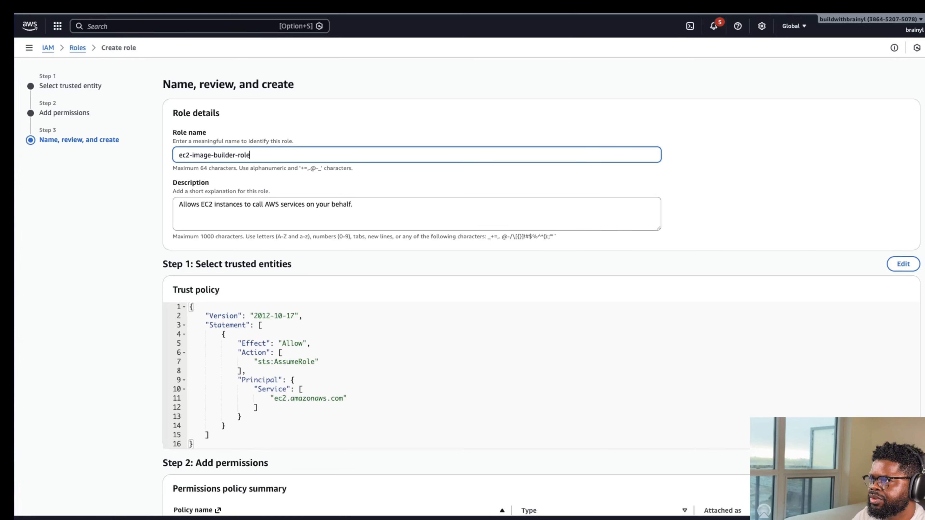
- Keep the default description, review the trust policy and permissions, and create the role
left_click(516, 212)
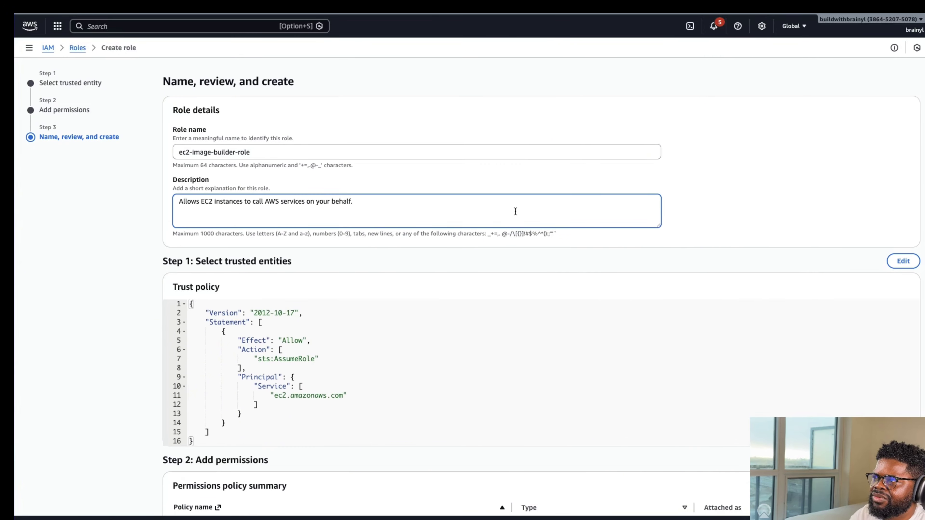
scroll(585, 214, "down", 5)
scroll(585, 214, "down", 1)
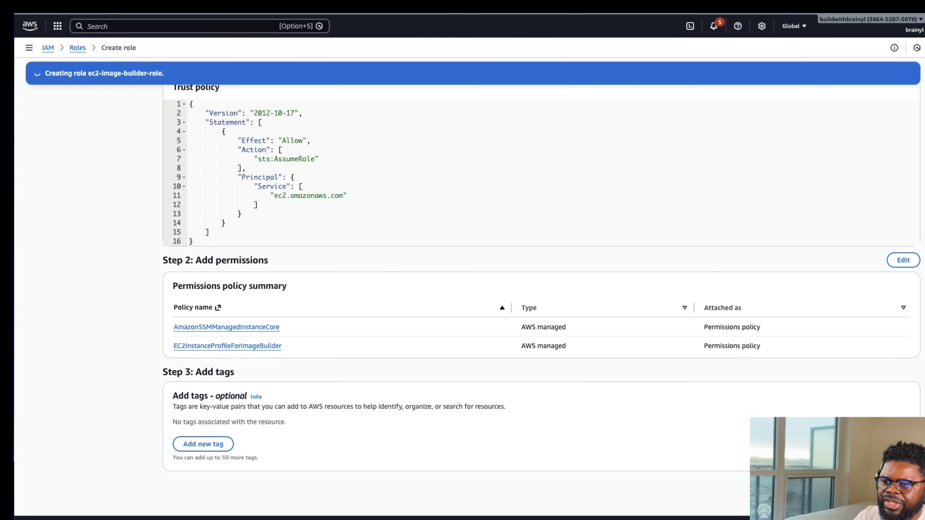
- Search the IAM roles list for "ec" to check that the new role is listed
left_click(299, 129)
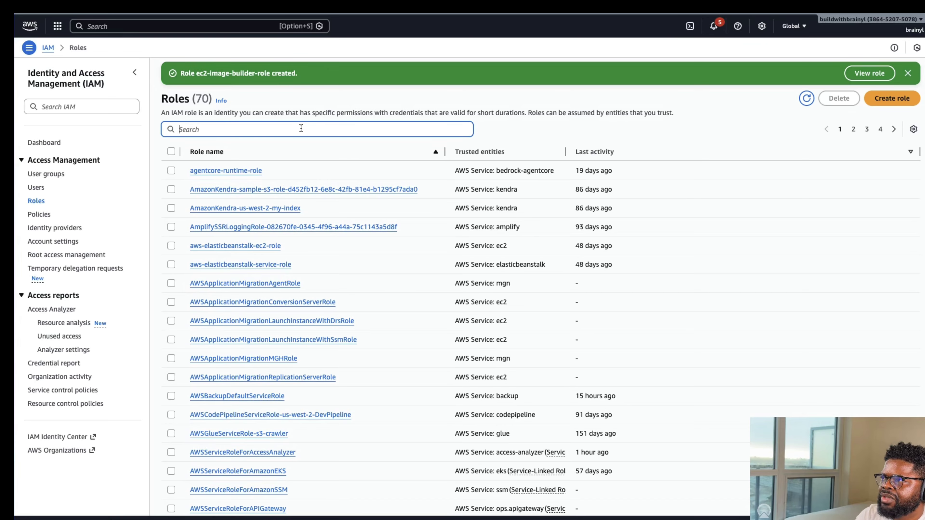
type("am")
key("BackSpace")
key("BackSpace")
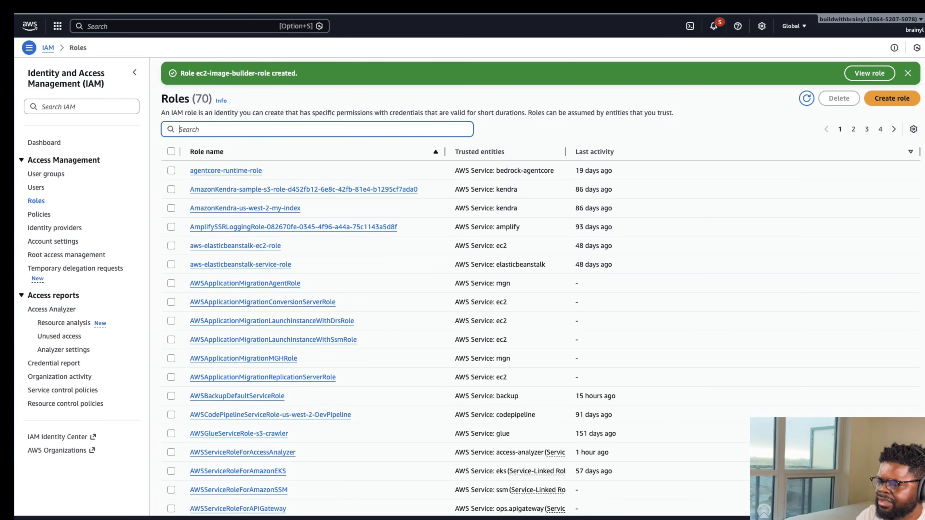
type("ec")
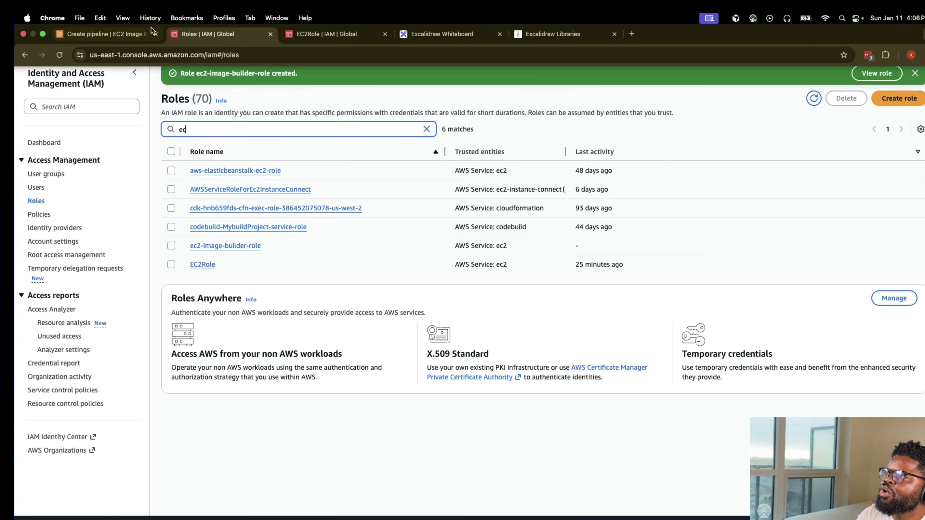
- Return to the pipeline creation page and set ec2-image-builder-role as the infrastructure configuration's IAM role
left_click(126, 32)
scroll(404, 361, "down", 10)
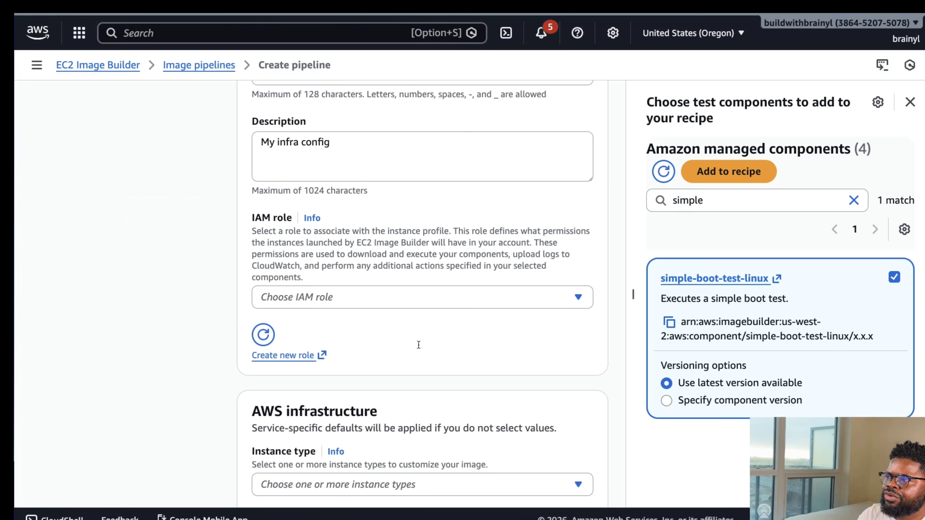
left_click(307, 302)
type("image")
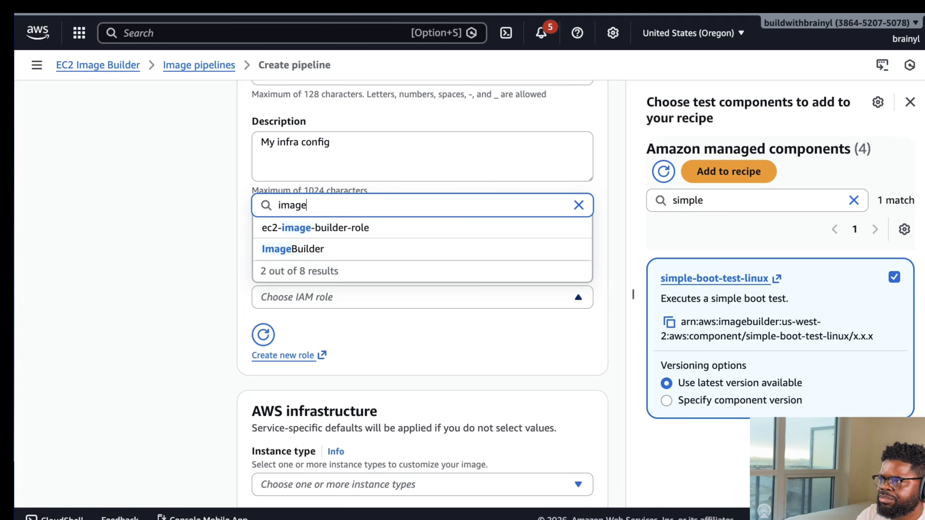
left_click(368, 230)
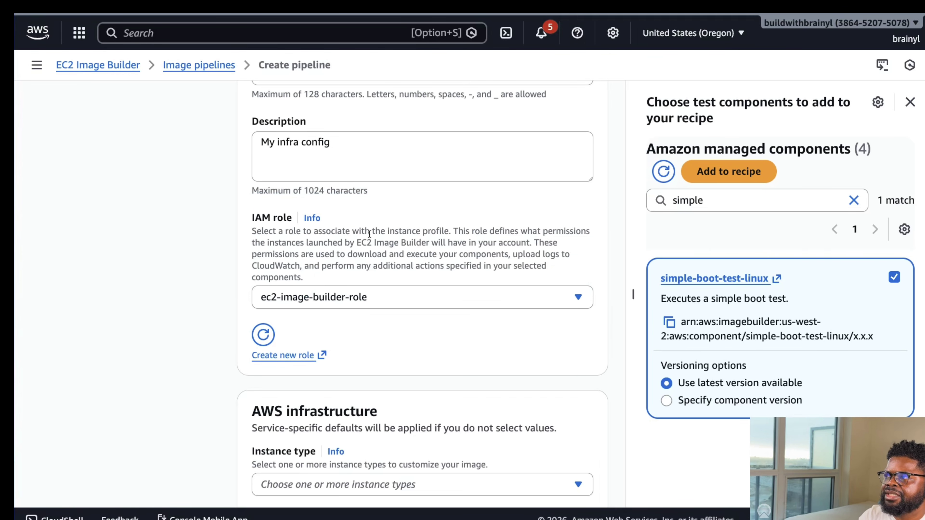
- Set the instance type for the AWS infrastructure to t2.micro
scroll(436, 323, "down", 5)
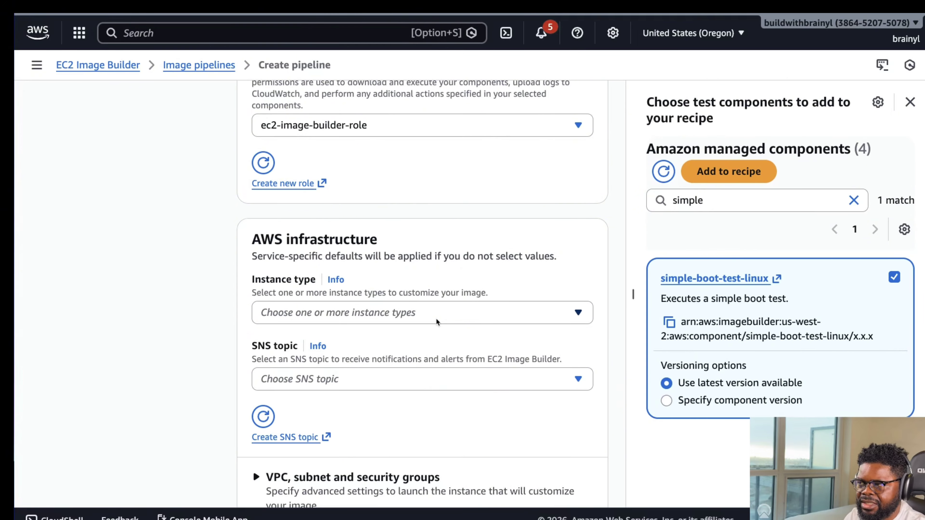
left_click(451, 315)
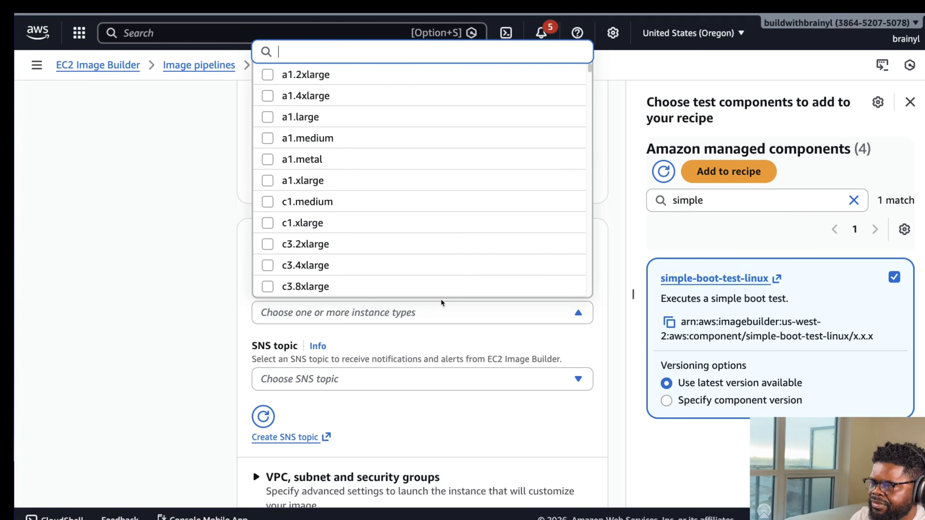
type("t23")
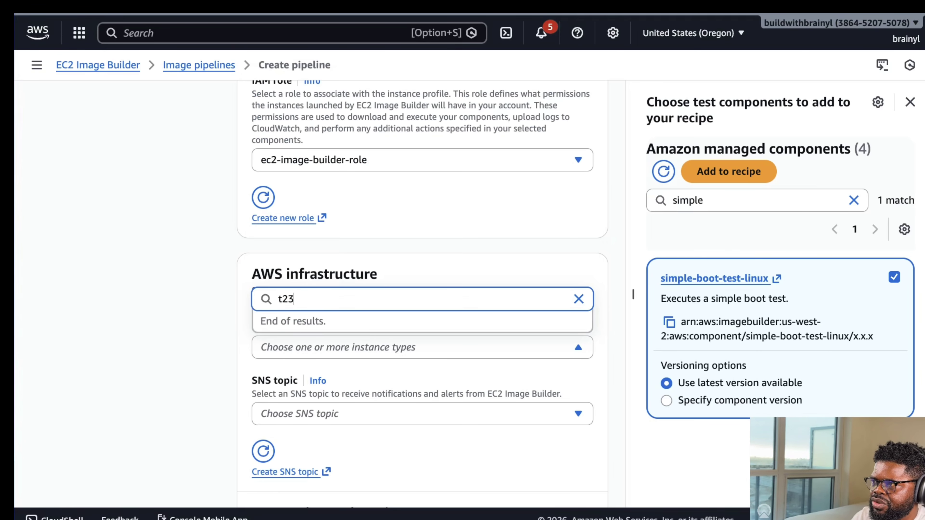
key("BackSpace")
type(".m")
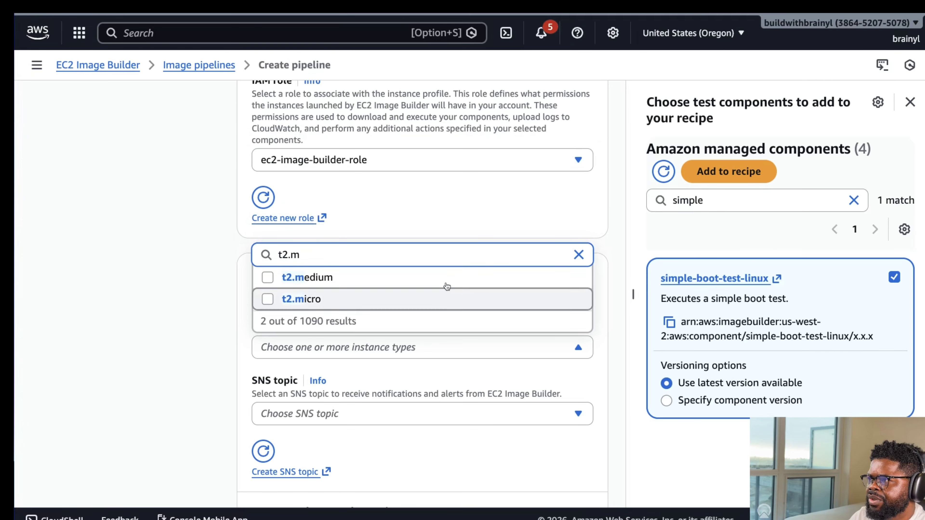
left_click(415, 298)
left_click(173, 325)
- Choose the default VPC for the build instance and try to continue without a subnet or security group
scroll(337, 407, "down", 5)
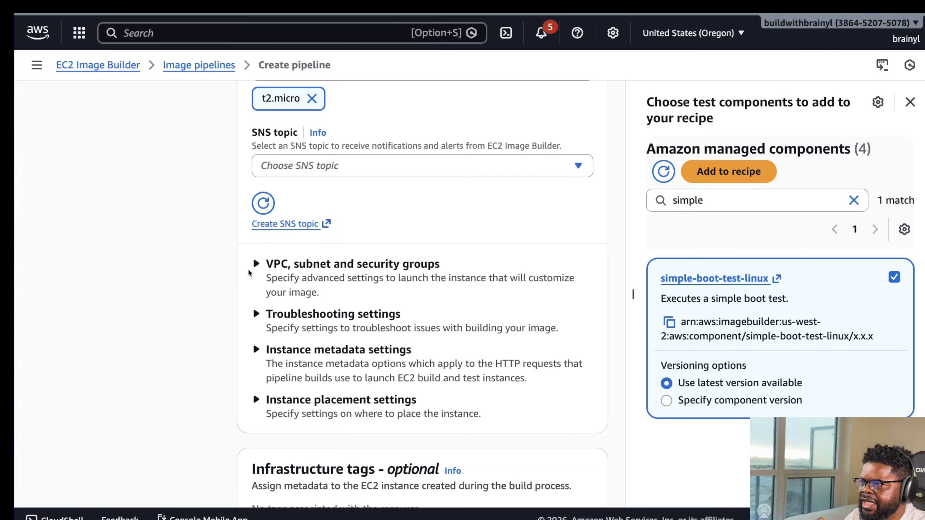
left_click(255, 264)
left_click(369, 423)
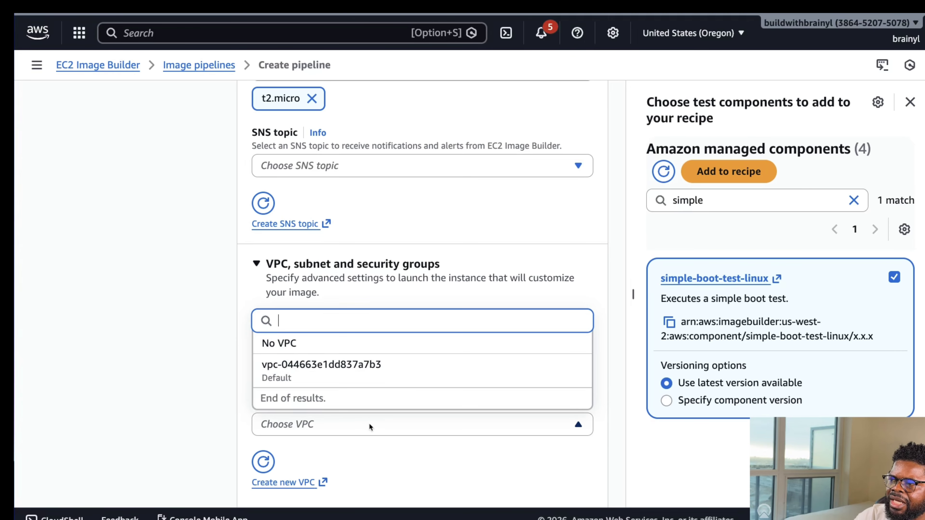
left_click(379, 371)
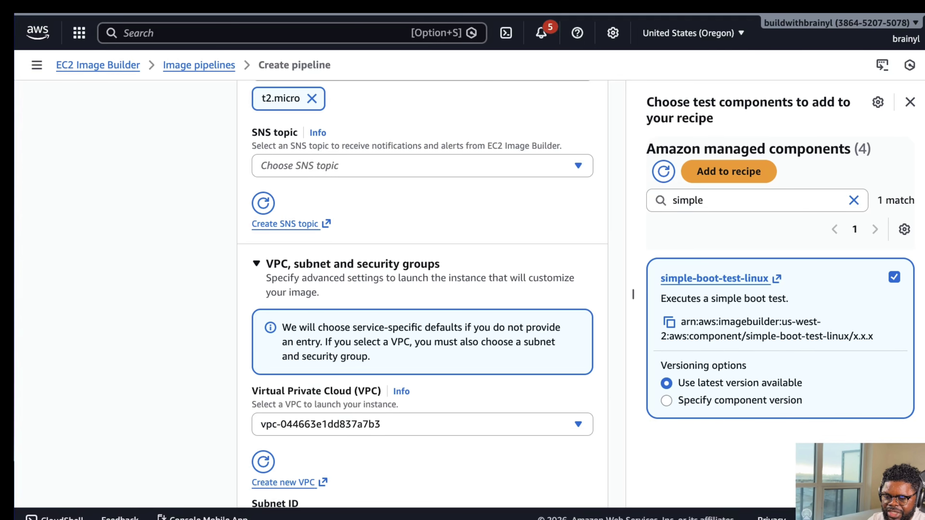
scroll(340, 369, "down", 8)
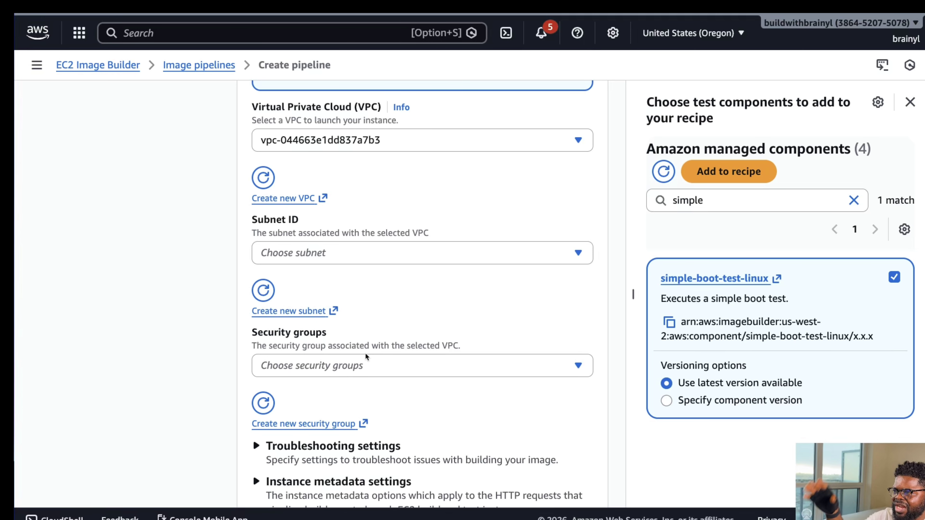
scroll(366, 353, "down", 6)
scroll(450, 356, "down", 5)
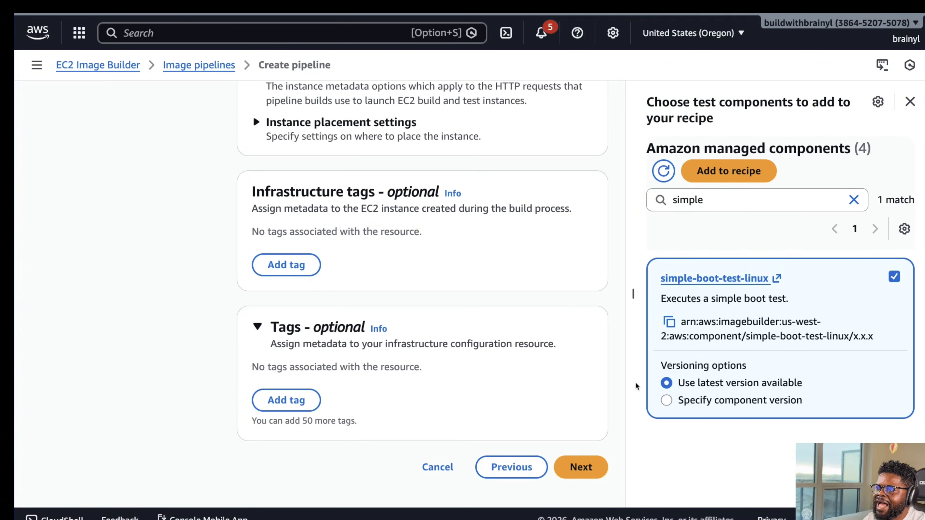
left_click(581, 468)
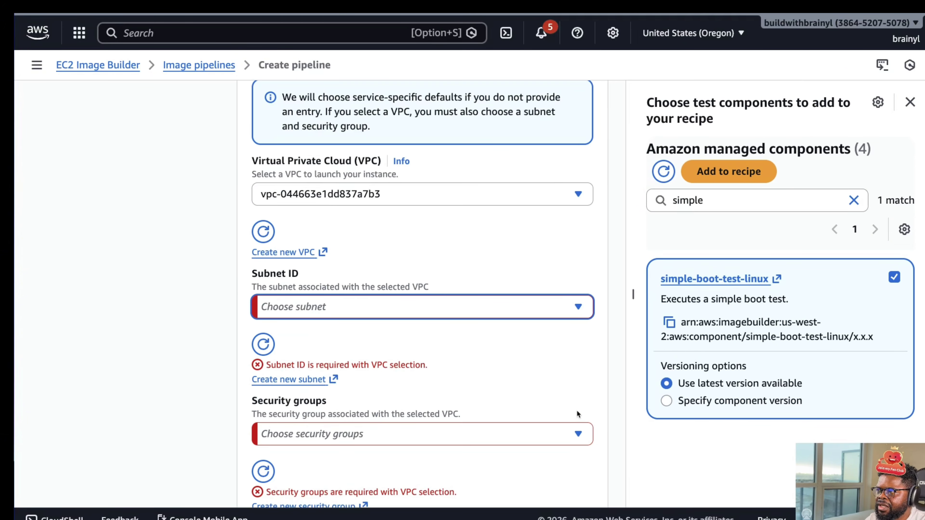
- Change the VPC choice to No VPC and continue to the distribution settings
scroll(419, 292, "up", 1)
scroll(418, 286, "up", 8)
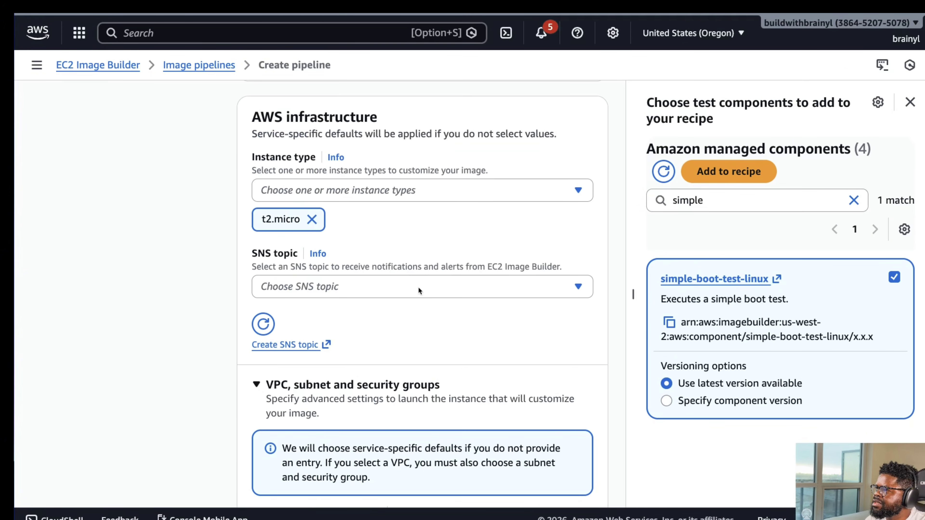
scroll(417, 286, "down", 5)
scroll(422, 308, "down", 2)
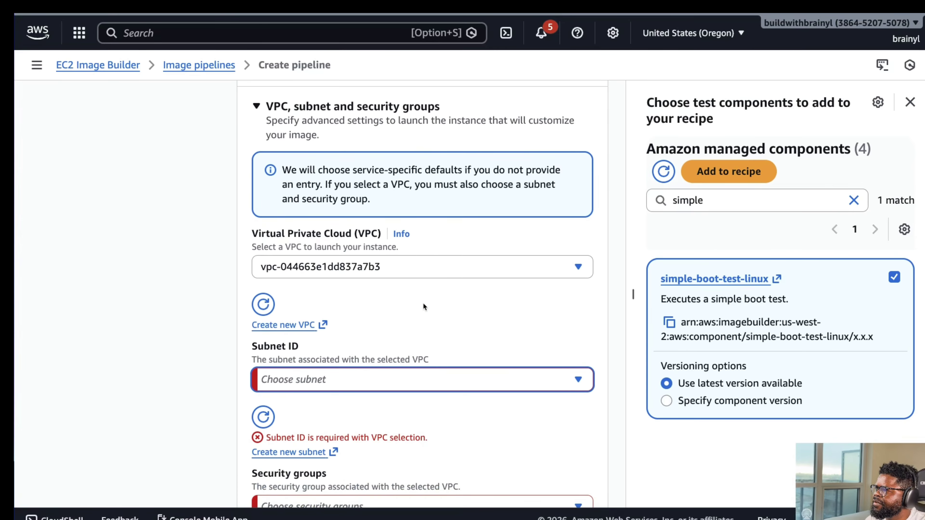
left_click(382, 270)
left_click(383, 271)
left_click(382, 270)
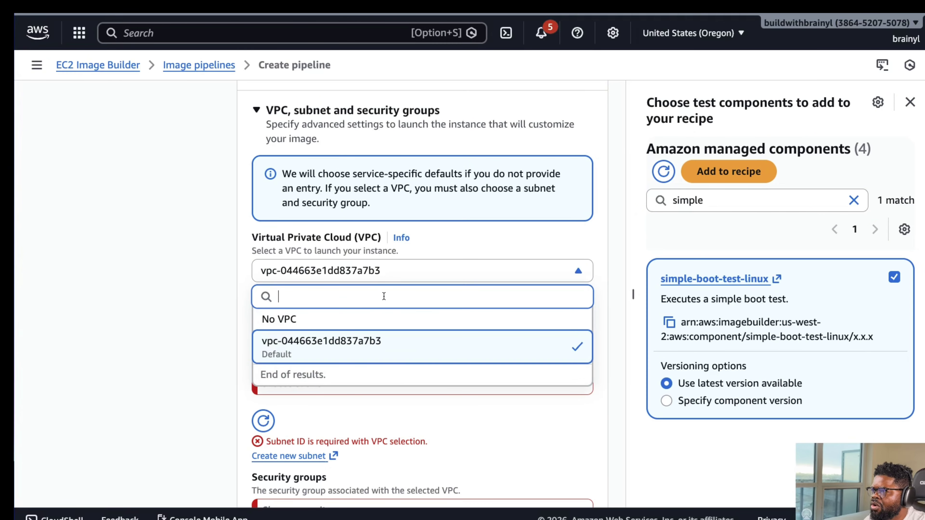
left_click(397, 318)
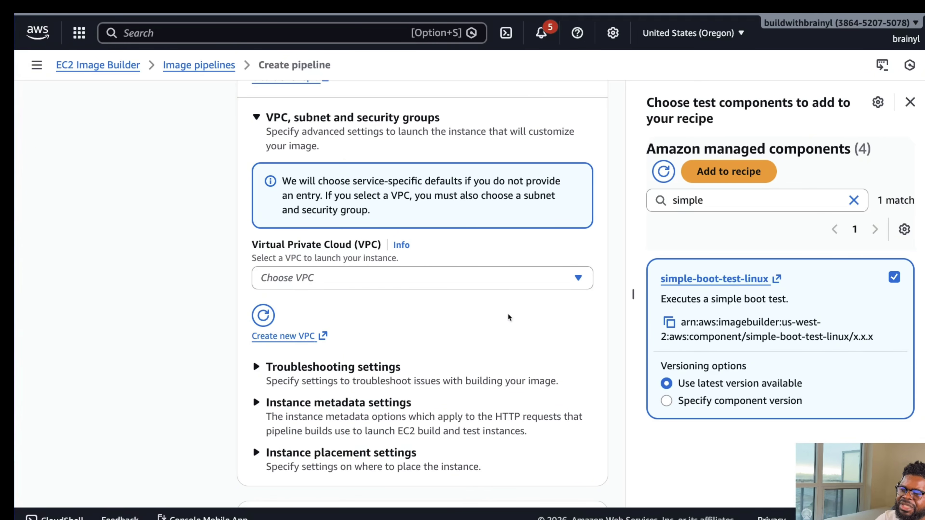
scroll(583, 353, "down", 9)
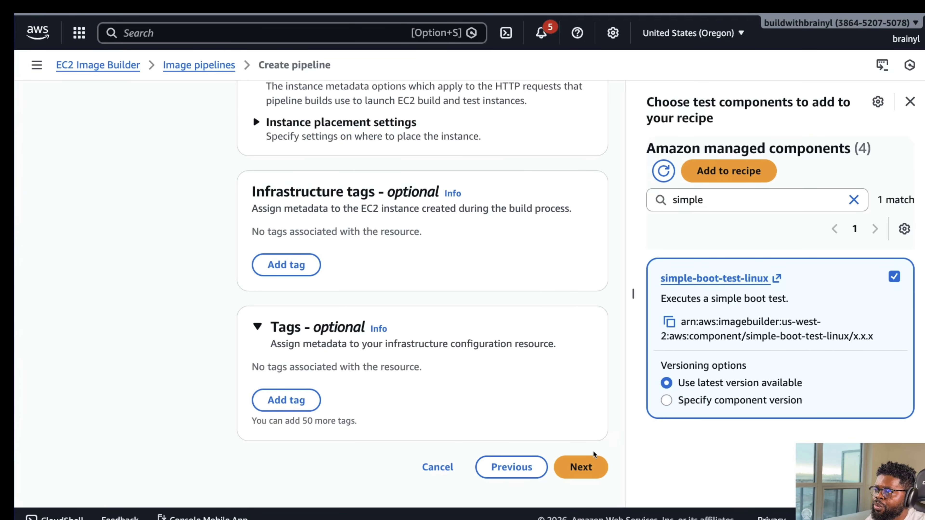
left_click(581, 468)
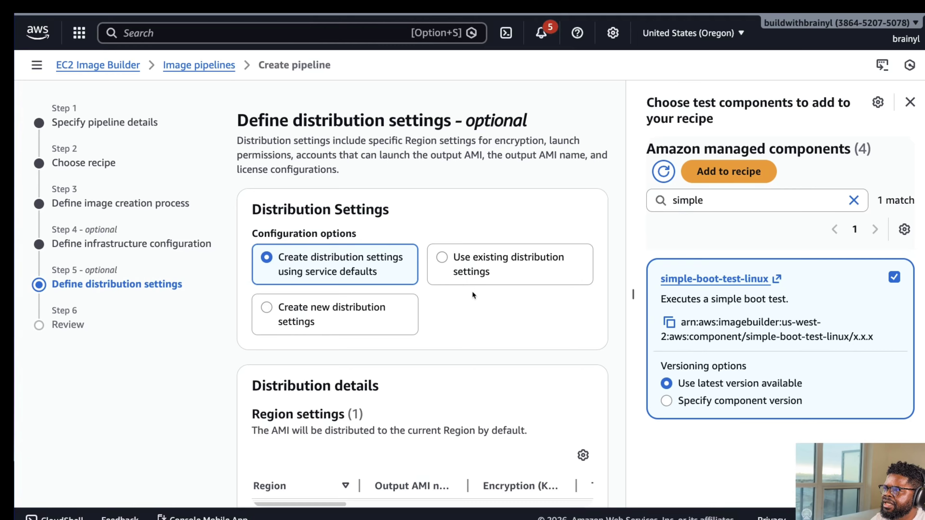
- Examine the default Region settings and the options for creating new distribution settings, and return to the service defaults
scroll(473, 292, "down", 3)
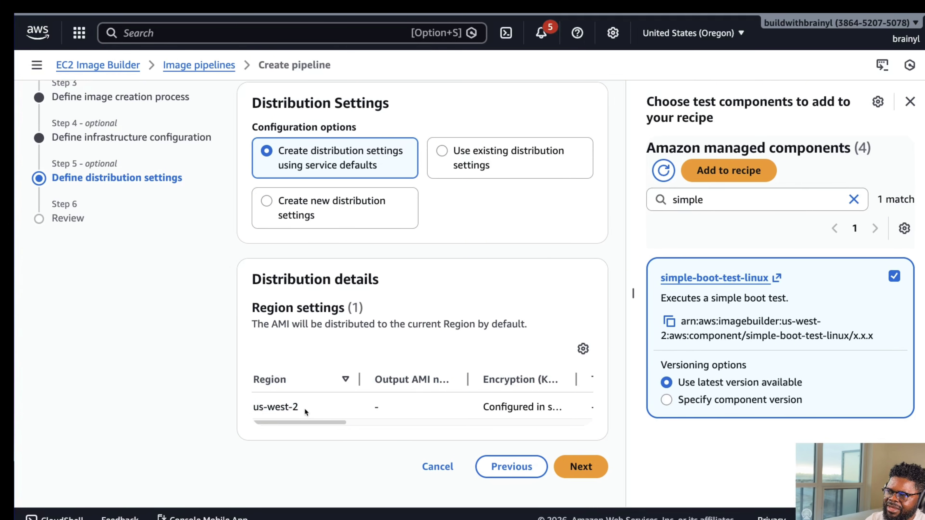
left_click_drag(301, 409, 258, 409)
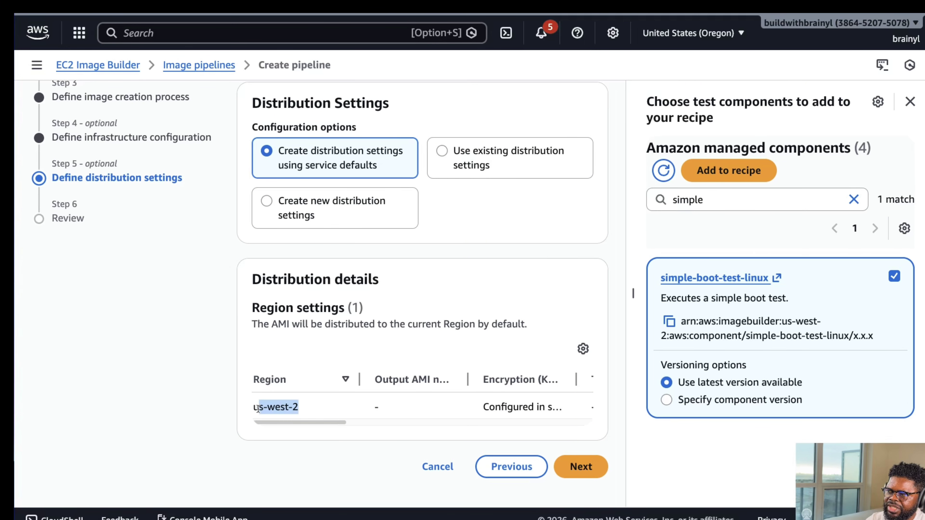
left_click(330, 201)
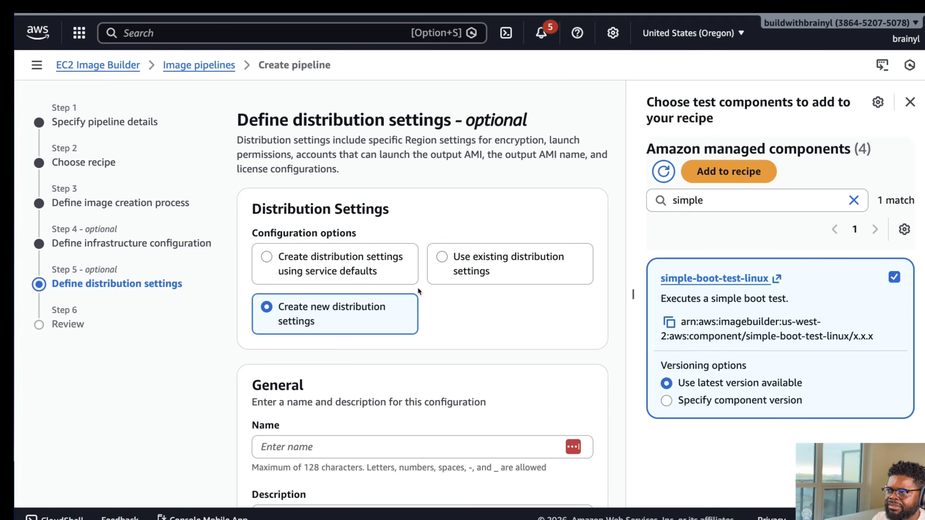
scroll(389, 273, "down", 6)
scroll(382, 305, "up", 3)
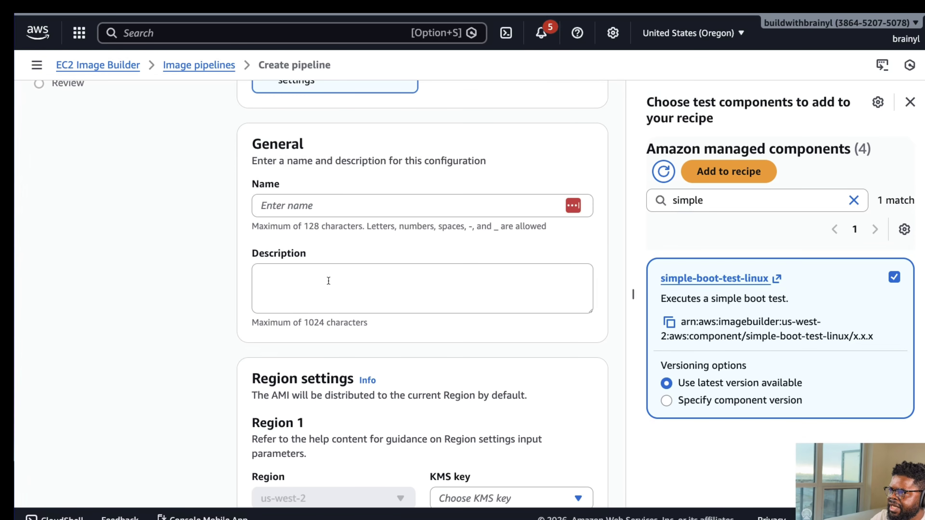
scroll(364, 277, "down", 10)
scroll(301, 235, "up", 2)
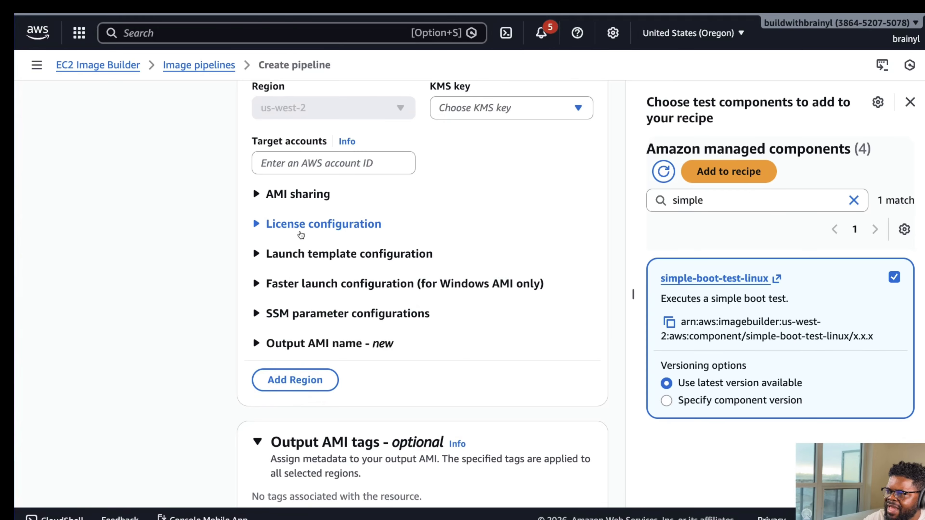
scroll(301, 235, "down", 2)
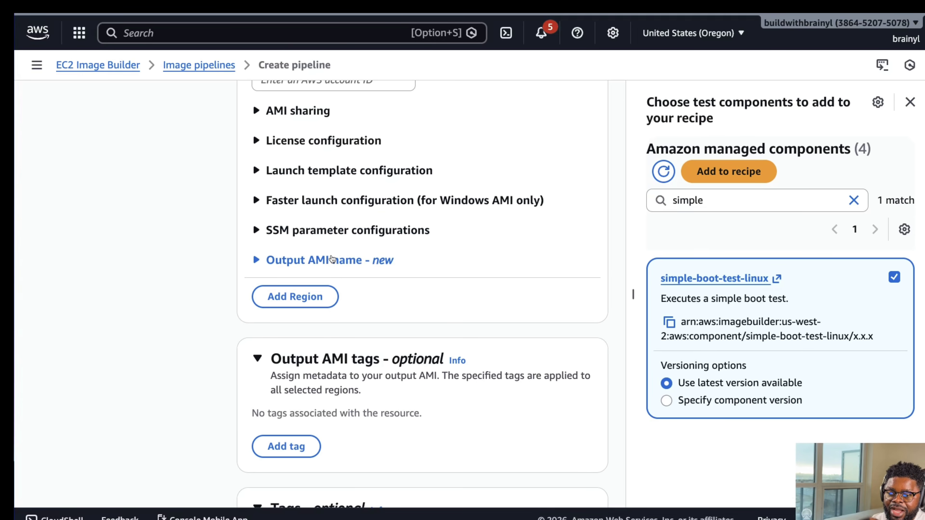
scroll(332, 265, "up", 15)
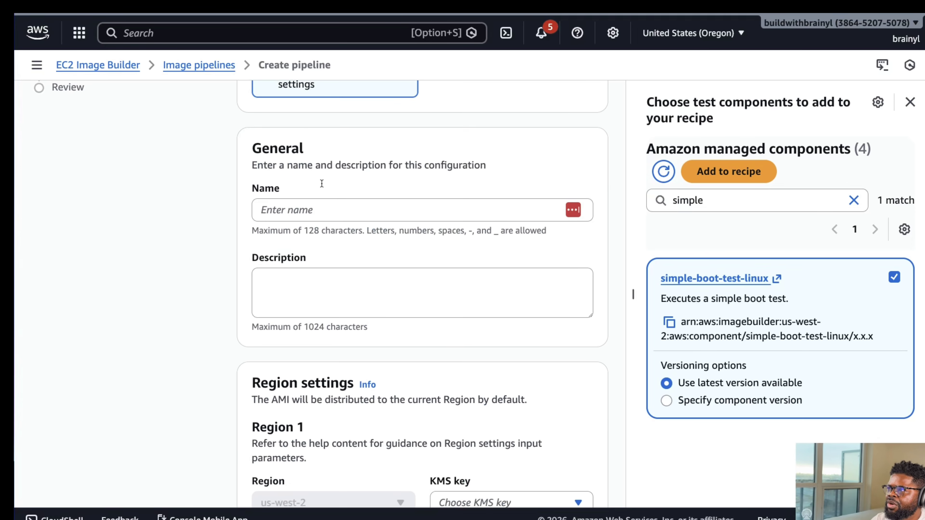
scroll(323, 249, "down", 3)
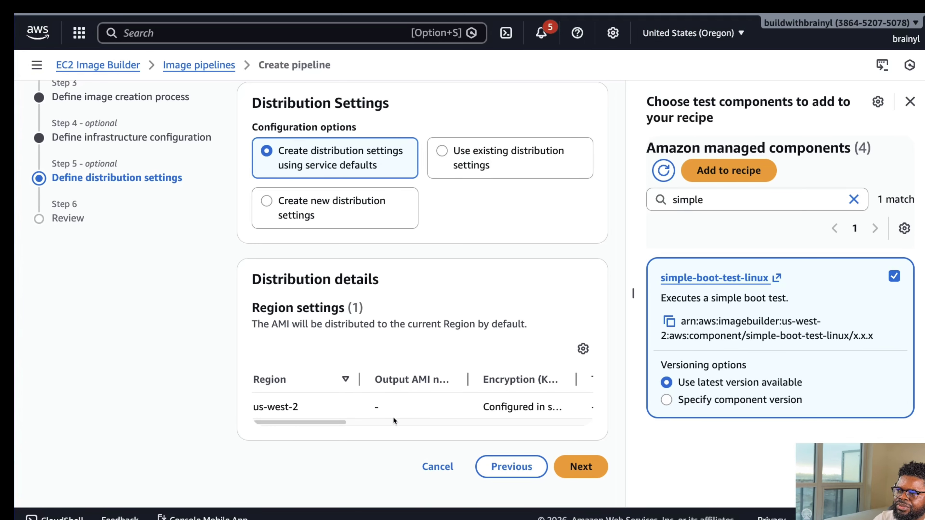
- Continue with the service-default distribution settings and look through the pipeline review down to its end
left_click_drag(330, 421, 579, 403)
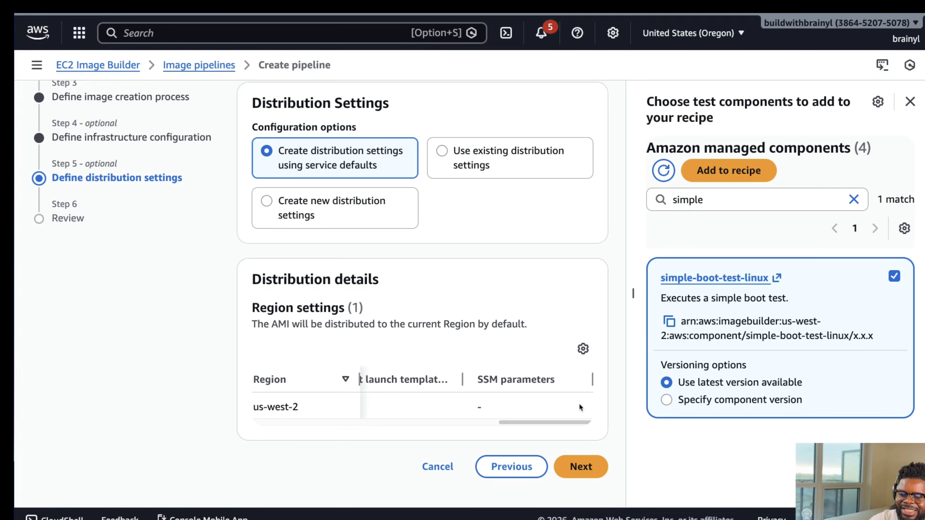
left_click(581, 467)
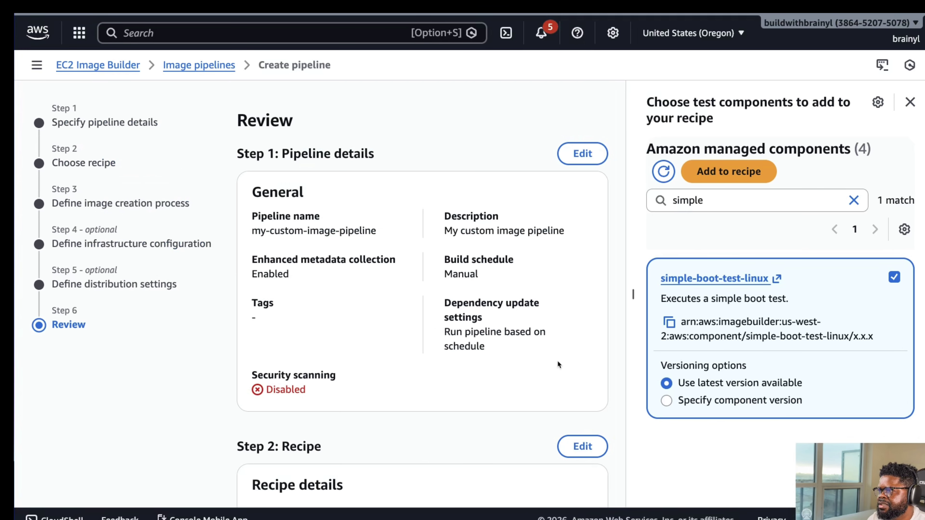
scroll(558, 362, "down", 20)
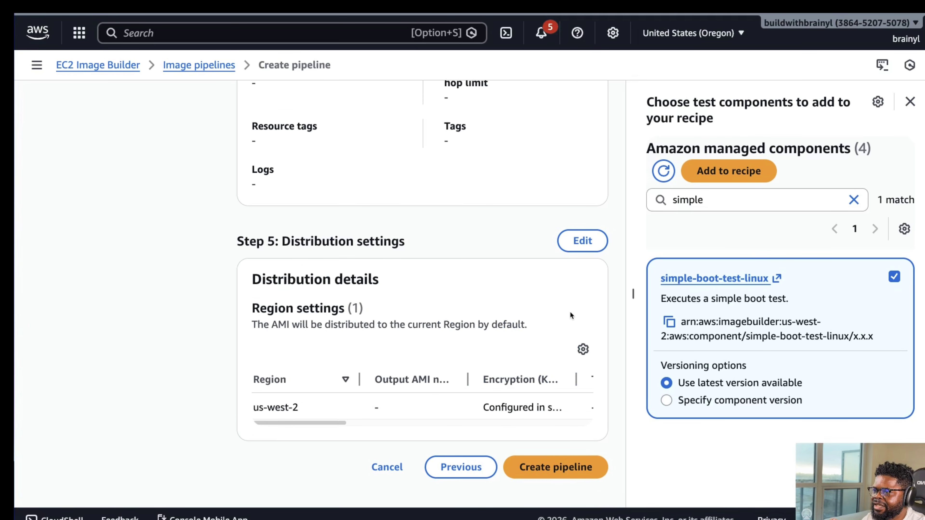
- Create the reviewed image pipeline and run my-custom-image-pipeline
left_click(559, 467)
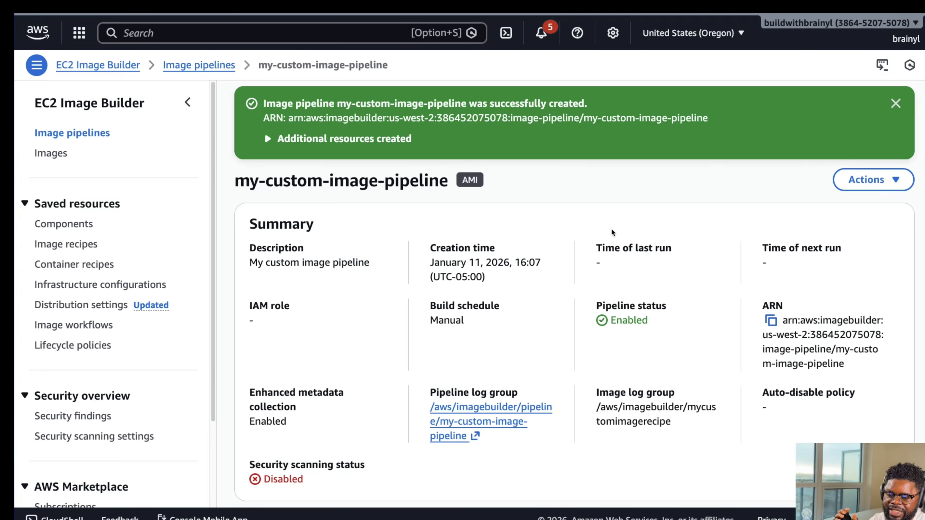
left_click(847, 180)
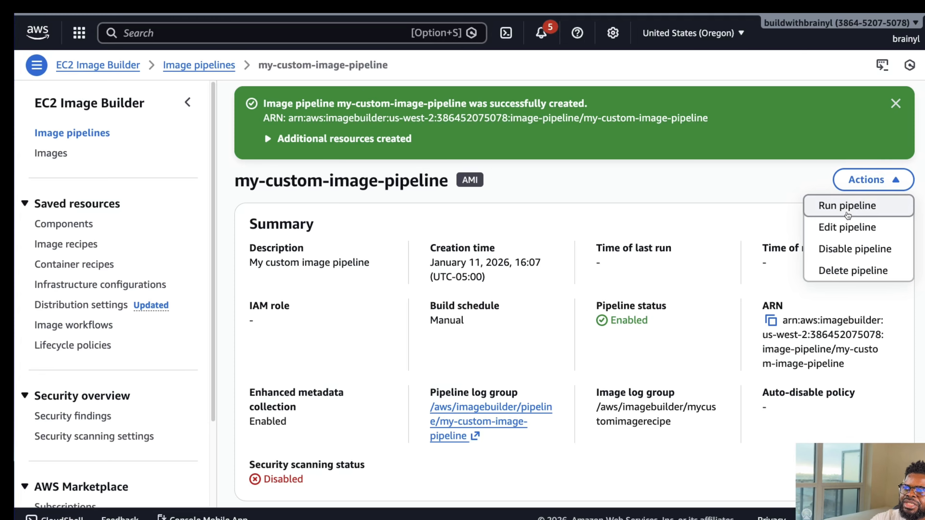
left_click(848, 214)
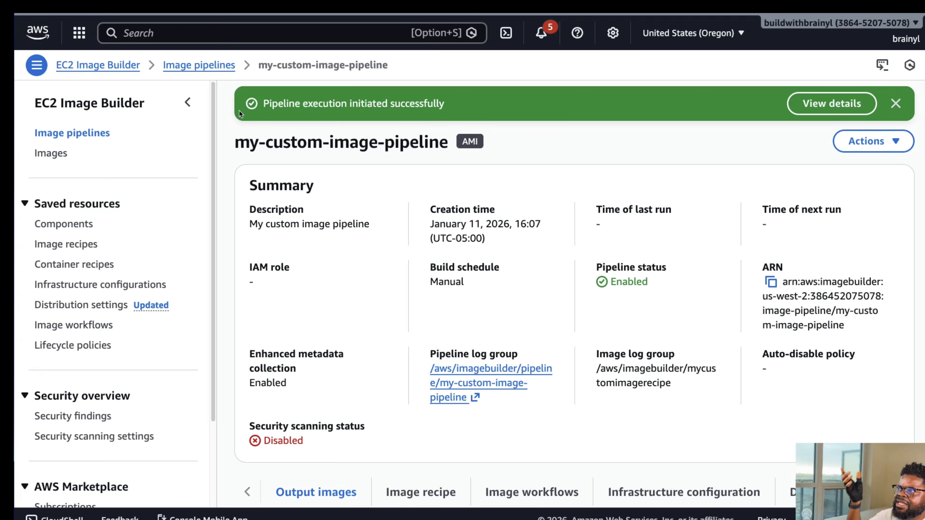
- Open my-custom-image-pipeline from the list of image pipelines and check its output images
left_click(72, 136)
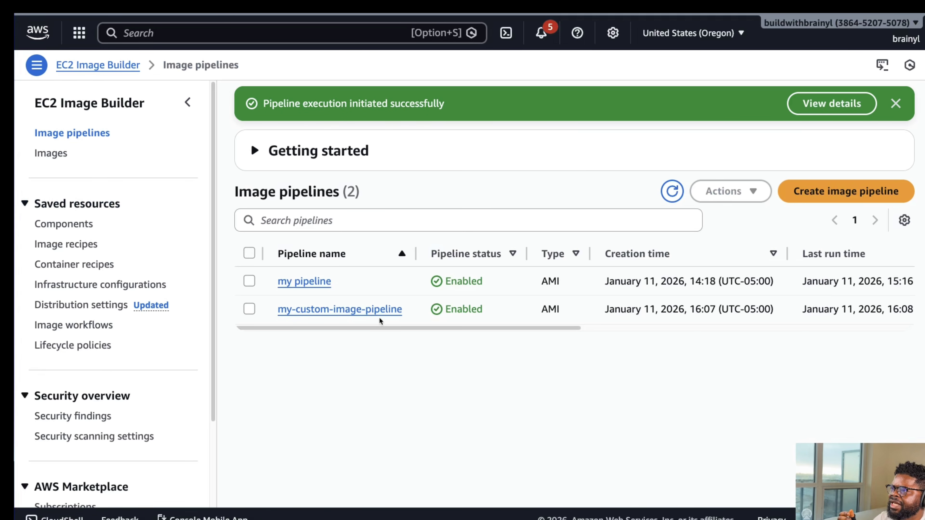
left_click(342, 311)
scroll(378, 313, "down", 5)
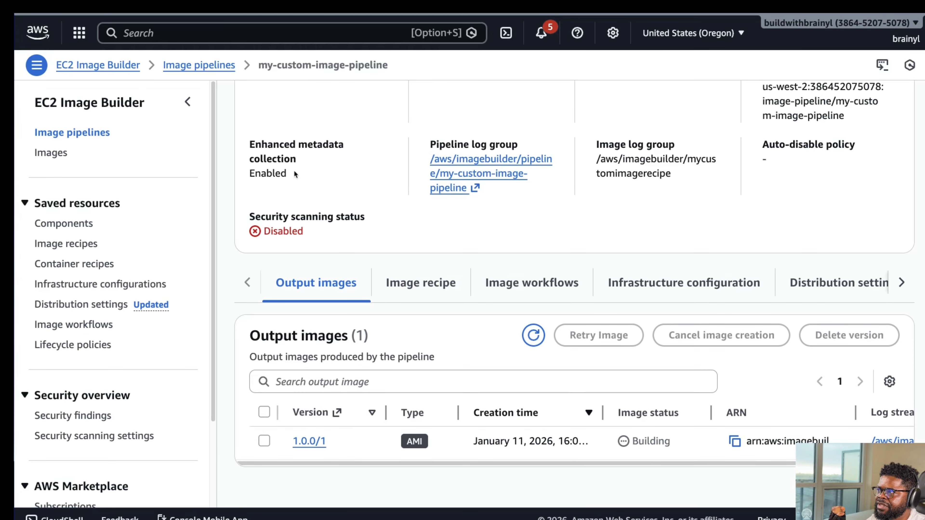
scroll(269, 117, "up", 5)
- Find the EC2 service by searching for ec2 and open its list of instances
left_click(233, 32)
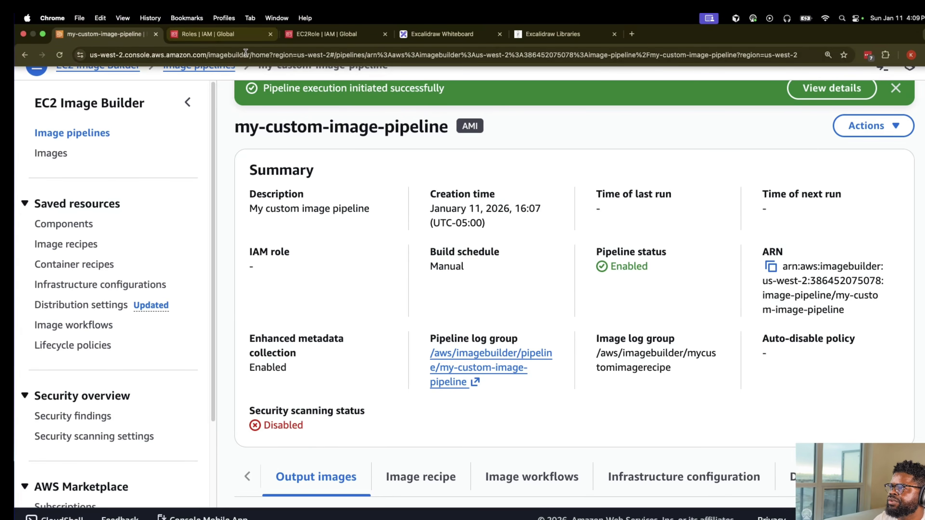
type("ec2")
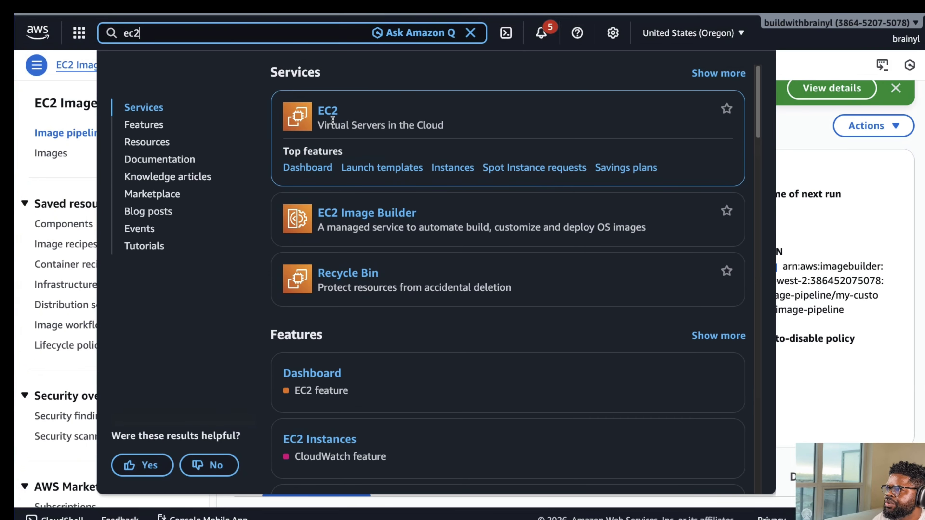
key("Escape")
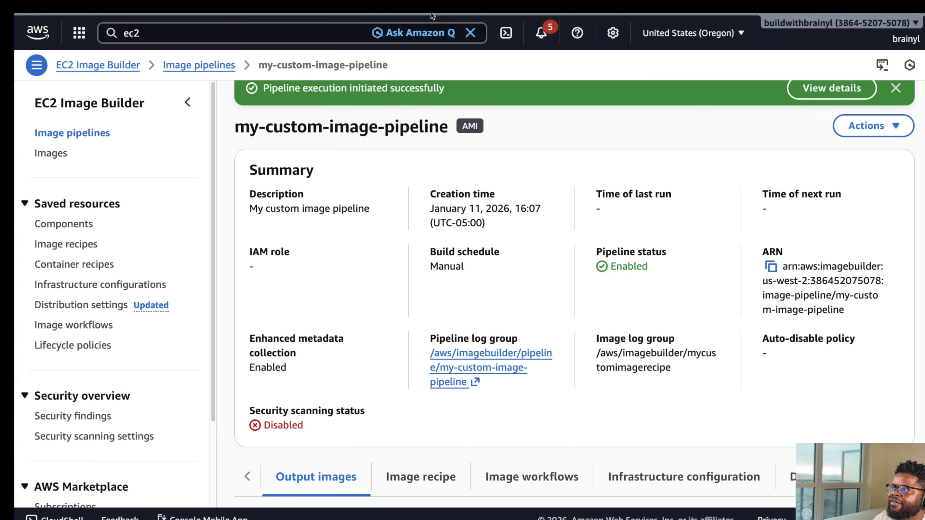
left_click(298, 34)
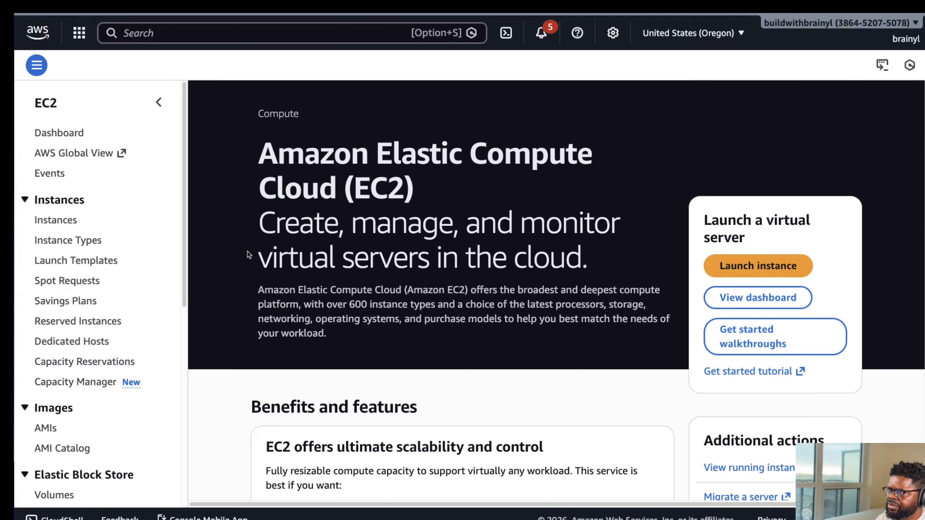
left_click(61, 224)
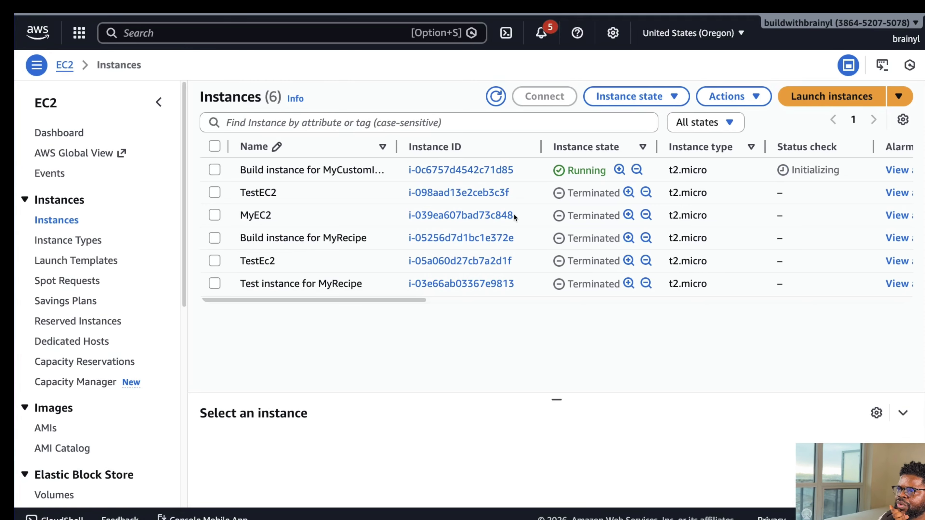
- Widen the Name column and refresh the instance list to follow the MyCustomImageRecipe build and test instances
left_click_drag(392, 148, 454, 149)
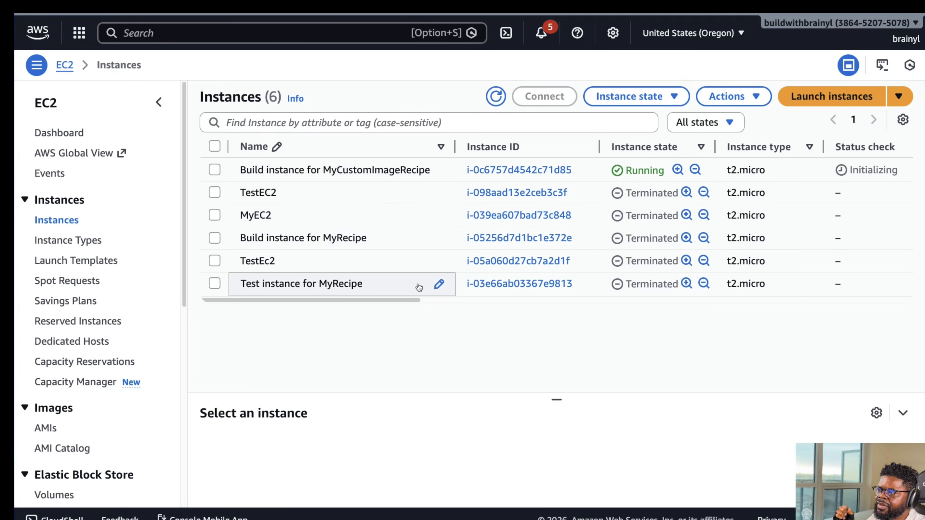
left_click_drag(412, 301, 373, 299)
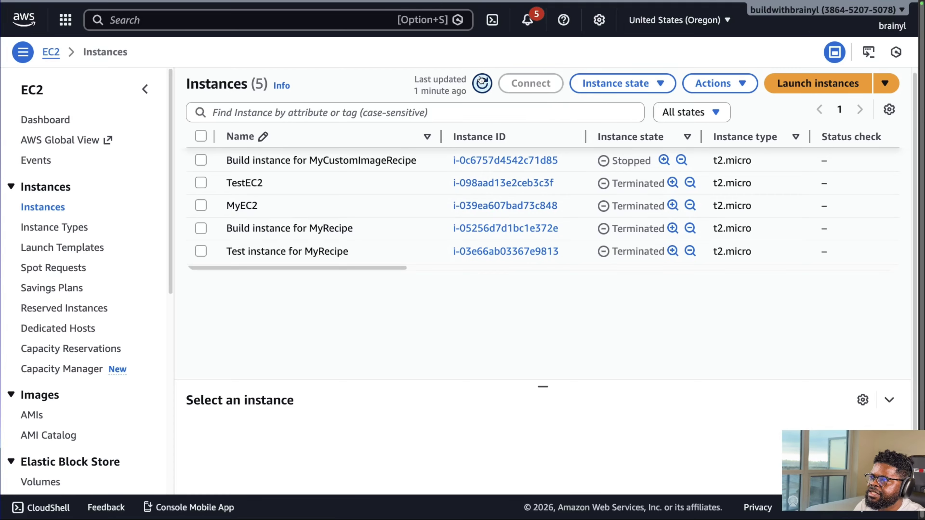
left_click(483, 85)
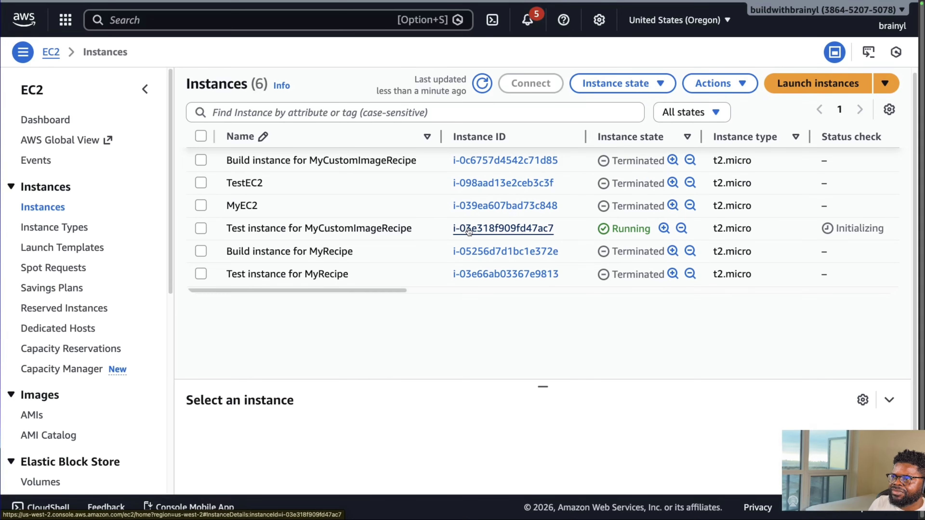
left_click(483, 84)
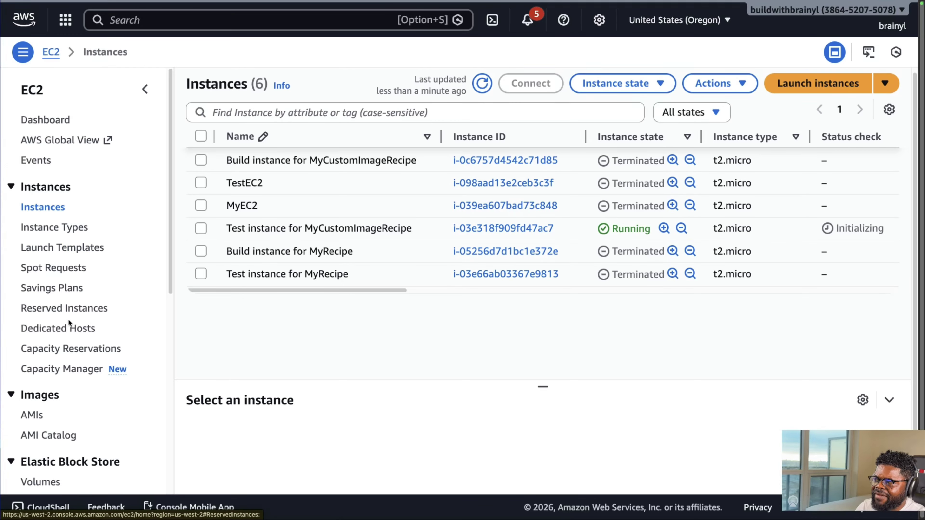
- Open the list of owned AMIs, widen the AMI name column and select the MyCustomImageRecipe image
left_click(32, 415)
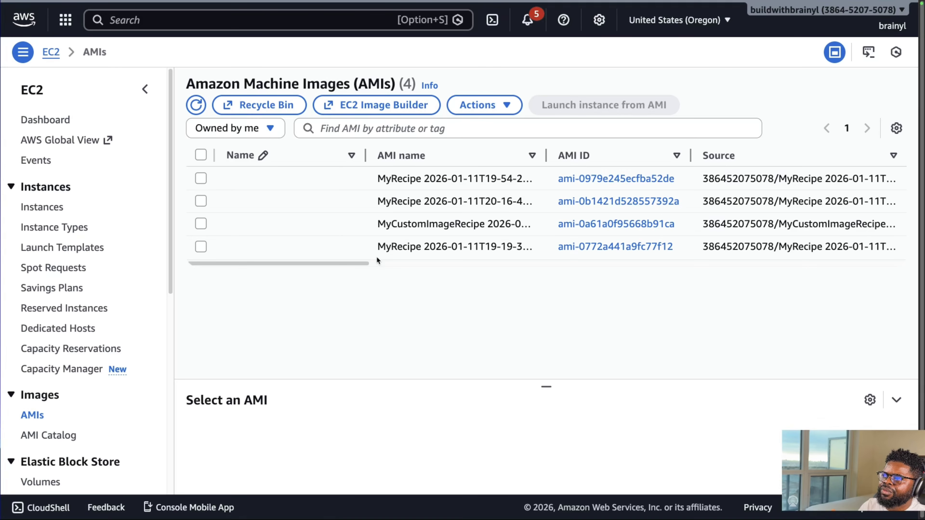
left_click_drag(546, 156, 691, 156)
left_click(386, 224)
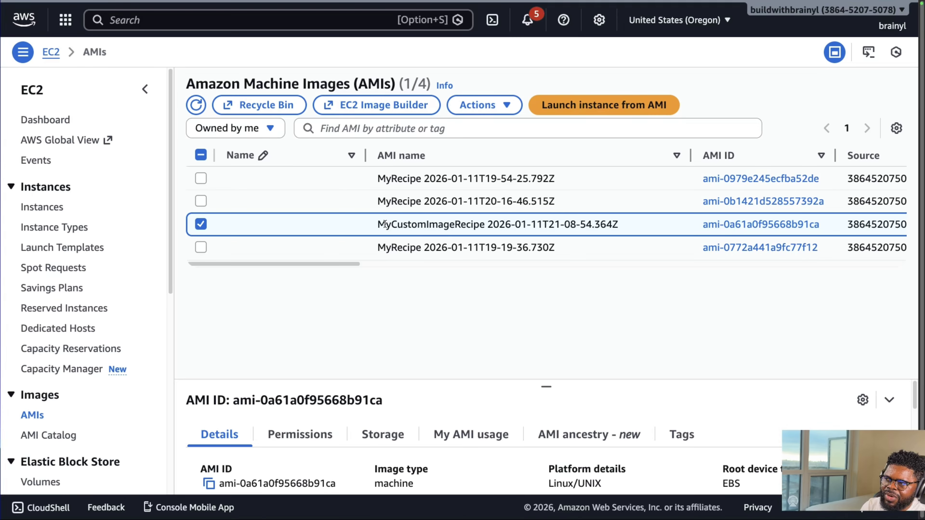
left_click_drag(380, 224, 622, 226)
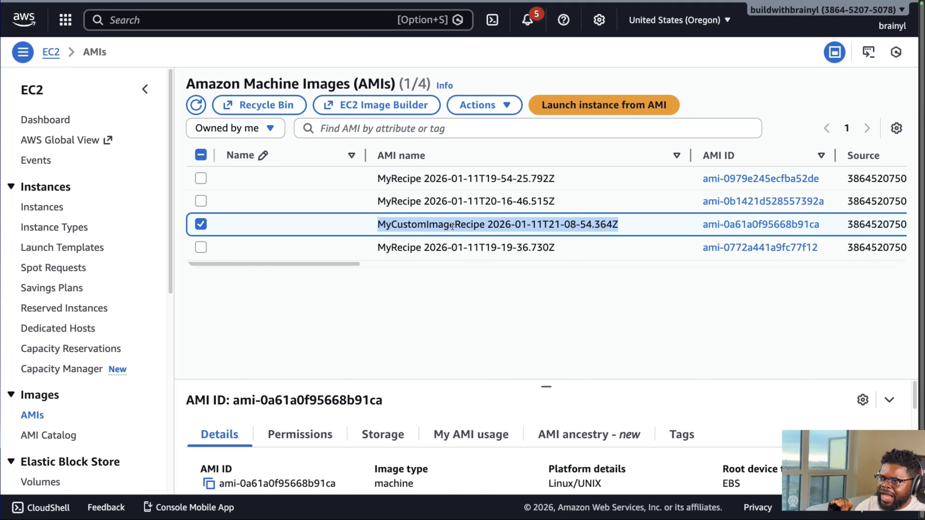
mouse_move(345, 219)
- Return to the instance list, refresh it and widen the Name column to check the test instance's state
left_click(42, 207)
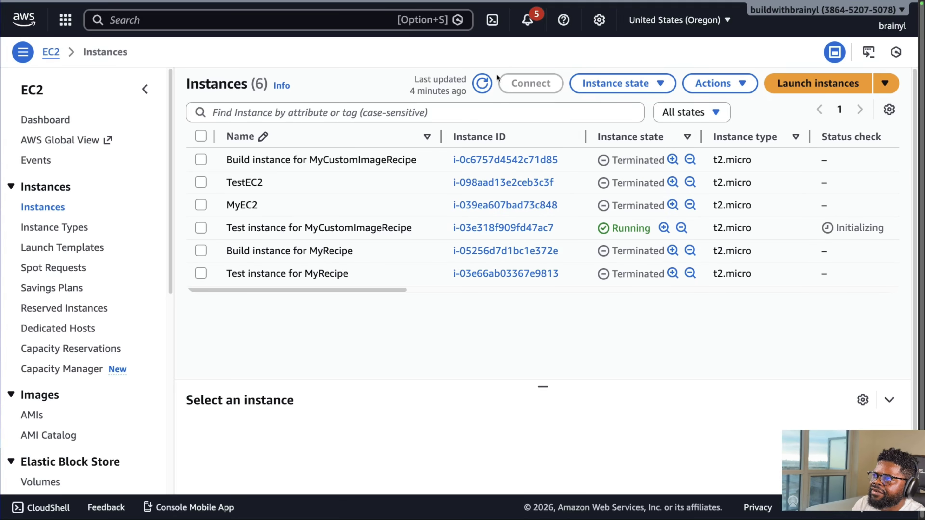
left_click(482, 83)
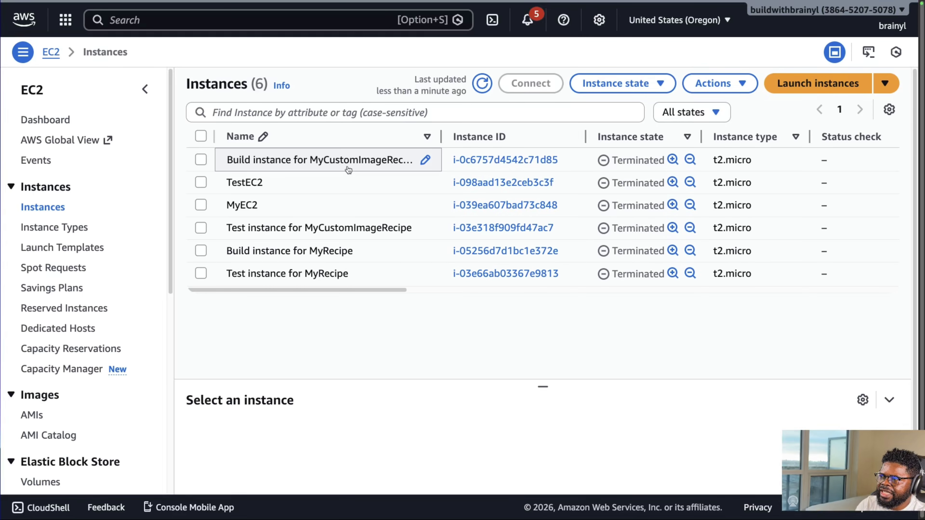
left_click_drag(436, 140, 470, 140)
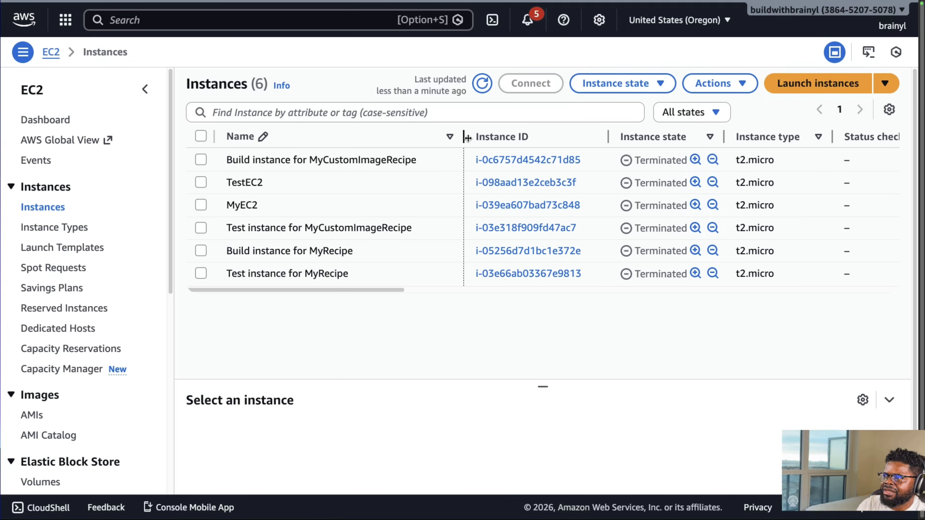
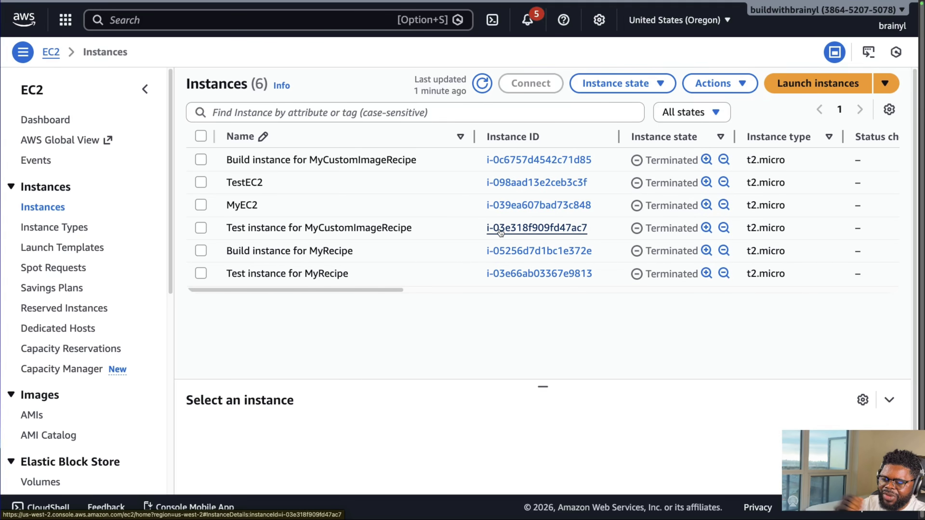
- Return to the AMI list, widen the AMI name column and open the MyCustomImageRecipe image's details
left_click(32, 415)
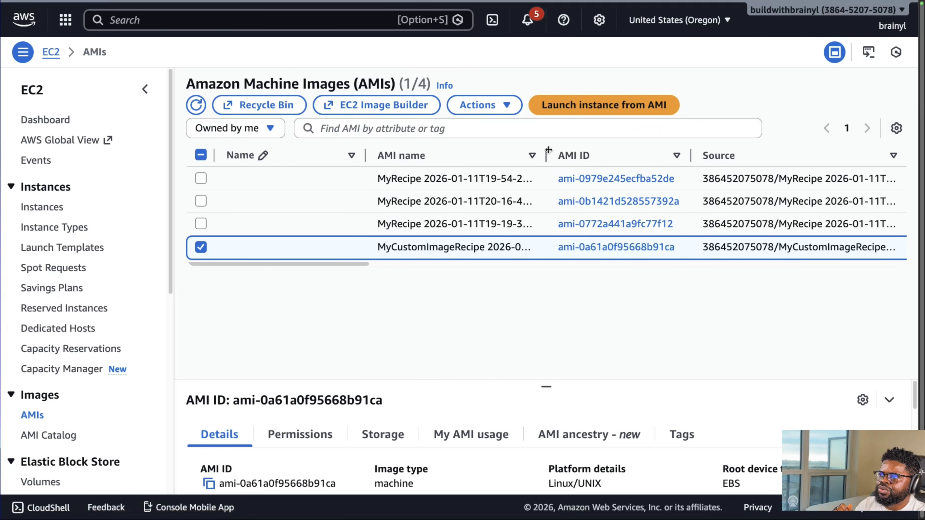
left_click_drag(546, 156, 706, 155)
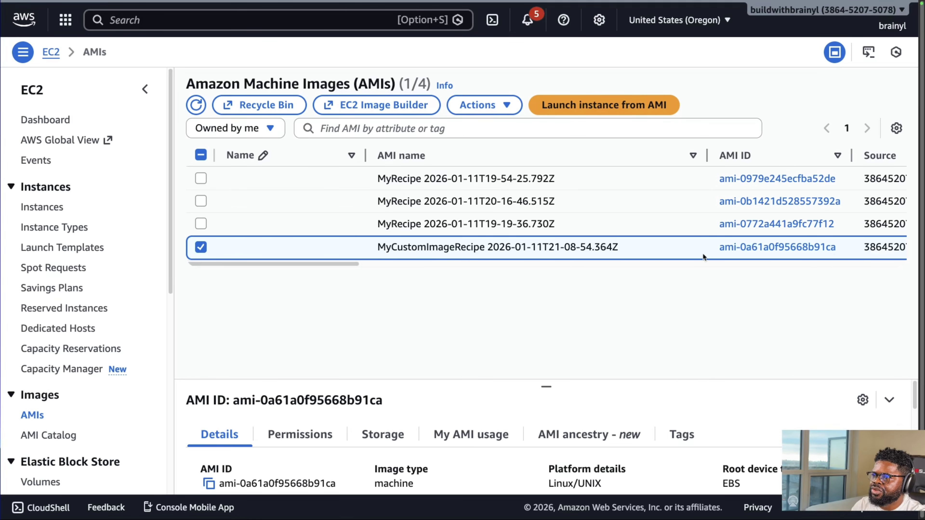
left_click(749, 250)
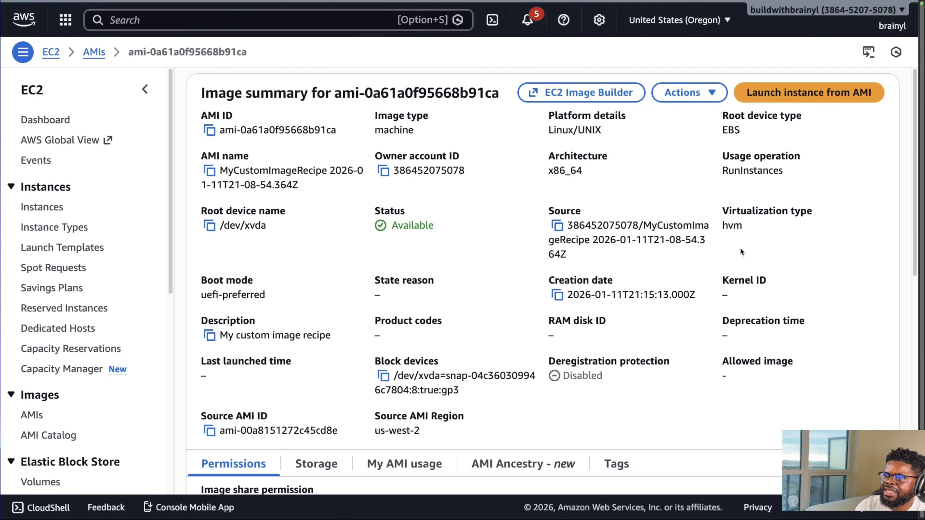
- Start launching an instance from the MyCustomImageRecipe AMI and enter a name beginning with MyCustome
left_click(803, 92)
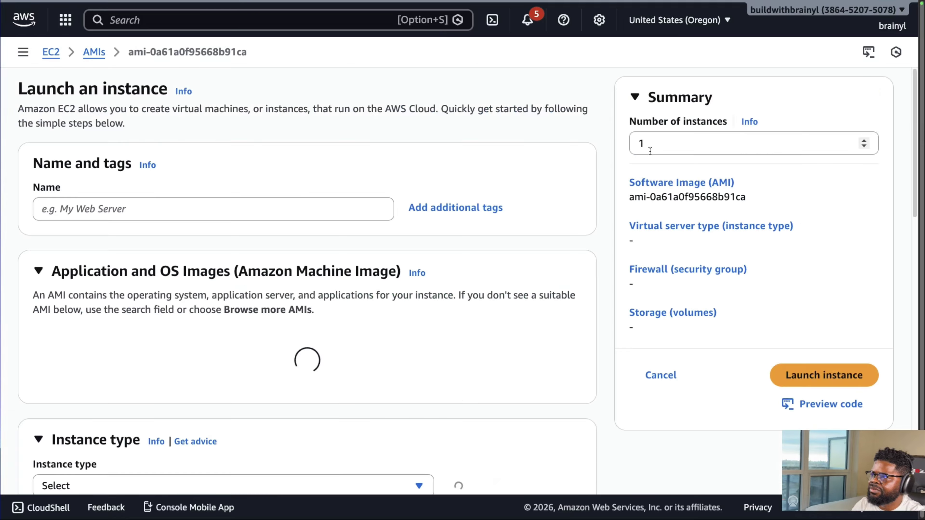
left_click(233, 273)
type("M")
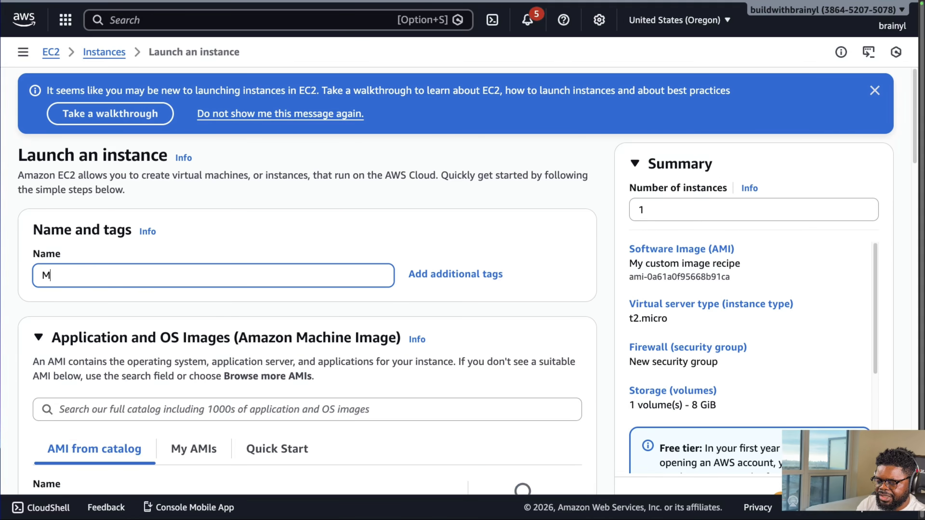
type("yCustome")
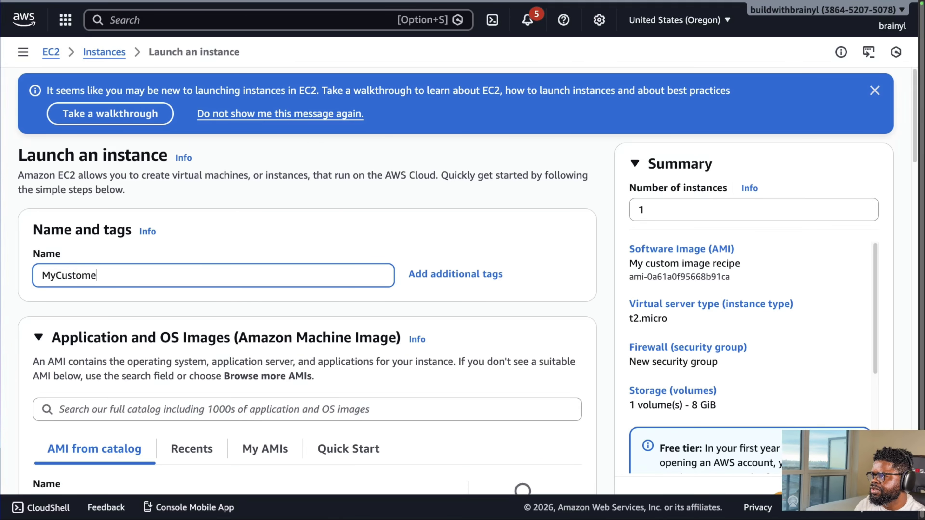
- Name the new instance MyCustomEC2 and review the name and description of its custom image
key("BackSpace")
type("EC2")
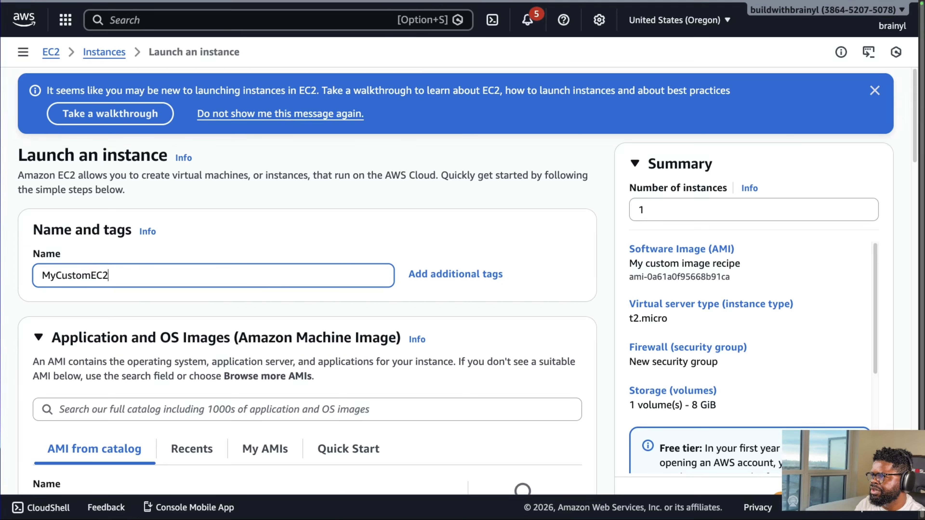
scroll(196, 276, "down", 10)
scroll(113, 216, "up", 2)
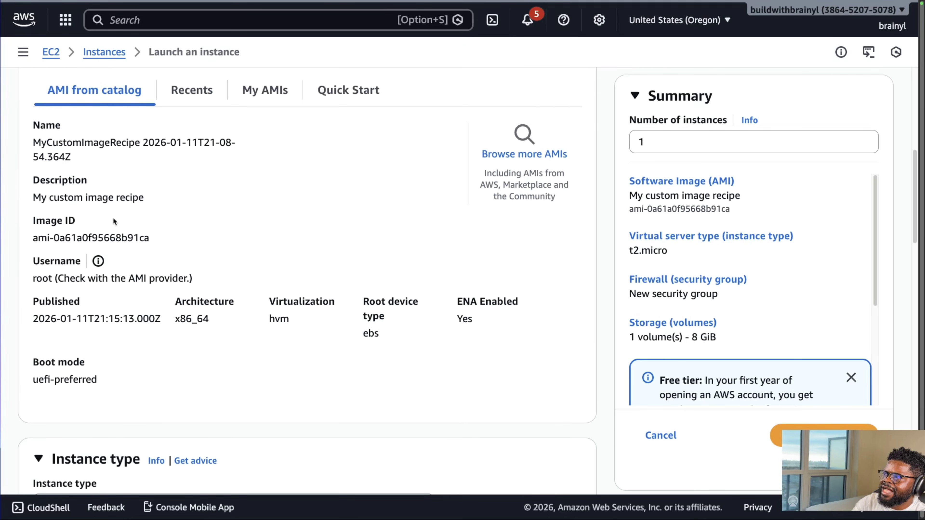
left_click_drag(31, 171, 157, 211)
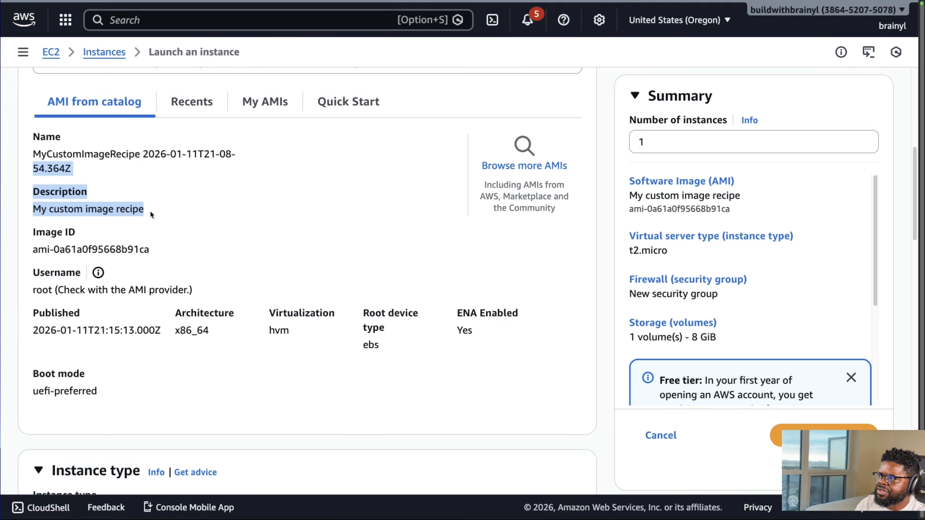
left_click(151, 212)
- Set the instance's key pair to Proceed without a key pair (Not recommended)
scroll(218, 221, "down", 5)
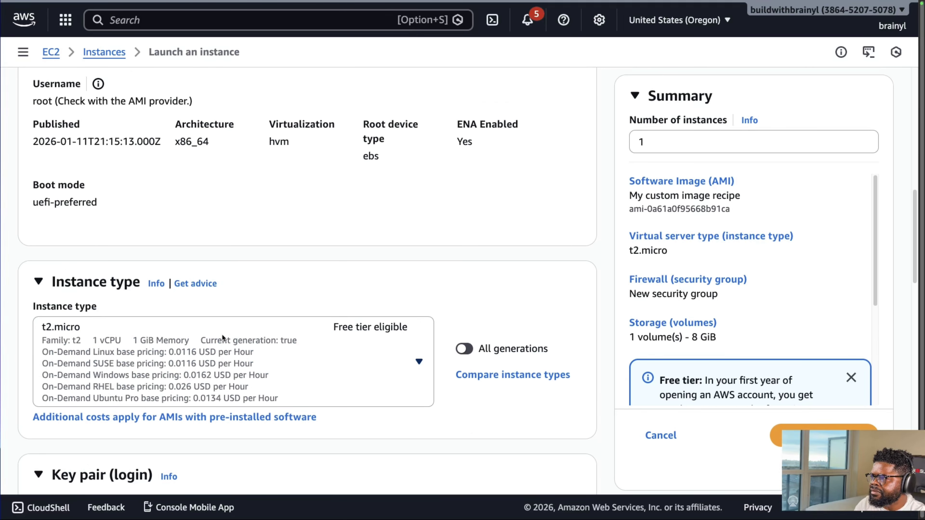
scroll(222, 335, "down", 2)
scroll(371, 248, "down", 4)
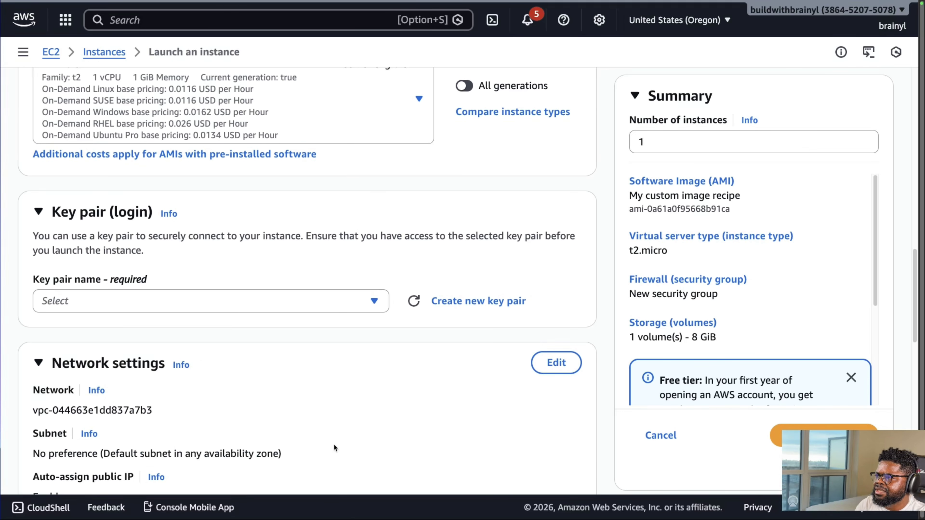
left_click(293, 306)
left_click(290, 348)
- In the instance's advanced details, search the IAM instance profiles for ec2 and assign EC2Role
scroll(372, 340, "down", 5)
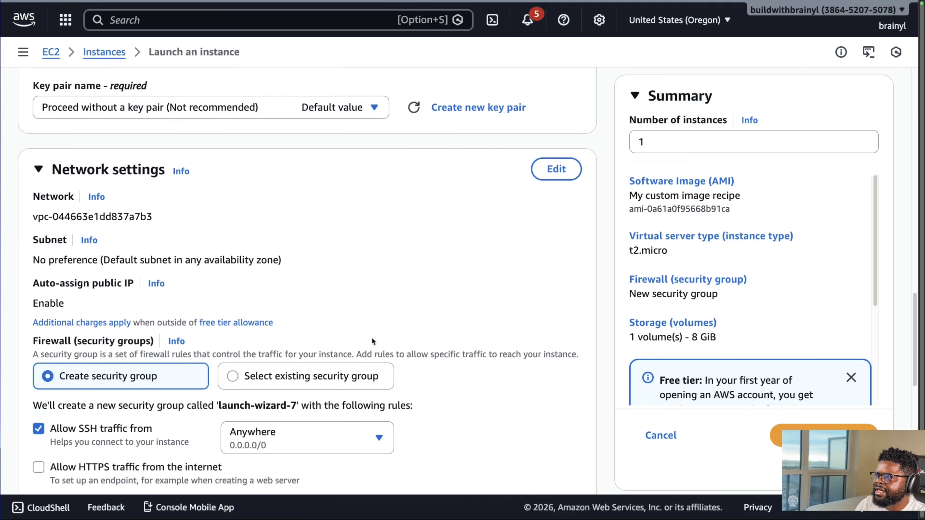
scroll(67, 330, "down", 3)
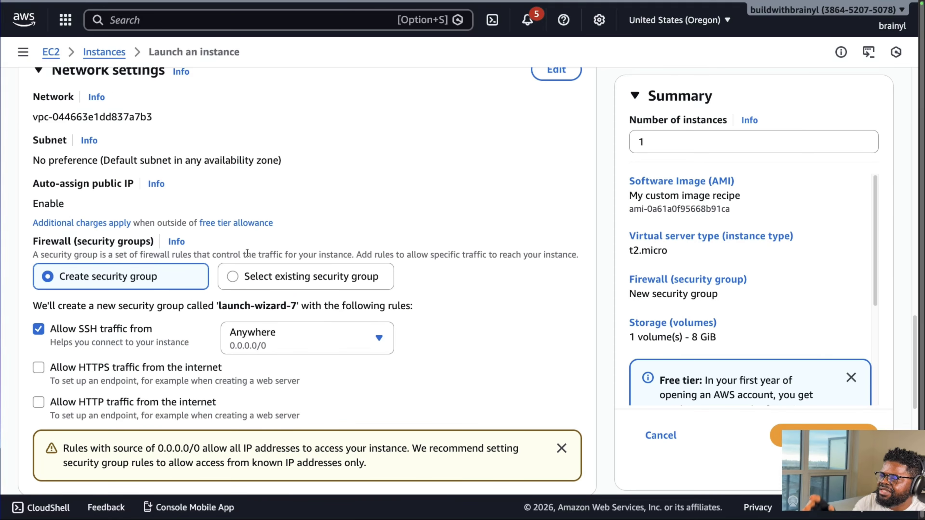
scroll(272, 271, "down", 4)
scroll(283, 285, "down", 5)
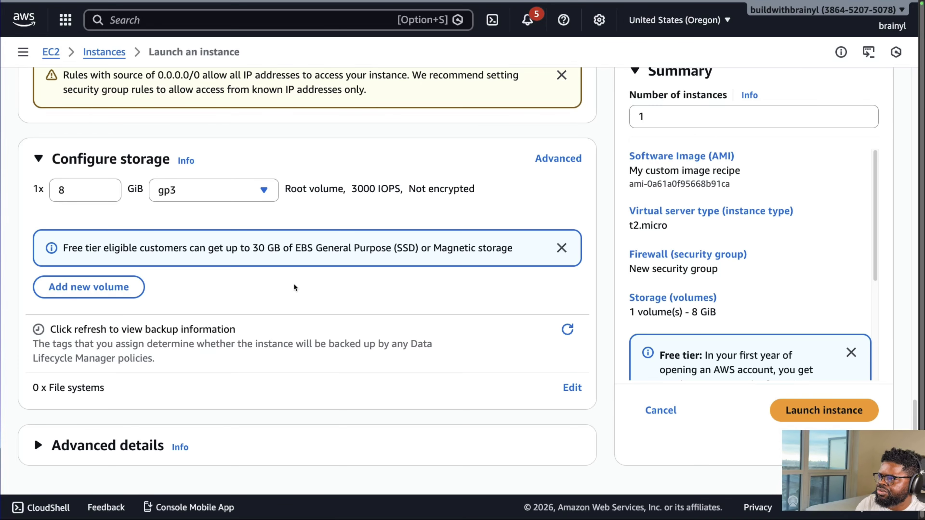
scroll(188, 366, "down", 10)
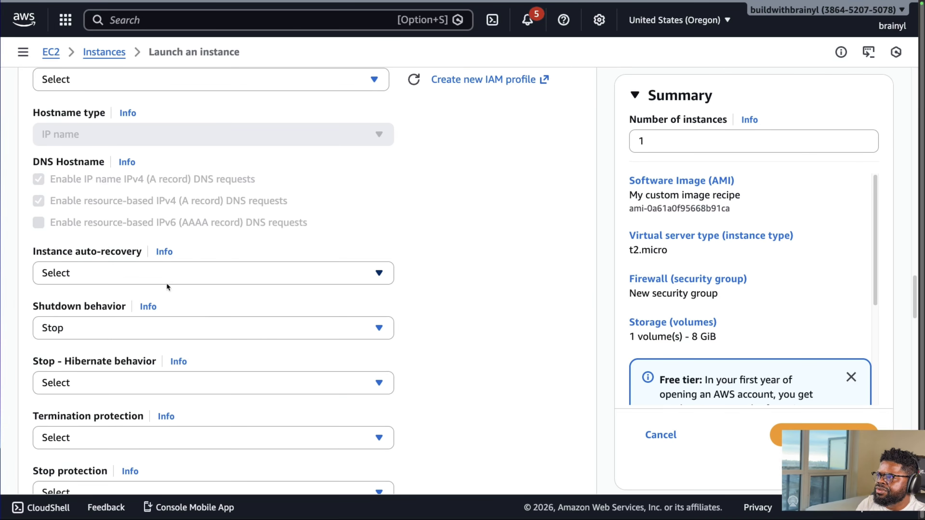
scroll(241, 353, "down", 5)
scroll(236, 335, "up", 4)
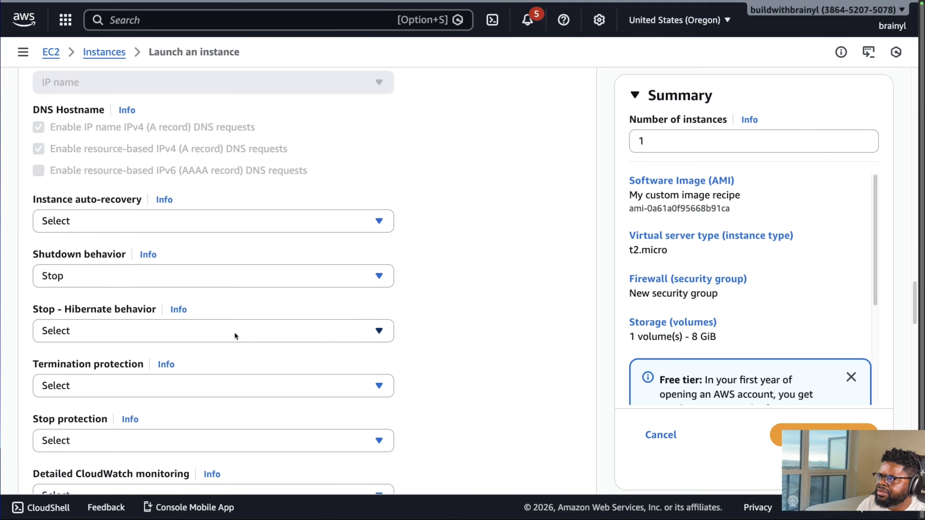
scroll(161, 248, "down", 7)
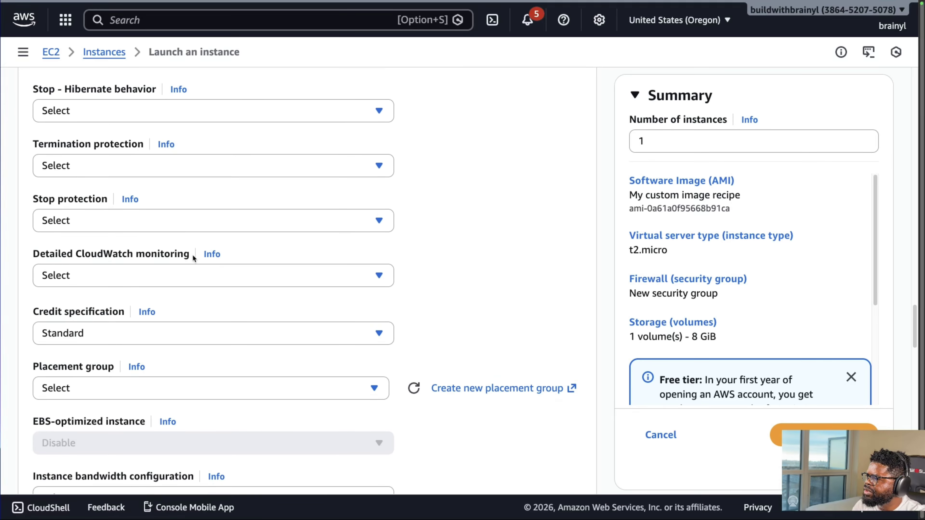
scroll(193, 257, "up", 4)
scroll(193, 258, "up", 4)
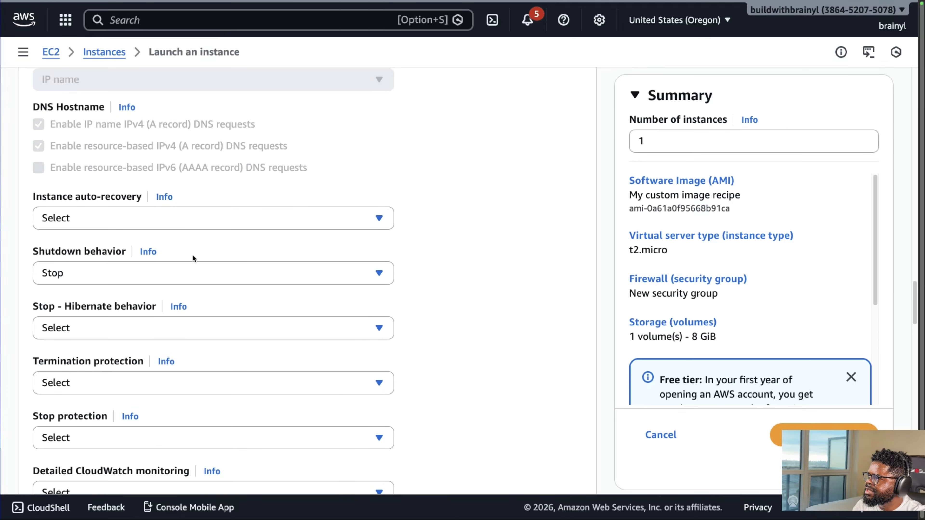
scroll(159, 236, "up", 6)
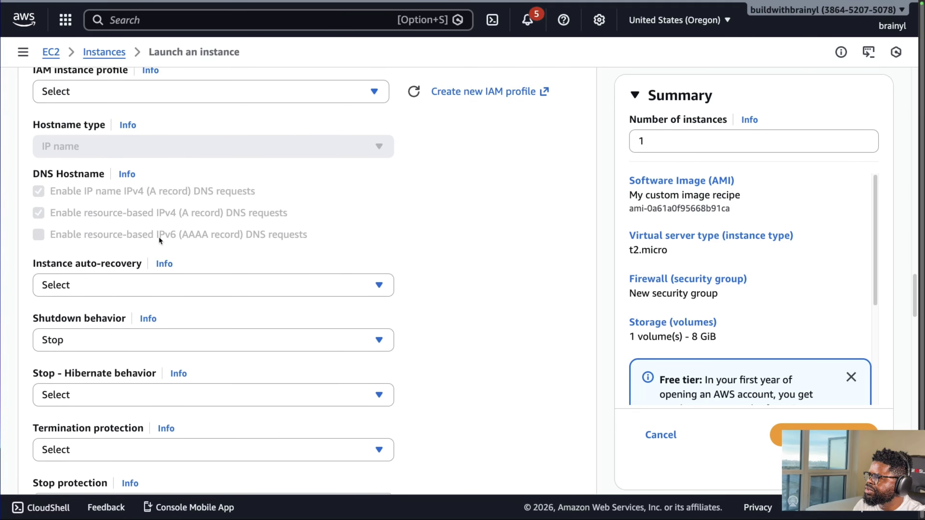
left_click(177, 289)
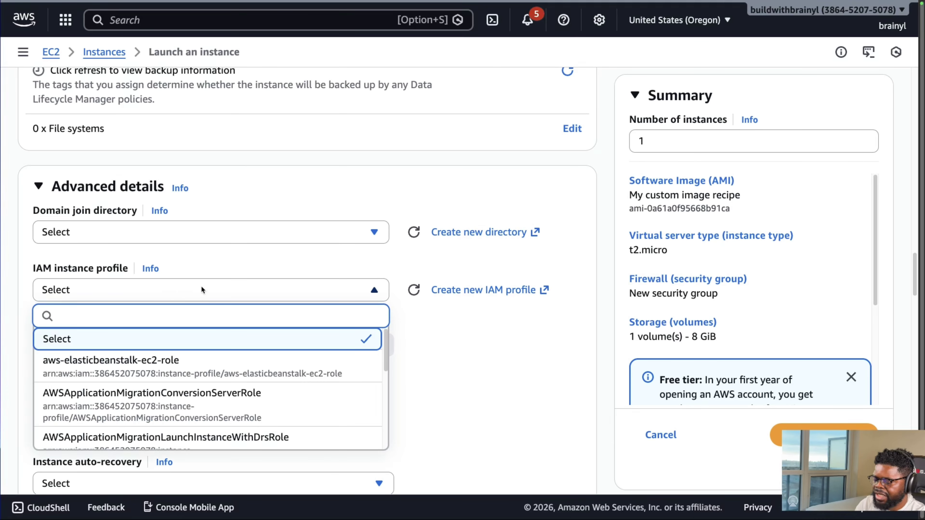
type("ec")
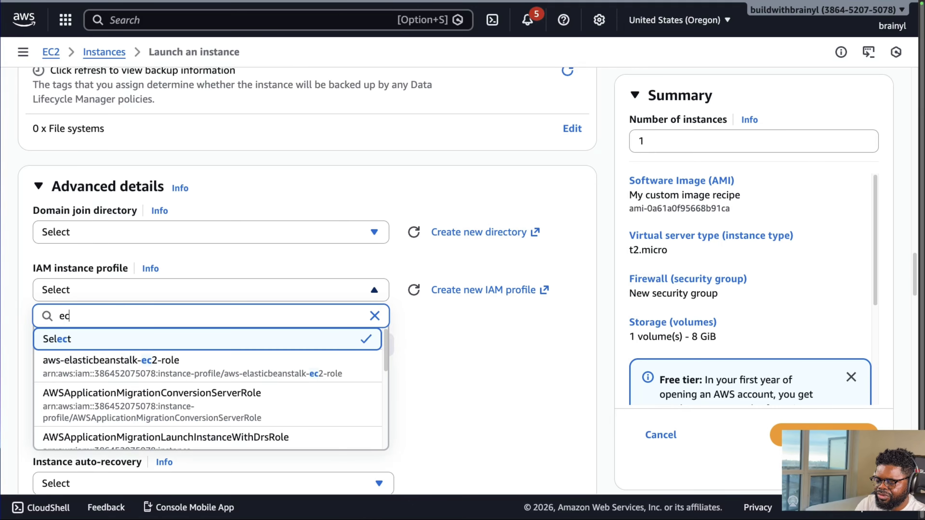
type("2roe")
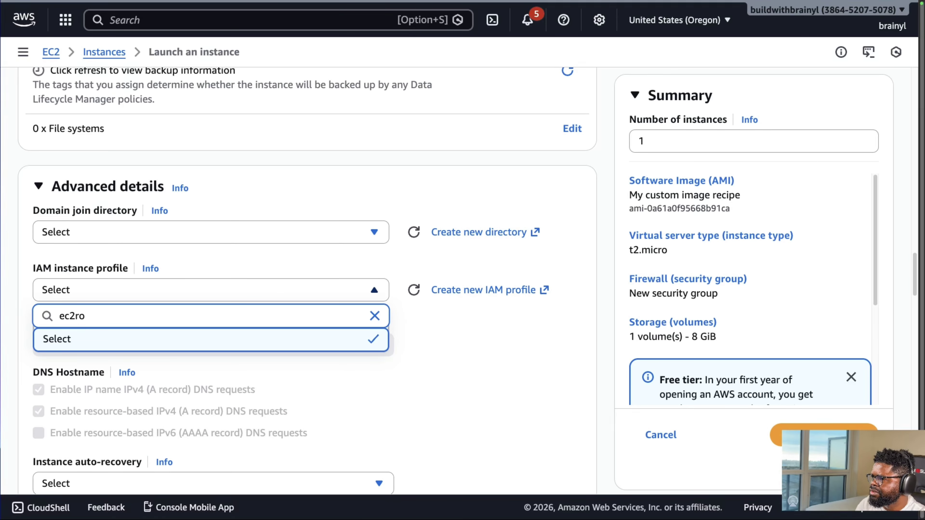
scroll(211, 401, "down", 5)
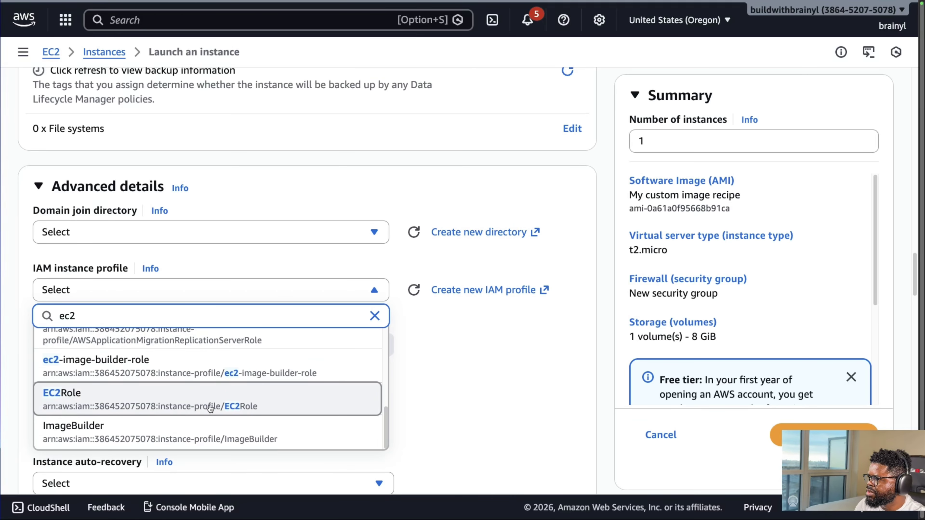
left_click(116, 393)
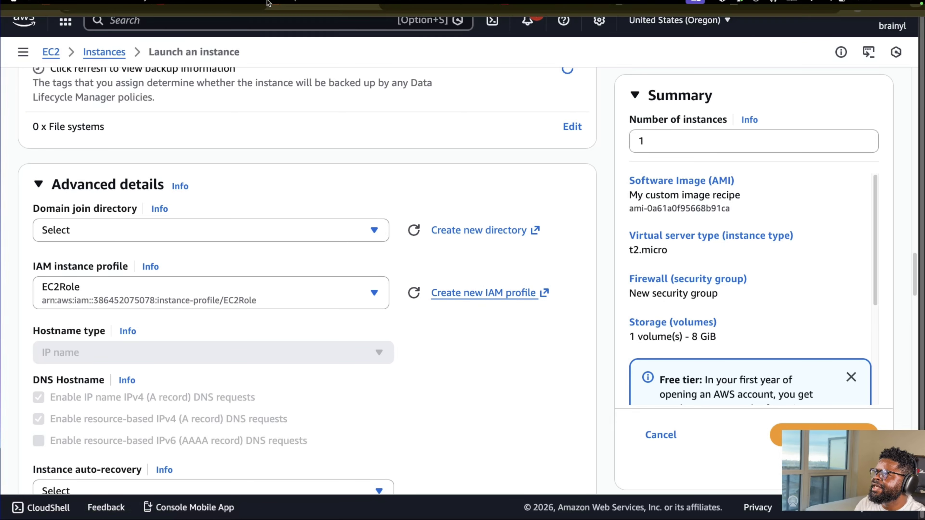
- Switch to the IAM roles list, search for ec2role and open the EC2Role details
left_click(393, 15)
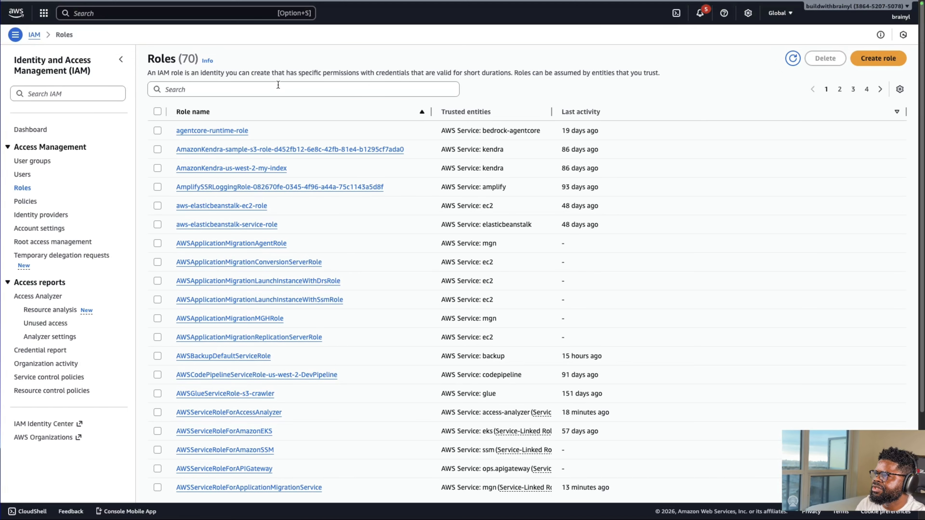
left_click(278, 88)
type("ecr")
key("BackSpace")
type("2role")
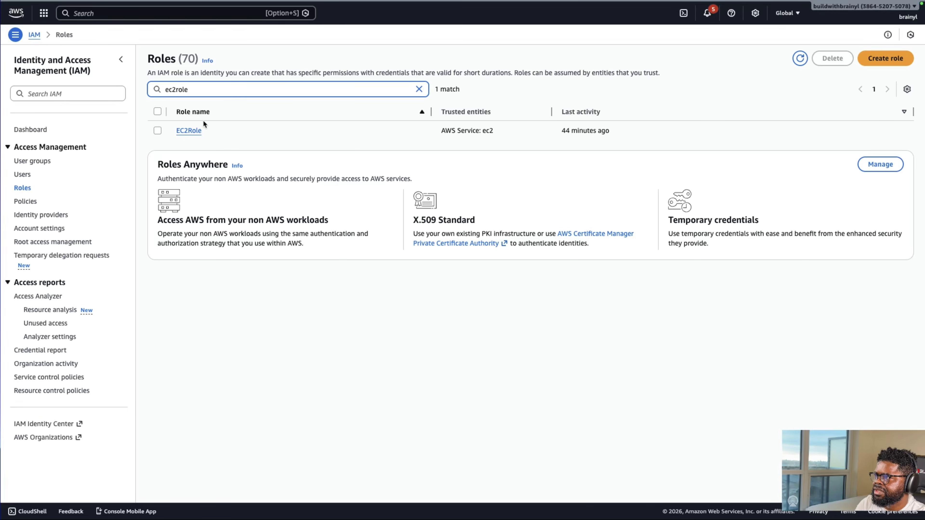
left_click(264, 155)
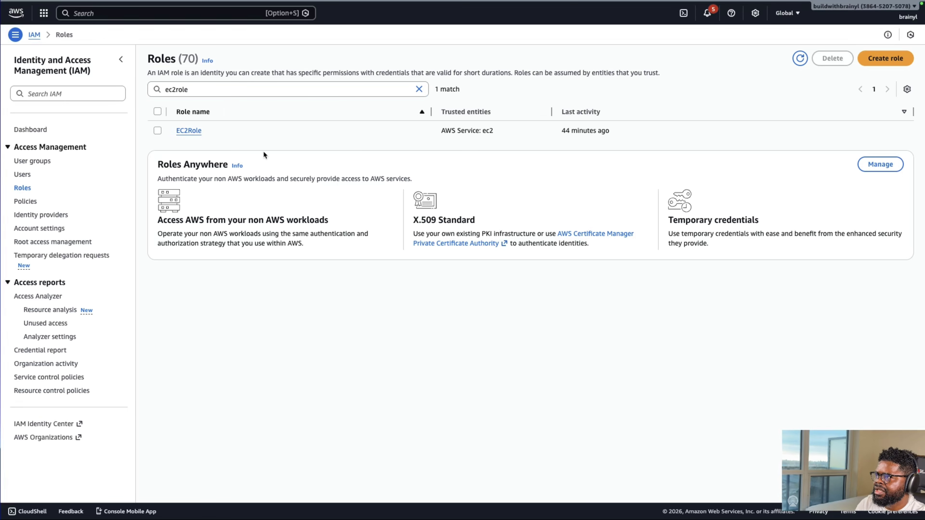
left_click(192, 131)
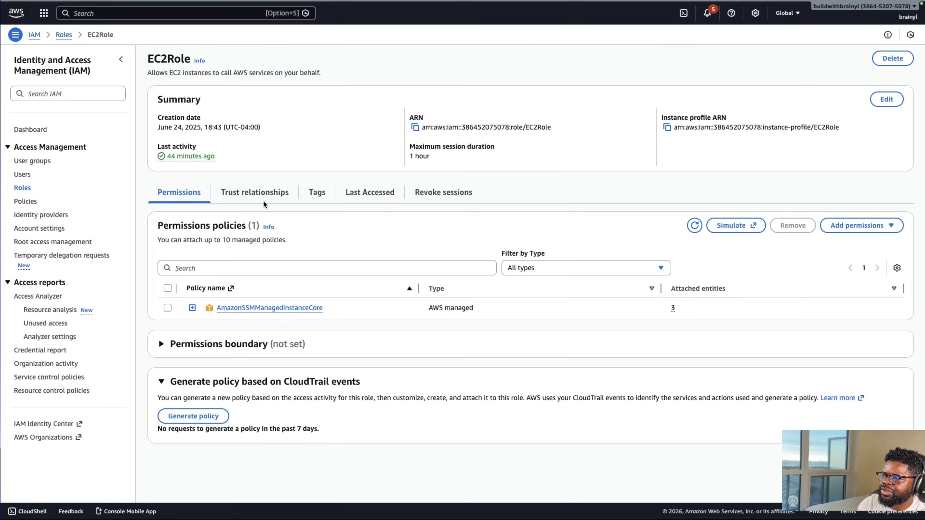
- Examine EC2Role's trust policy and its attached AmazonSSMManagedInstanceCore permissions policy
left_click(263, 198)
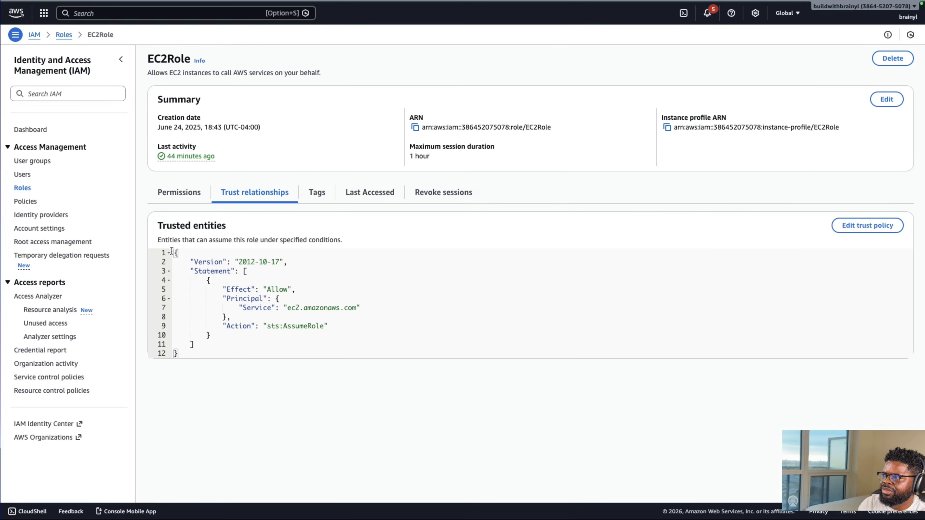
left_click(177, 197)
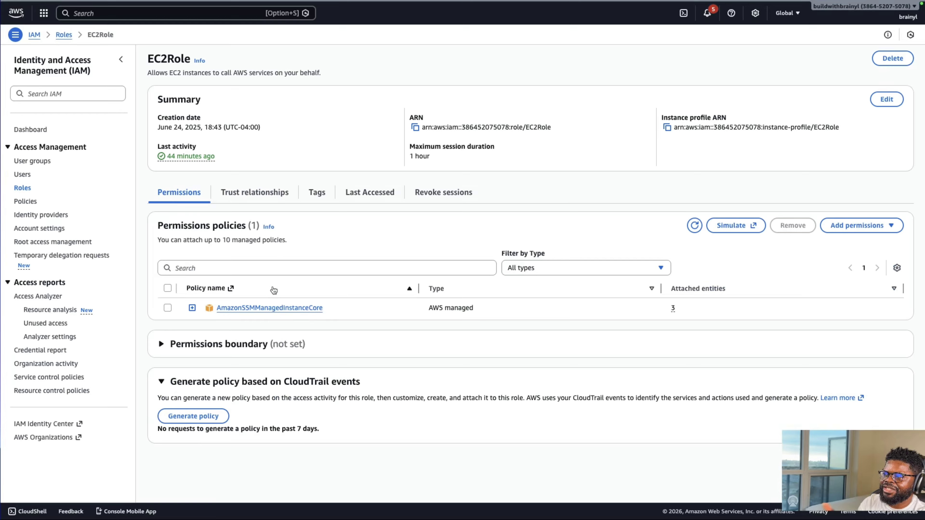
left_click_drag(325, 313, 221, 308)
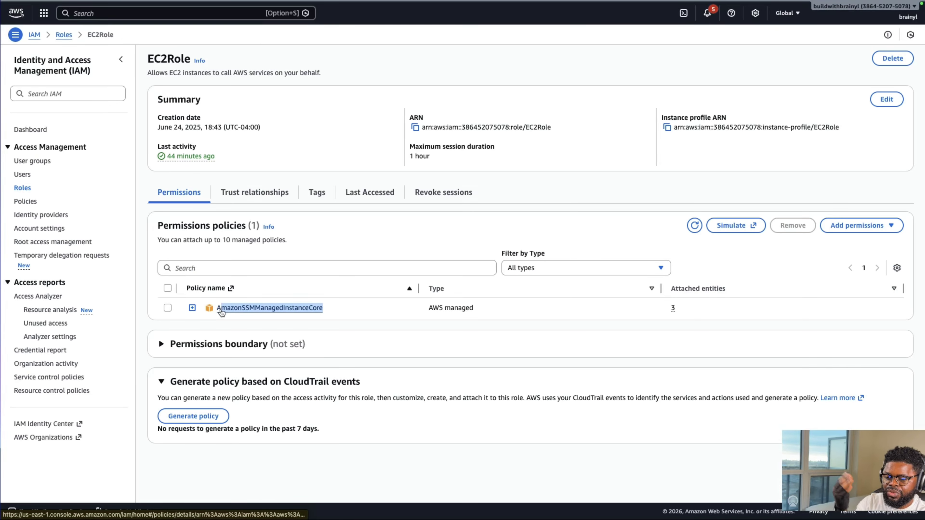
mouse_move(179, 1)
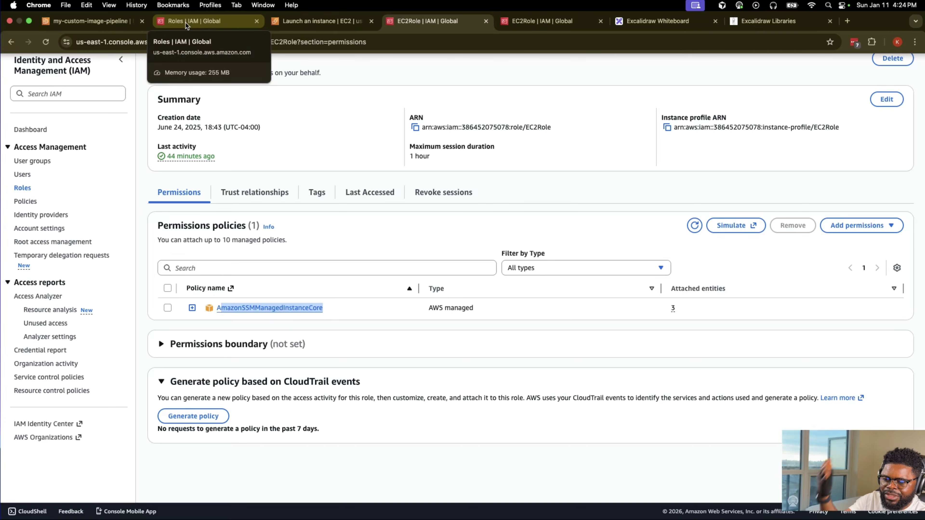
- Return to the EC2 launch form and launch the instance with the remaining advanced details and user data unchanged
left_click(204, 20)
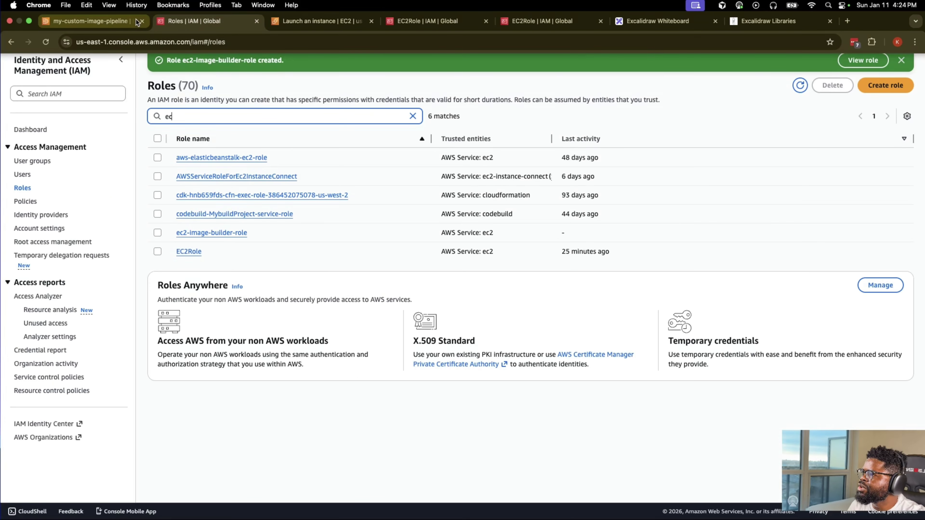
left_click(109, 21)
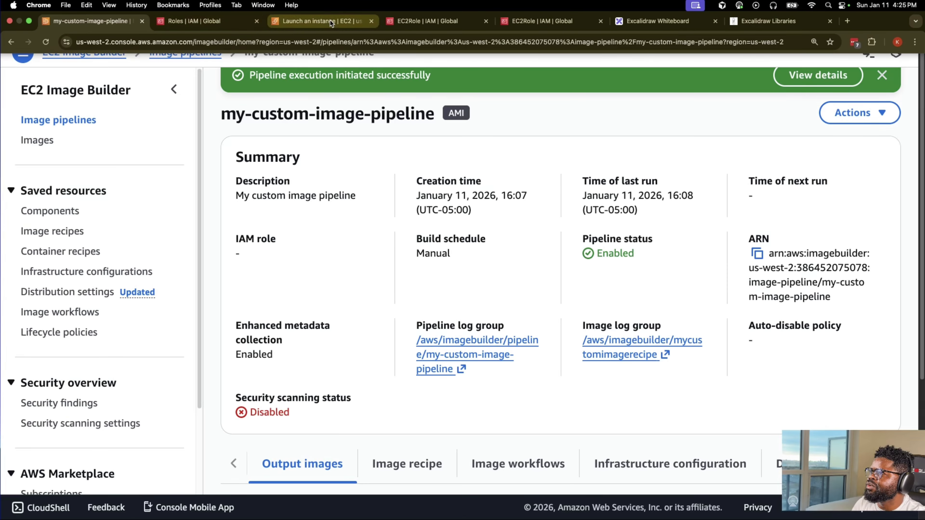
left_click(321, 21)
scroll(362, 403, "down", 3)
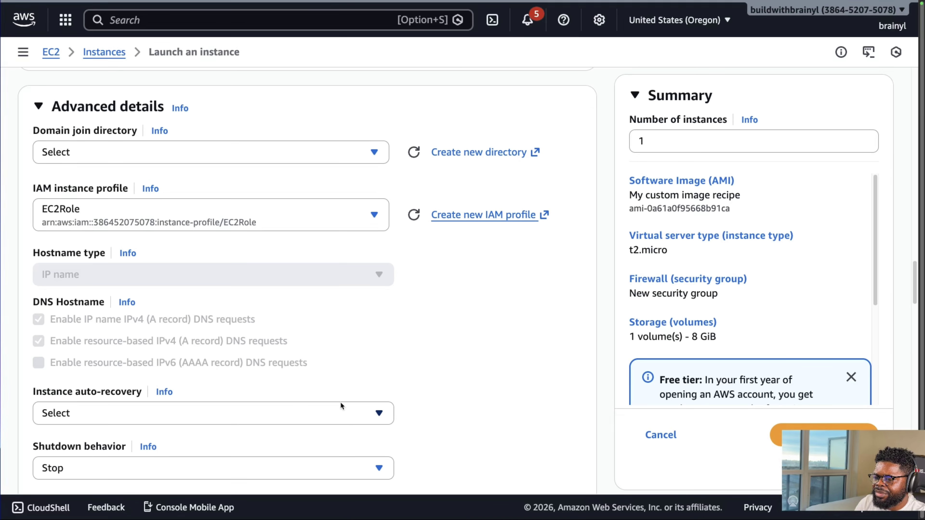
scroll(258, 402, "down", 20)
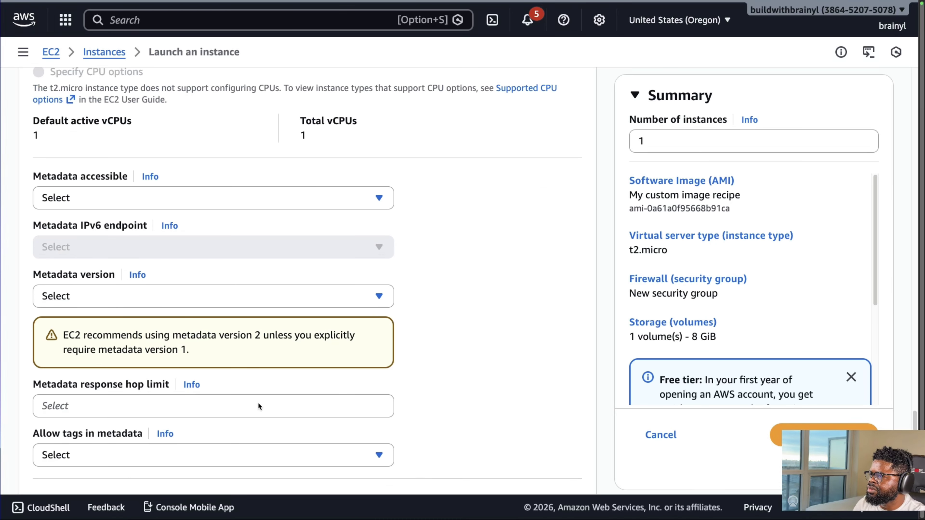
scroll(259, 403, "down", 10)
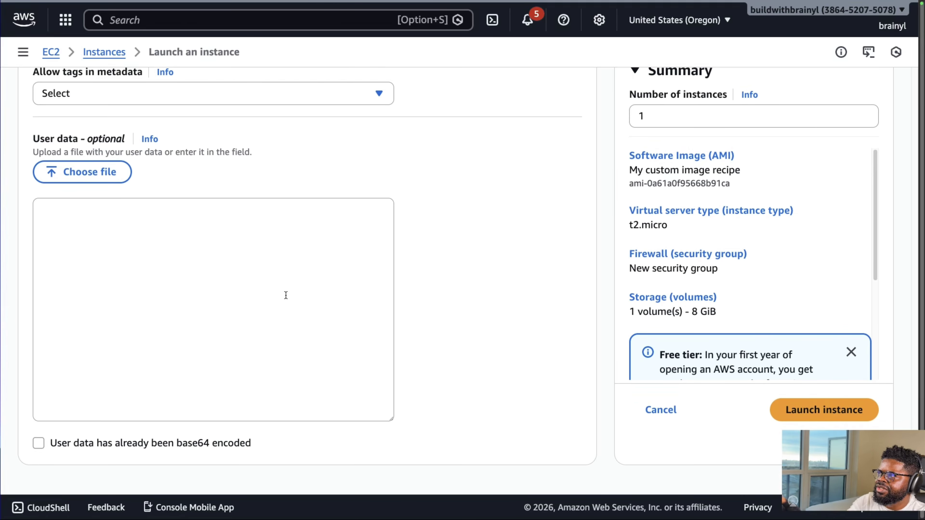
left_click(816, 411)
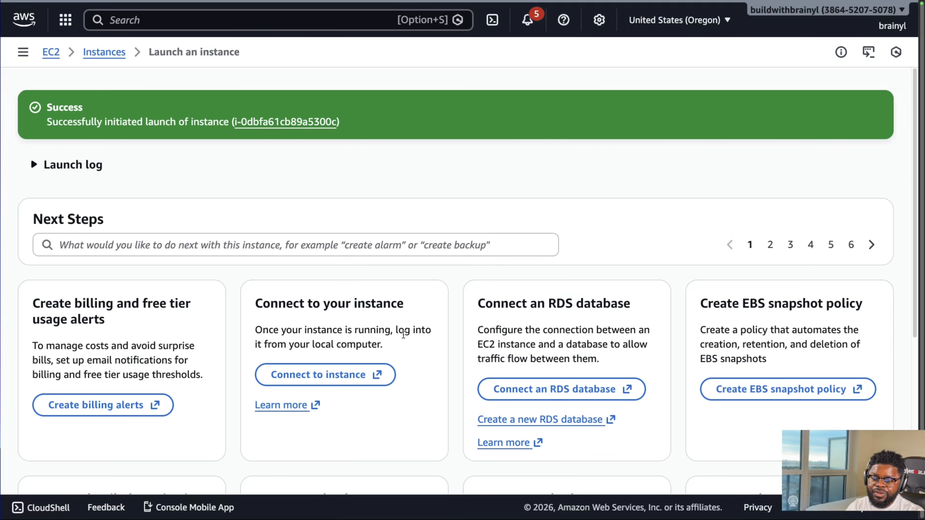
- Switch to EC2 Image Builder and open its list of saved components
mouse_move(203, 7)
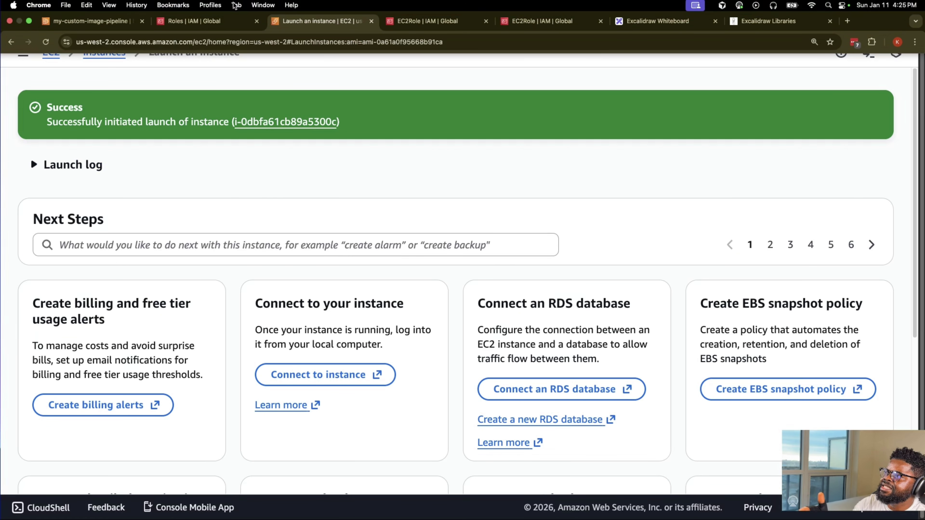
left_click(91, 21)
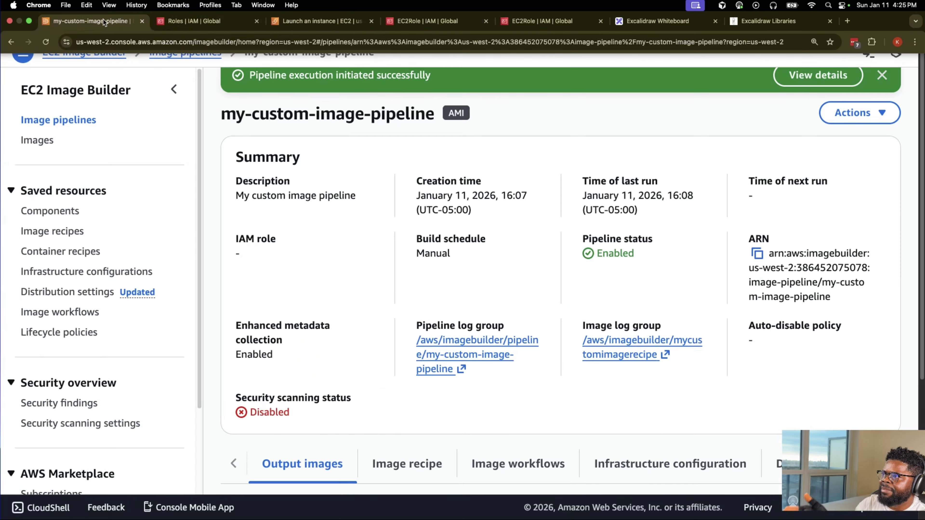
left_click(47, 210)
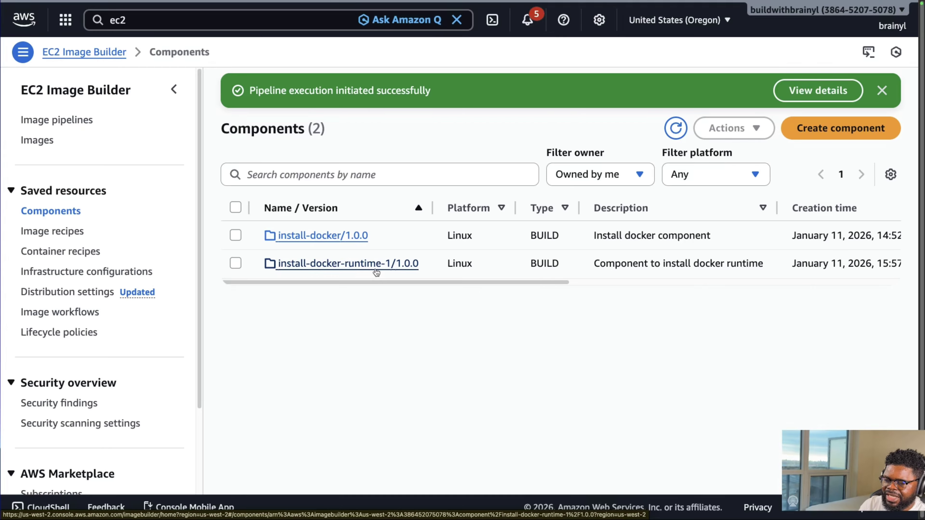
- Open the install-docker-runtime-1/1.0.0 component and examine its InstallDocker build commands, including docker --version
left_click(377, 272)
left_click(359, 216)
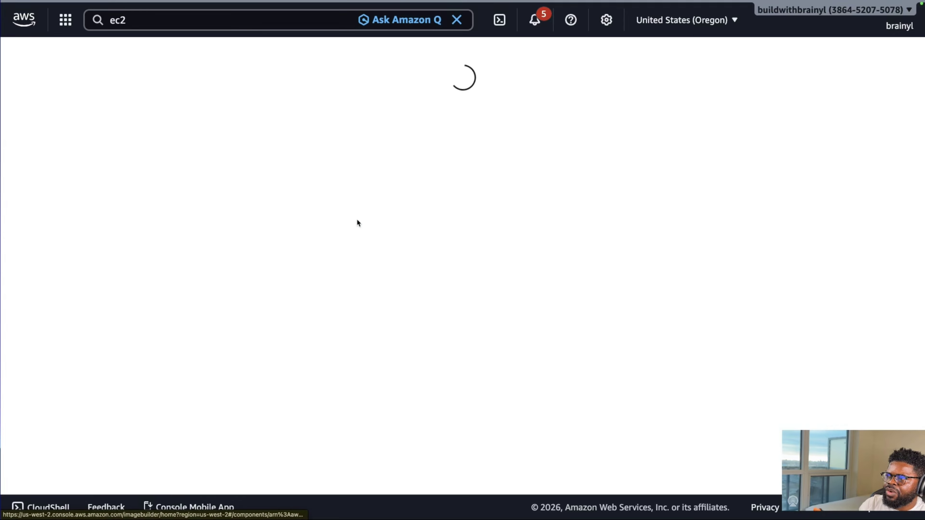
scroll(389, 299, "down", 6)
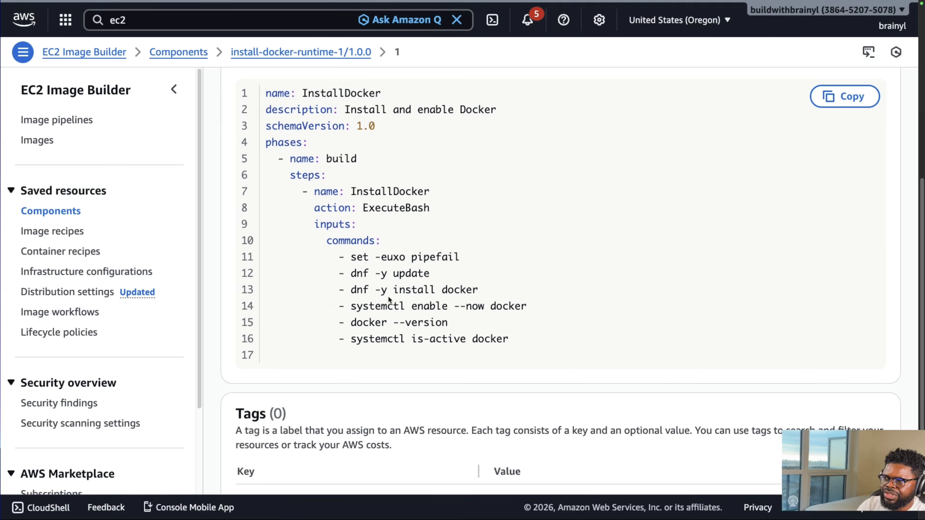
left_click_drag(350, 322, 511, 326)
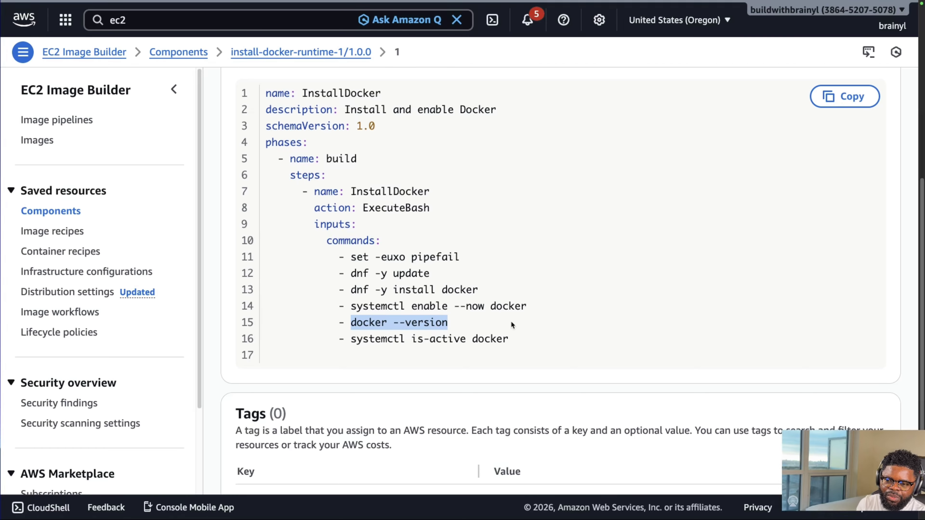
left_click_drag(584, 360, 264, 93)
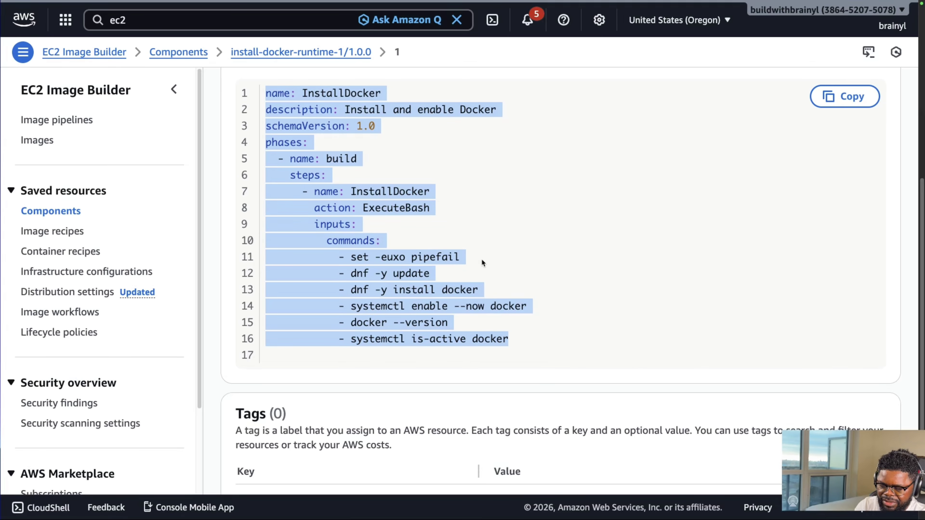
left_click_drag(535, 330, 344, 247)
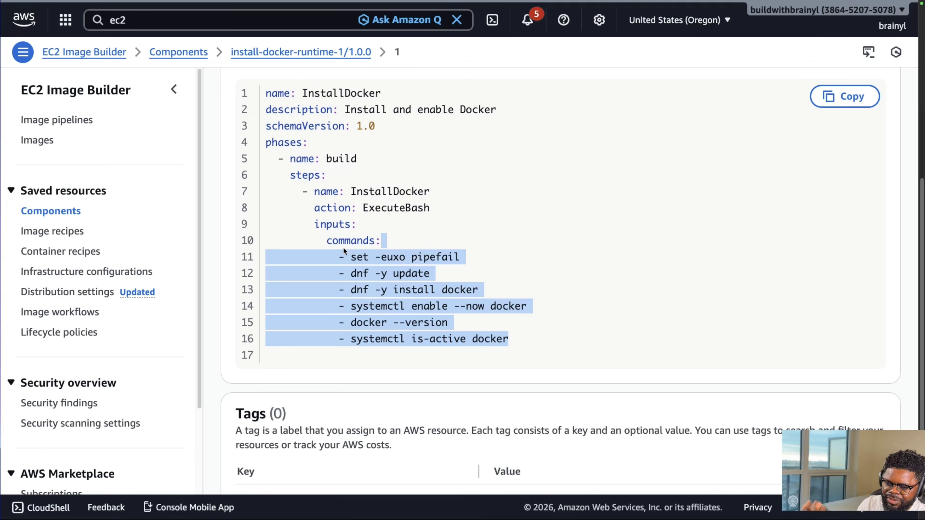
left_click(397, 286)
left_click_drag(351, 323, 473, 325)
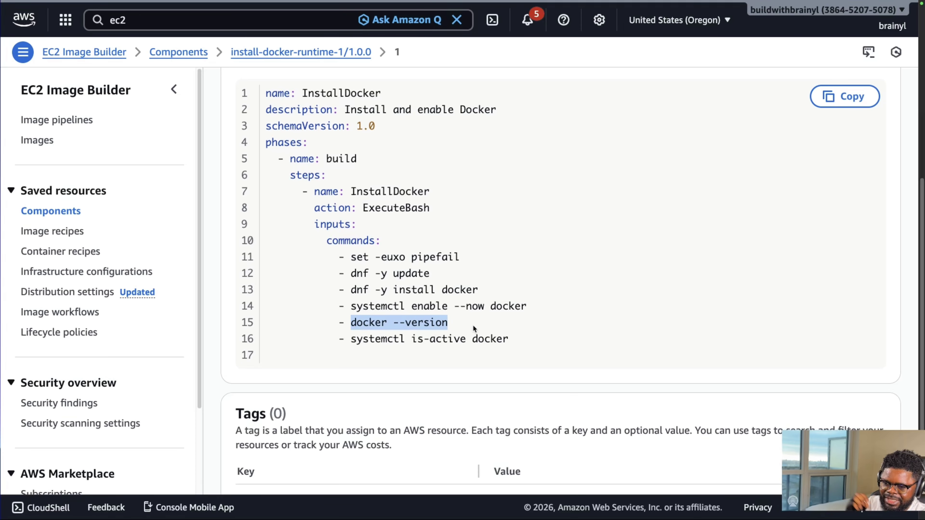
scroll(483, 298, "up", 8)
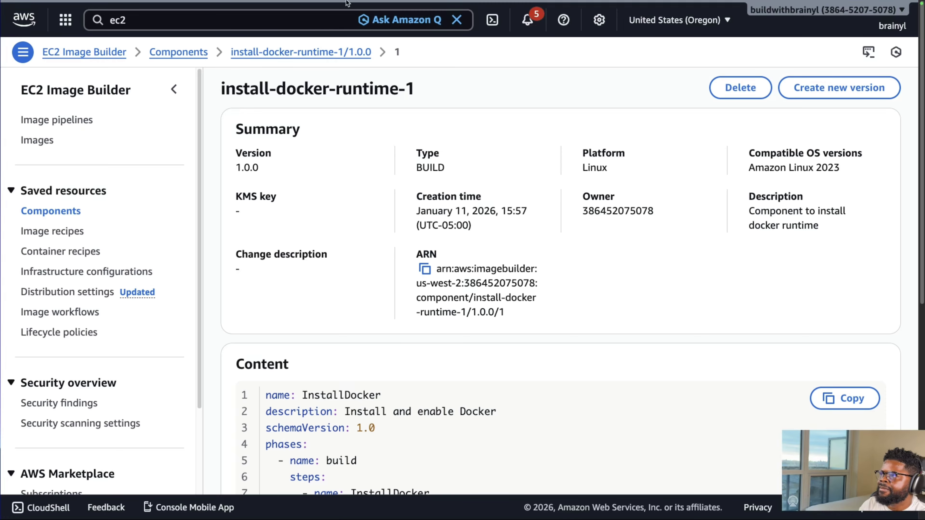
- Return to the EC2 instances list, open MyCustomEC2 and bring up its Session Manager connection options
mouse_move(165, 2)
left_click(284, 25)
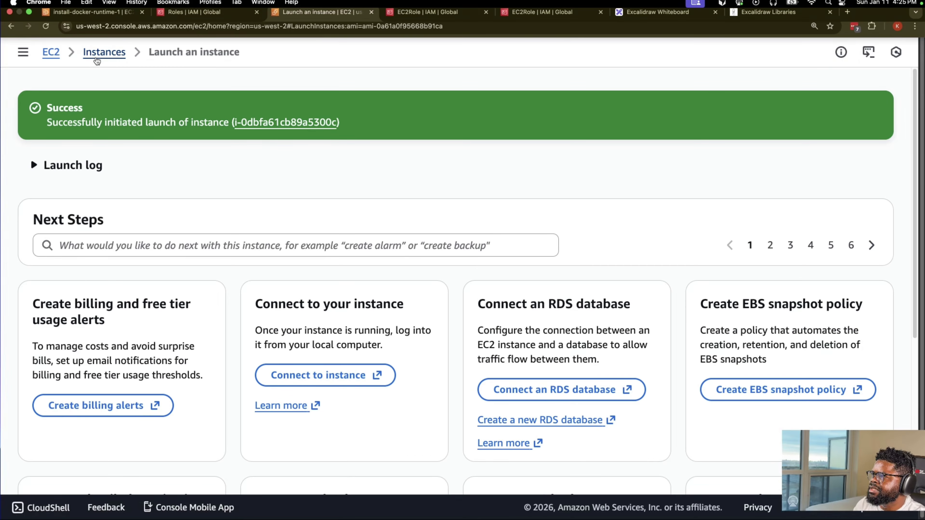
left_click(97, 52)
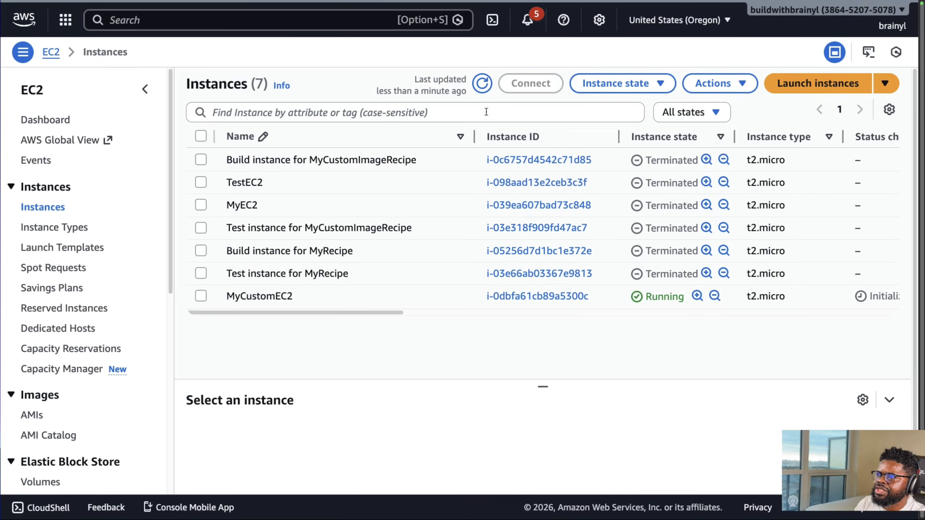
left_click(532, 296)
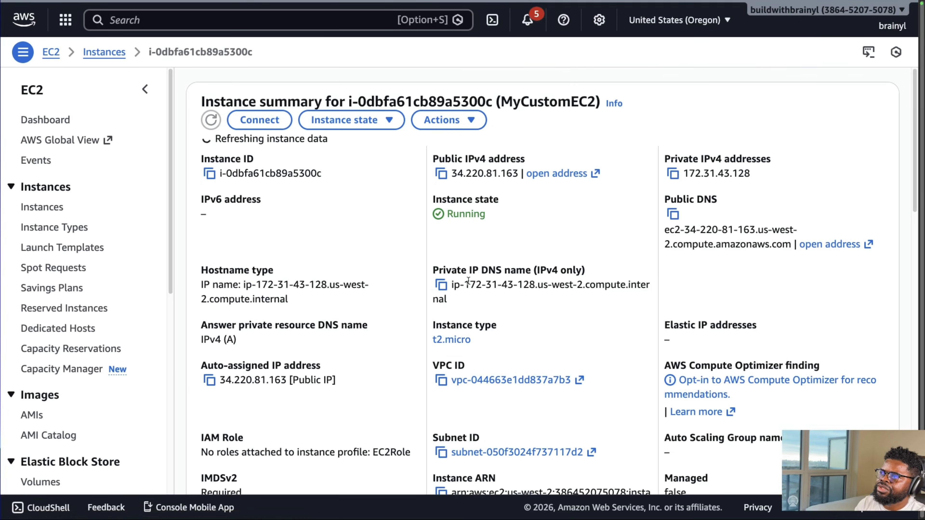
left_click(259, 120)
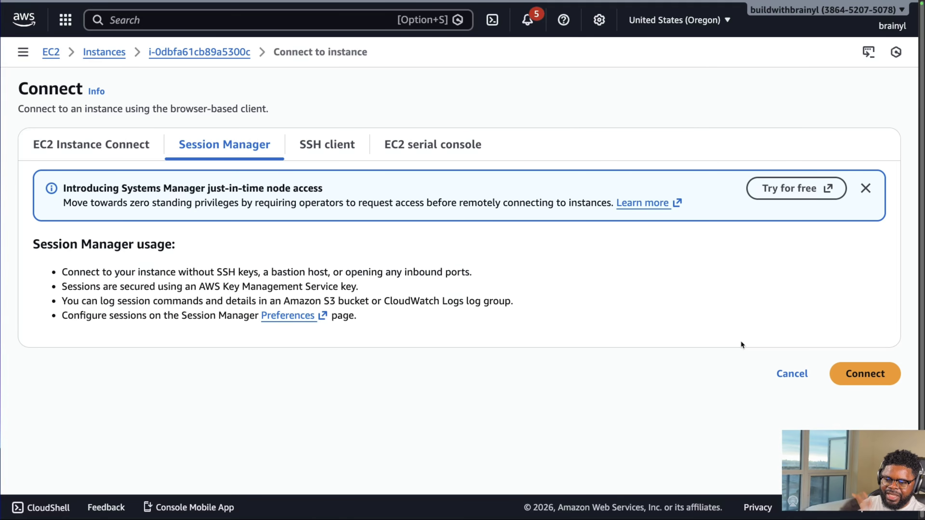
left_click(131, 146)
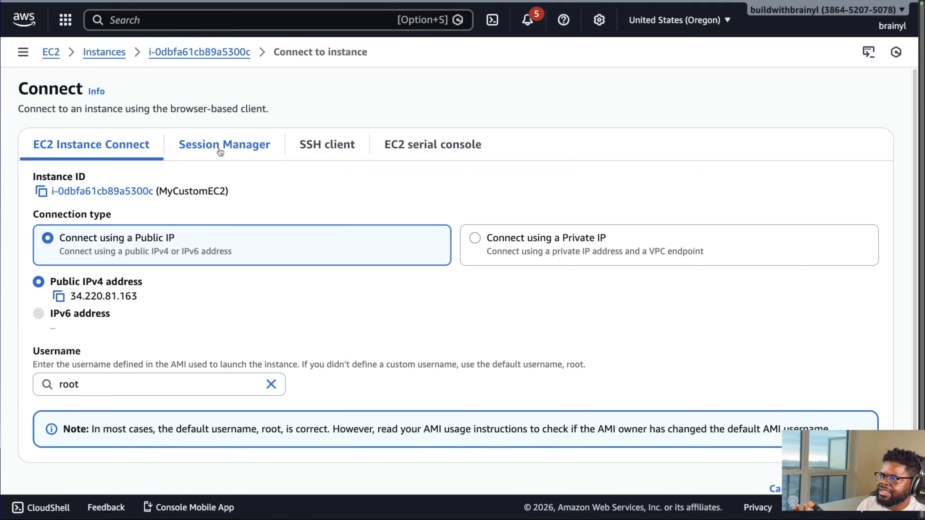
left_click(220, 151)
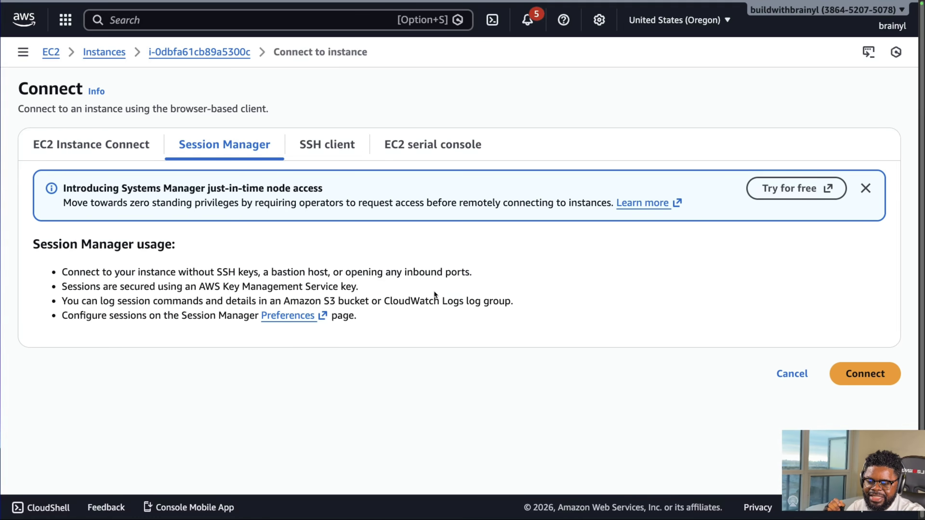
- Switch to the EC2Role details in IAM and re-examine its attached AmazonSSMManagedInstanceCore policy
mouse_move(342, 3)
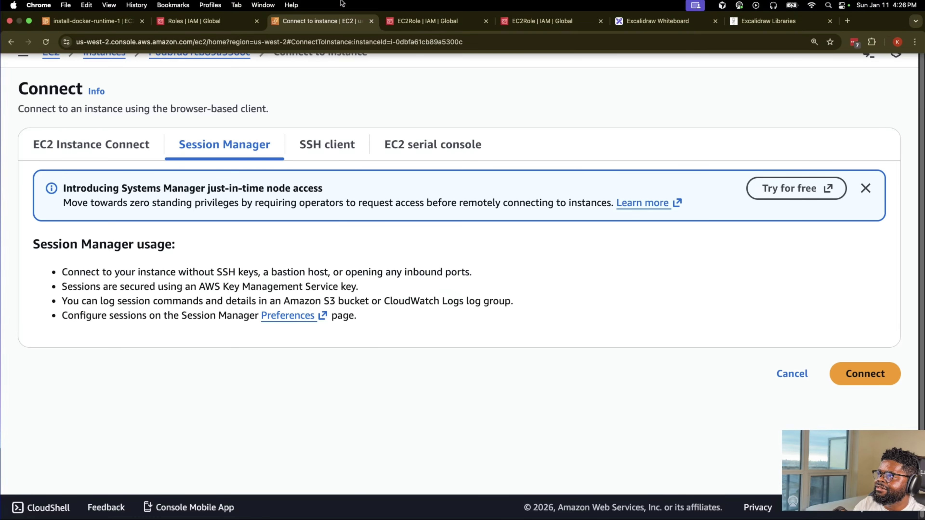
left_click(425, 20)
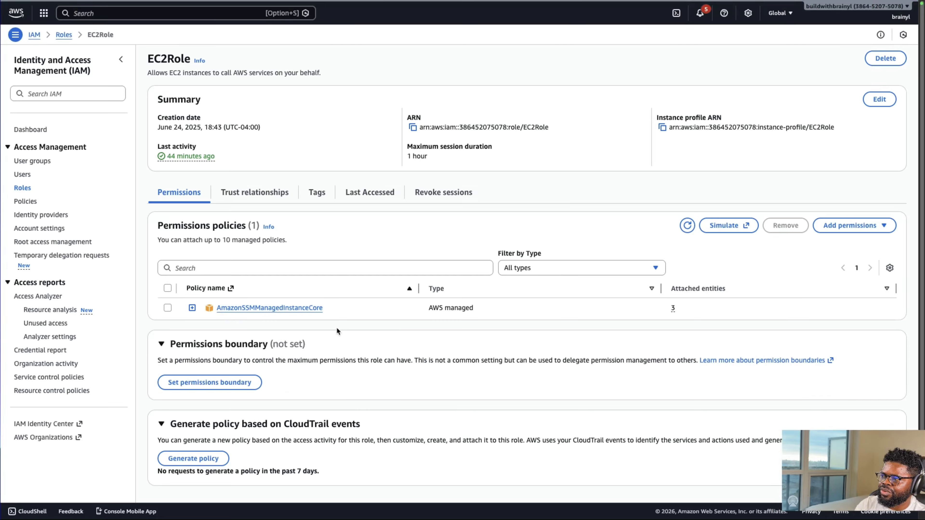
left_click_drag(332, 314, 220, 310)
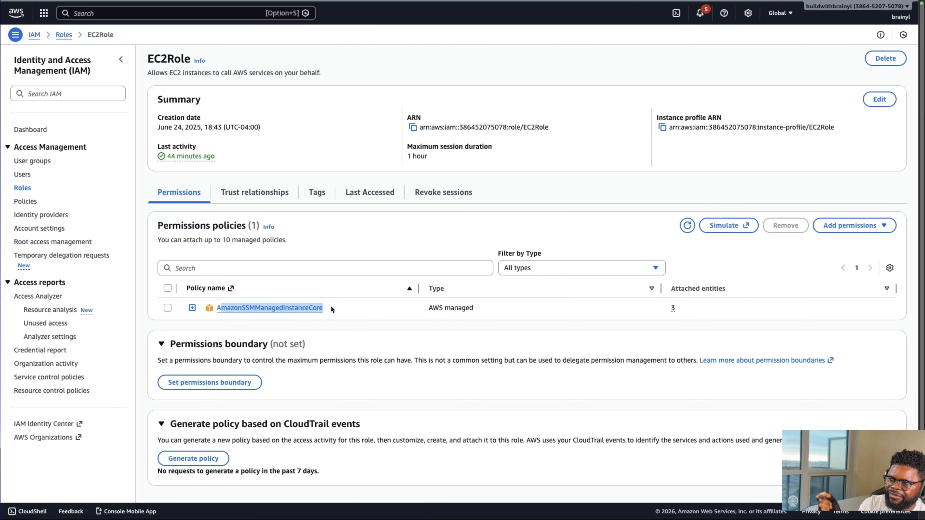
left_click_drag(334, 311, 214, 309)
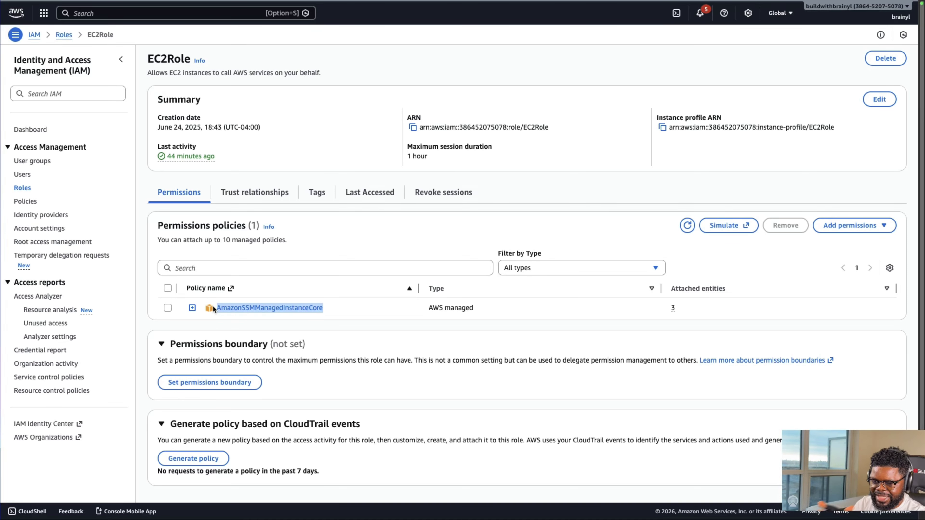
mouse_move(543, 3)
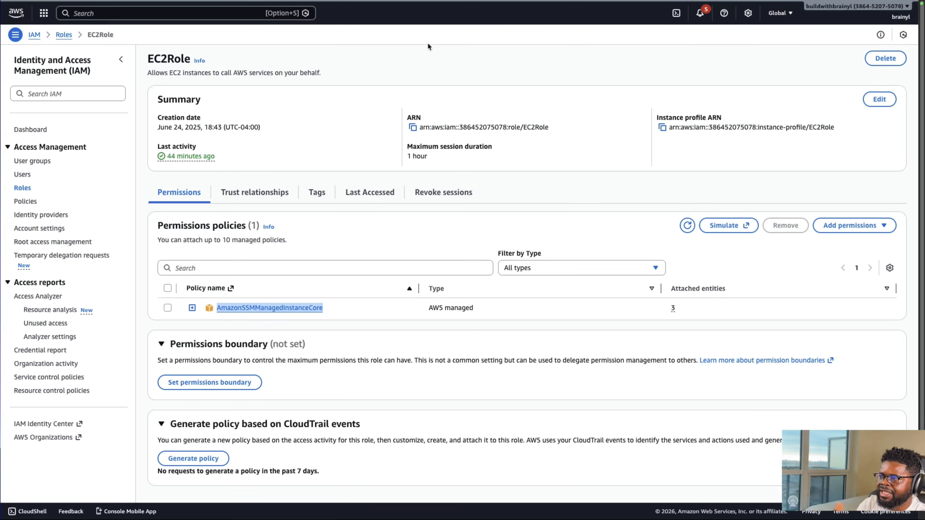
mouse_move(251, 2)
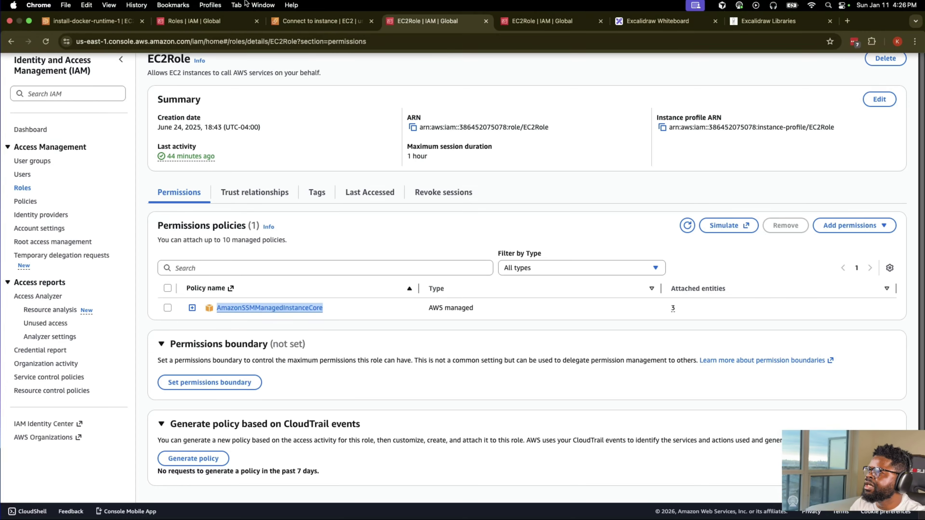
- Return to the connection page, start a Session Manager session on MyCustomEC2 and switch to root with sudo su
left_click(320, 21)
left_click(852, 377)
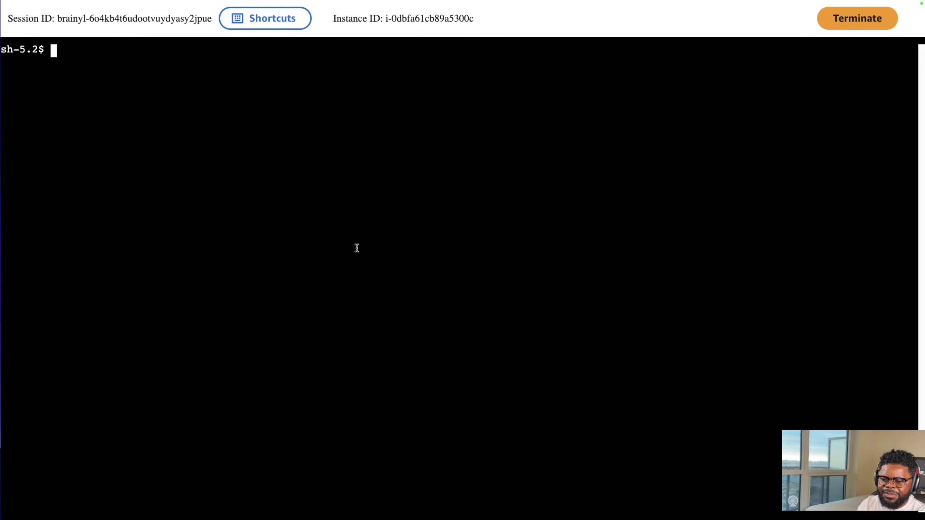
type("sudo")
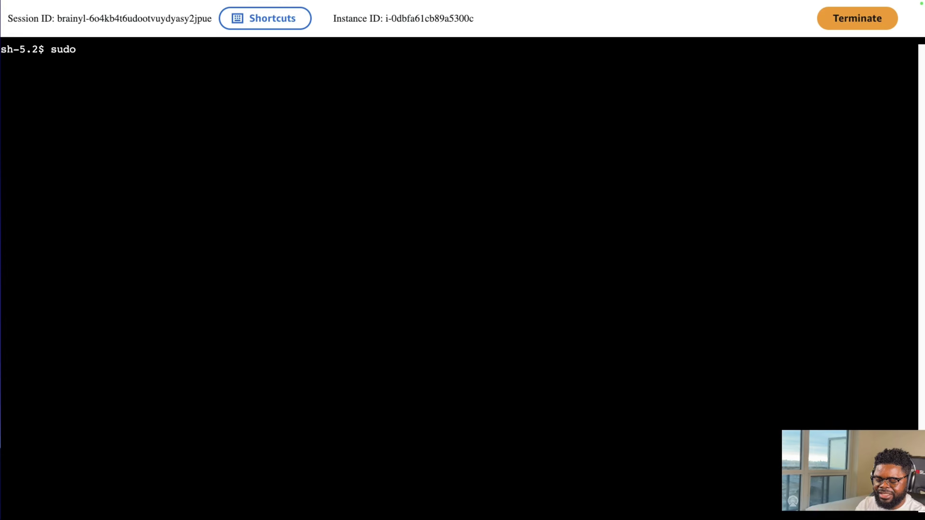
key("Return")
type("o")
key("BackSpace")
type("sydo")
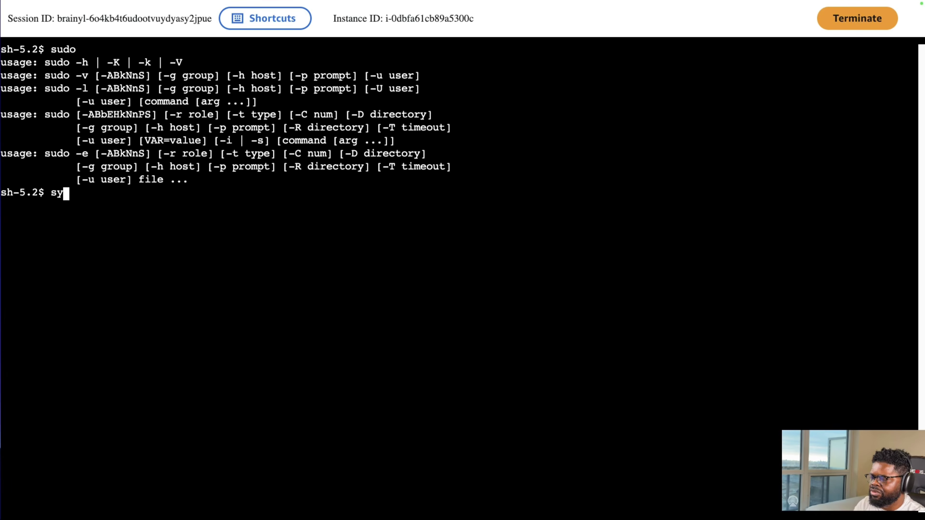
key("BackSpace")
key("BackSpace")
key("BackSpace")
type("udo su")
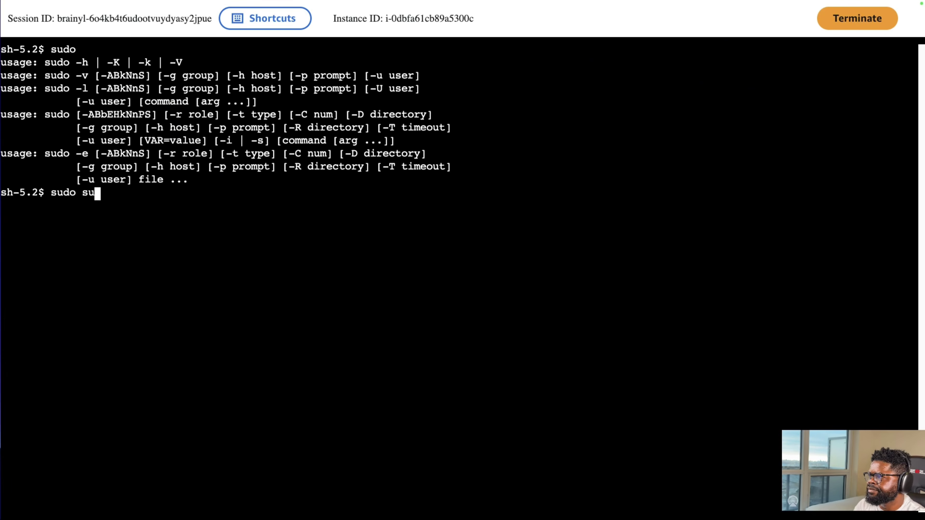
key("Return")
- Clear the terminal and check the installed Docker version twice with docker --version
type("do")
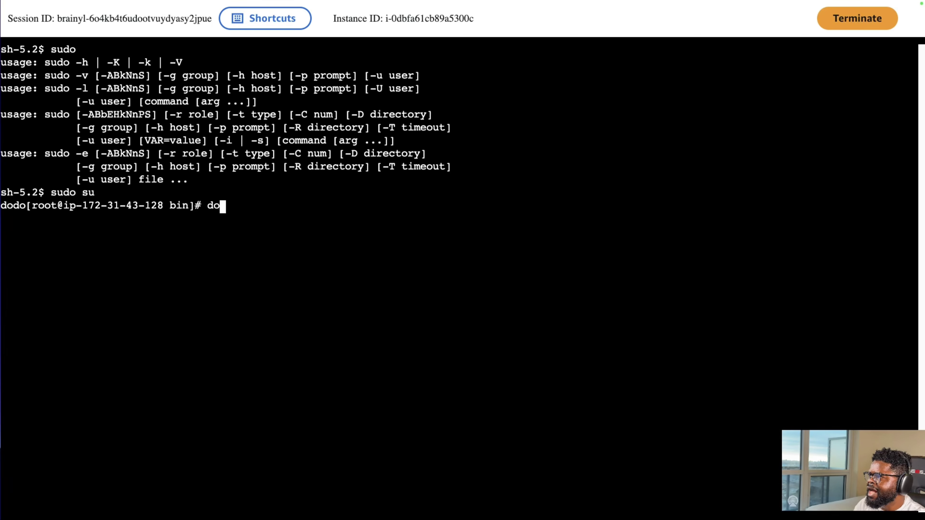
key("BackSpace")
key("BackSpace")
type("clear")
key("Return")
type("do")
key("BackSpace")
key("BackSpace")
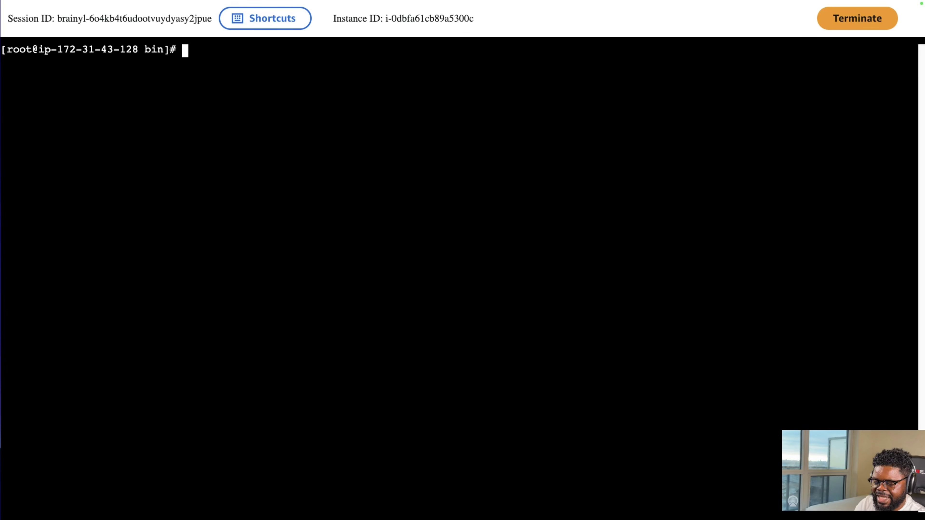
type("docker --version")
key("Return")
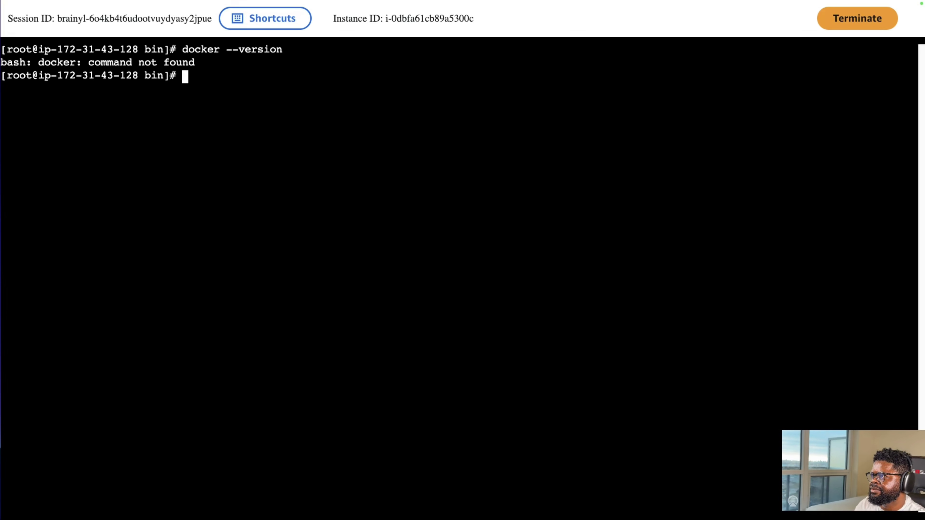
key("Up")
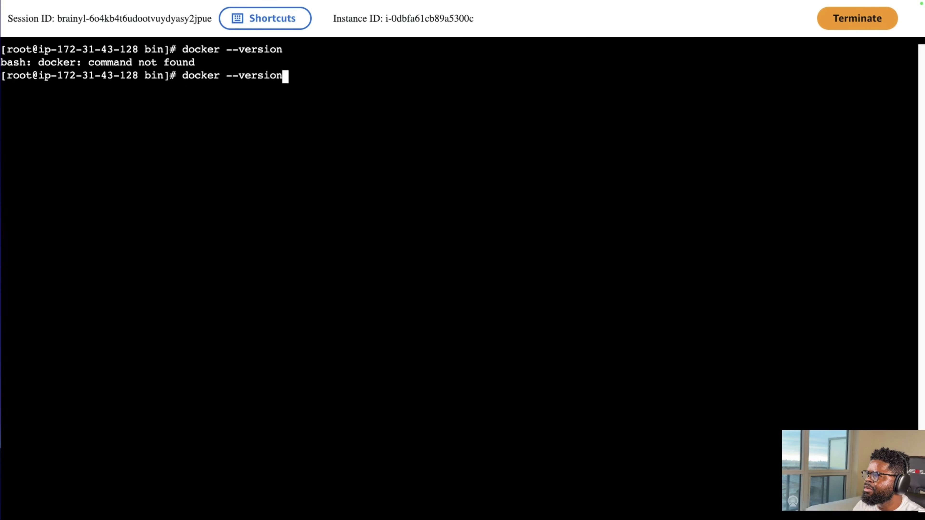
key("Return")
- Return to MyCustomEC2's instance details, refresh them and start another Session Manager session
mouse_move(170, 9)
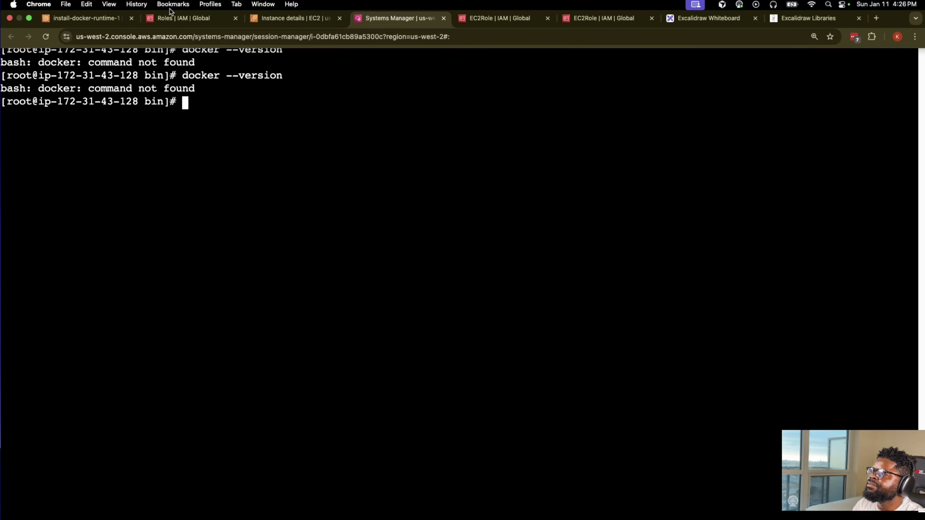
left_click(288, 18)
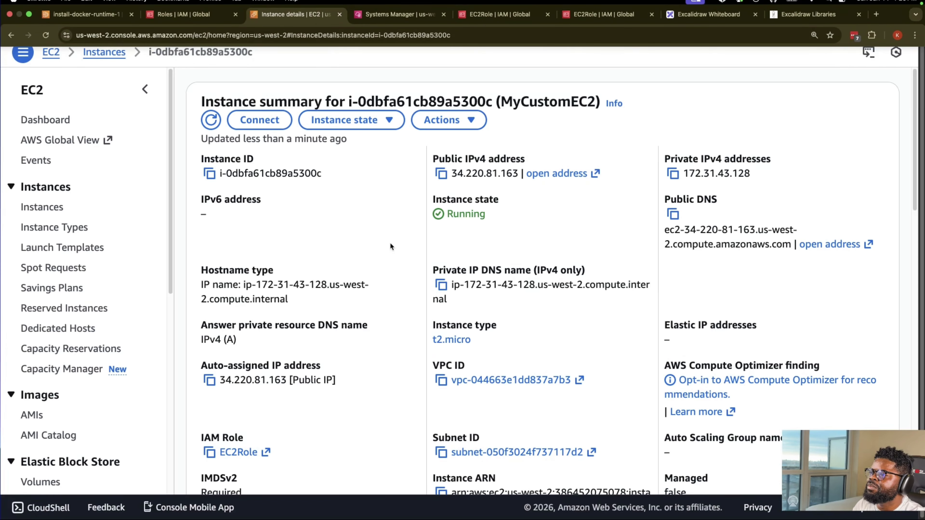
left_click(209, 119)
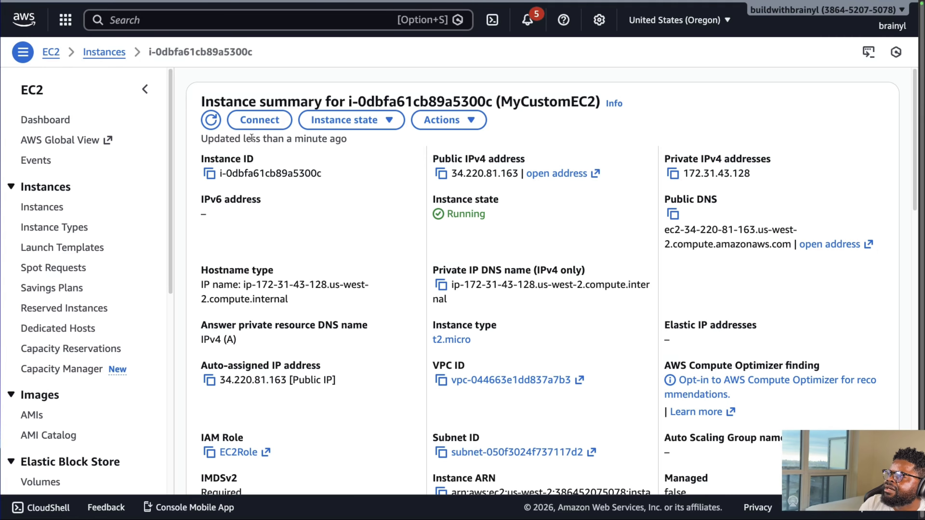
left_click(270, 120)
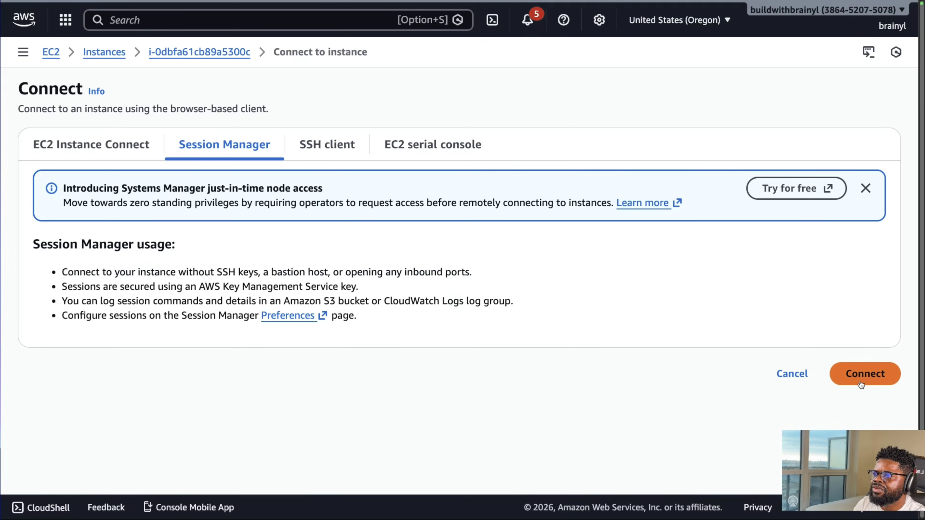
left_click(860, 383)
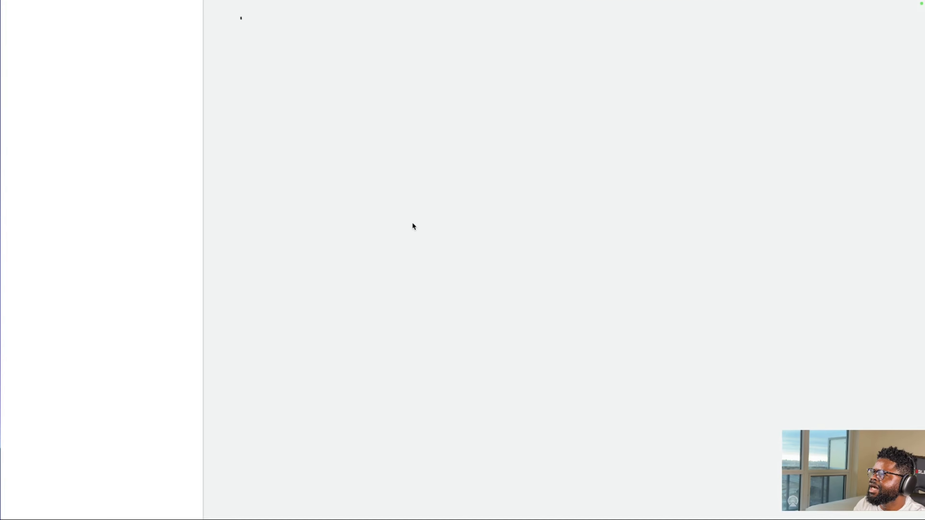
- Switch to the root user in the new session with sudo su
type("s")
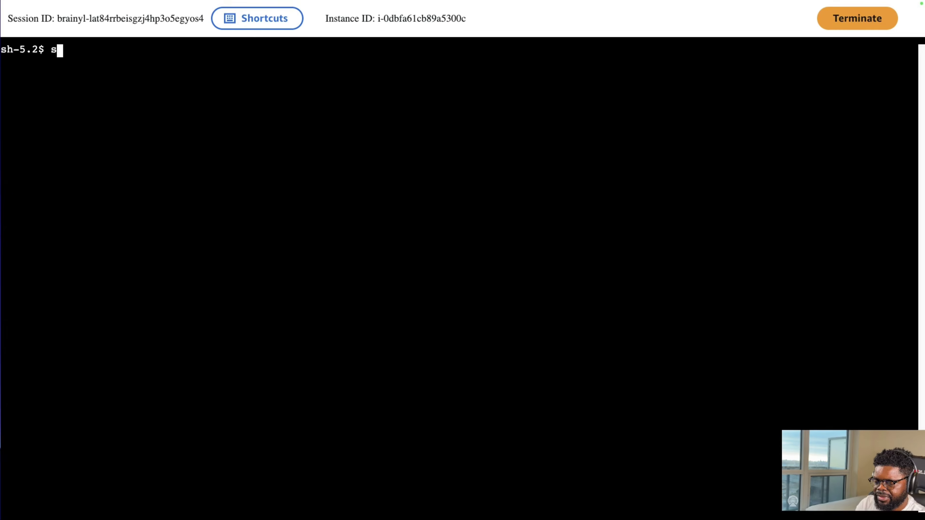
type("udo syu")
key("Return")
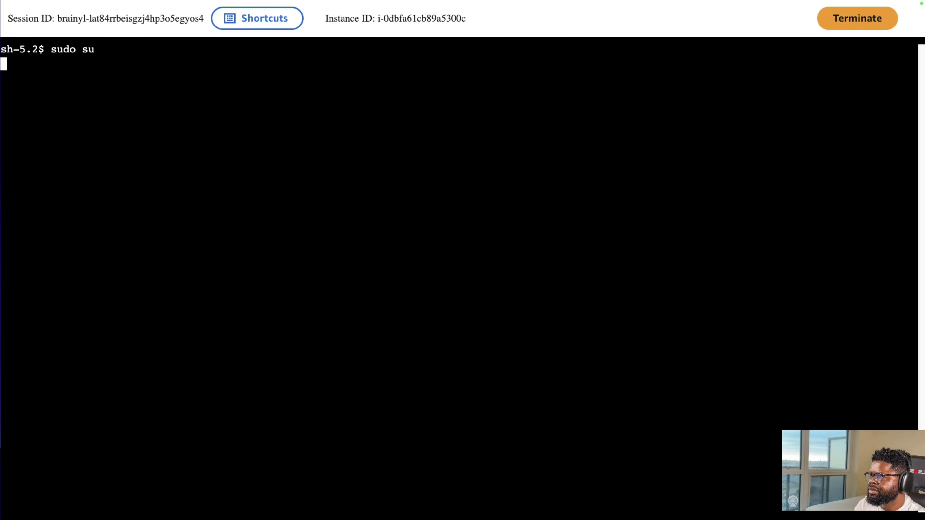
- Check the installed Docker version twice with docker --version
type("diocker")
key("BackSpace")
key("BackSpace")
key("BackSpace")
key("BackSpace")
key("BackSpace")
key("BackSpace")
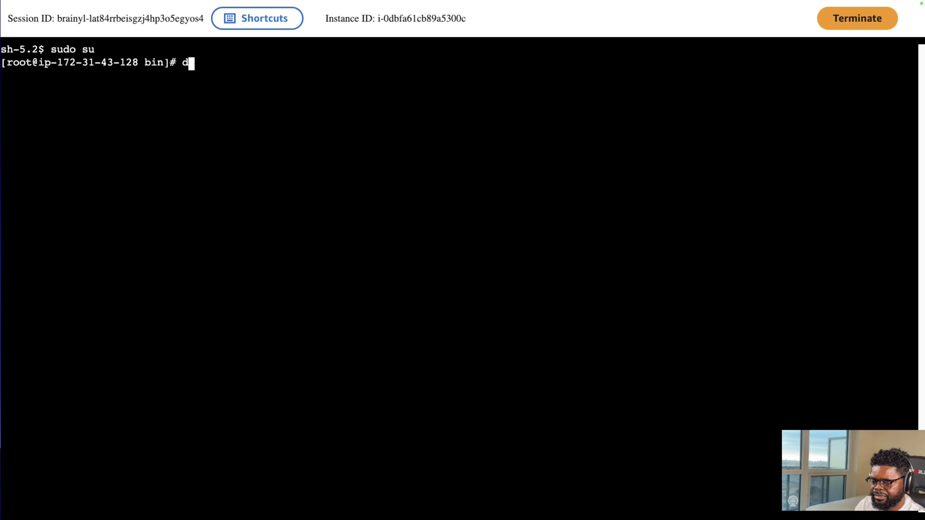
type("ocker --version")
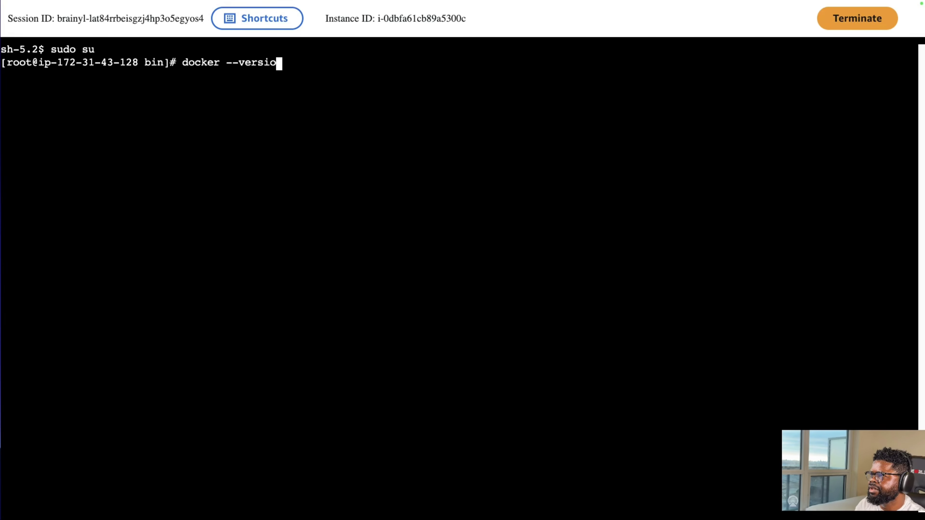
key("Return")
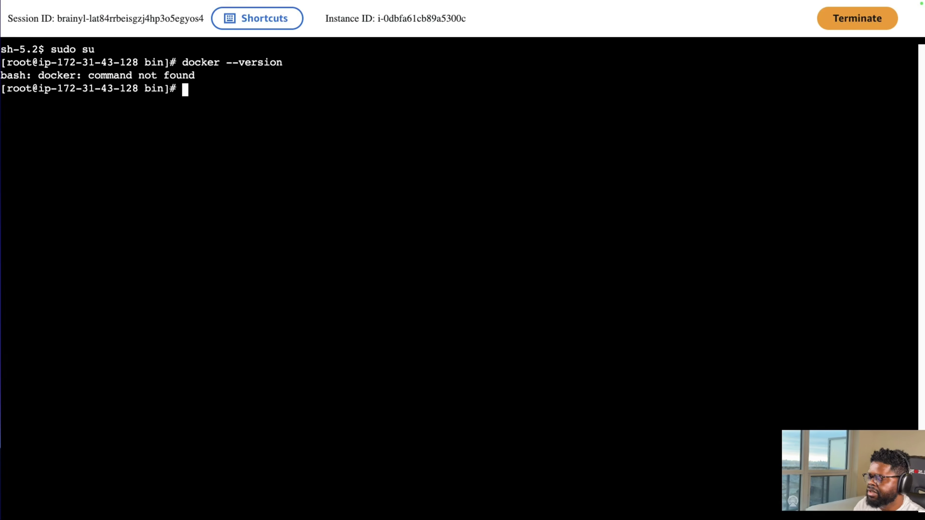
type("docker --v")
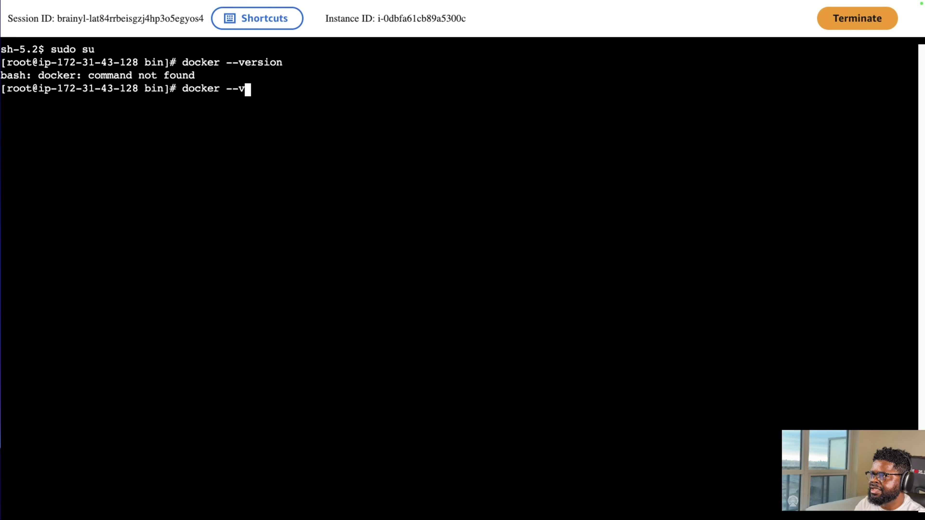
type("ersion")
key("Return")
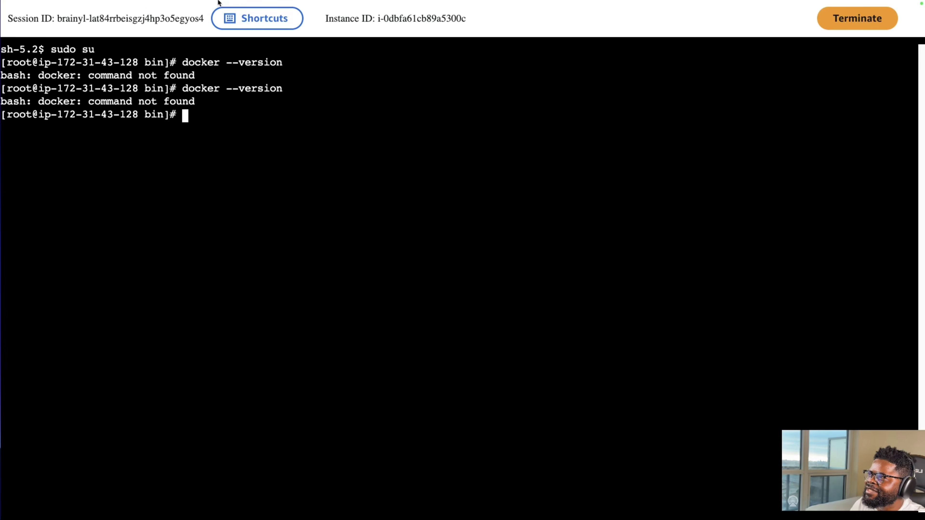
- Return to the EC2 instances list, open MyCustomEC2's instance summary and examine its AMI and launch details
left_click(252, 20)
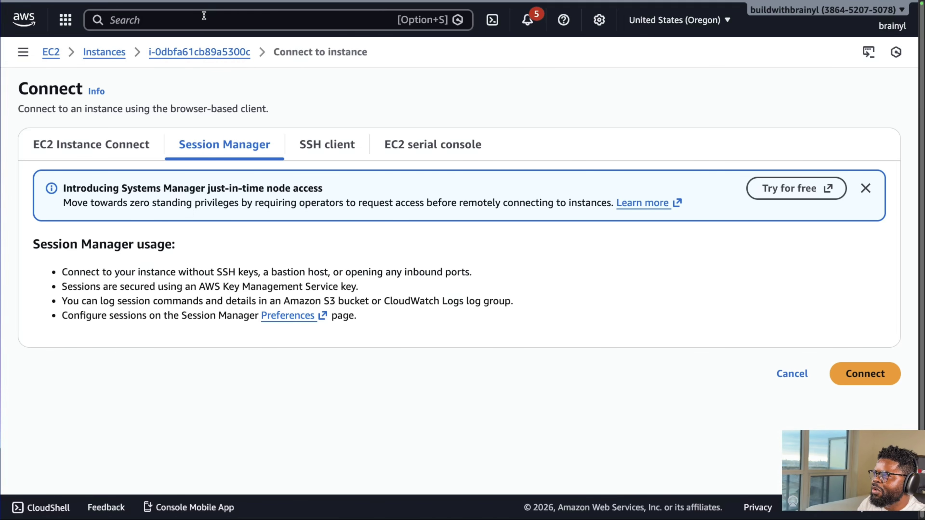
left_click(104, 52)
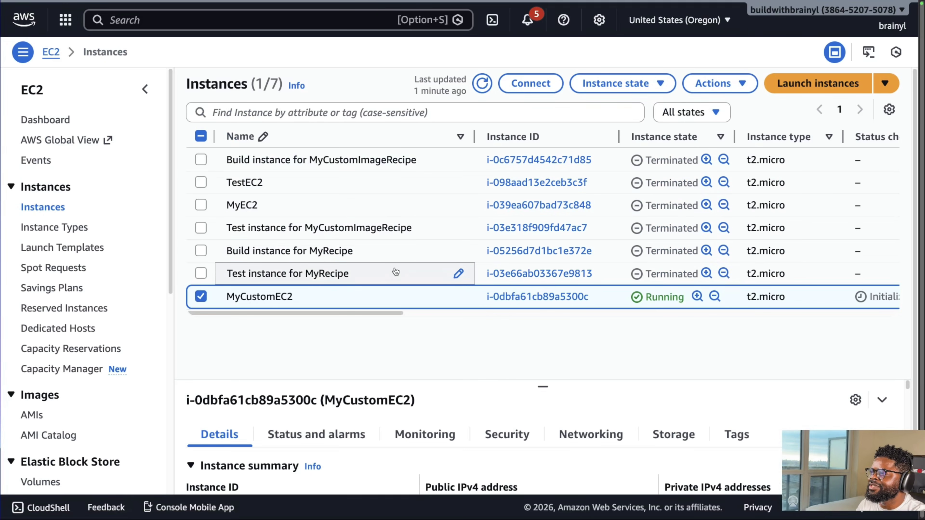
left_click(550, 296)
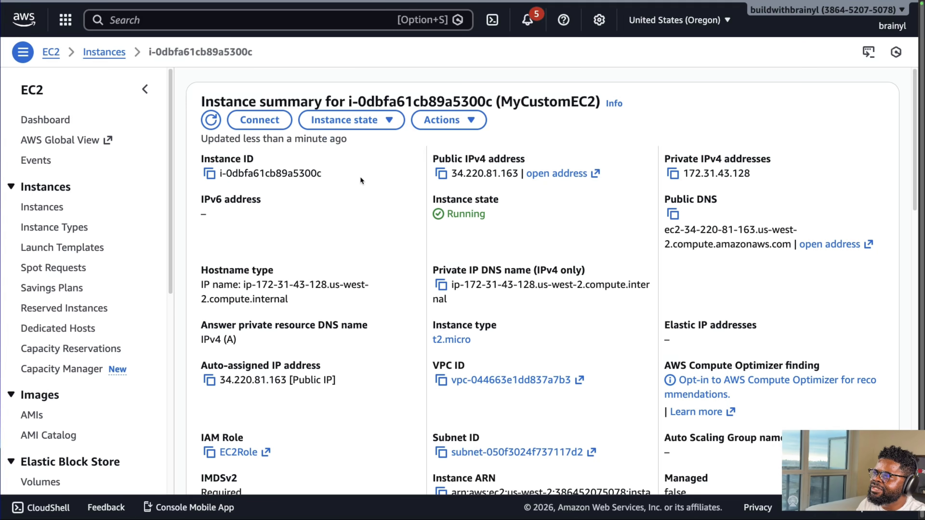
scroll(536, 339, "down", 10)
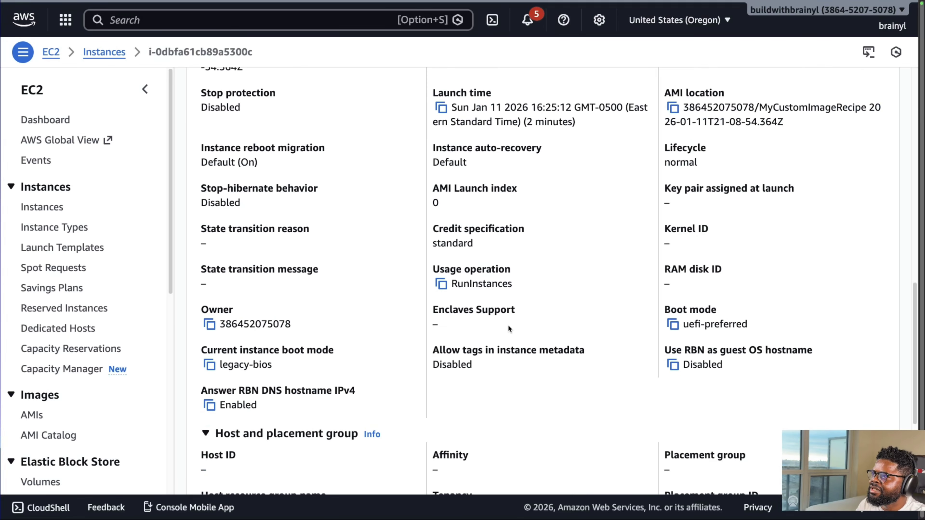
scroll(508, 329, "down", 4)
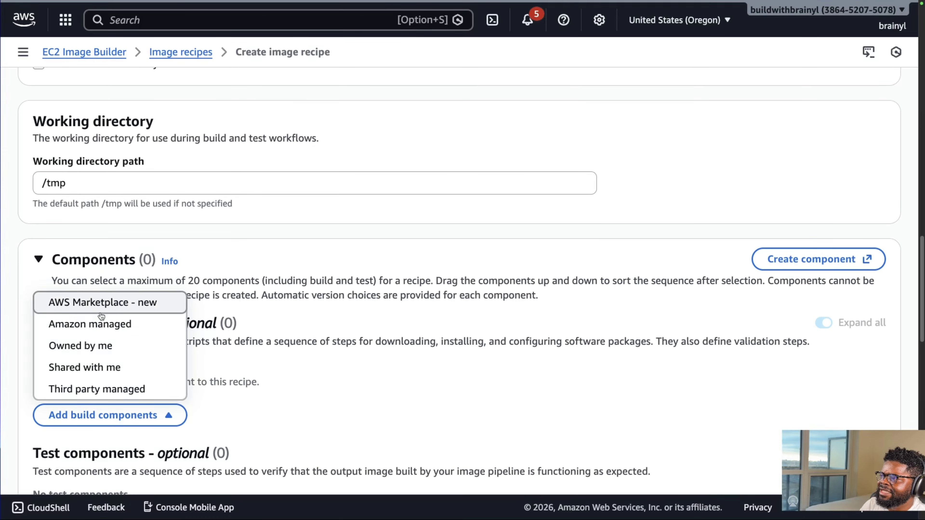
left_click(116, 346)
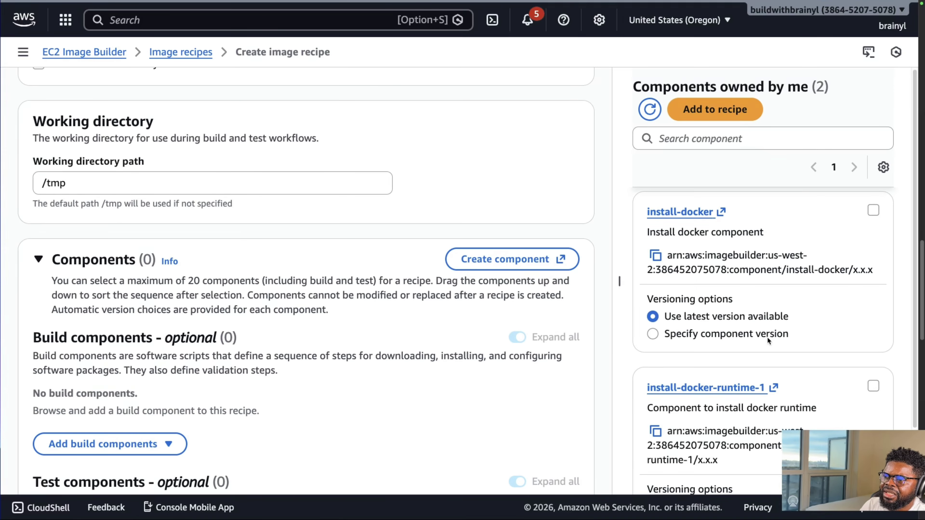
left_click(874, 384)
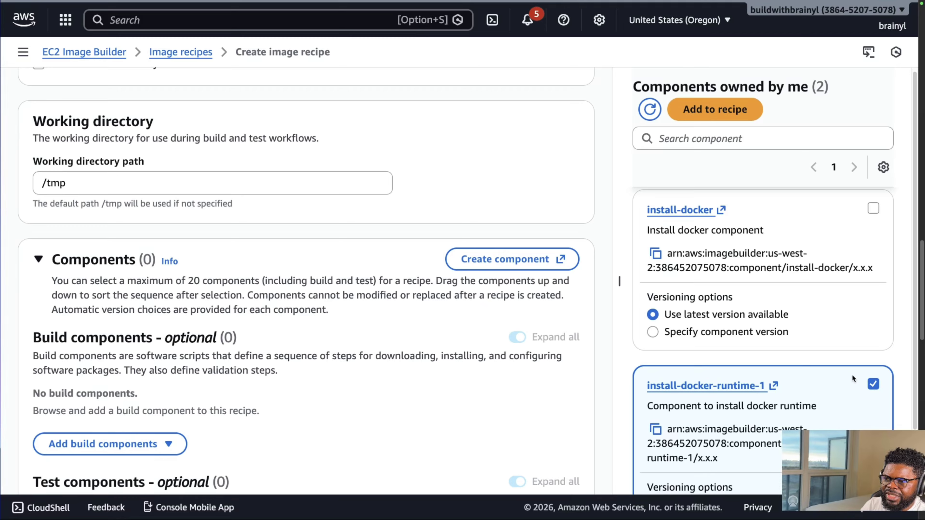
scroll(735, 371, "down", 3)
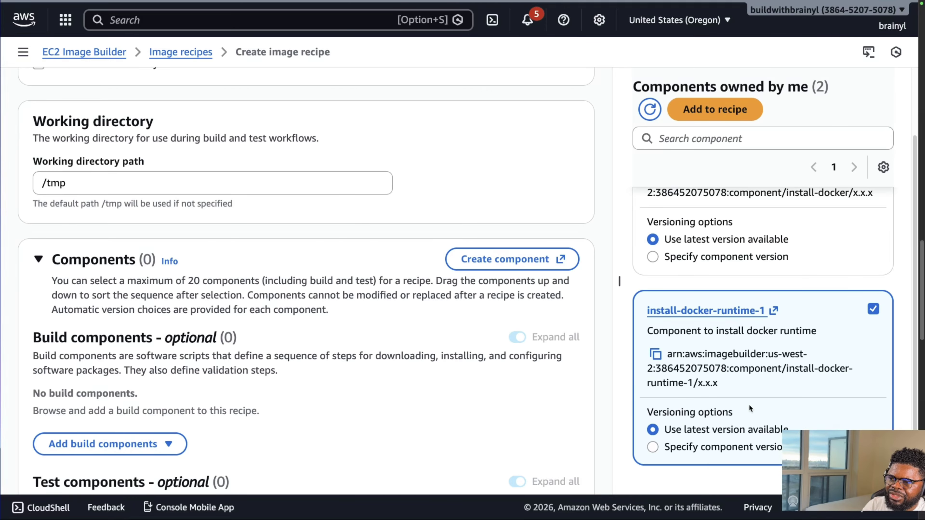
scroll(378, 335, "down", 10)
scroll(378, 336, "up", 20)
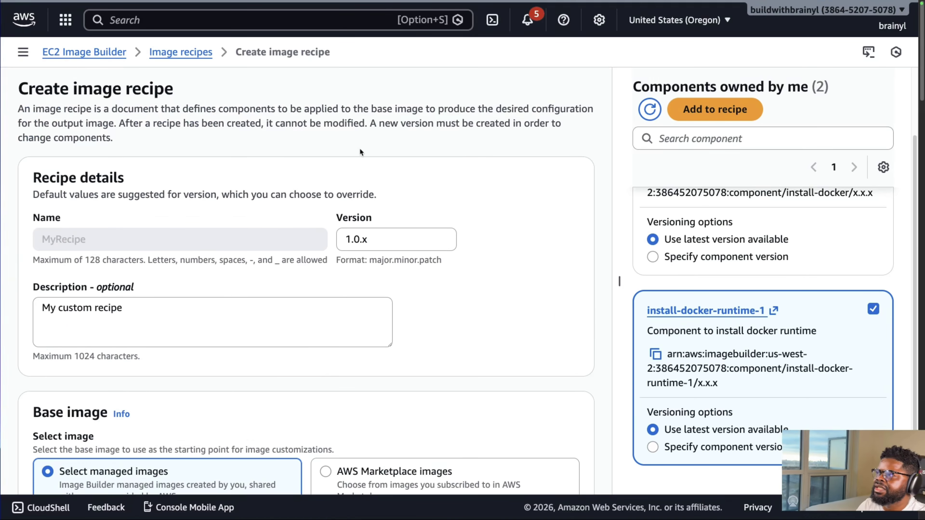
- Return to the EC2 Image Builder pipelines, open my-custom-image-pipeline for editing and proceed to its recipe selection
left_click(74, 54)
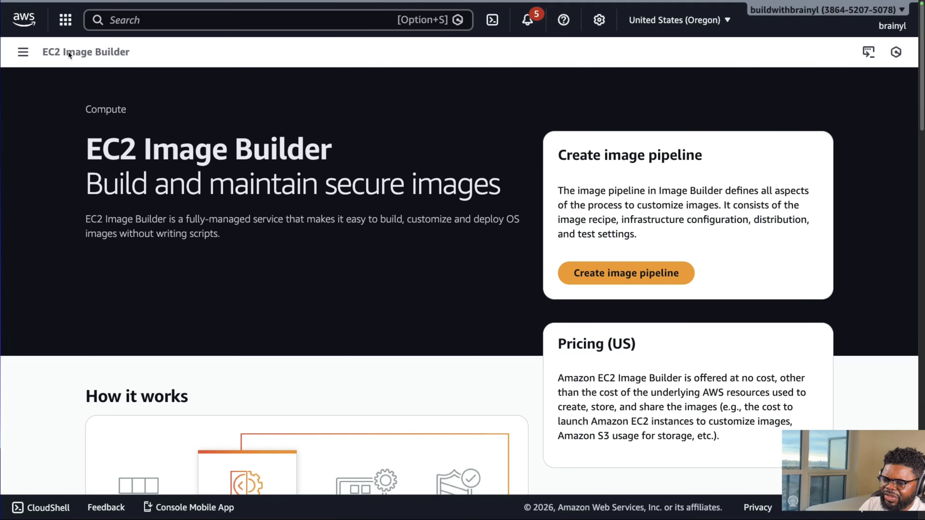
left_click(22, 52)
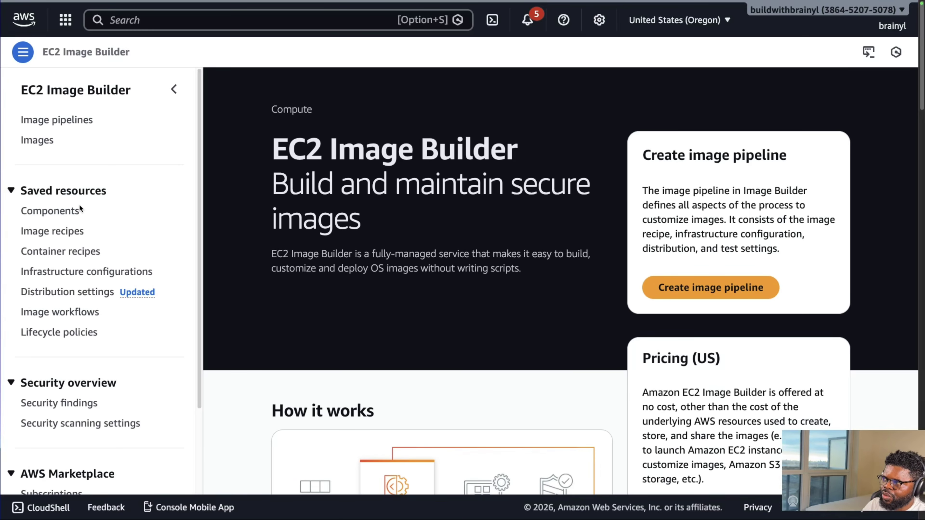
left_click(58, 120)
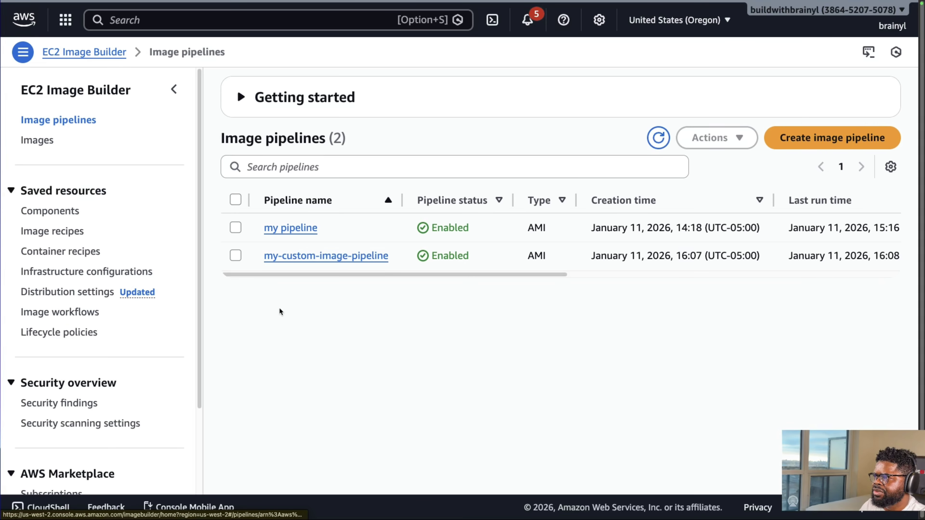
left_click(298, 256)
left_click(856, 88)
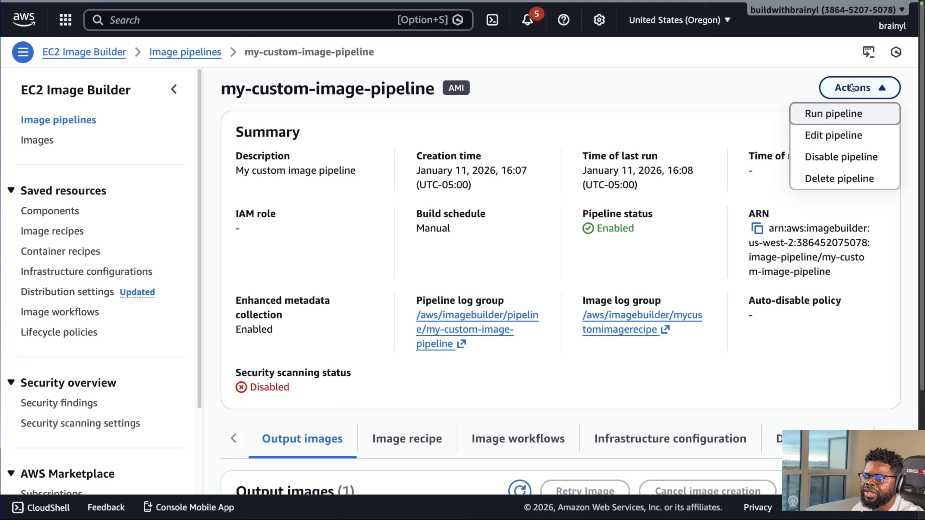
left_click(845, 132)
scroll(811, 162, "down", 15)
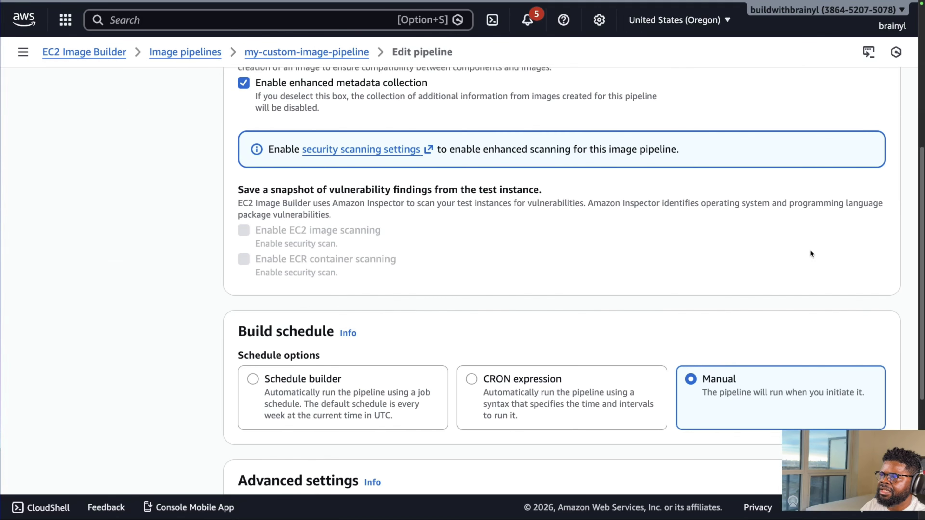
left_click(875, 454)
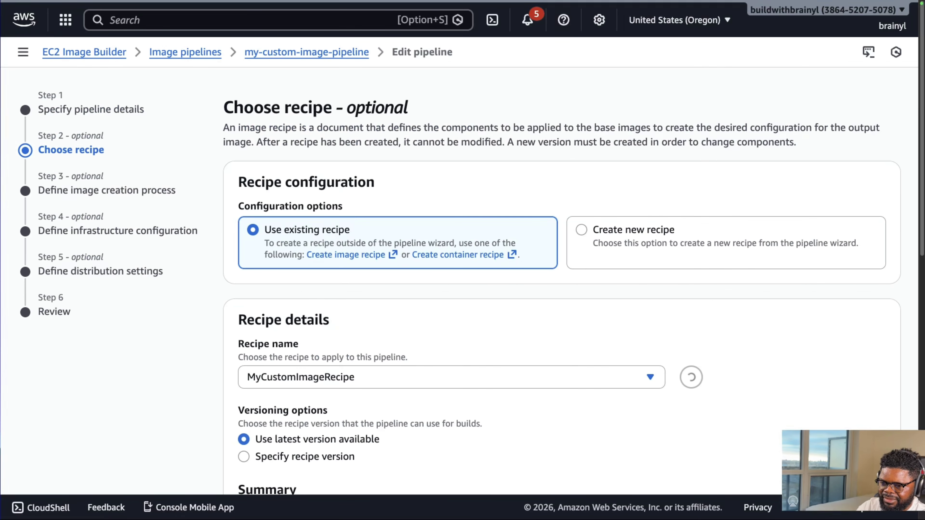
- Examine the pipeline's recipe details, including the recipe version and its build and test components
scroll(652, 296, "down", 6)
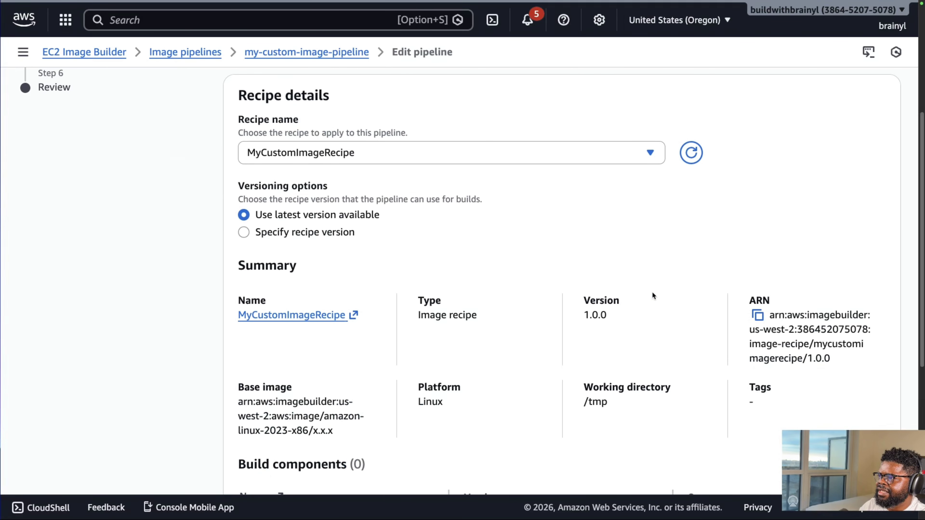
scroll(317, 321, "down", 5)
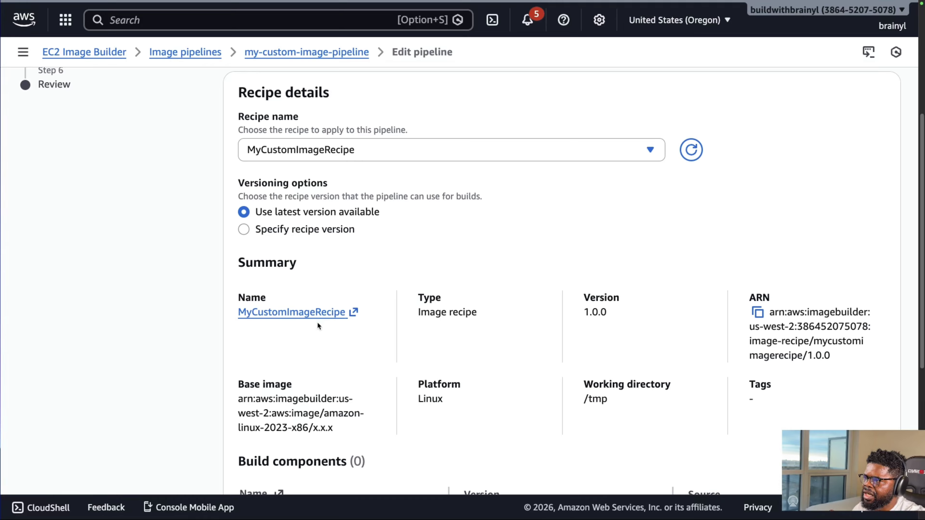
scroll(499, 317, "down", 3)
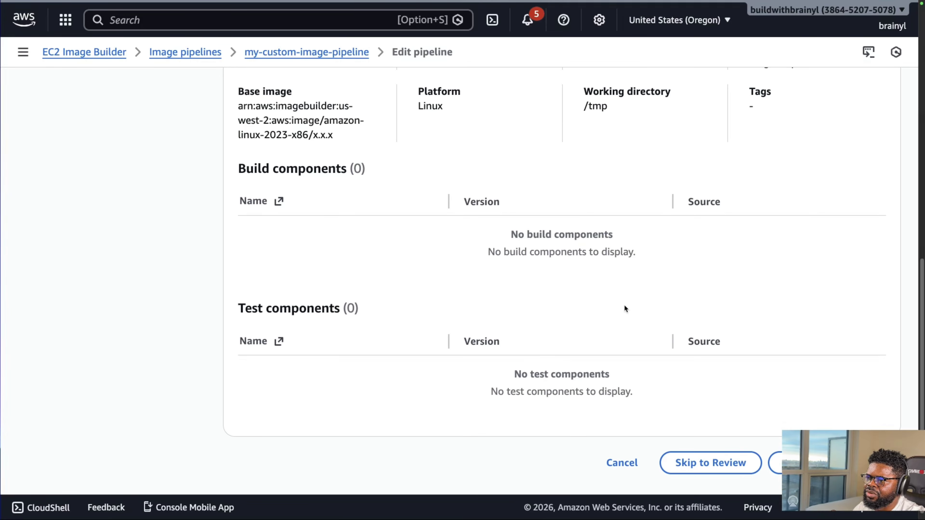
scroll(624, 307, "up", 6)
scroll(367, 259, "up", 9)
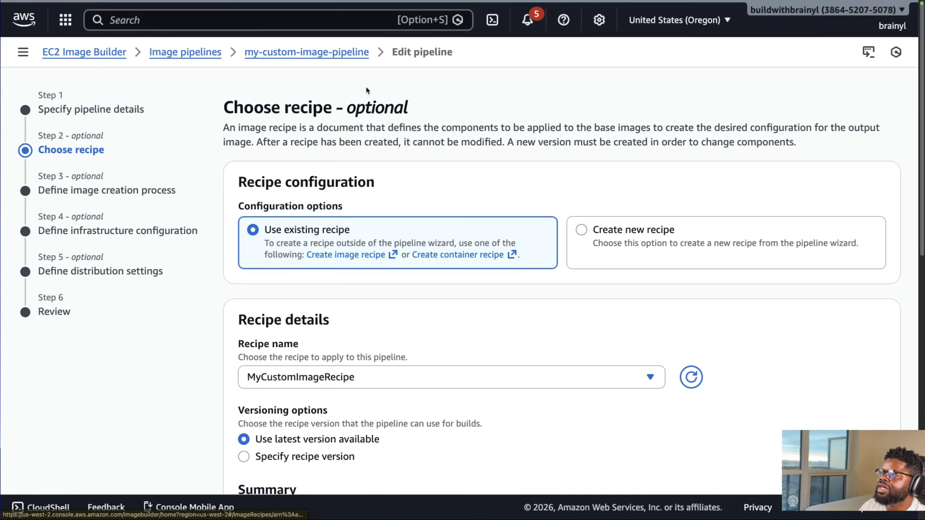
scroll(338, 168, "down", 9)
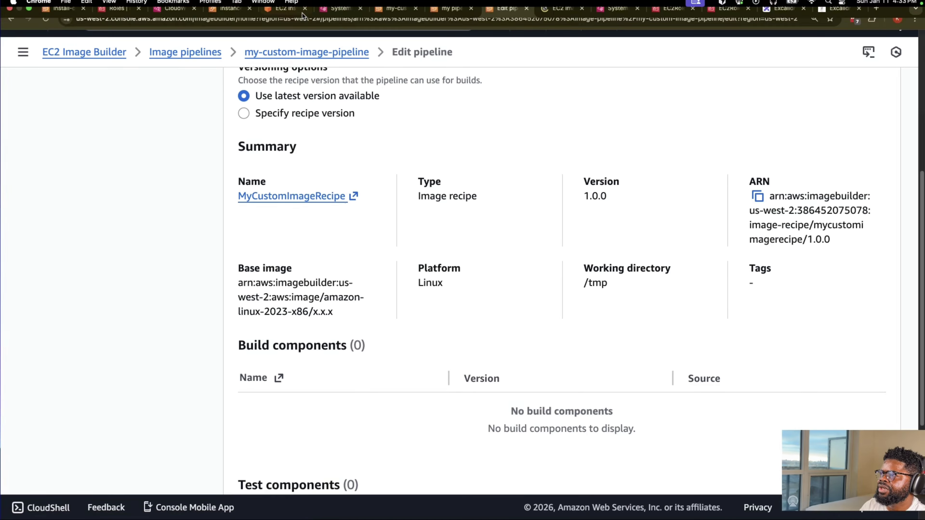
scroll(309, 120, "up", 10)
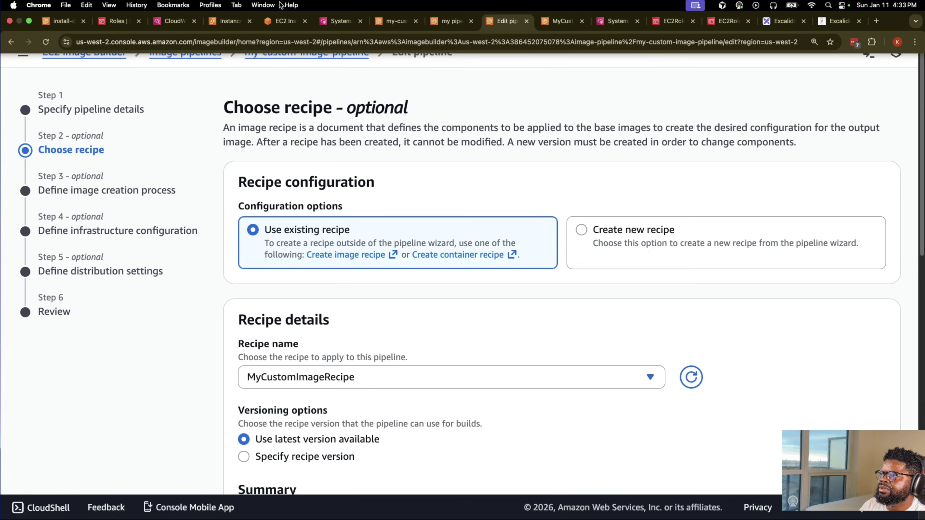
- Open MyCustomImageRecipe, start creating a new version of it and set the version to 1.0.1
mouse_move(224, 2)
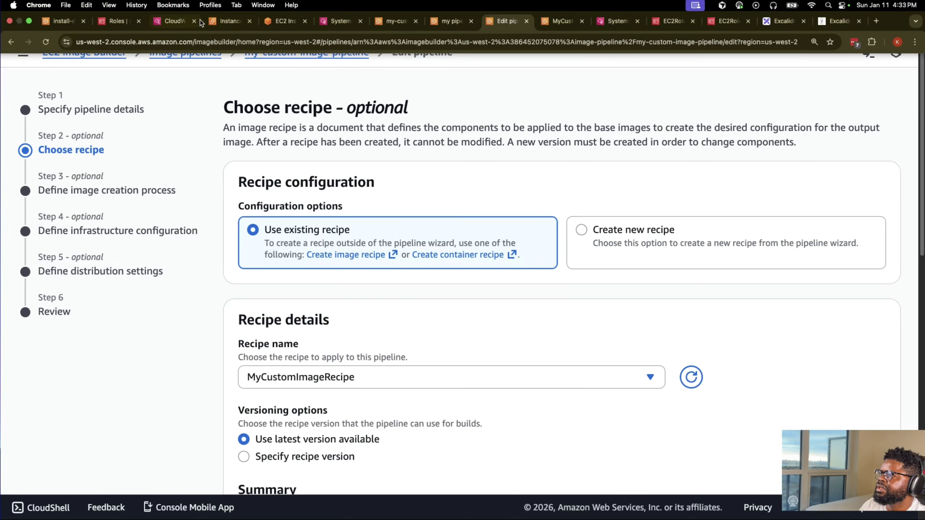
left_click(561, 21)
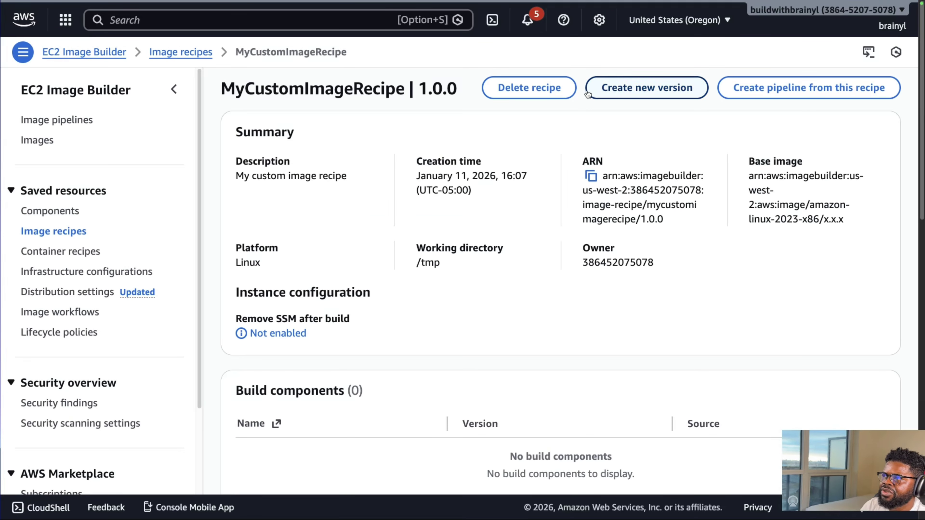
scroll(706, 131, "down", 3)
scroll(706, 129, "up", 3)
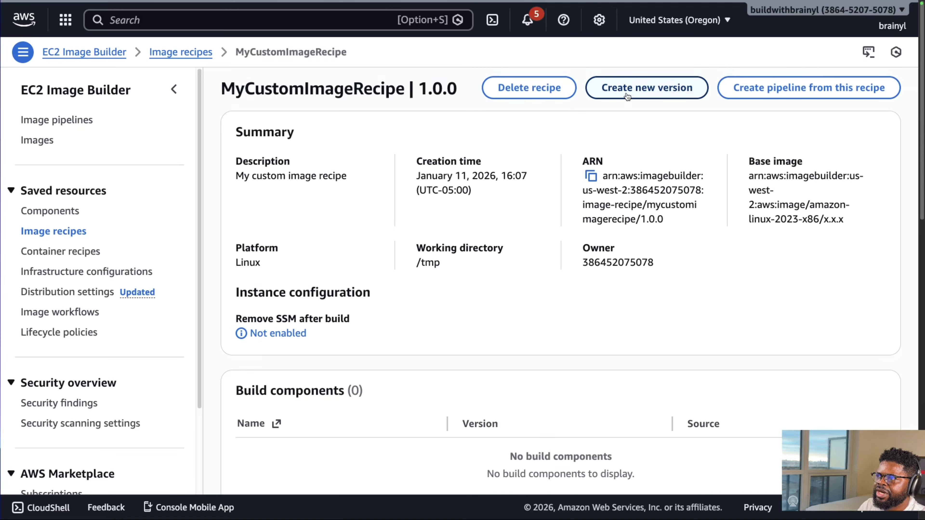
left_click(622, 89)
left_click(381, 232)
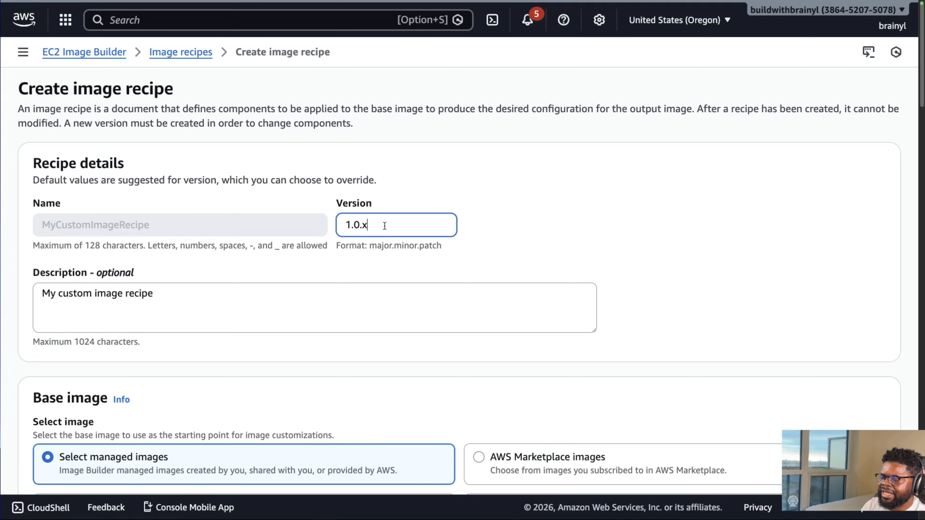
key("BackSpace")
type("1")
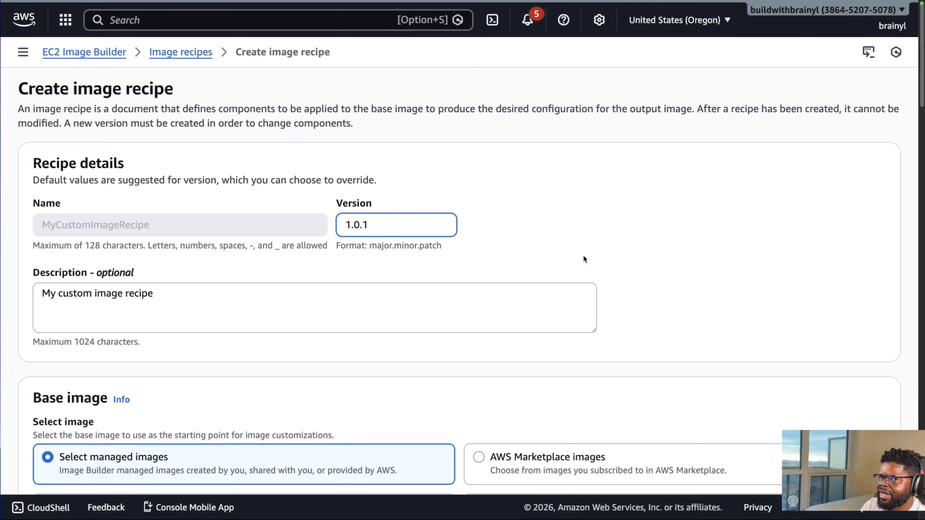
- Browse the Amazon managed build components for the recipe and select amazon-cloudwatch-agent-linux
scroll(584, 255, "down", 5)
scroll(371, 161, "down", 5)
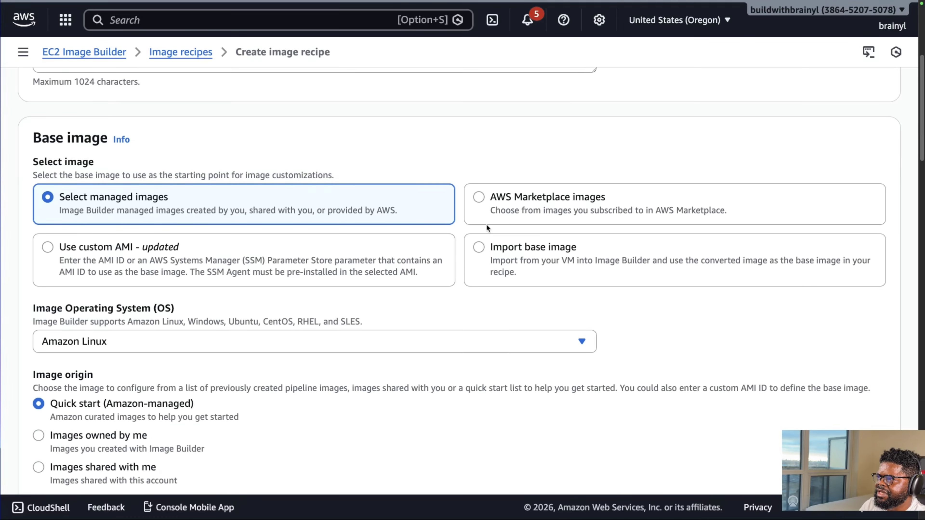
scroll(447, 223, "down", 7)
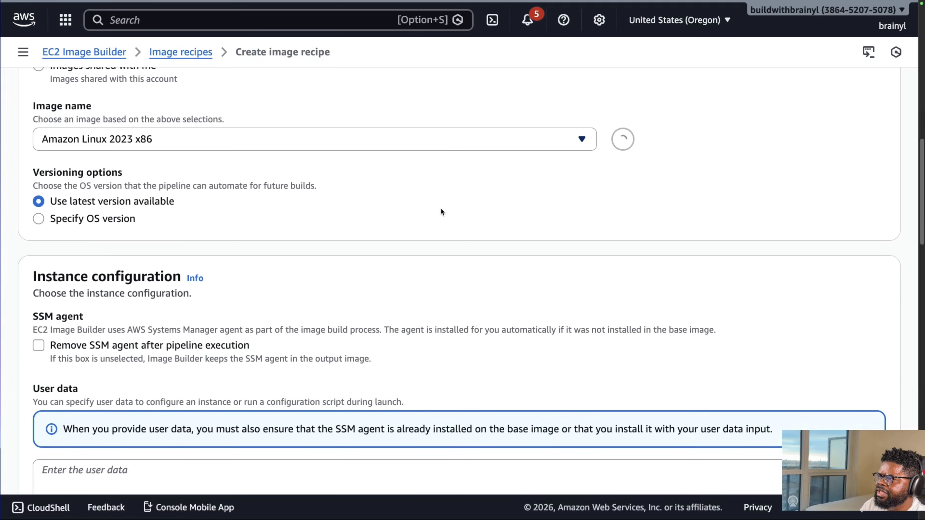
scroll(440, 208, "down", 5)
scroll(489, 310, "down", 10)
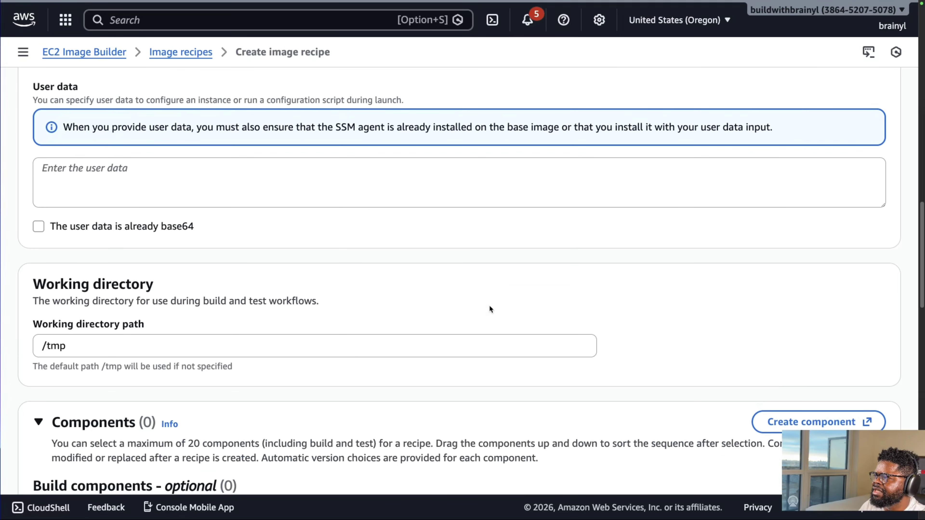
left_click(146, 254)
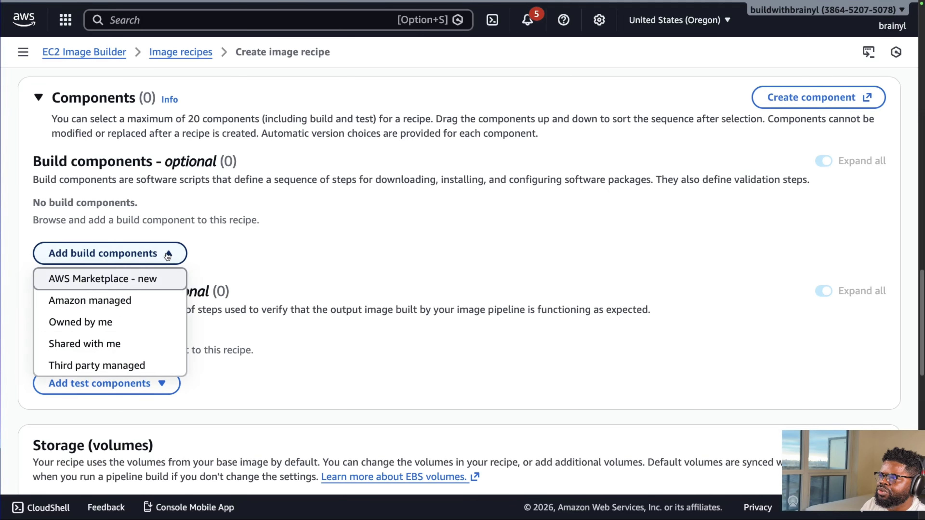
left_click(130, 300)
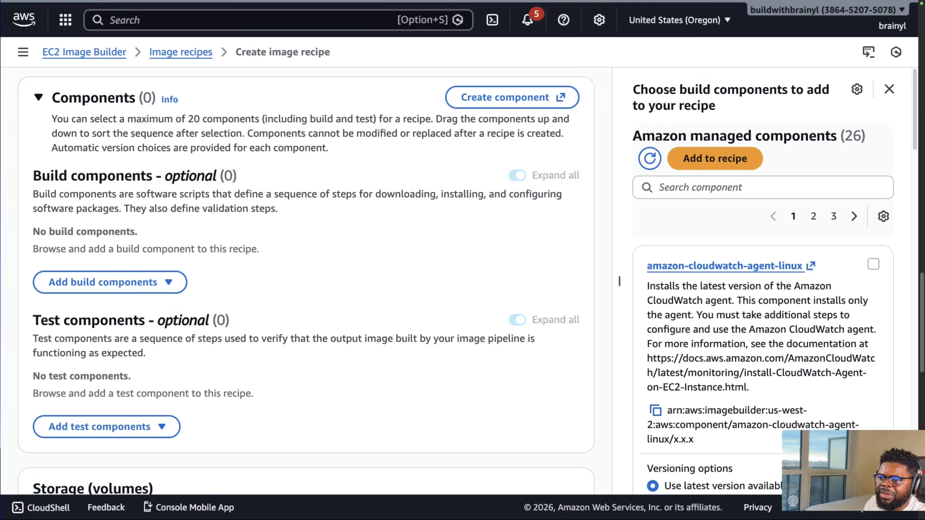
left_click(873, 265)
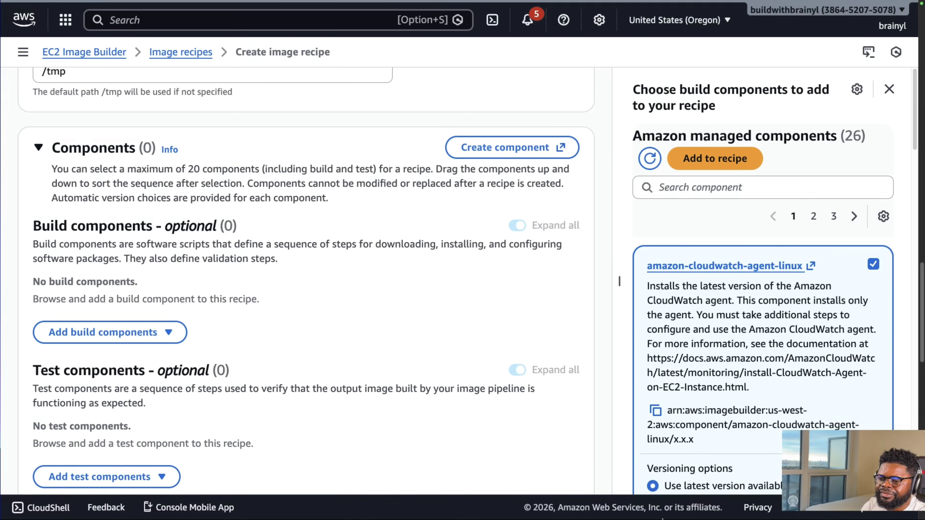
scroll(306, 281, "down", 1)
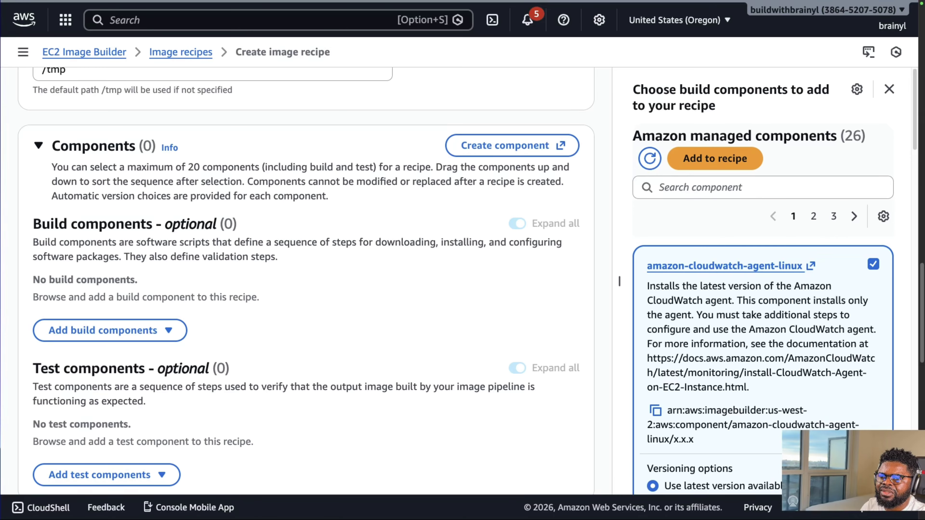
- Search the managed build components for "update", select update-linux as well and add both selected components to the recipe
left_click(736, 182)
type("updae")
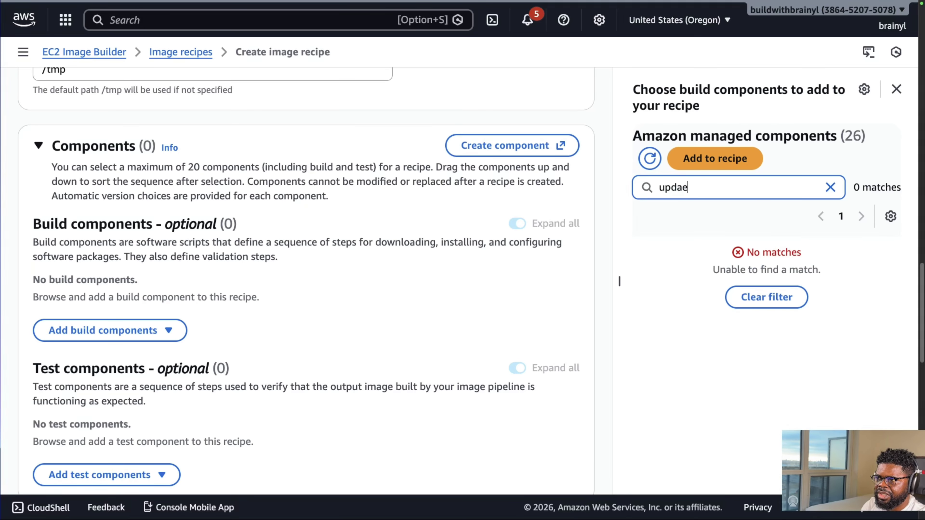
key("BackSpace")
type("te")
left_click(880, 265)
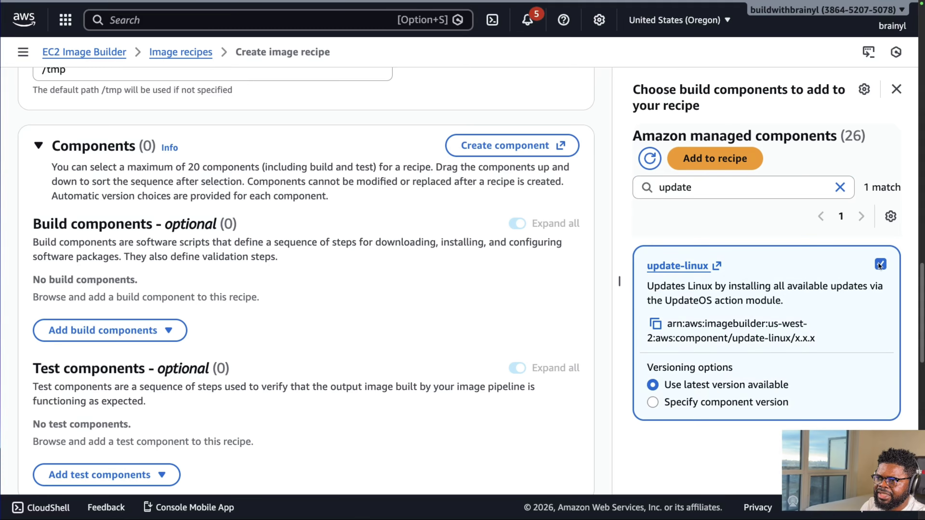
scroll(850, 276, "down", 5)
scroll(834, 294, "up", 4)
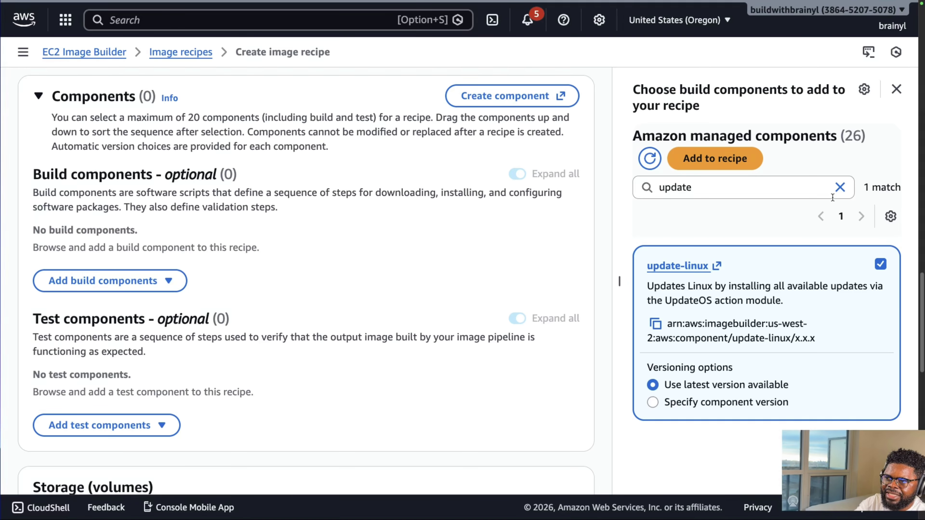
left_click(839, 187)
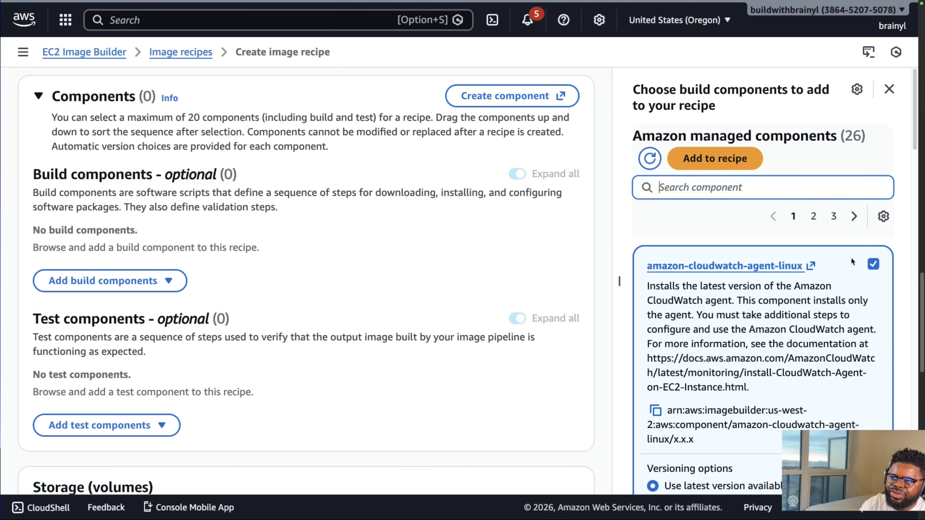
scroll(851, 258, "down", 6)
scroll(850, 259, "up", 6)
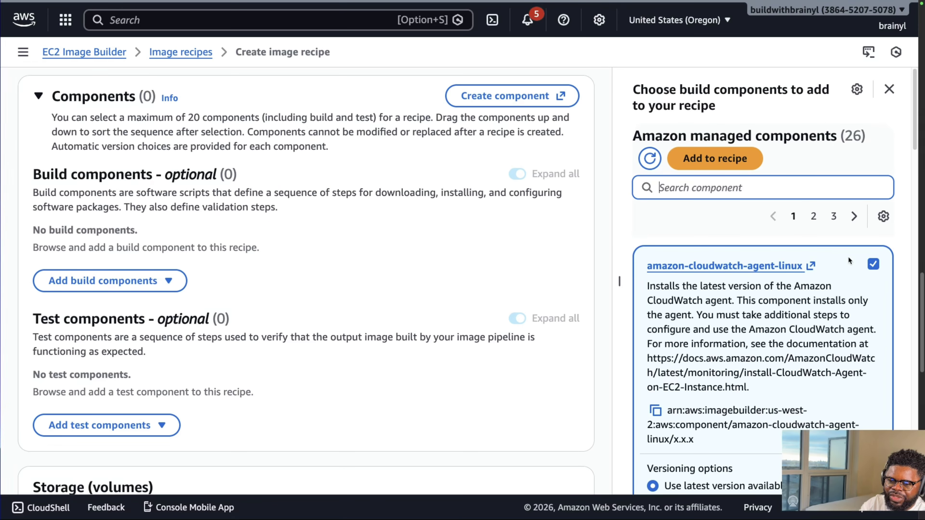
scroll(783, 219, "up", 5)
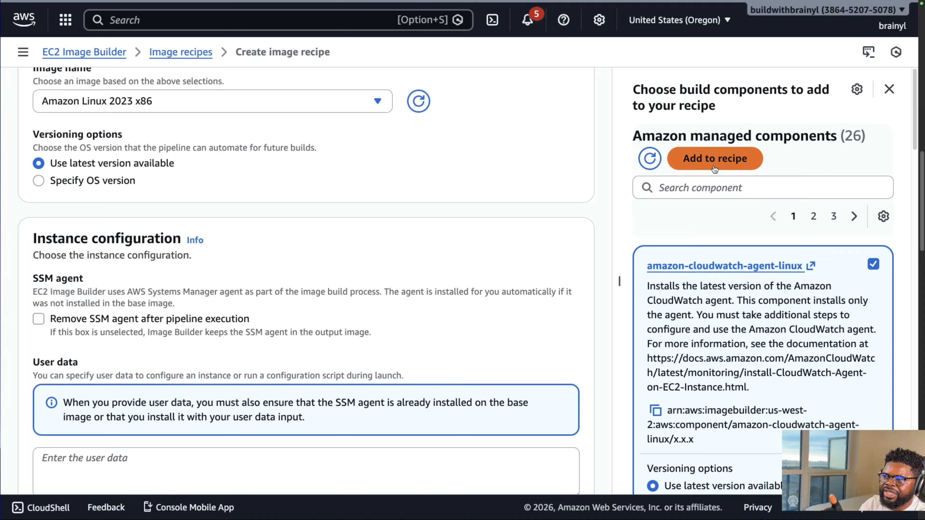
left_click(716, 158)
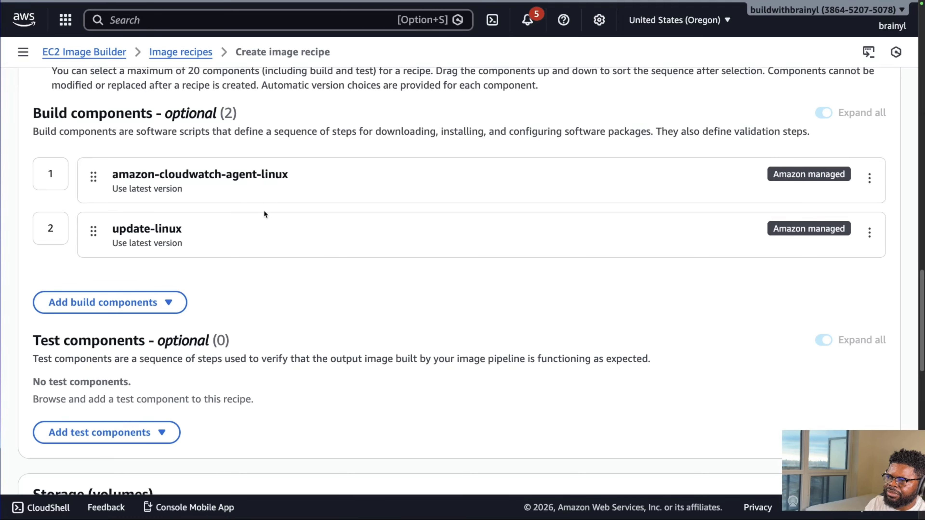
- Add the self-owned build component install-docker-runtime-1 to the recipe
scroll(258, 217, "up", 5)
scroll(258, 217, "down", 9)
scroll(97, 214, "up", 1)
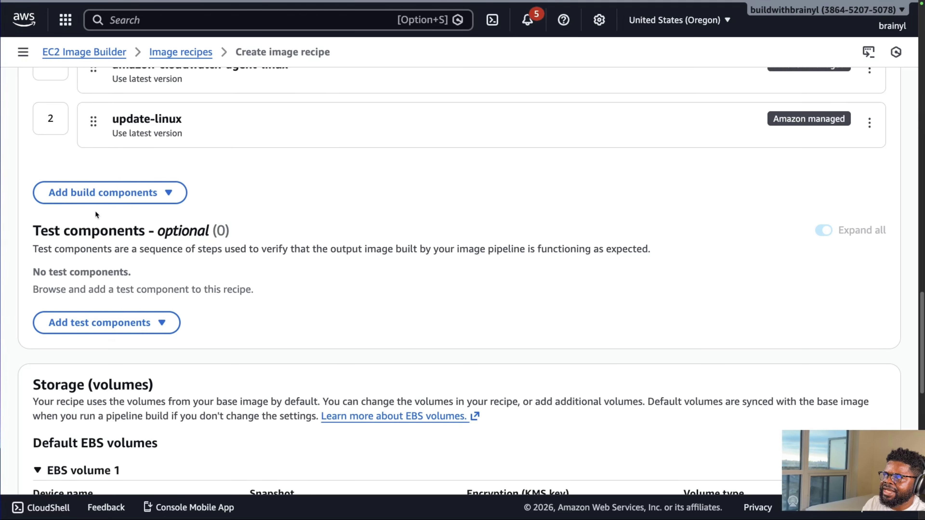
scroll(96, 214, "up", 2)
left_click(120, 281)
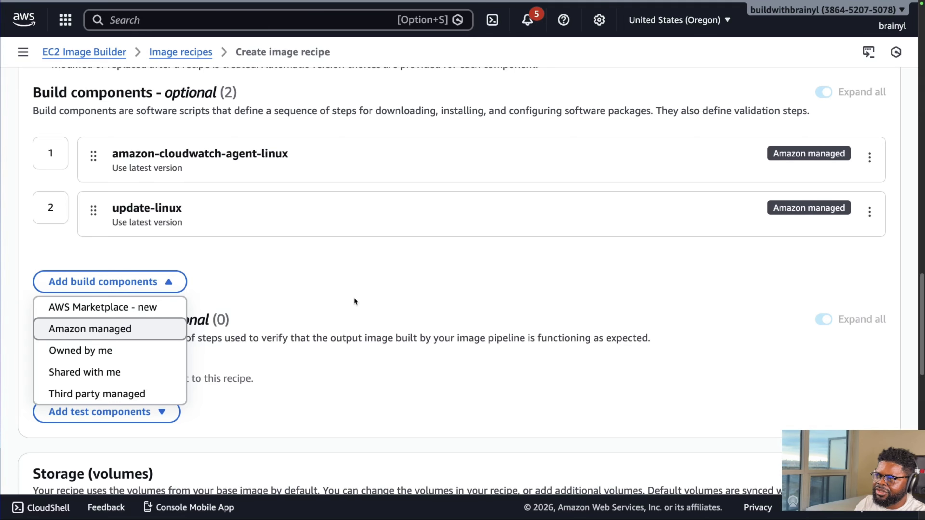
scroll(354, 299, "up", 2)
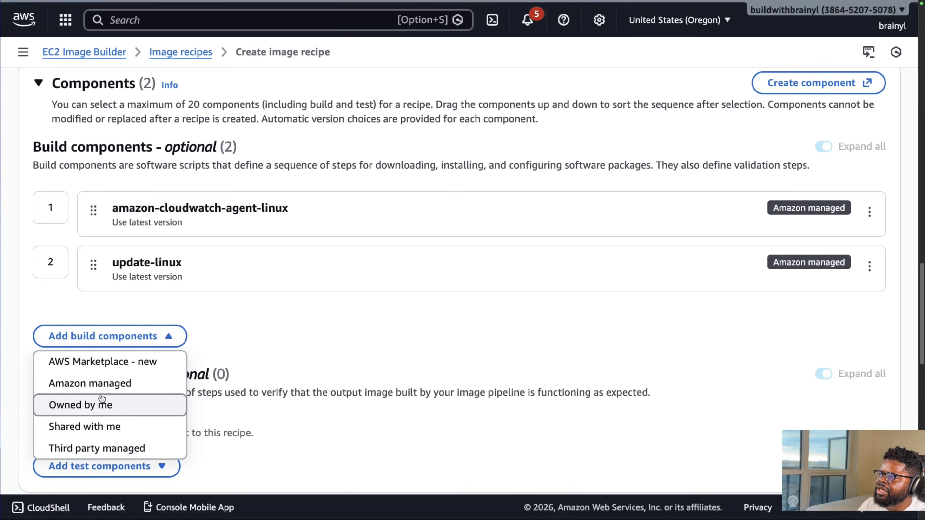
left_click(104, 406)
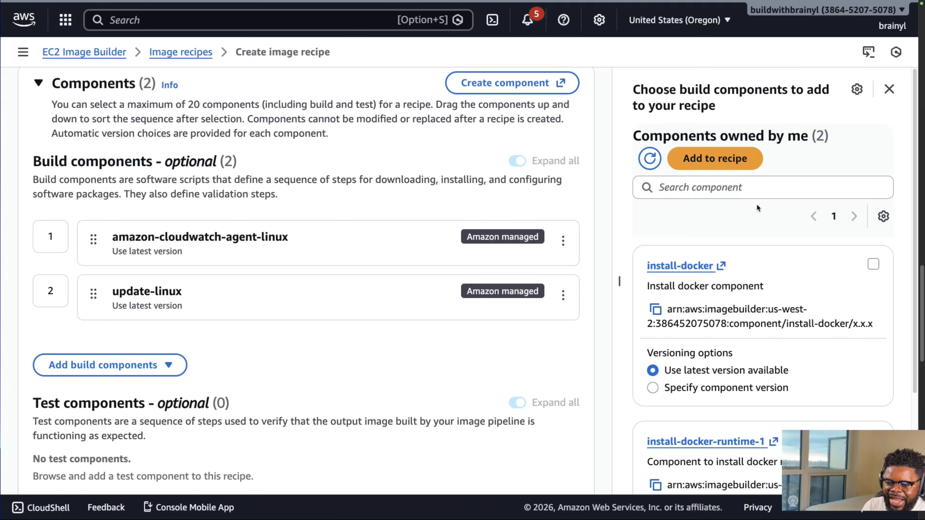
left_click(758, 192)
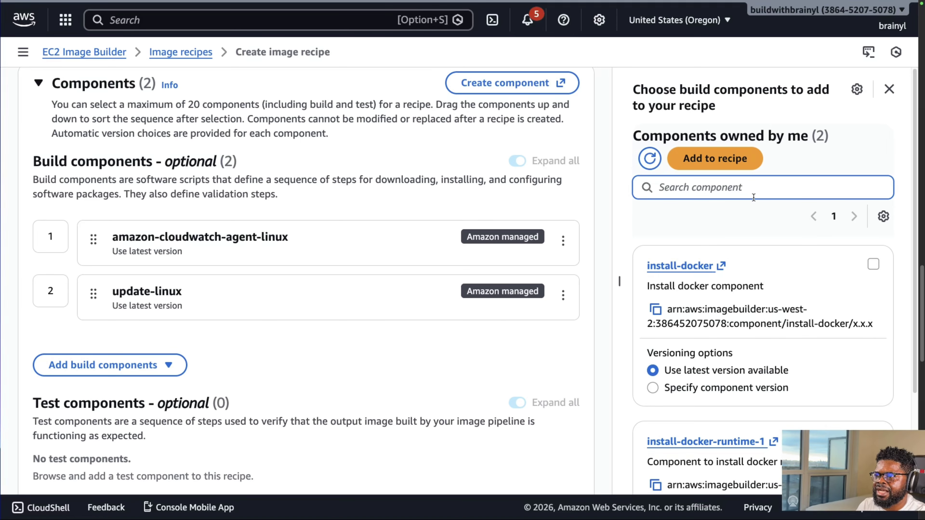
scroll(761, 379, "down", 2)
left_click(874, 373)
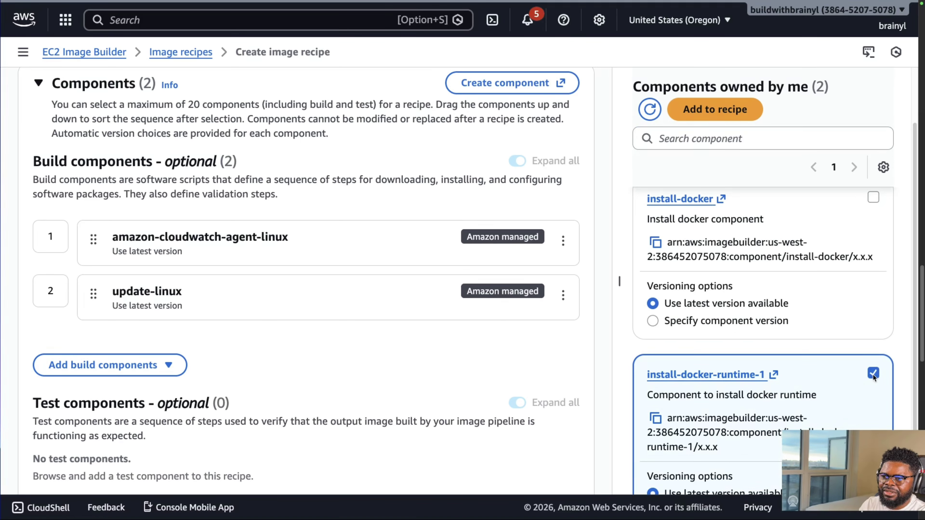
left_click(697, 109)
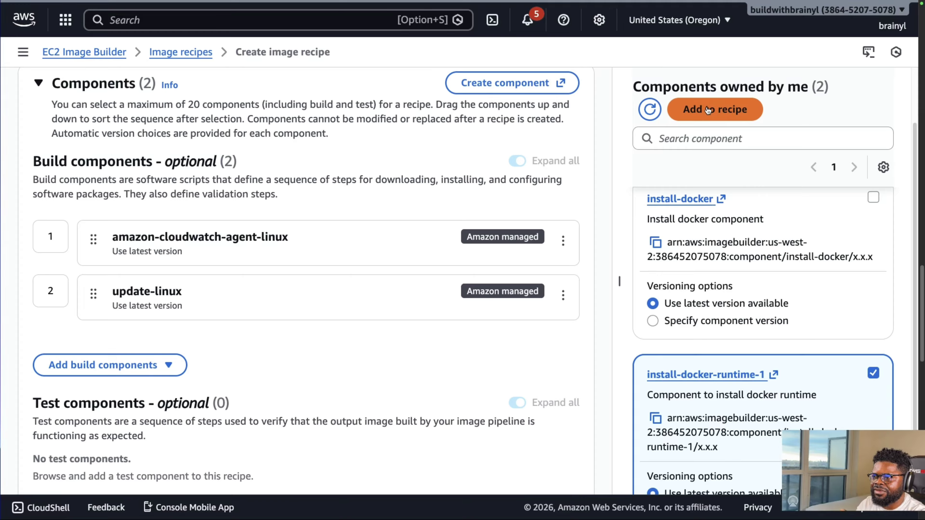
scroll(153, 306, "down", 8)
scroll(149, 297, "up", 8)
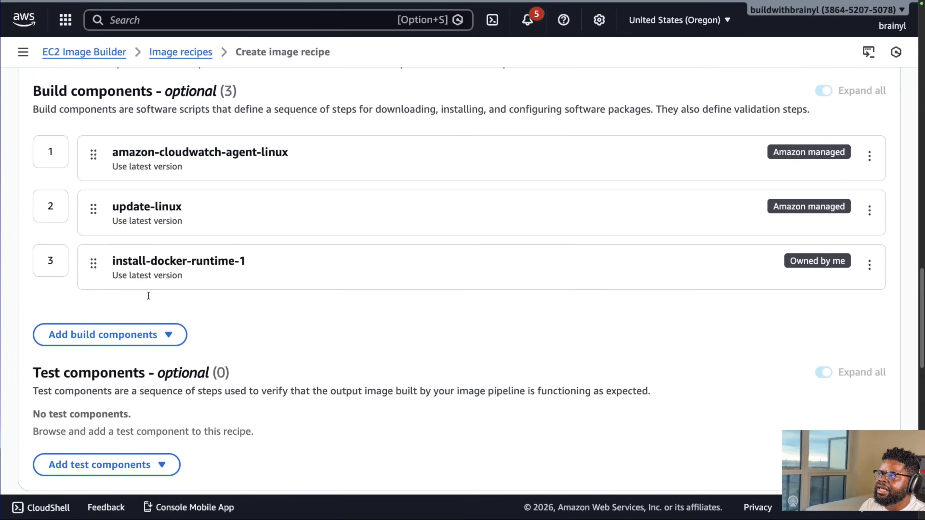
- Search the Amazon managed test components for "boot" and add simple-boot-test-linux to the recipe
scroll(150, 296, "down", 5)
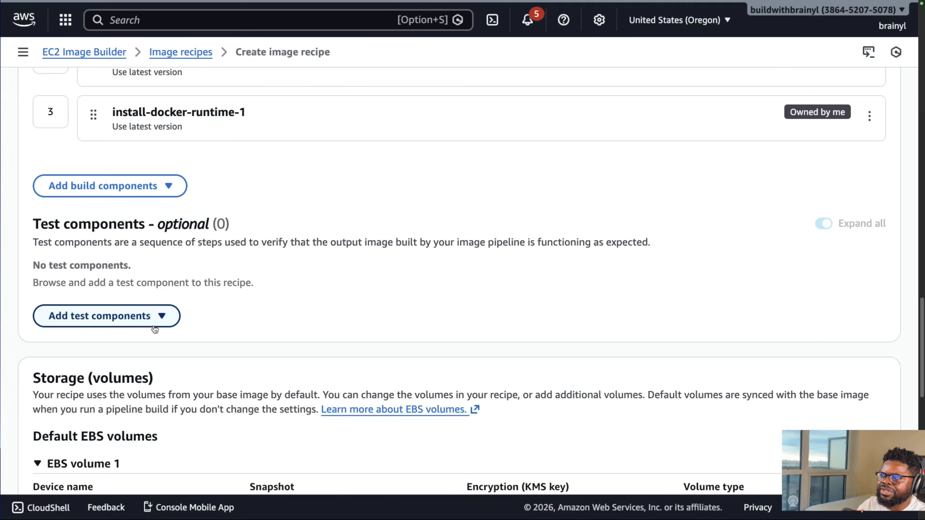
left_click(106, 315)
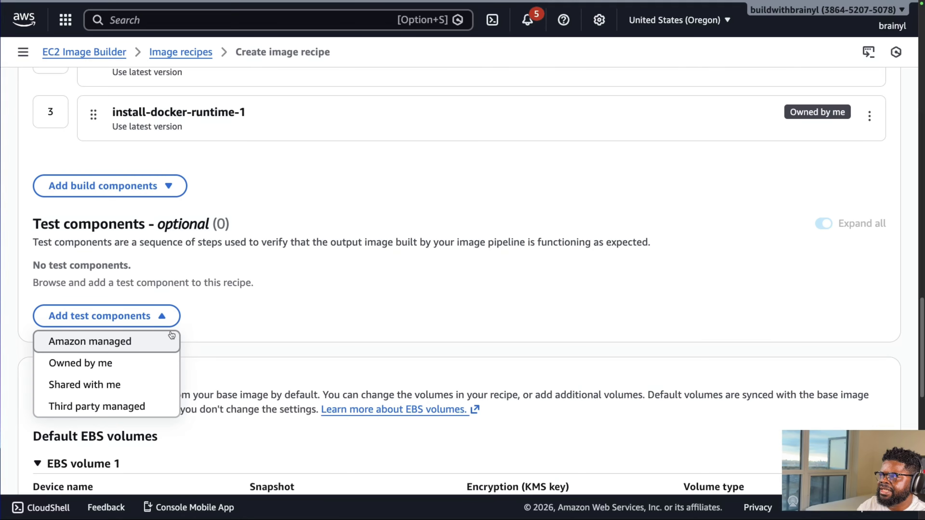
left_click(127, 343)
left_click(708, 187)
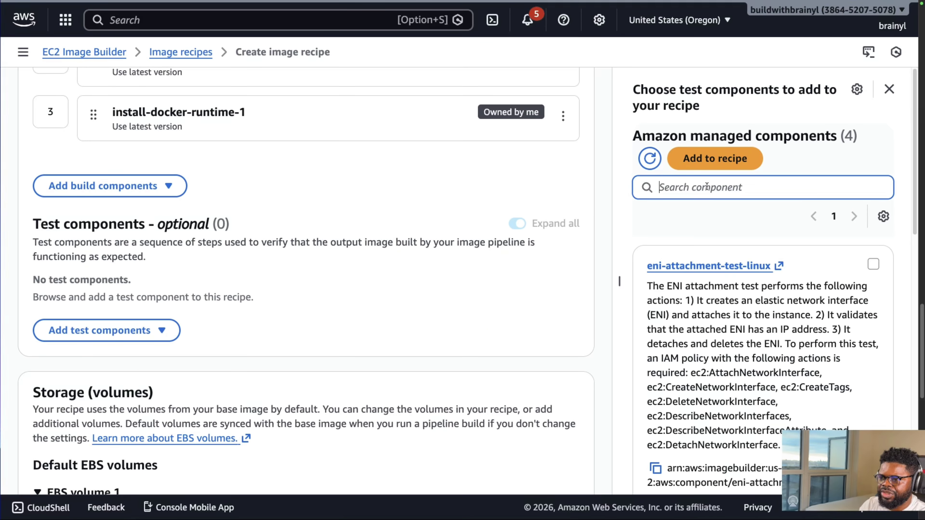
type("boot")
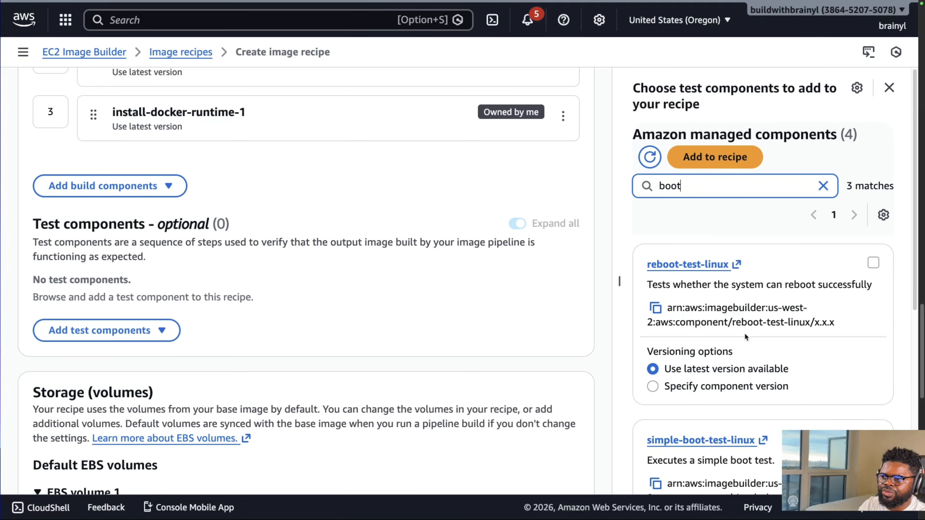
scroll(731, 233, "down", 3)
left_click(874, 354)
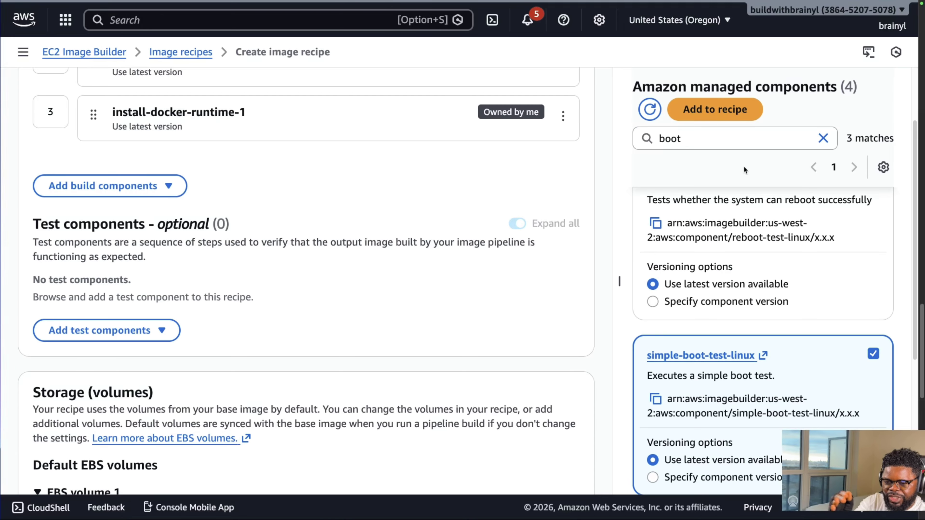
left_click(711, 110)
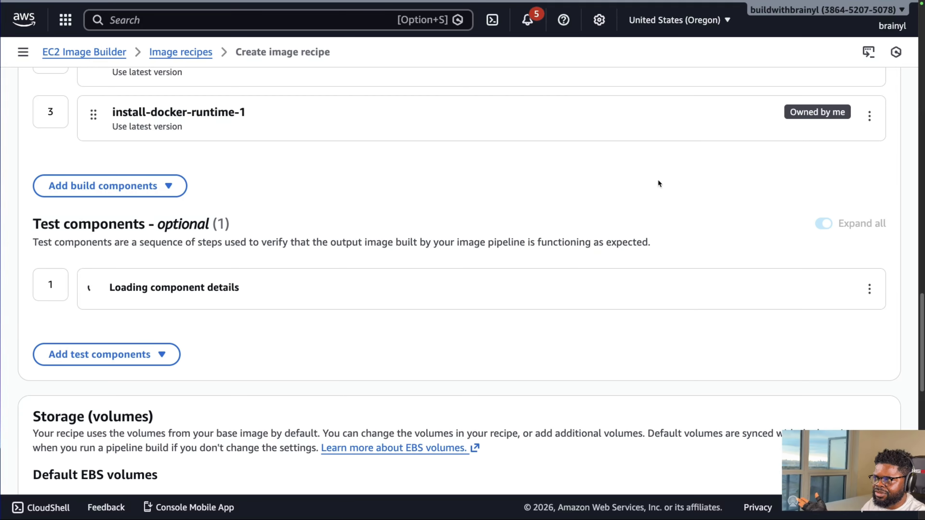
- Create the new recipe version with the remaining settings at their defaults and check its version in the recipe list
scroll(656, 207, "down", 10)
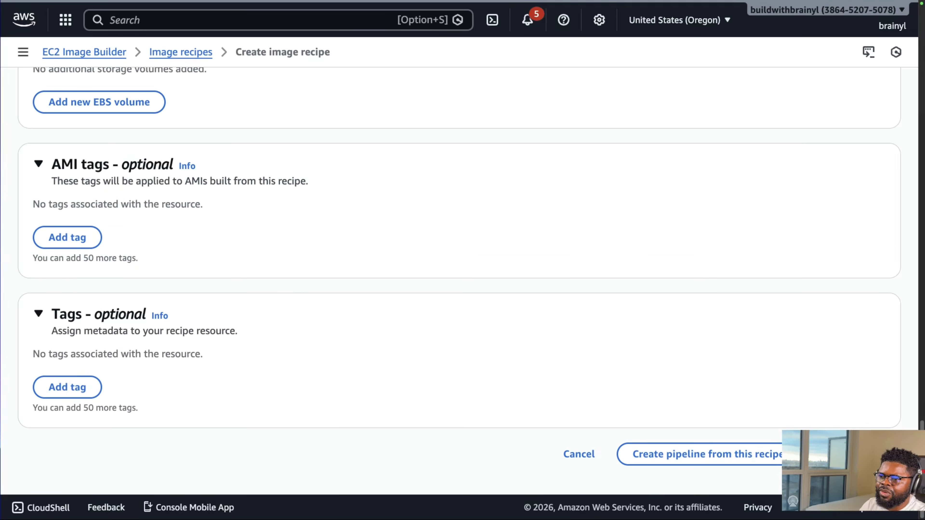
left_click(652, 454)
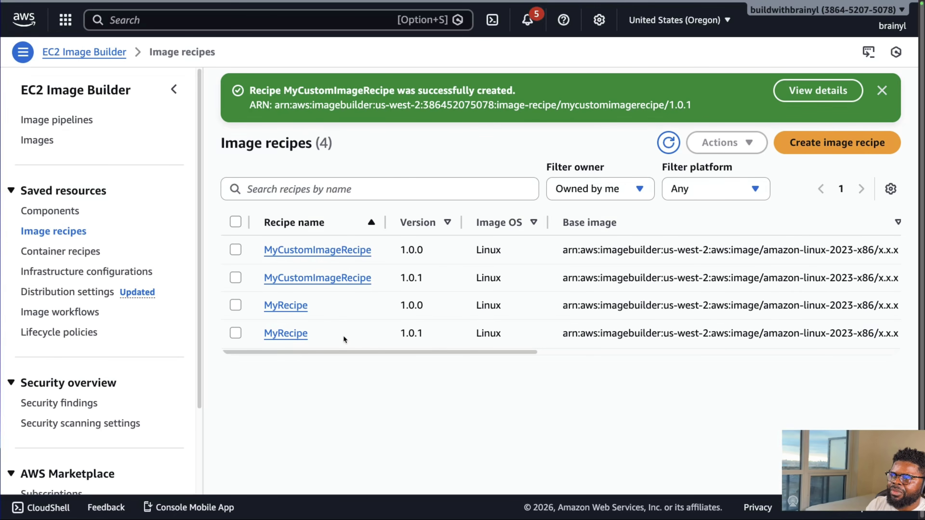
left_click_drag(399, 279, 422, 279)
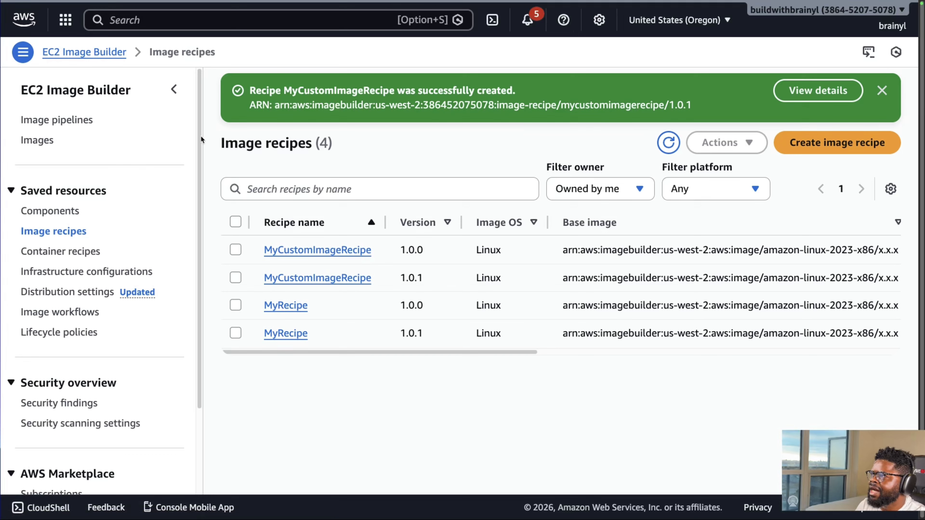
- Return to the image pipelines and open my-custom-image-pipeline for editing
left_click(34, 125)
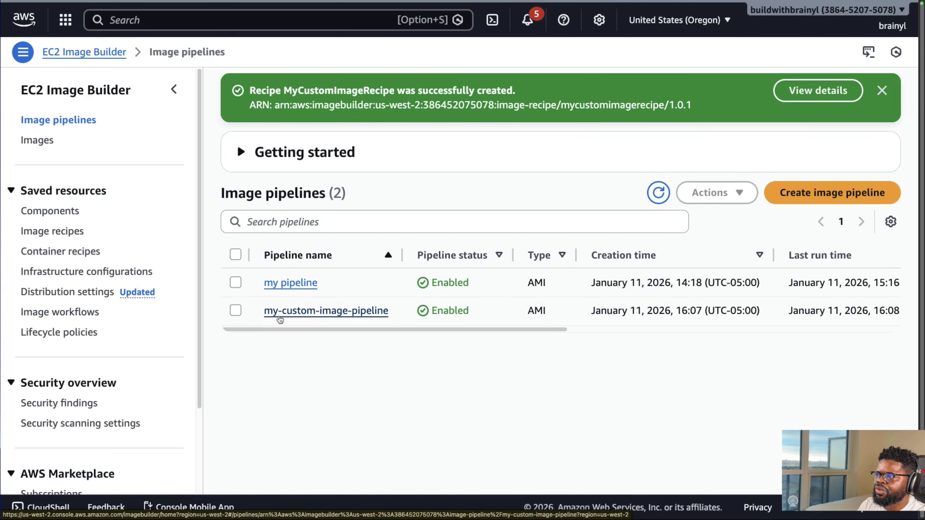
left_click(235, 311)
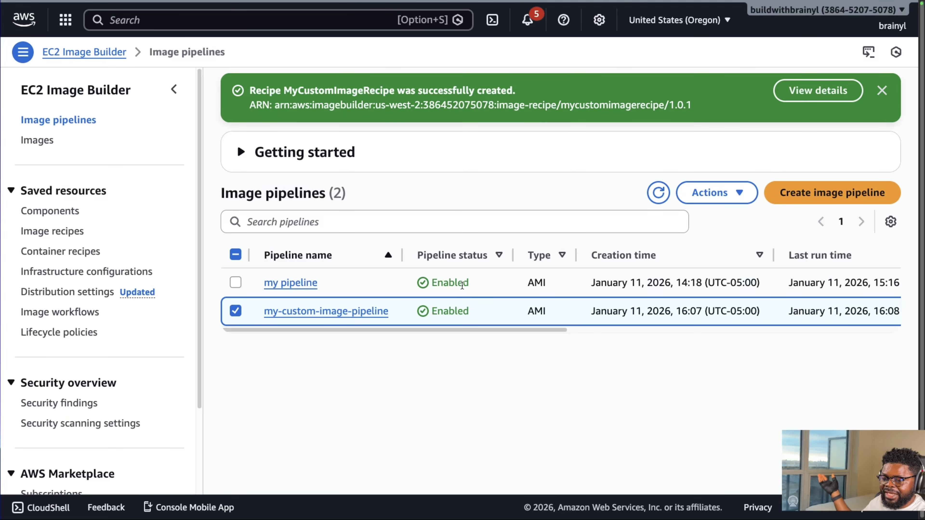
left_click(714, 192)
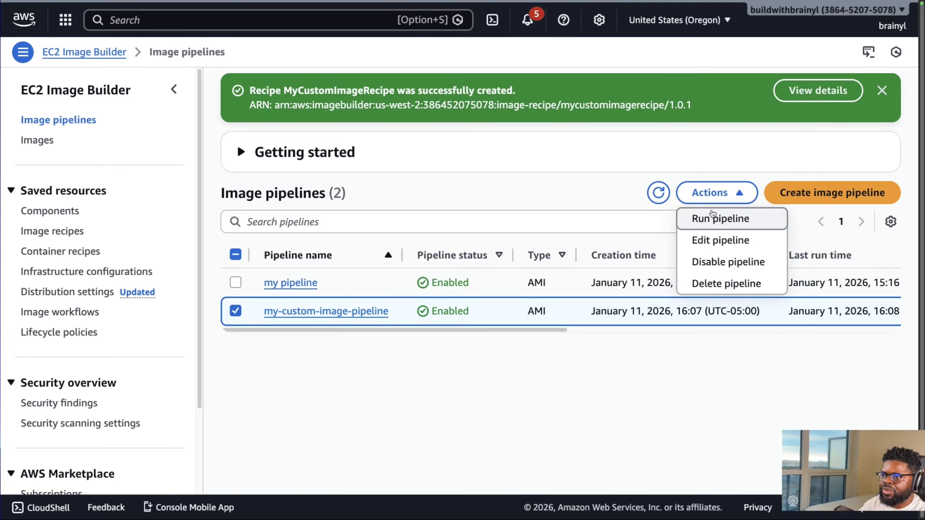
left_click(714, 240)
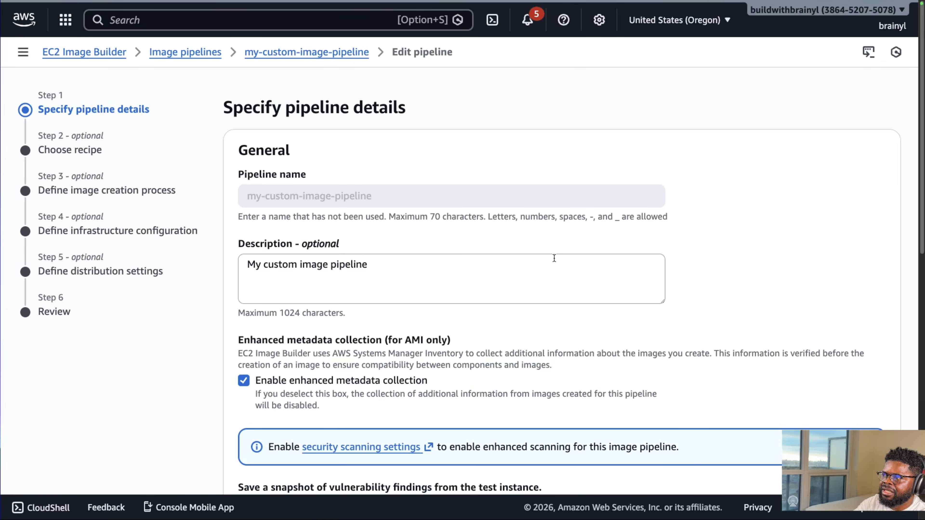
- Keep the pipeline details as they are and set the pipeline to use specified version 1.0.1 of MyCustomImageRecipe
scroll(554, 258, "down", 7)
scroll(554, 258, "down", 7)
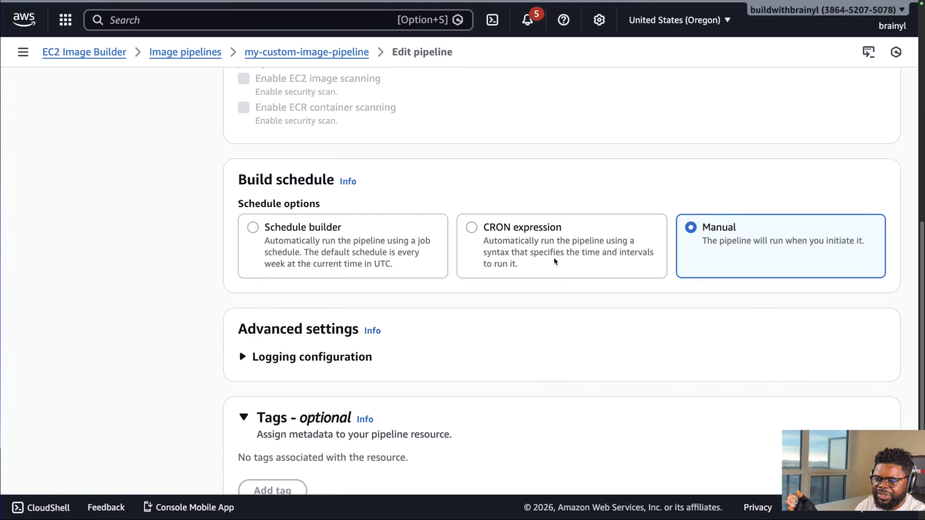
left_click(874, 454)
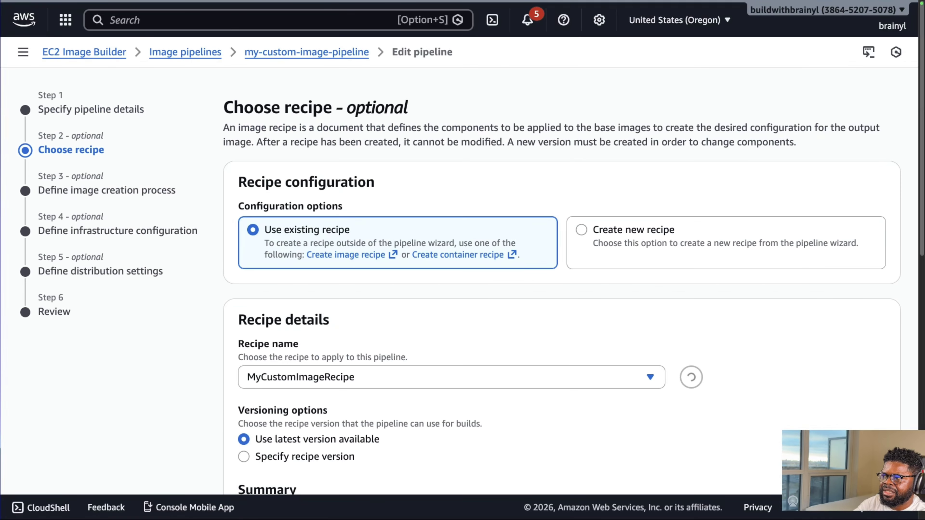
scroll(602, 389, "down", 5)
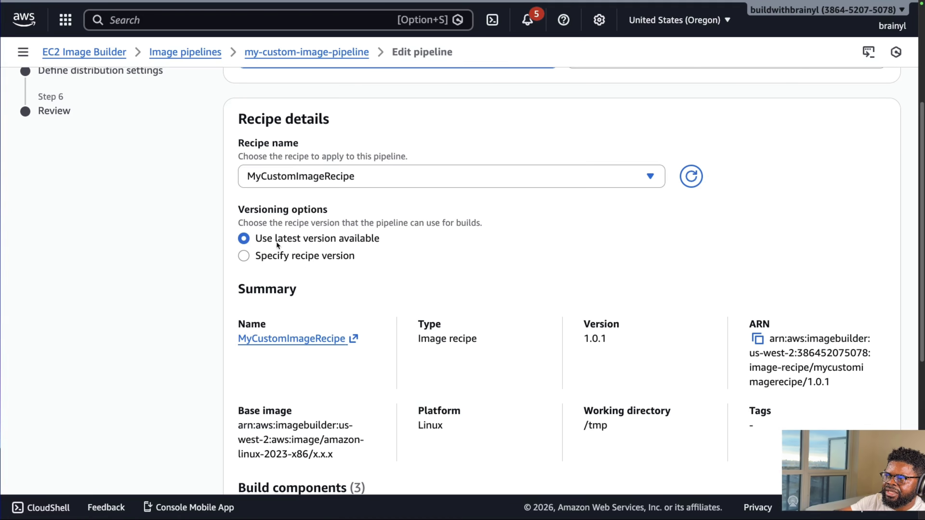
left_click_drag(303, 238, 318, 239)
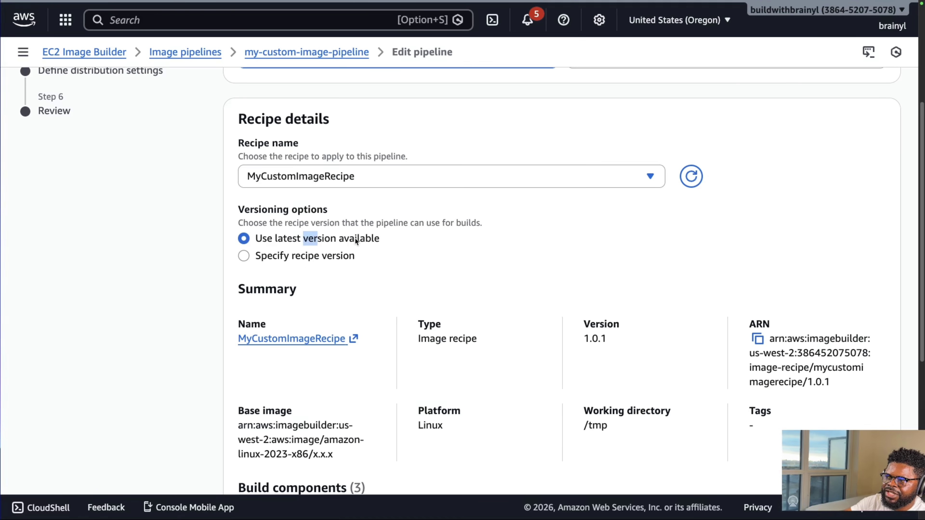
left_click(336, 256)
left_click(486, 304)
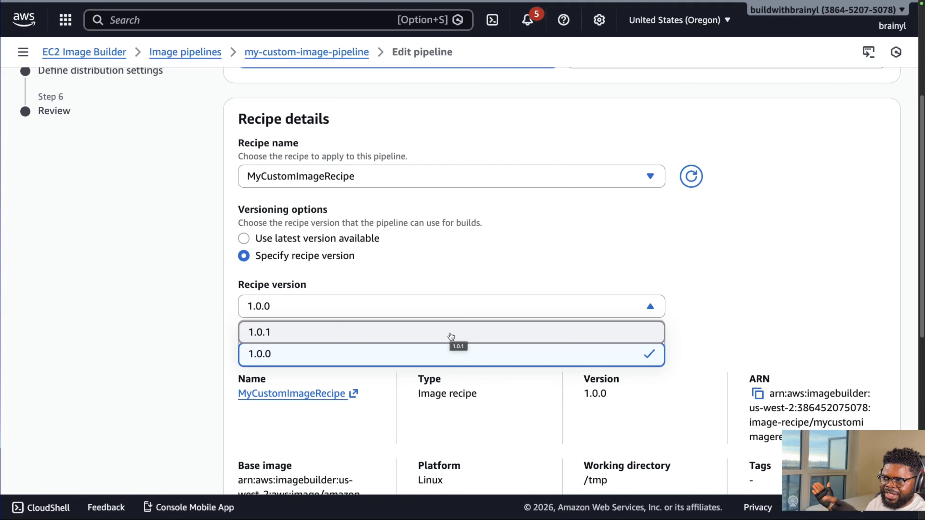
left_click(451, 334)
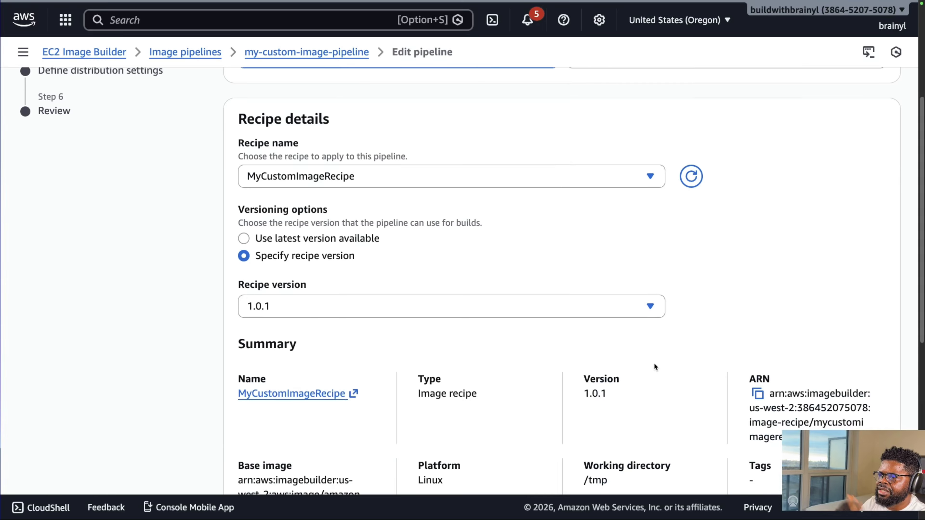
- Save the pipeline update with default workflows and the existing infrastructure and distribution settings kept, and run the pipeline
scroll(655, 363, "down", 10)
left_click(874, 452)
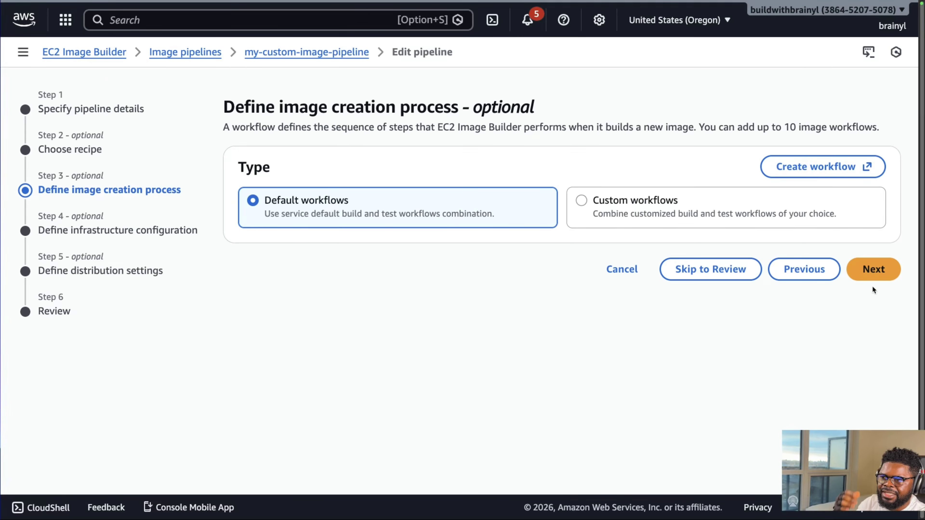
left_click(873, 271)
scroll(876, 408, "down", 5)
left_click(874, 453)
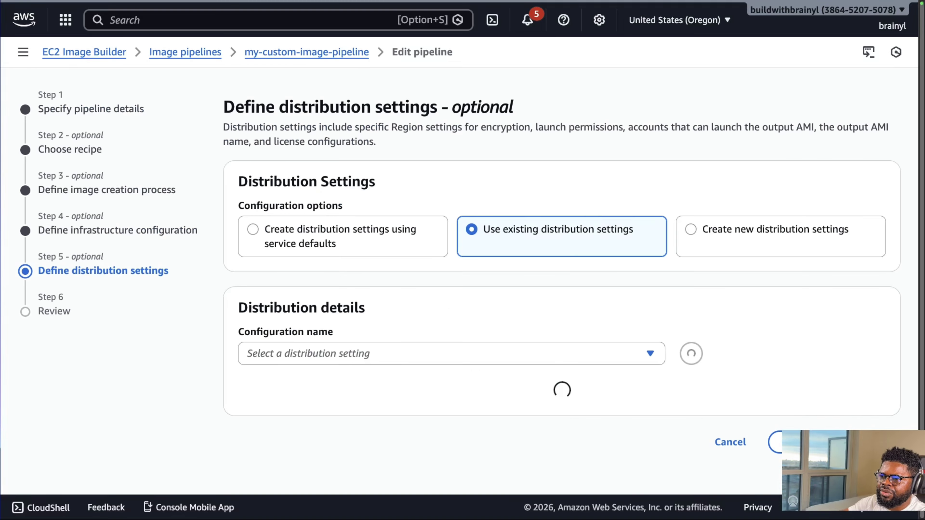
scroll(873, 452, "down", 6)
left_click(874, 454)
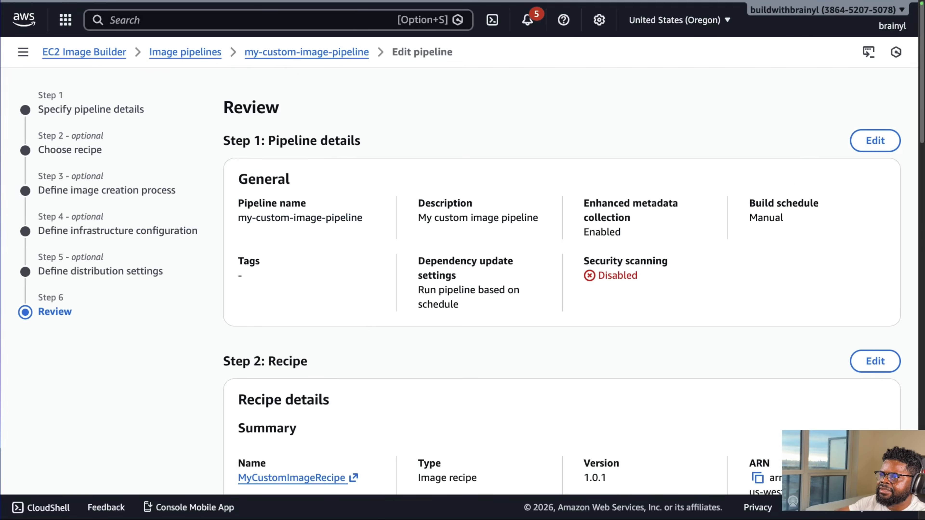
scroll(873, 454, "down", 15)
left_click(874, 455)
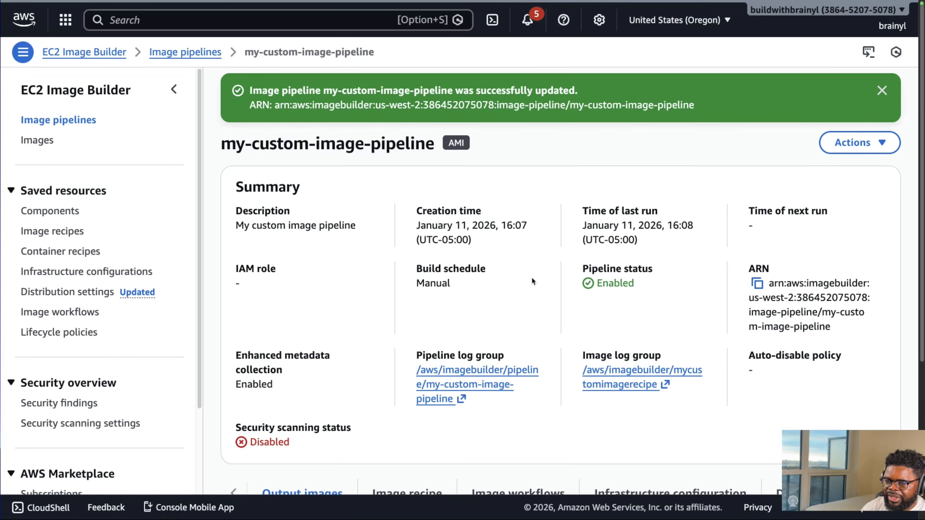
left_click(856, 142)
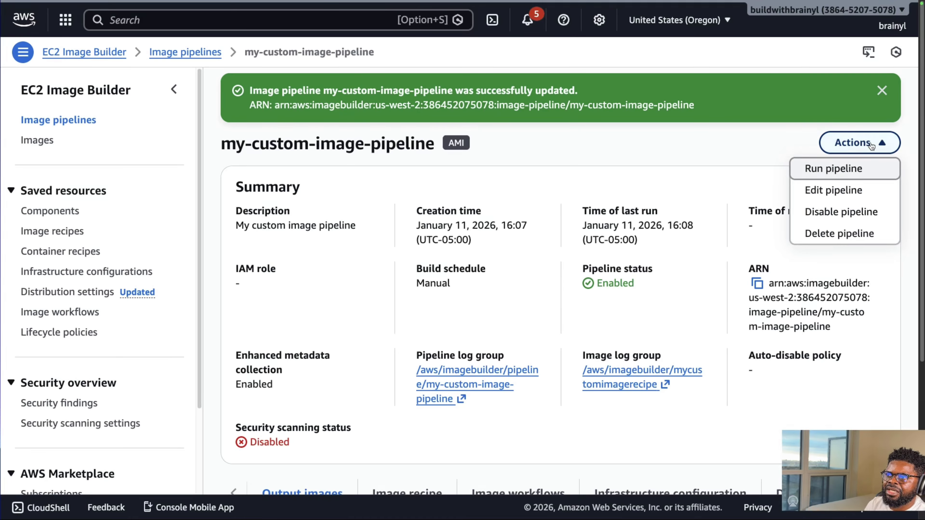
left_click(834, 167)
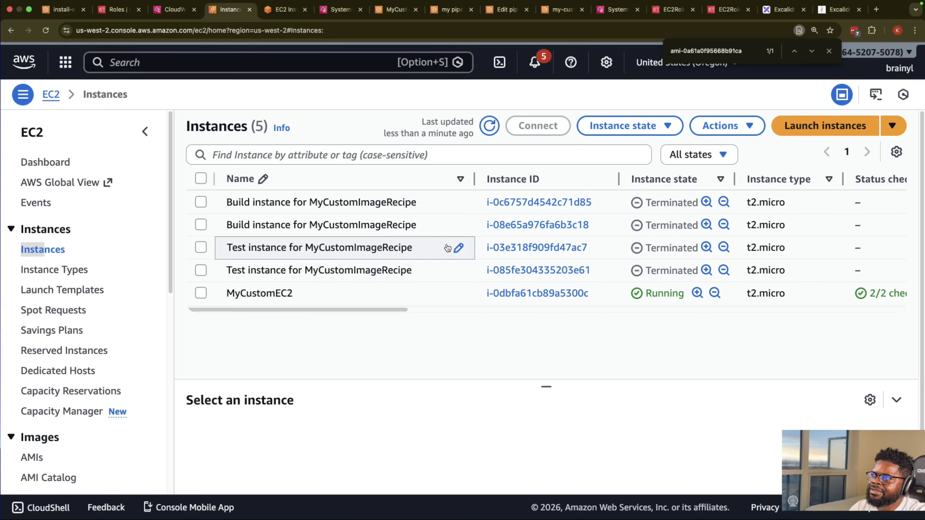
- Switch from the EC2 instances to the account's own AMIs and sort the list by AMI name
scroll(123, 329, "down", 5)
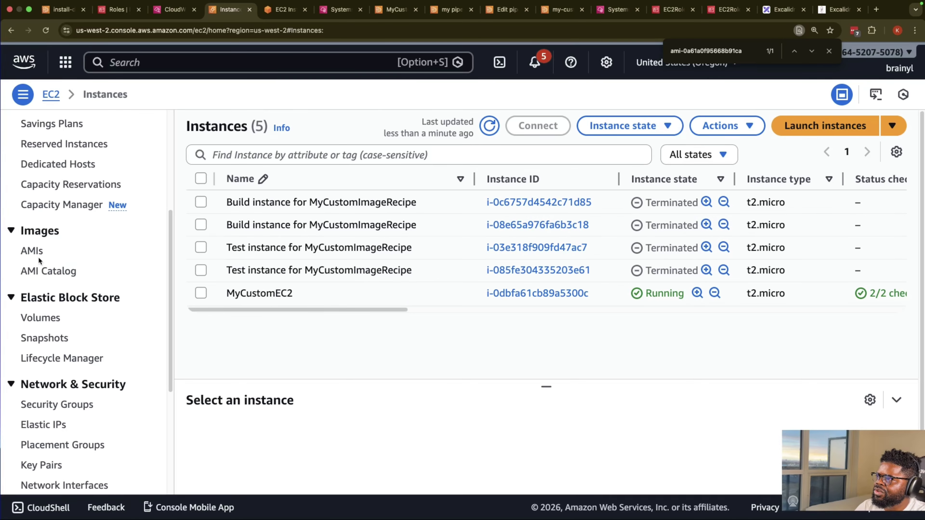
left_click(30, 251)
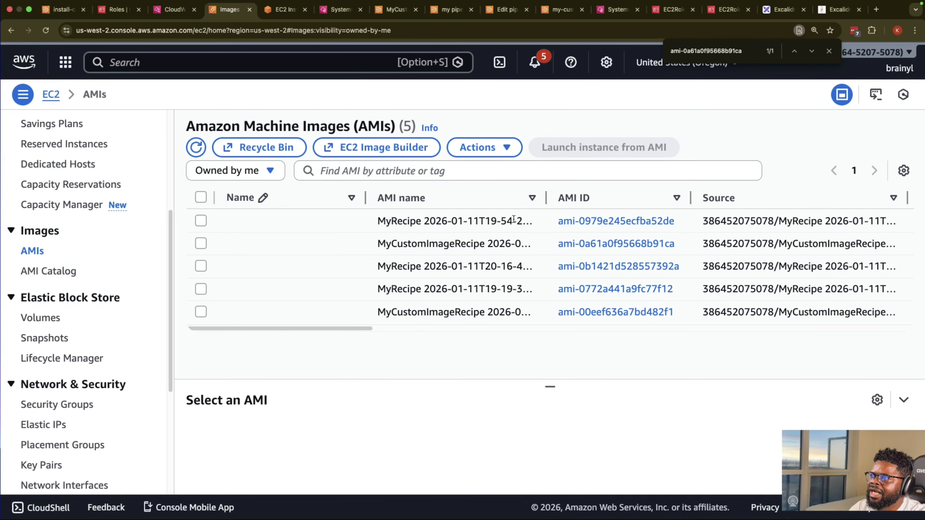
left_click_drag(541, 202, 685, 202)
left_click(599, 201)
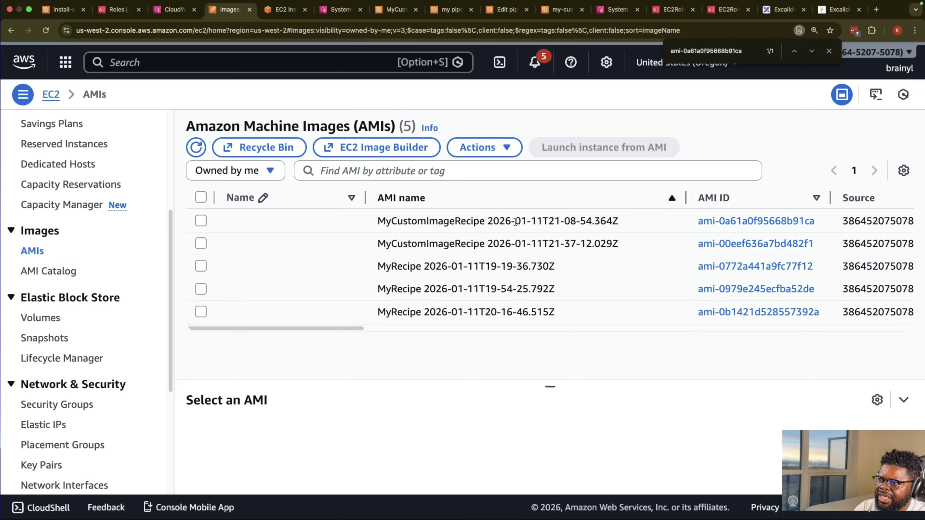
- Compare the timestamps of the MyCustomImageRecipe AMIs and open the newer one, 2026-01-11T21-37-12.029Z
left_click_drag(551, 221, 576, 223)
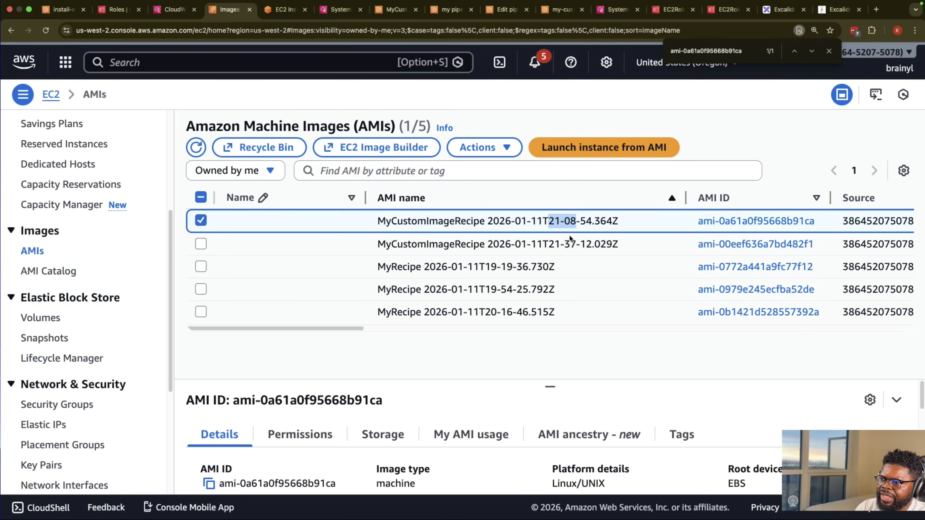
left_click(556, 244)
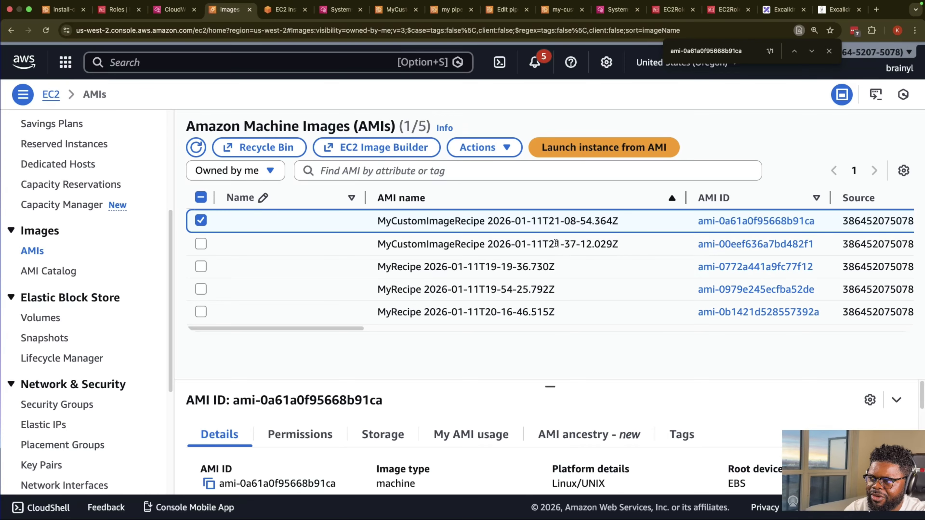
left_click(574, 244)
left_click(714, 246)
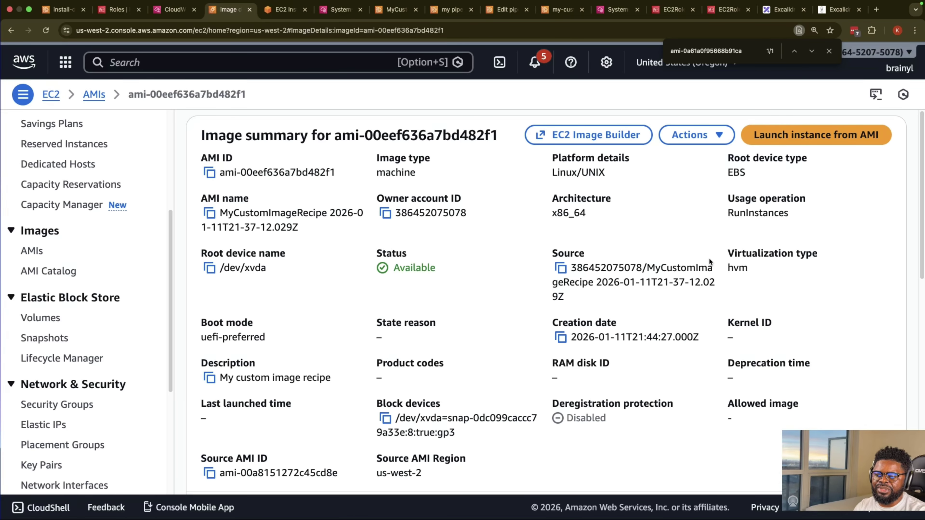
- Start an instance launch from this AMI and name the instance MyWorkingEC2Instance
left_click(810, 134)
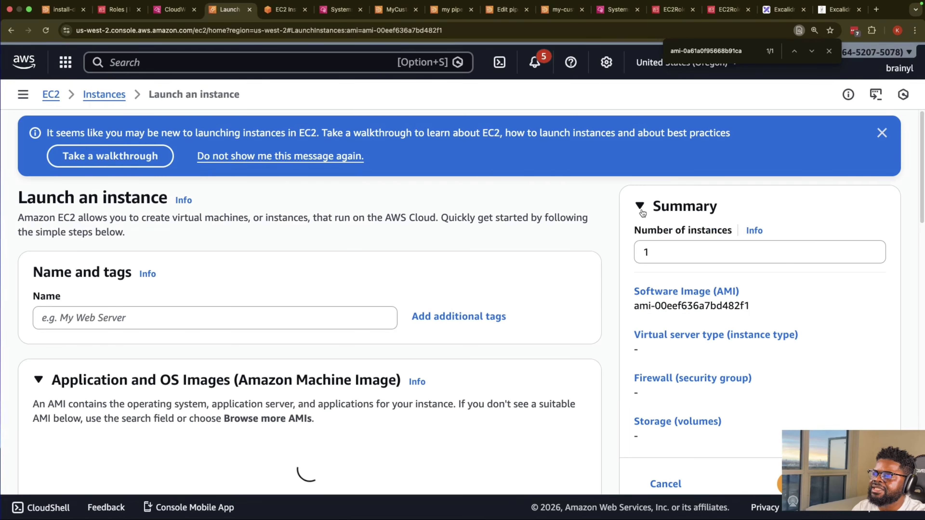
left_click(308, 324)
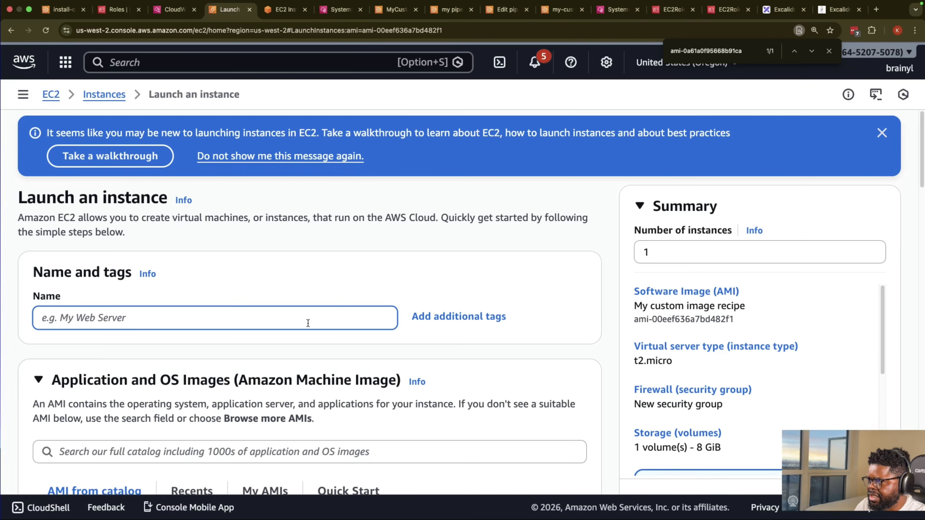
type("y")
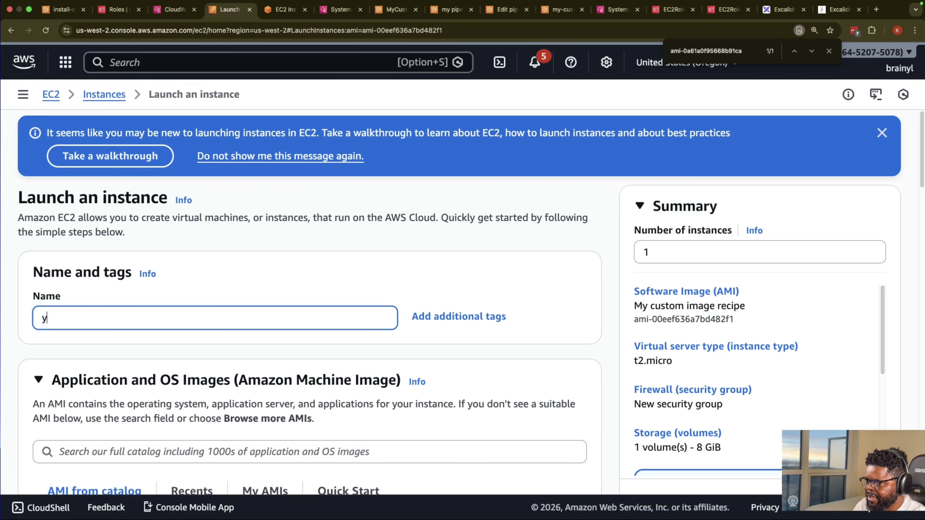
key("BackSpace")
type("MyWorki")
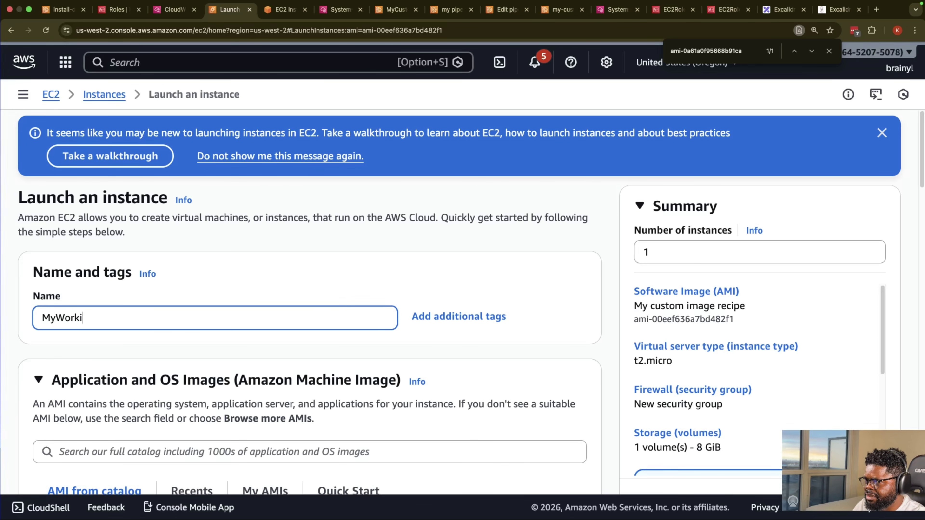
type("ng")
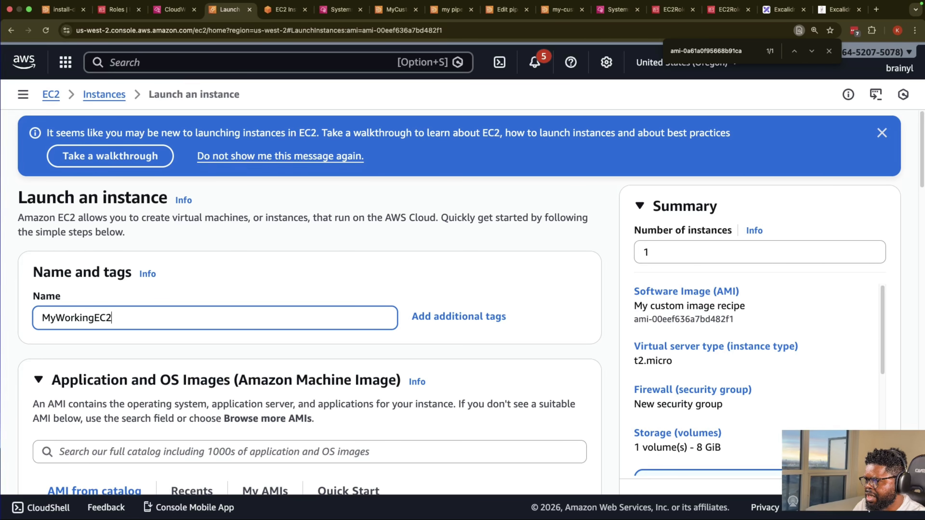
key("BackSpace")
key("BackSpace")
key("BackSpace")
key("BackSpace")
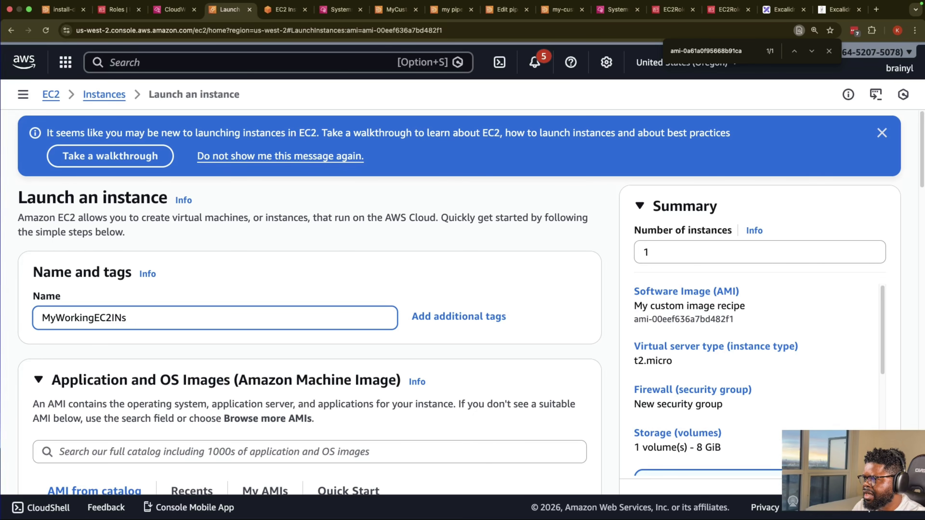
type("c")
key("BackSpace")
type("stance")
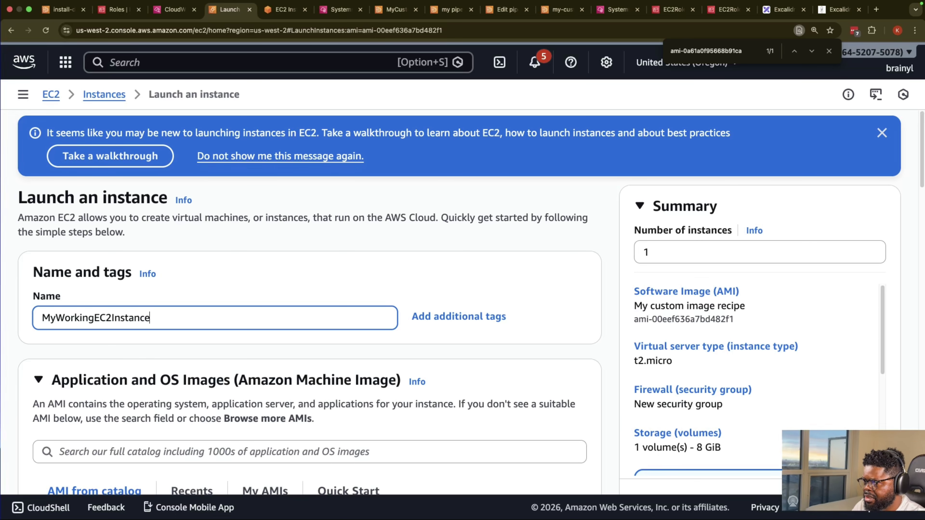
- Set the instance's login to proceed without a key pair
scroll(374, 295, "down", 15)
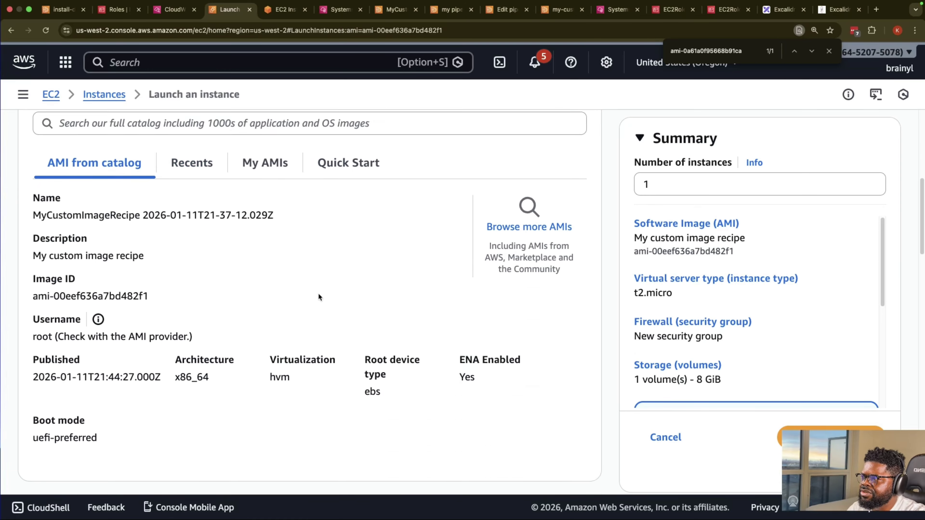
scroll(319, 297, "down", 5)
left_click(251, 219)
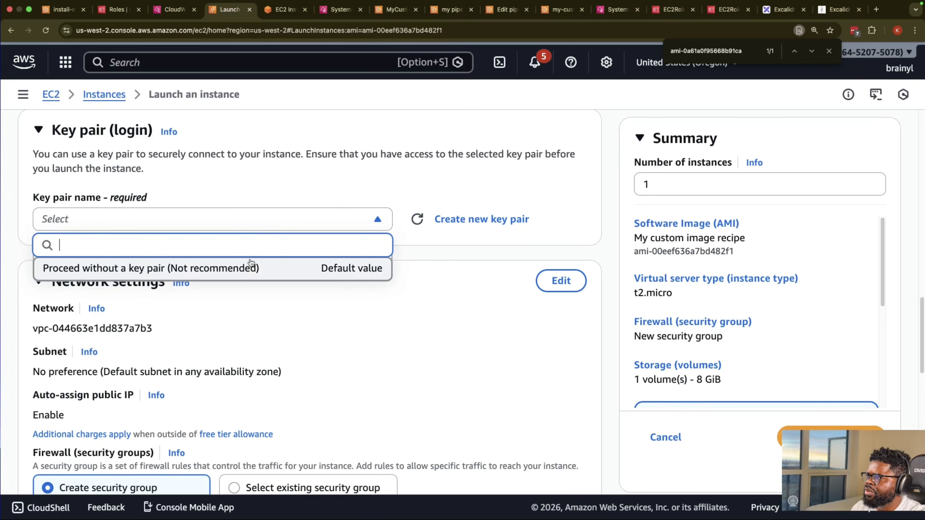
left_click(253, 266)
- Assign the EC2Role IAM instance profile in the instance's advanced details
scroll(379, 346, "down", 10)
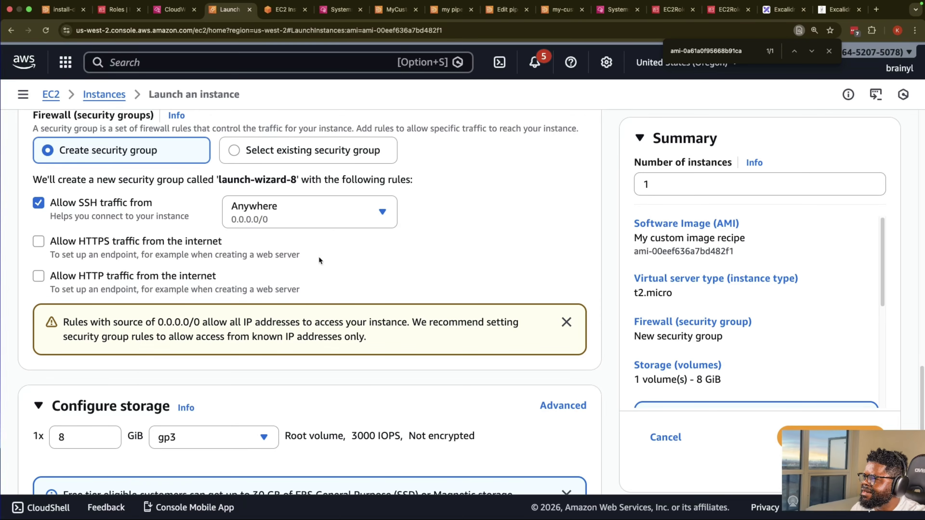
scroll(375, 226, "down", 7)
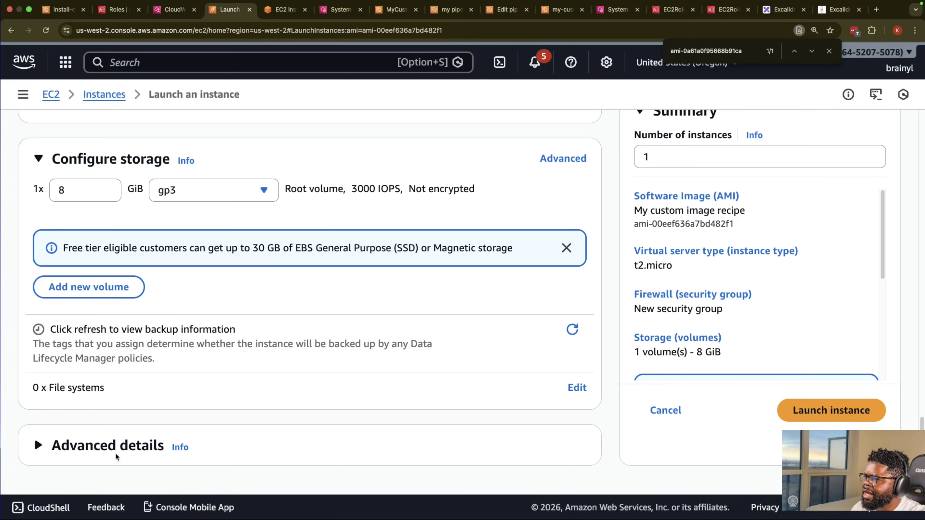
left_click(123, 445)
scroll(226, 383, "down", 10)
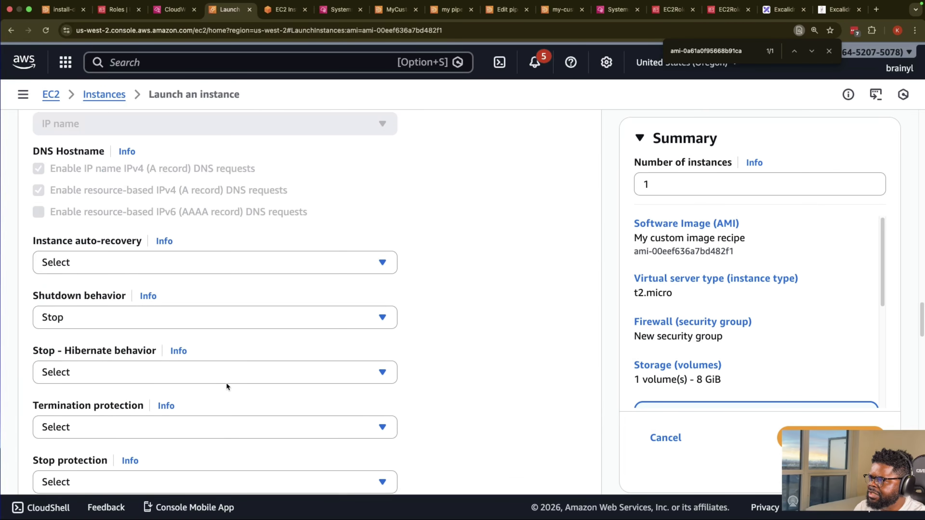
scroll(160, 280, "up", 5)
left_click(123, 261)
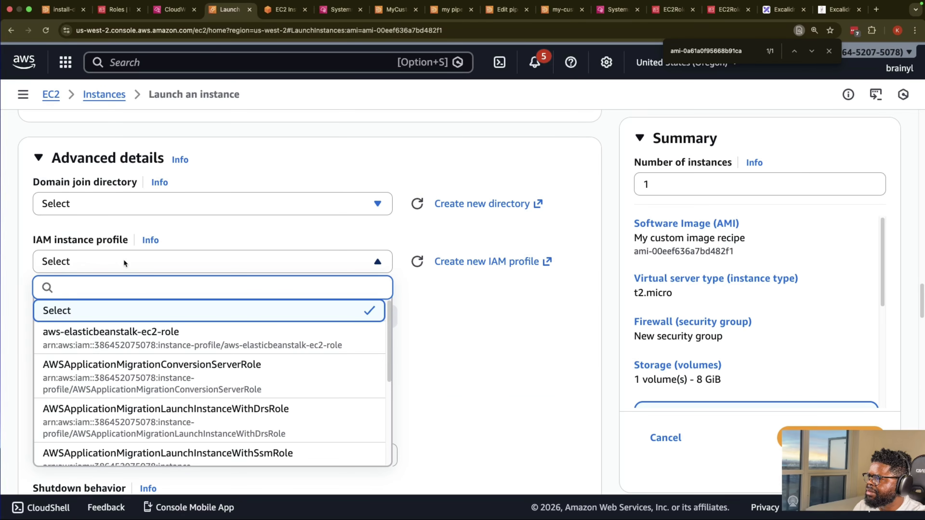
type("ec")
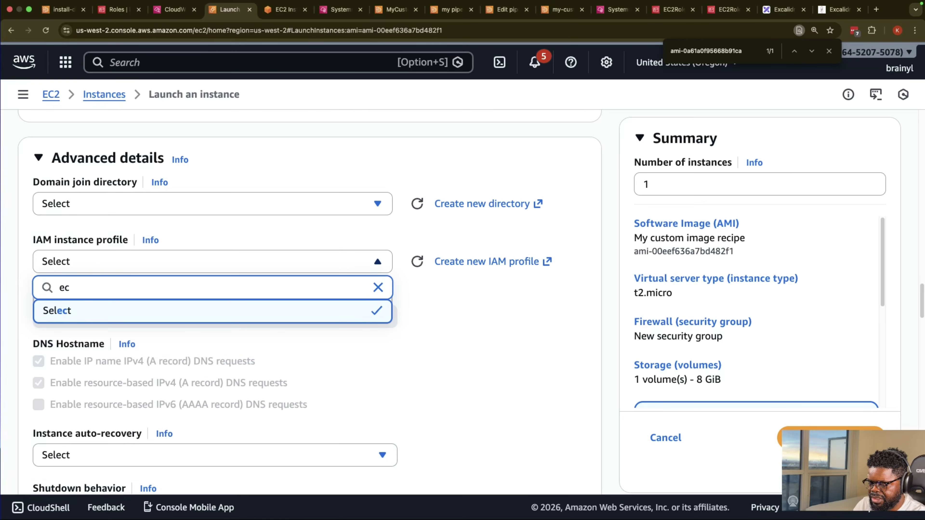
type("2role")
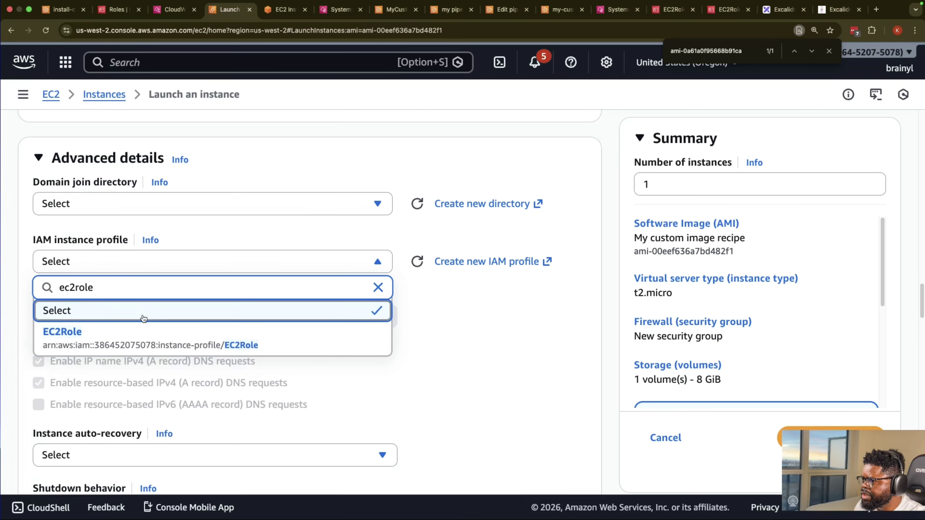
left_click(251, 334)
- Launch the instance with the remaining advanced settings at their defaults
scroll(394, 345, "down", 10)
scroll(768, 392, "down", 5)
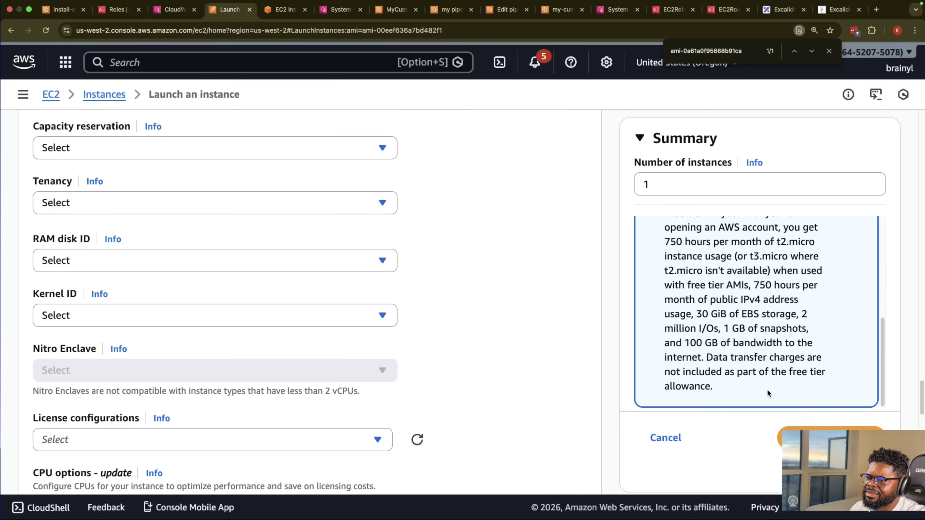
scroll(519, 345, "down", 5)
scroll(519, 345, "down", 5)
left_click(783, 421)
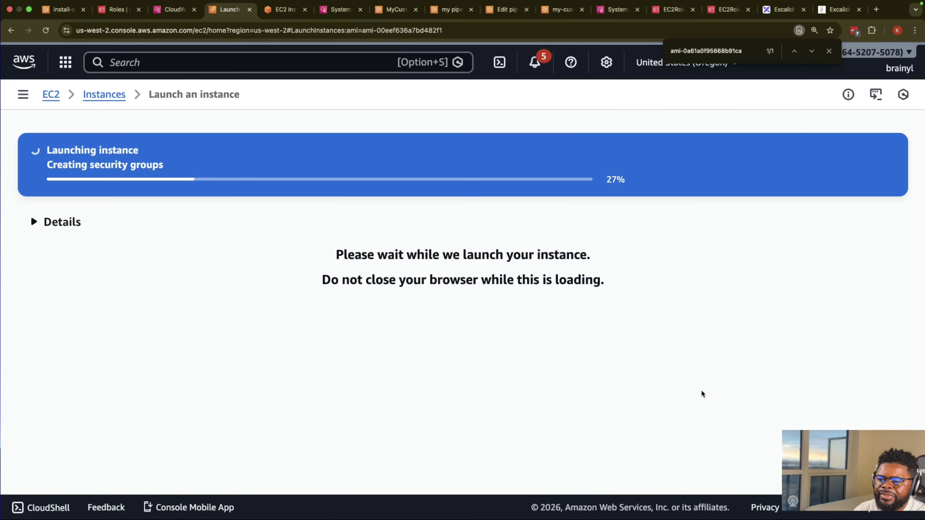
- Return to the instance launch page, open the EC2 instances list and refresh it
left_click(280, 11)
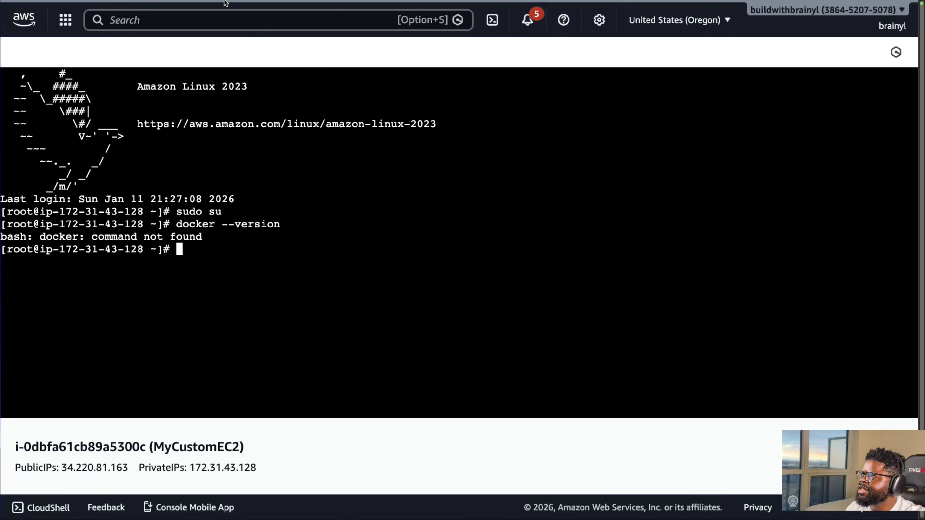
left_click(230, 9)
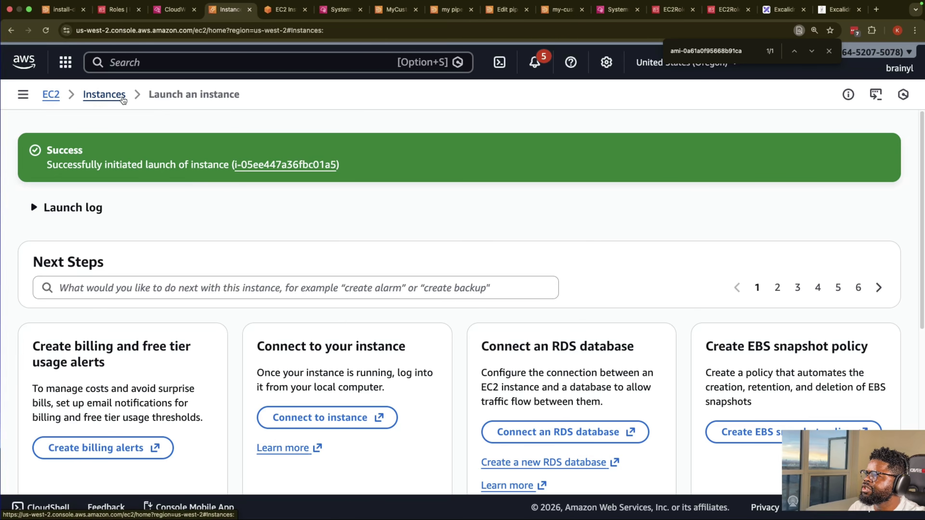
left_click(104, 95)
left_click(489, 126)
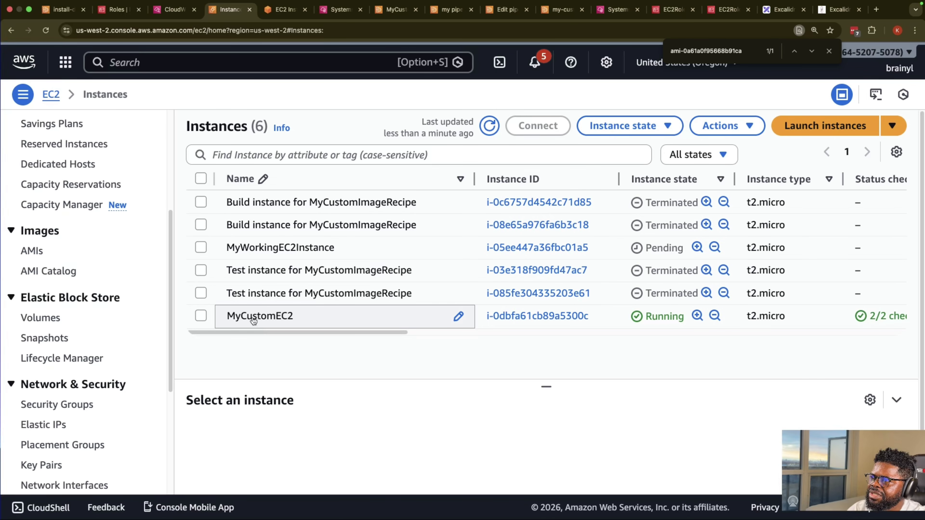
- Terminate the MyCustomEC2 instance and clear the selection in the instances list
left_click(201, 317)
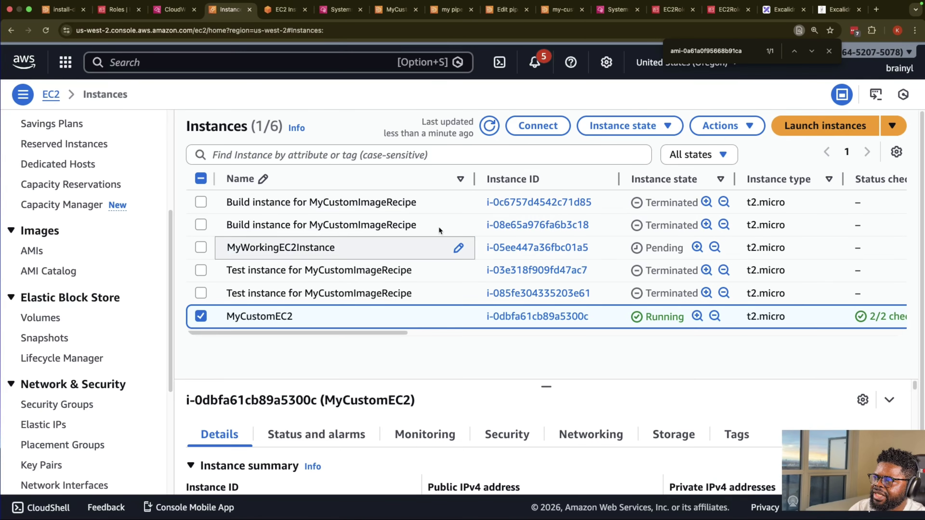
left_click(743, 133)
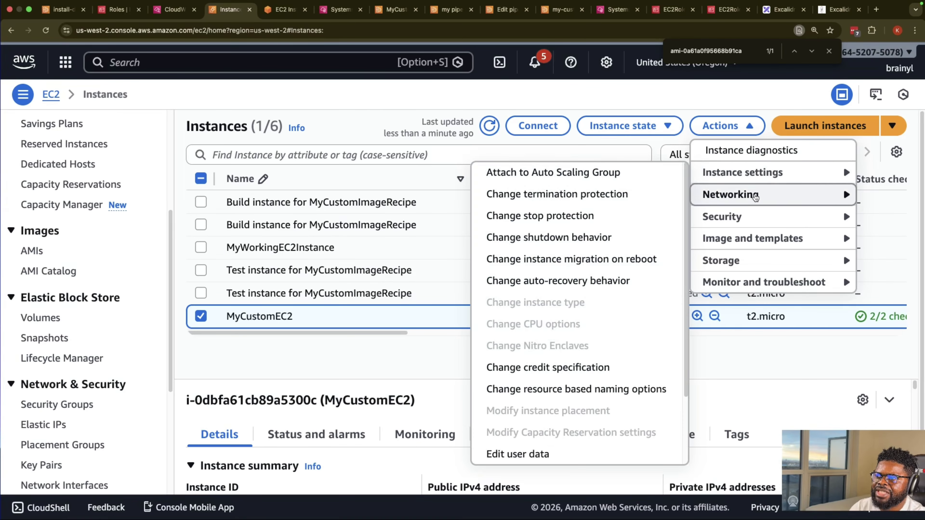
left_click(618, 127)
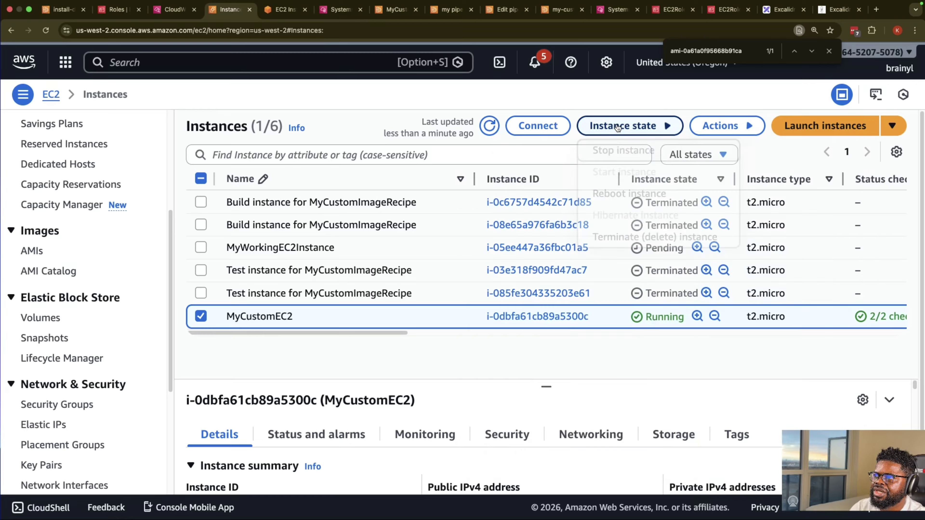
left_click(641, 237)
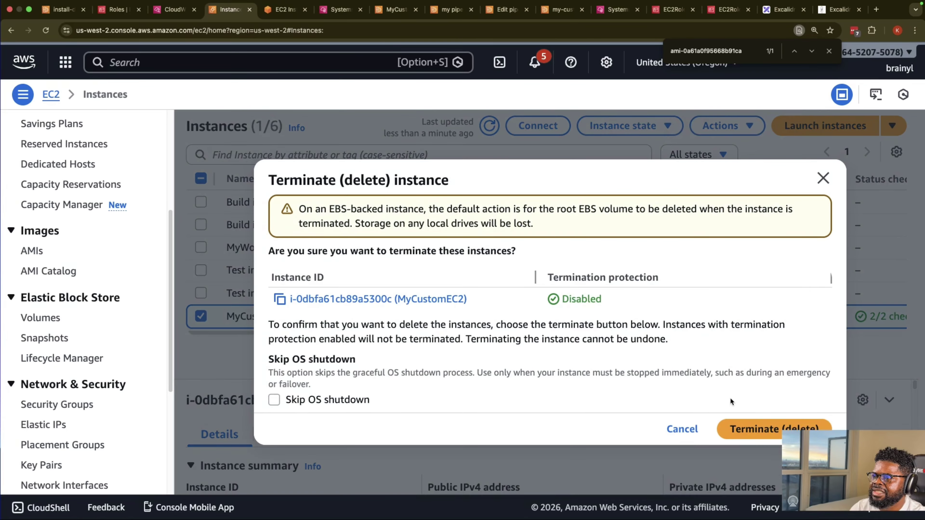
left_click(774, 436)
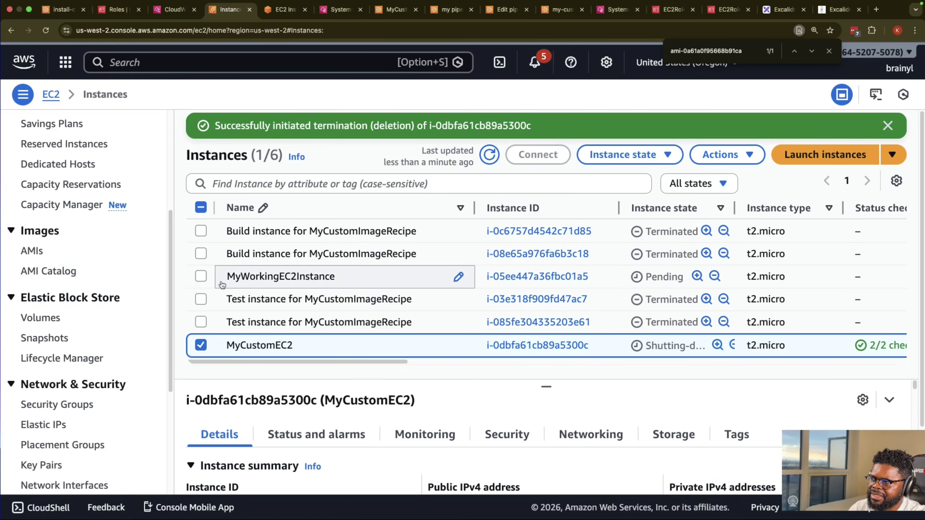
left_click(202, 208)
left_click(205, 210)
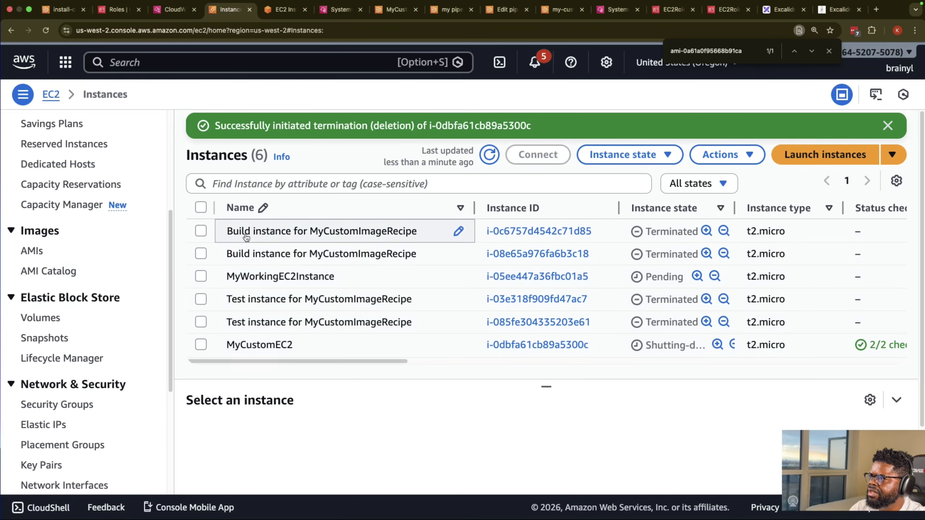
- Connect to MyWorkingEC2Instance through EC2 Instance Connect using its public IP and the root username
left_click(574, 276)
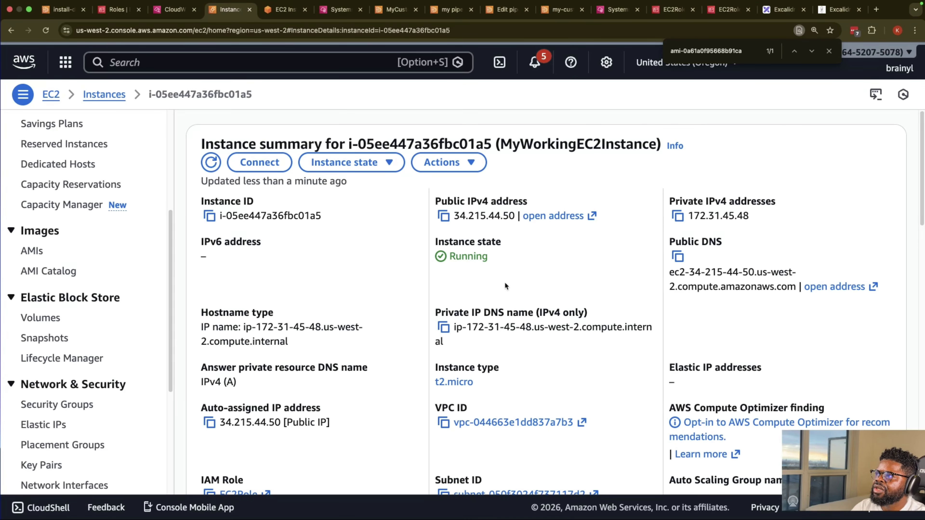
left_click(273, 164)
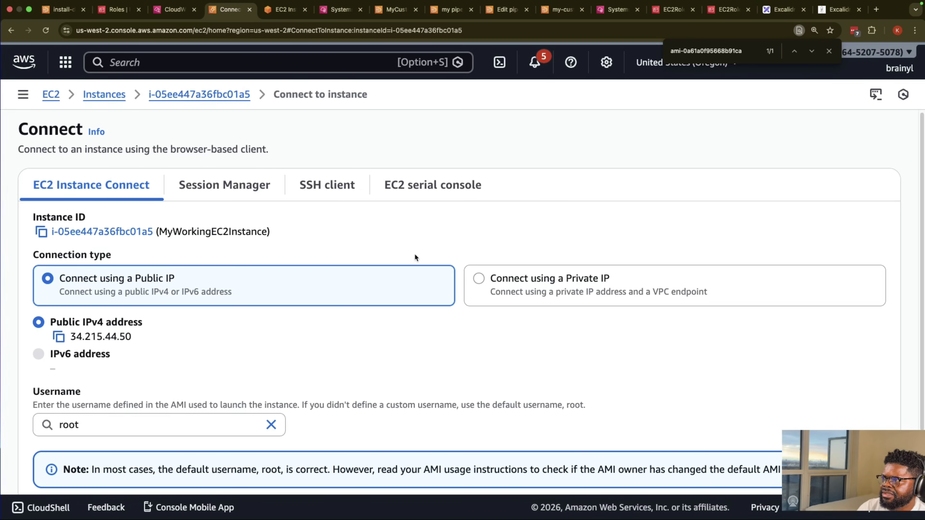
left_click(220, 181)
left_click(122, 185)
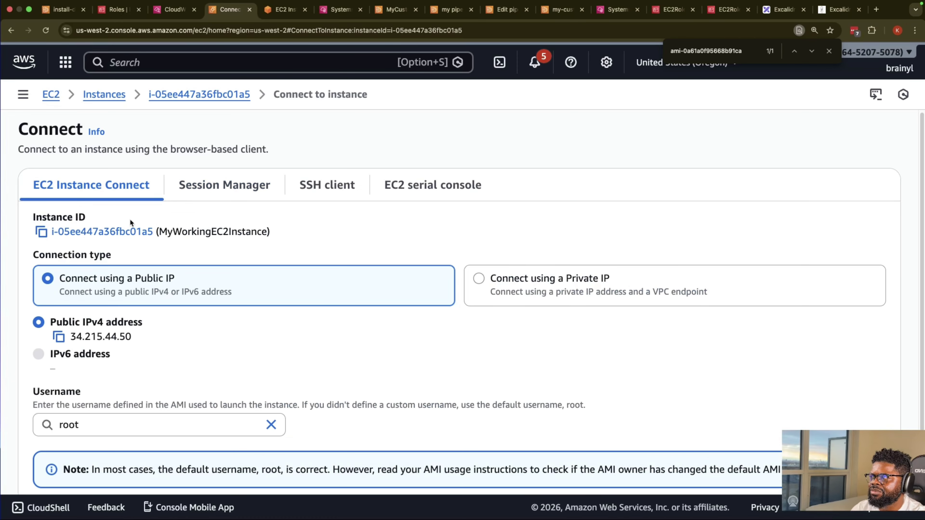
left_click(219, 187)
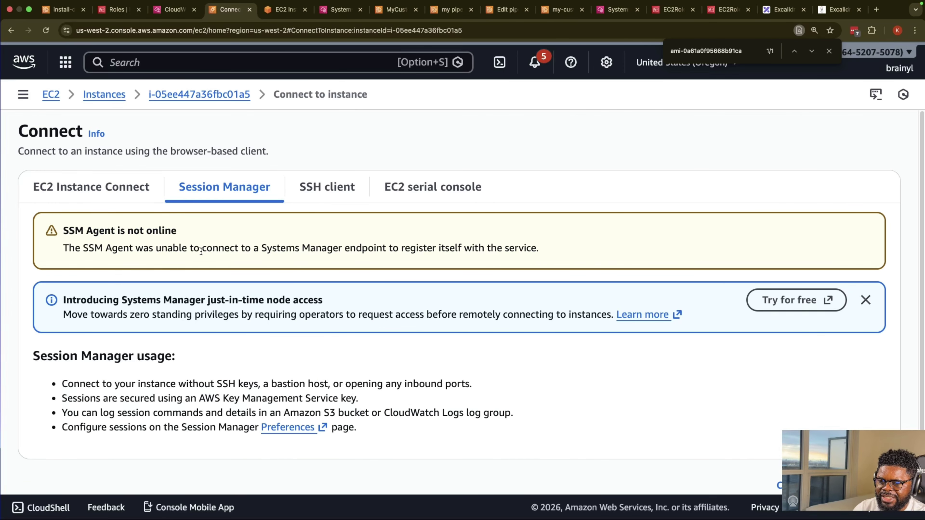
left_click(26, 186)
scroll(552, 374, "down", 3)
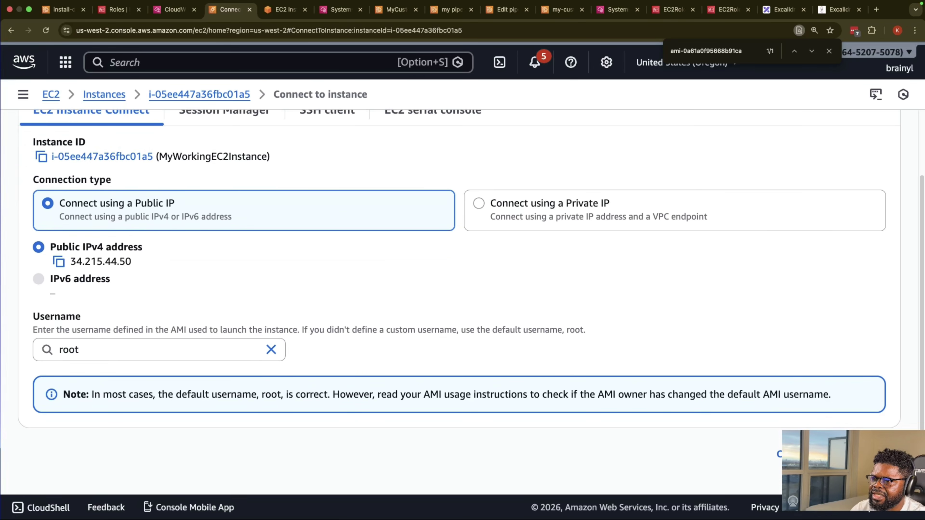
left_click(625, 408)
key("ctrl+super+f")
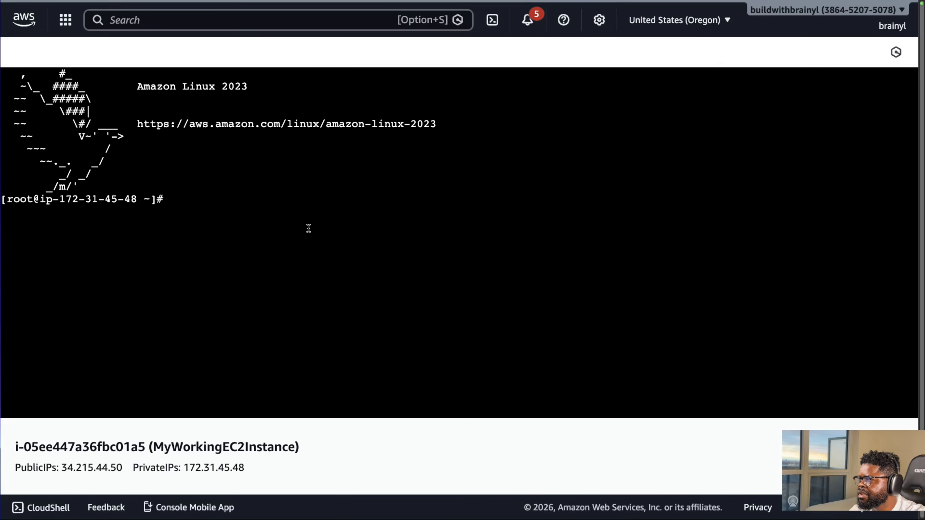
- Switch to a superuser shell on MyWorkingEC2Instance with sudo su
type("sudo")
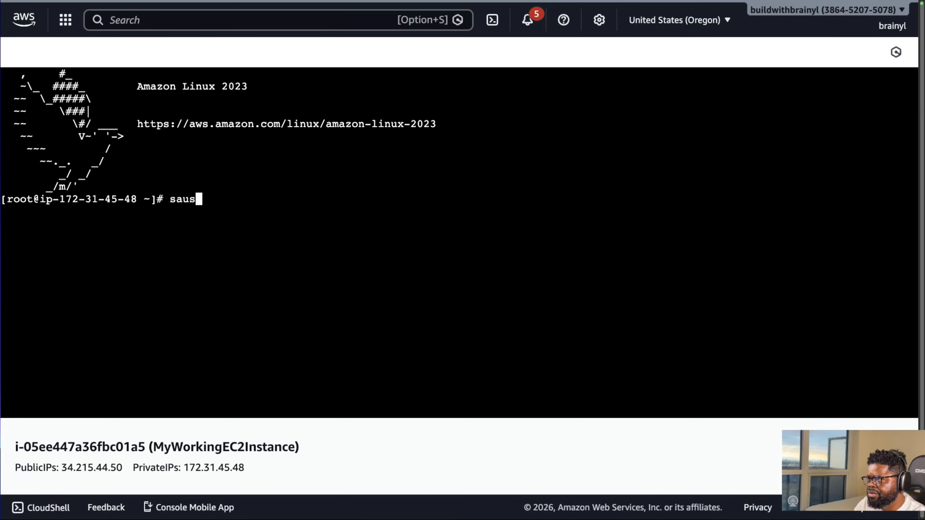
key("BackSpace")
key("BackSpace")
key("BackSpace")
key("BackSpace")
type("us")
key("BackSpace")
key("BackSpace")
type("sudo suy")
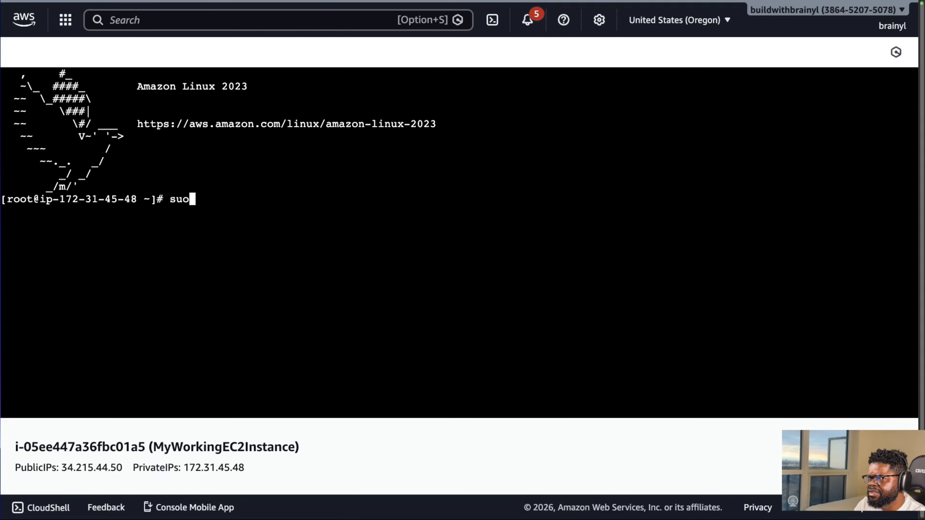
key("BackSpace")
key("Return")
- Check the installed Docker version with docker --version
type("do")
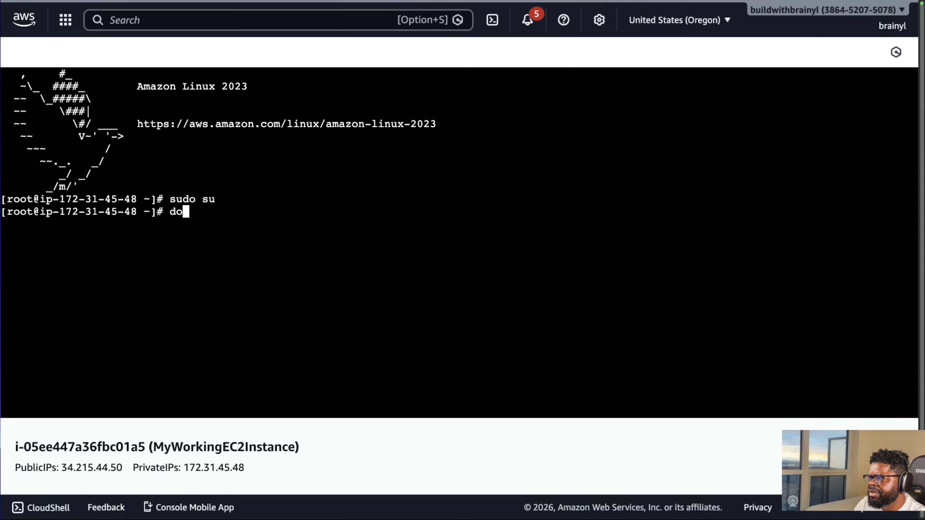
type("cker --version")
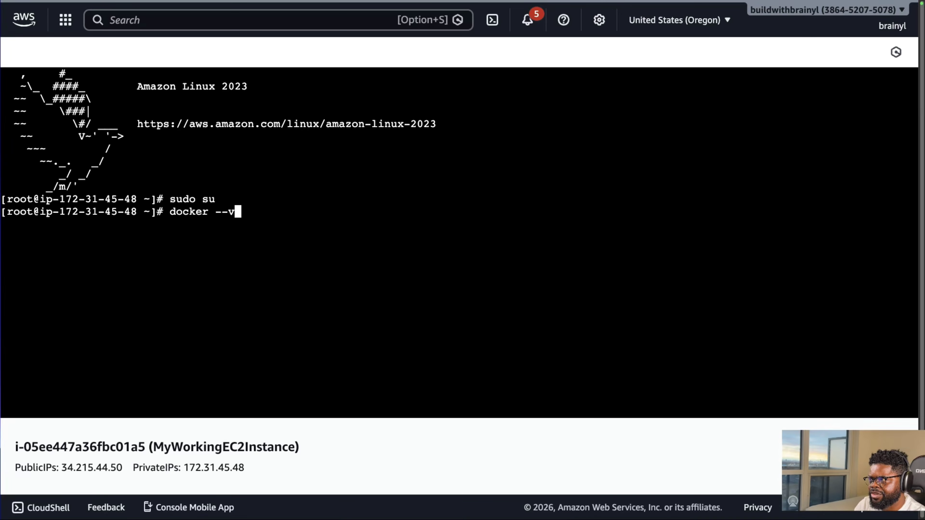
key("Return")
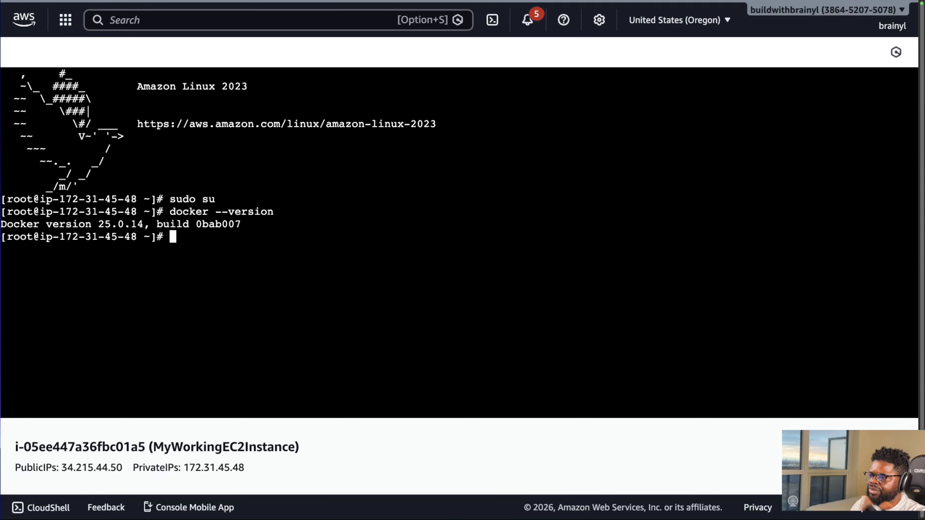
- Clear the terminal and list the running containers with docker ps
type("cle")
key("BackSpace")
key("BackSpace")
type("le")
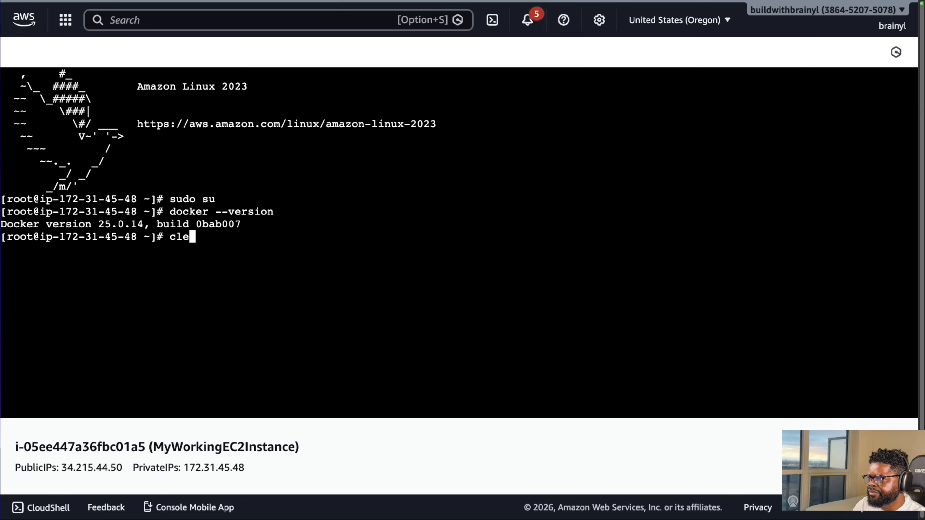
type("ar")
key("Return")
type("docker ps")
key("Return")
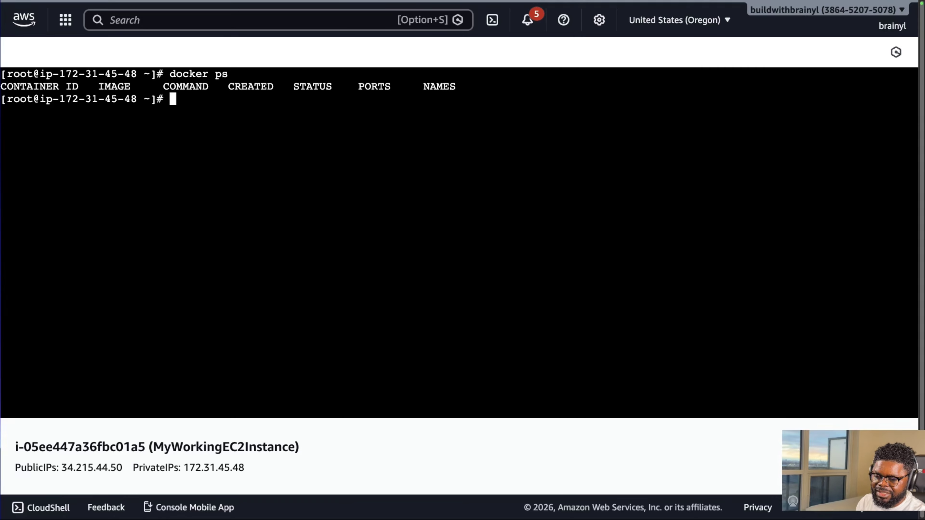
- Rerun docker --version below the container listing
mouse_move(271, 52)
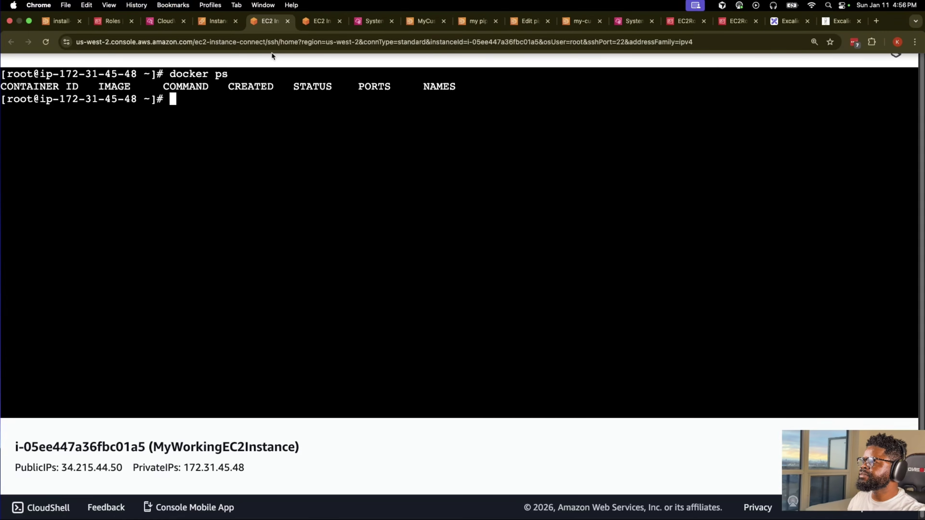
type("do")
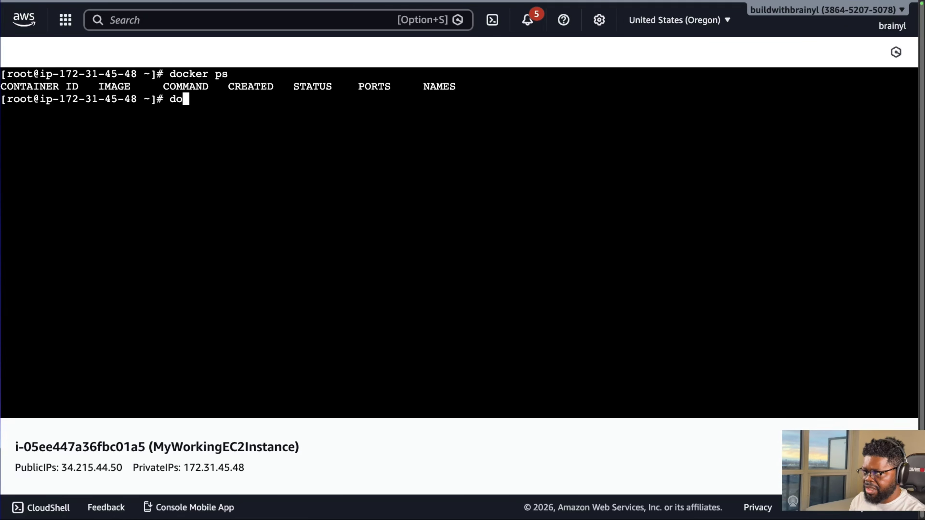
type("cke")
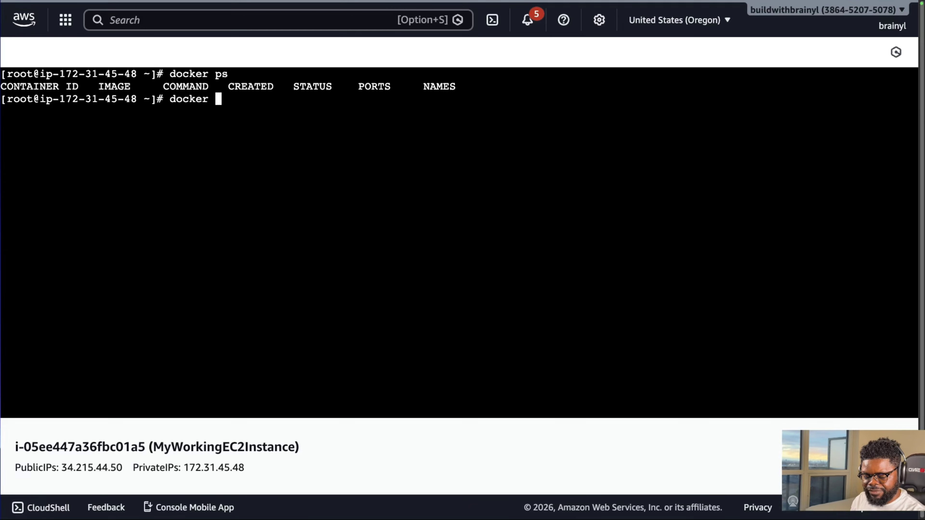
key("Up")
key("Up")
key("Return")
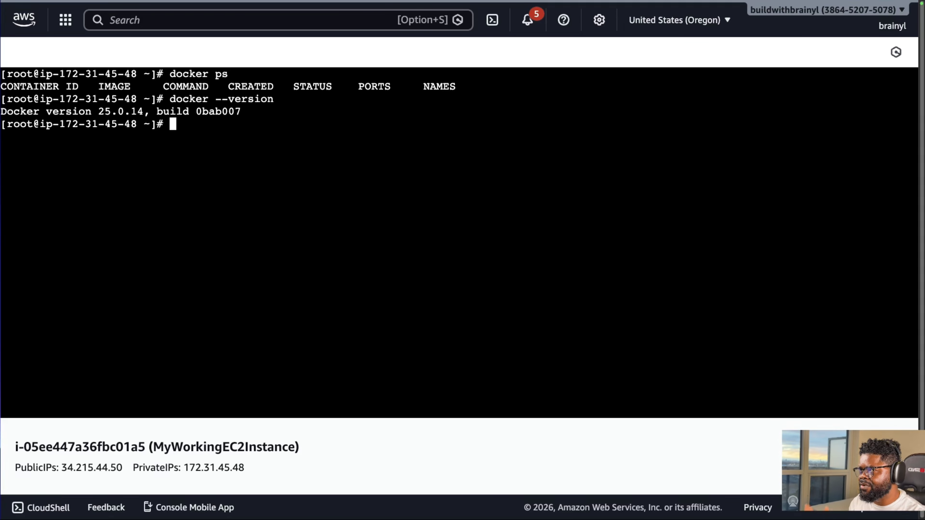
- Go back to the EC2 instances list, deselect MyWorkingEC2Instance and refresh the instance states
mouse_move(411, 13)
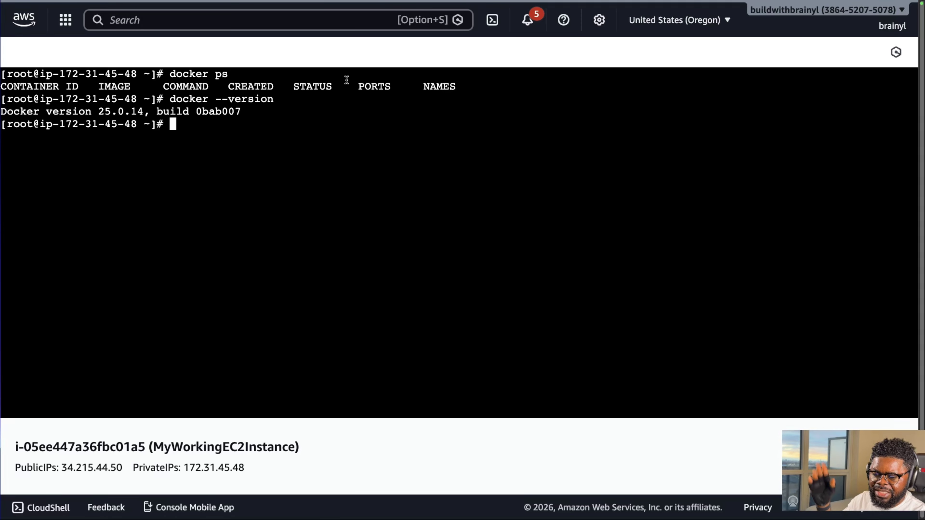
mouse_move(307, 6)
left_click(210, 23)
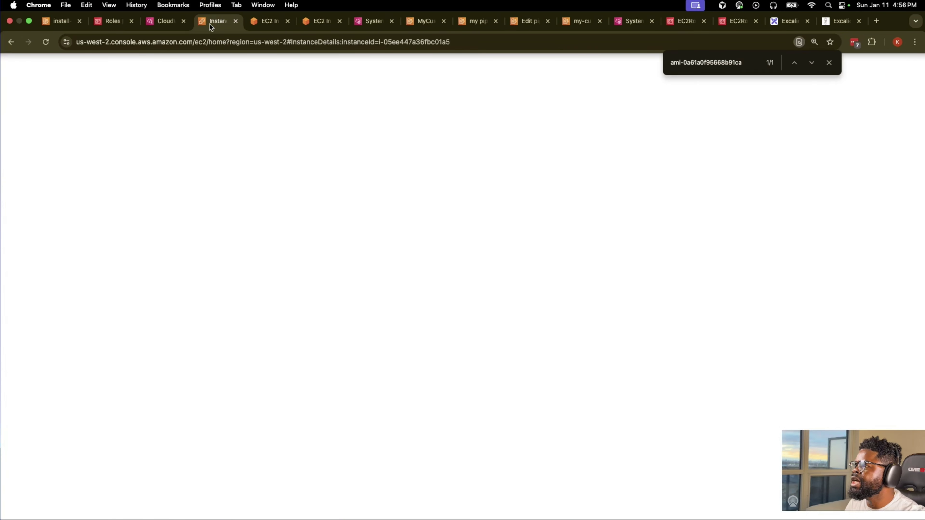
scroll(75, 219, "up", 5)
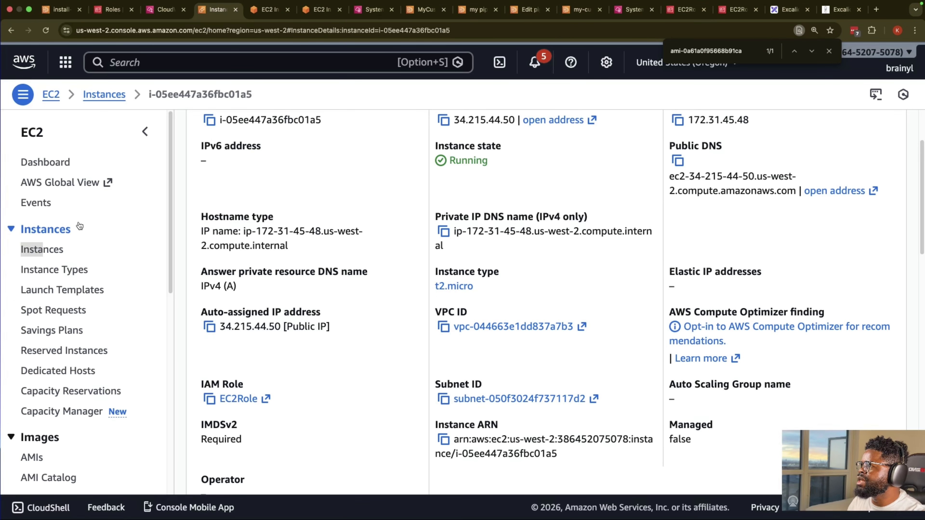
left_click(50, 256)
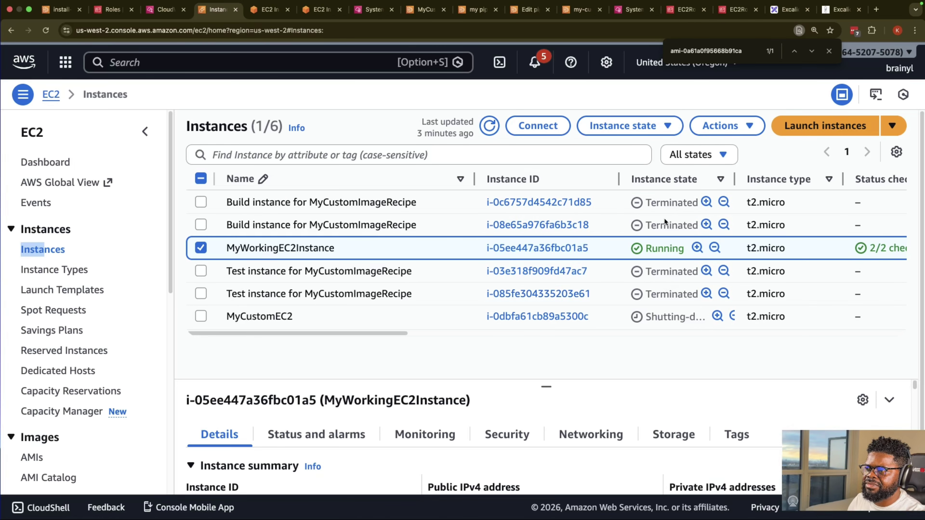
left_click(200, 250)
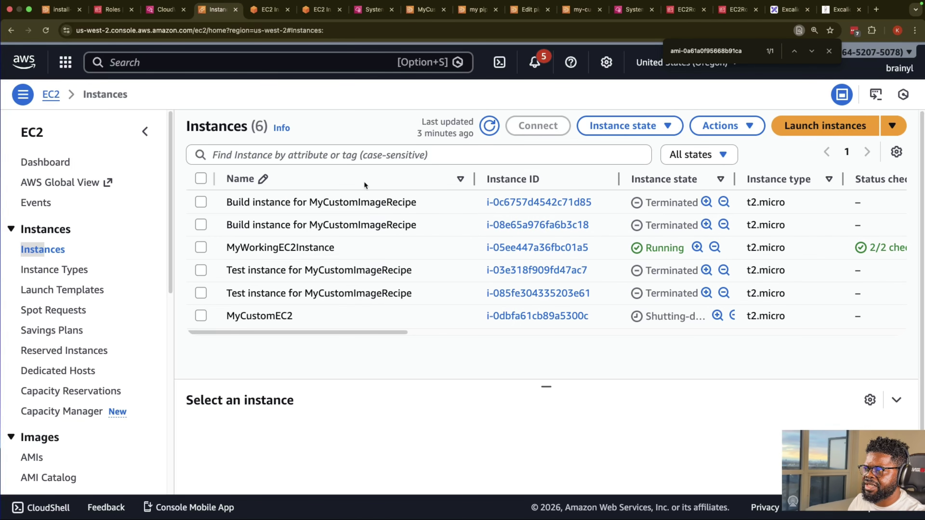
left_click(490, 127)
- Terminate the MyWorkingEC2Instance instance
left_click(201, 248)
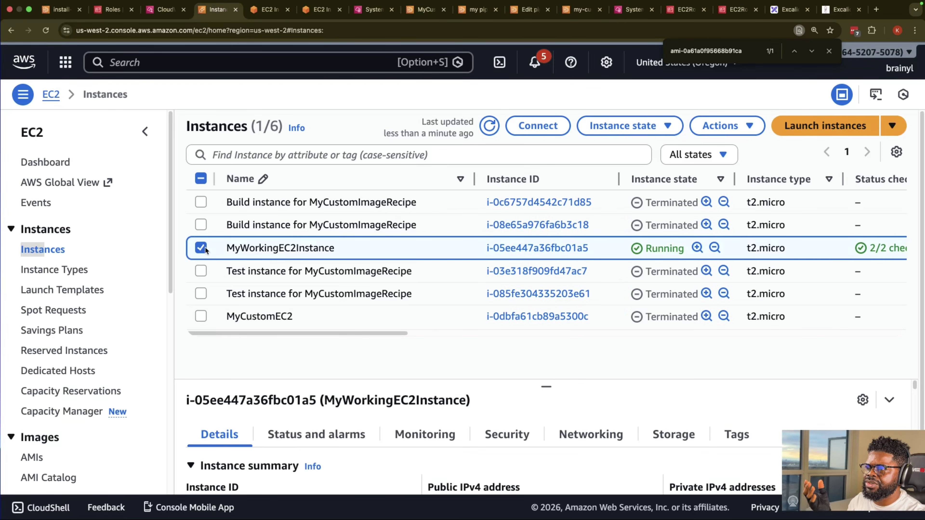
left_click(725, 129)
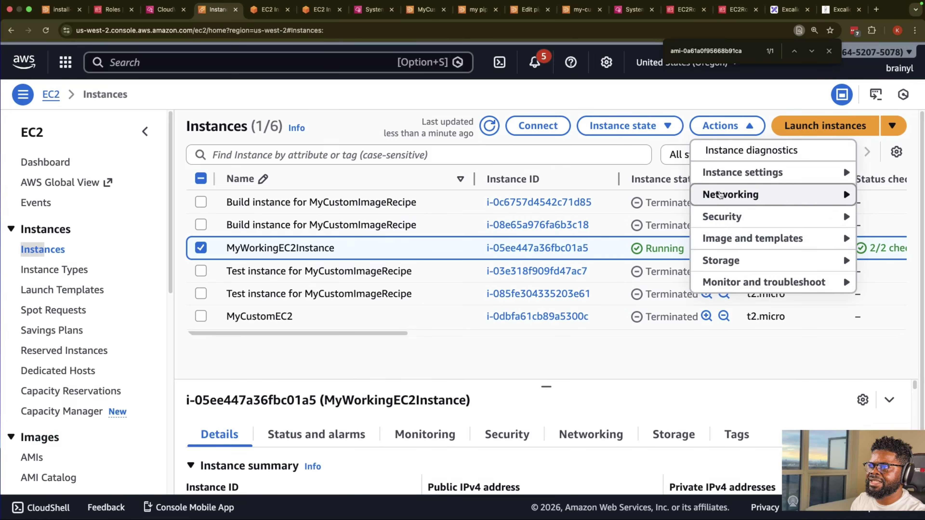
left_click(626, 127)
left_click(672, 243)
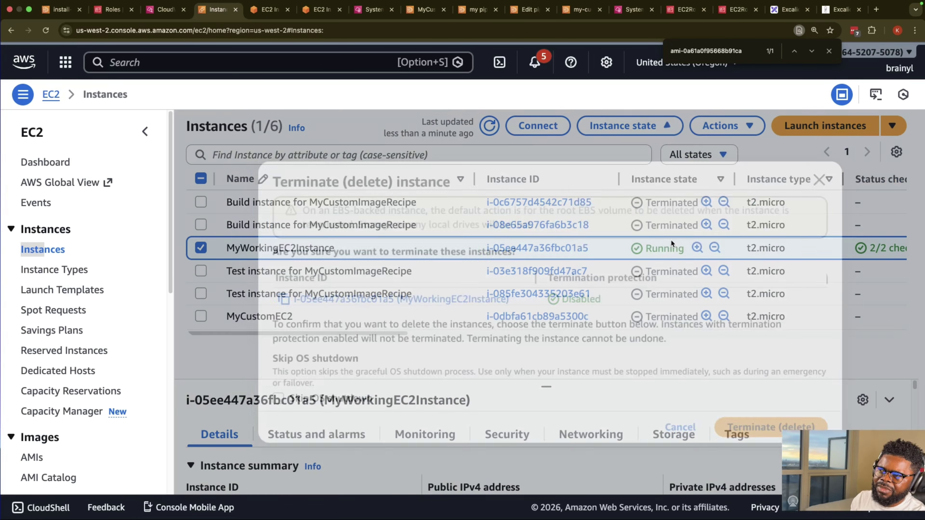
left_click(753, 426)
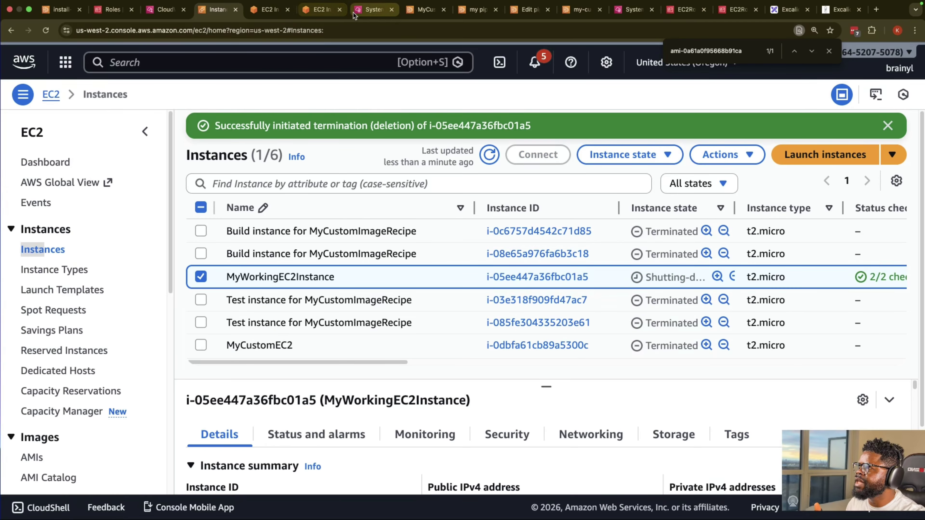
- Switch from the EC2 instances to EC2 Image Builder and open the list of image pipelines
left_click(375, 13)
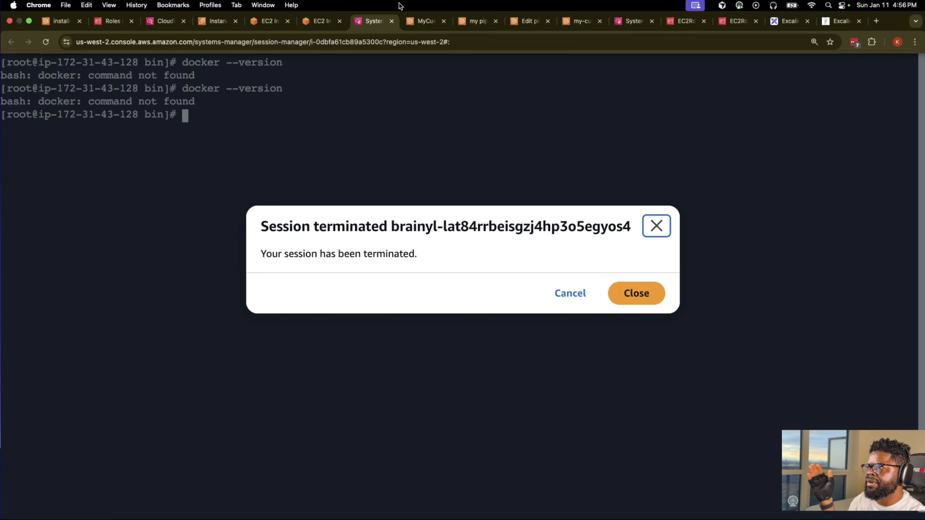
left_click(419, 20)
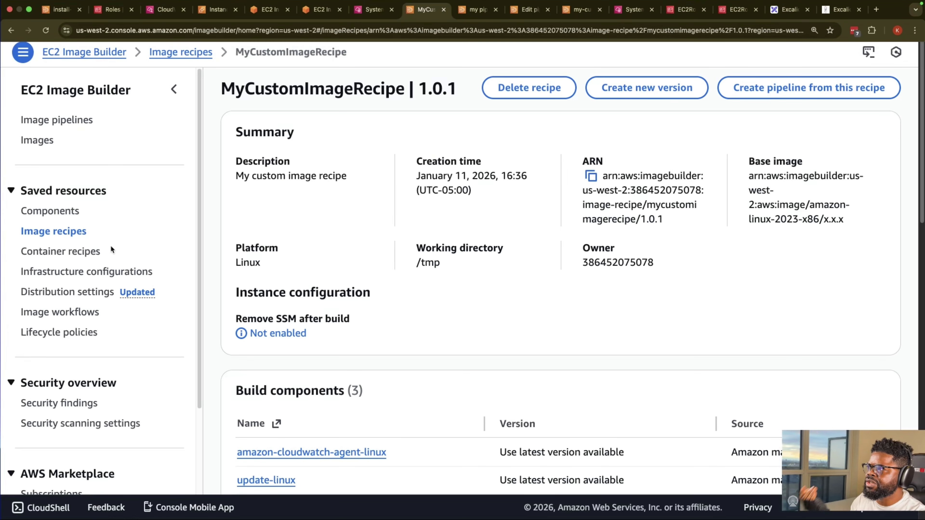
left_click(52, 233)
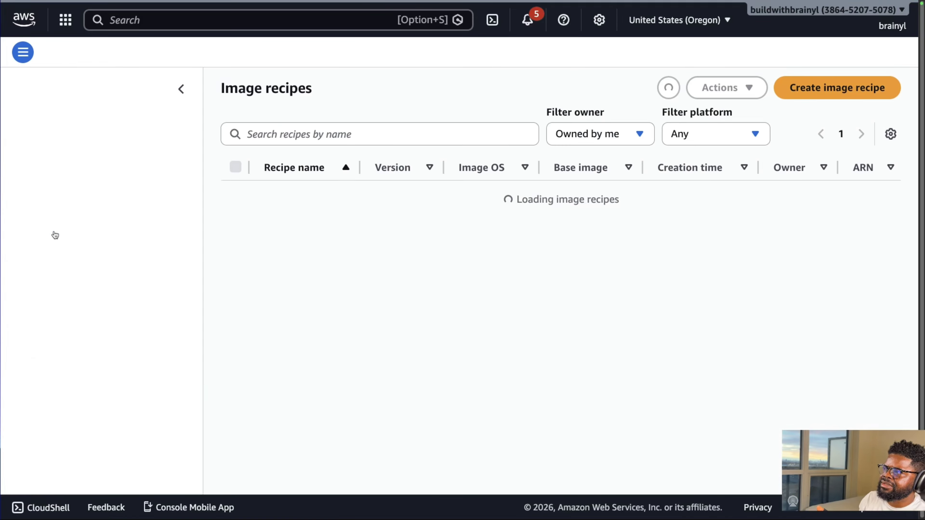
left_click(37, 121)
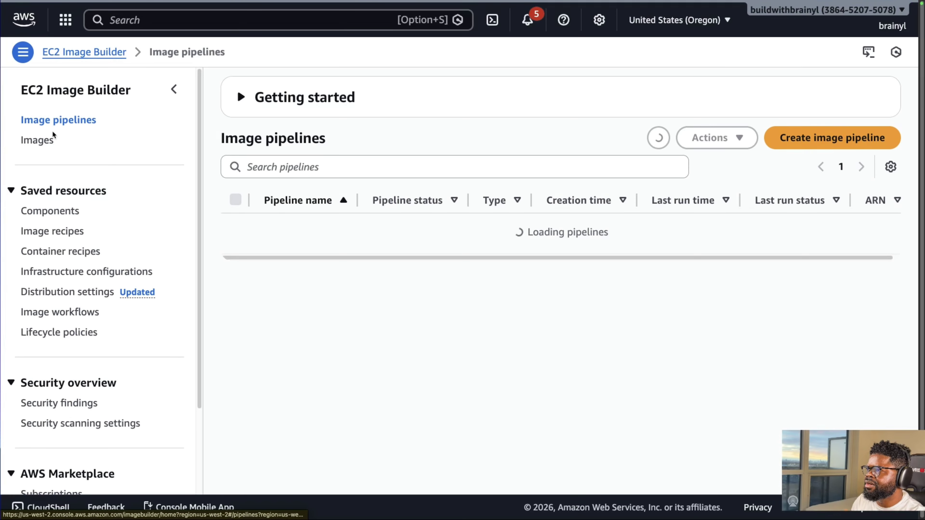
- Delete both image pipelines, my pipeline and my-custom-image-pipeline, entering "confirm" to approve the deletion
left_click(234, 200)
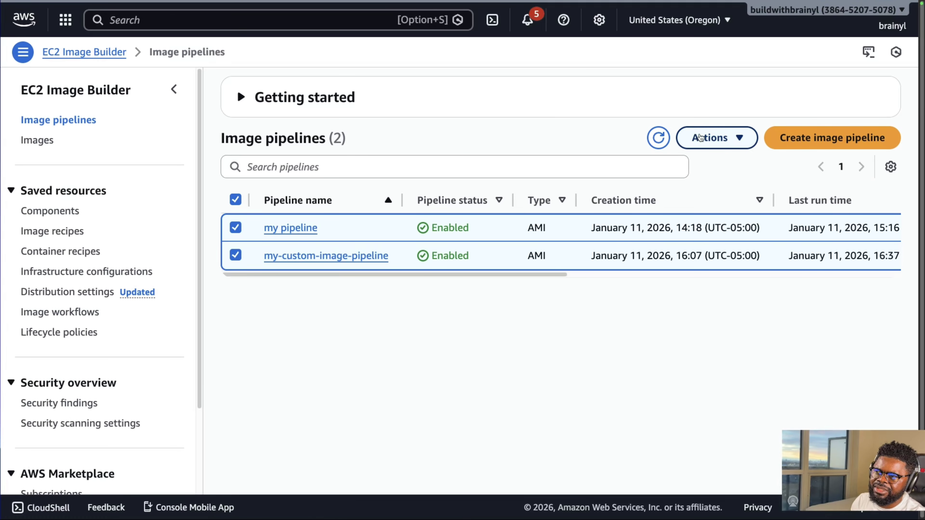
left_click(714, 137)
left_click(728, 213)
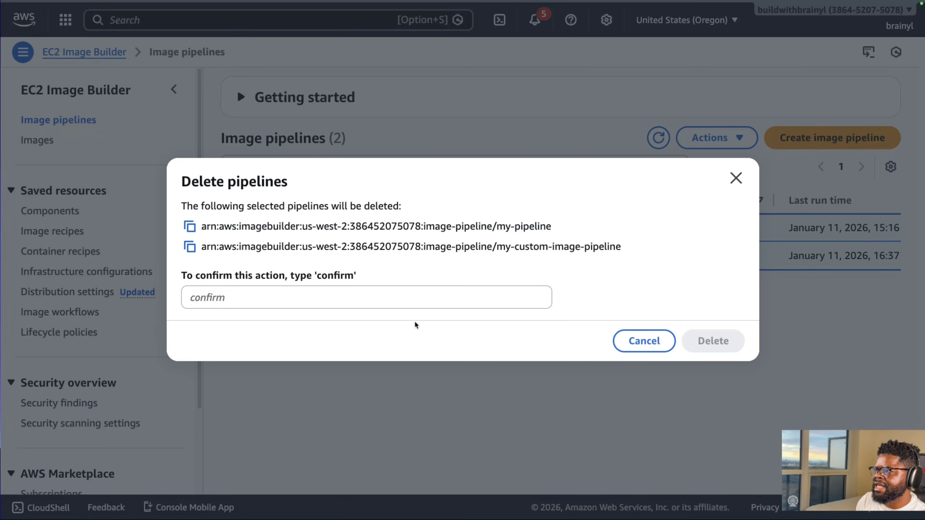
left_click(410, 294)
type("confirm")
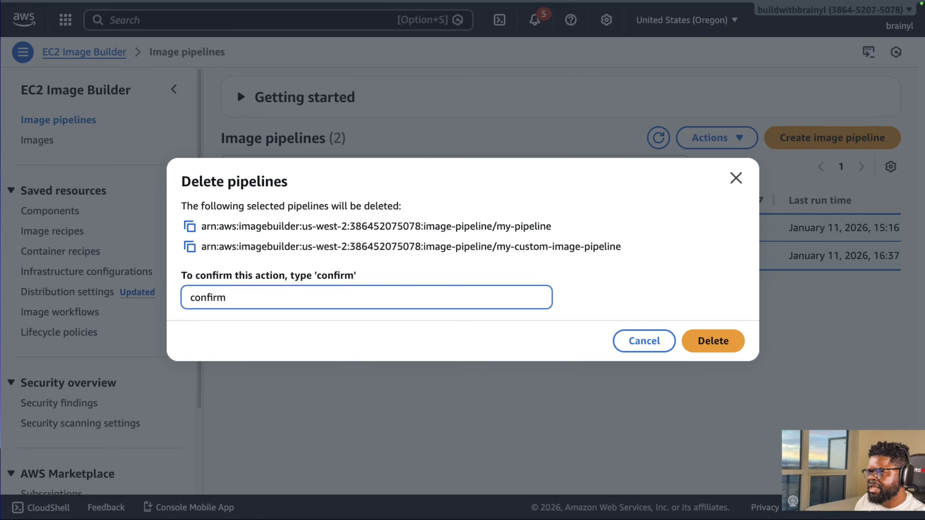
left_click(710, 337)
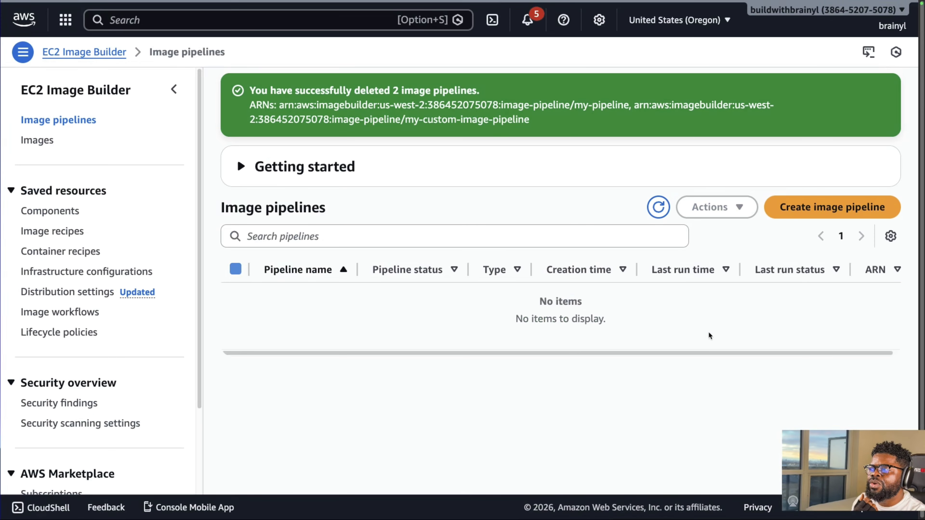
- Delete all image recipes, versions 1.0.0 and 1.0.1 of MyCustomImageRecipe and MyRecipe, entering "confirm" to approve the deletion
left_click(54, 233)
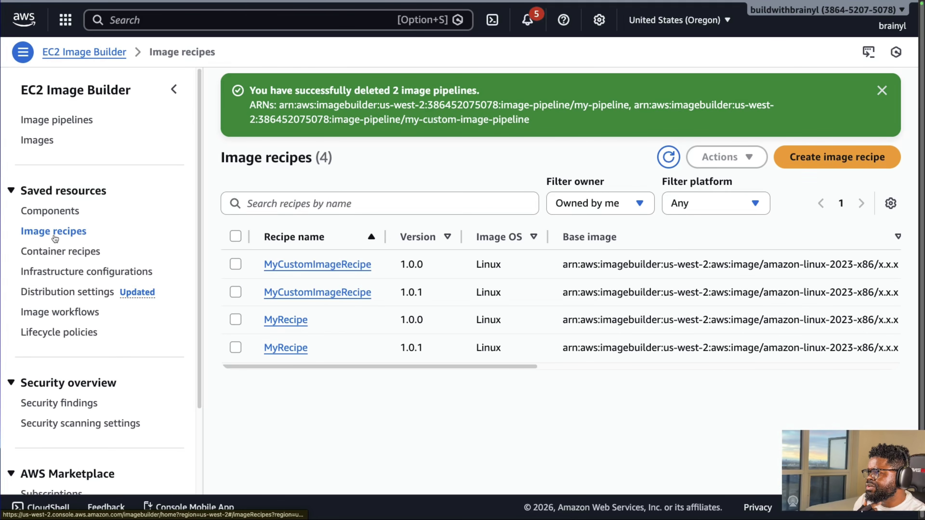
left_click(236, 236)
left_click(721, 157)
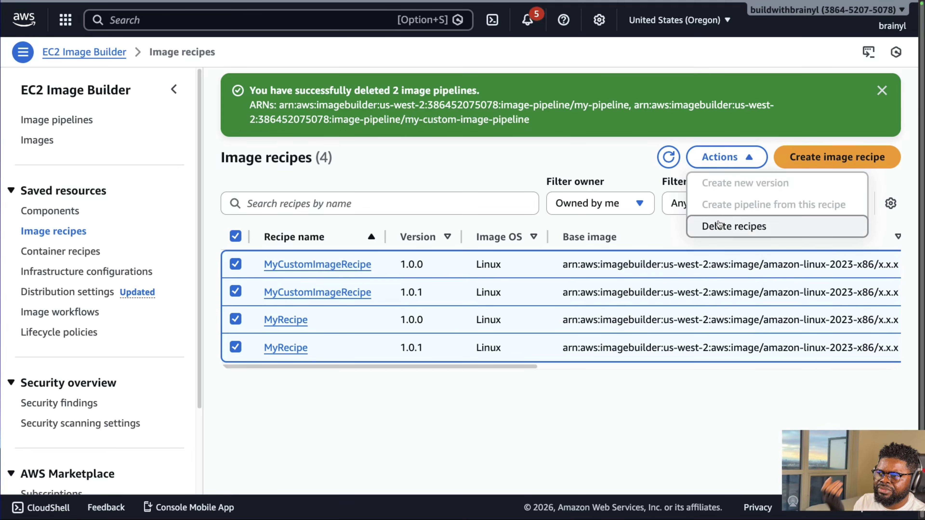
left_click(720, 226)
left_click(426, 319)
type("co")
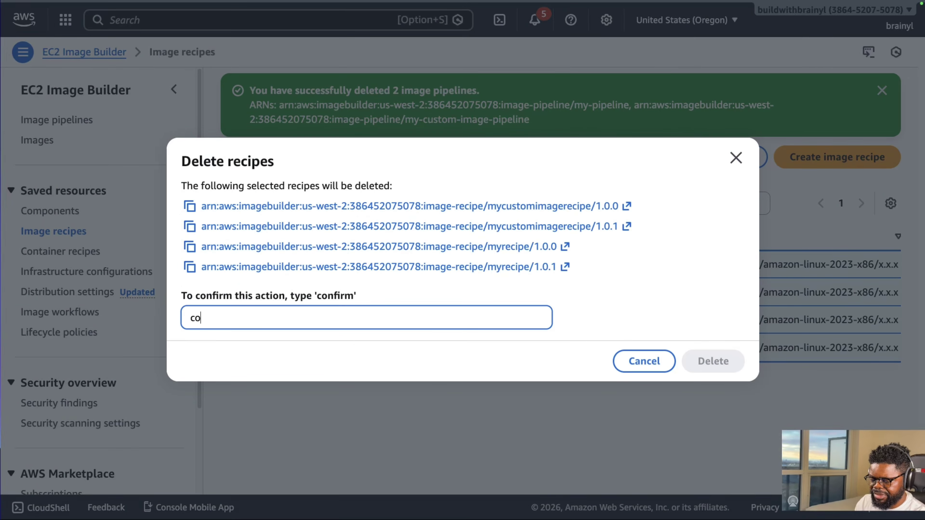
type("nfirm")
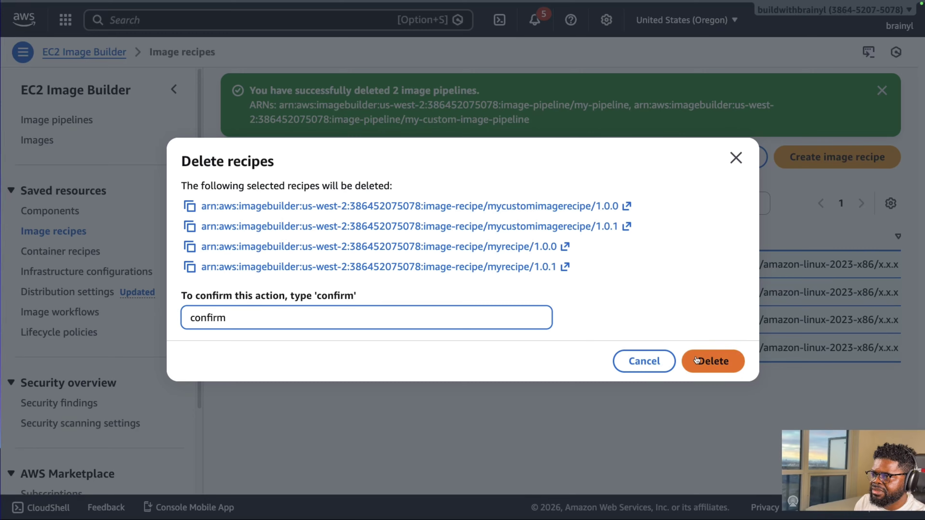
left_click(711, 361)
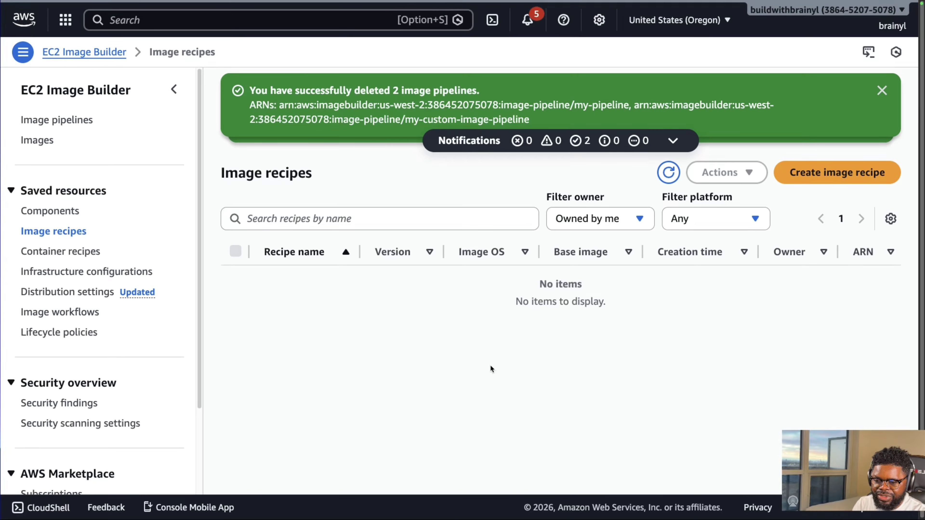
- Check the container recipes in Image Builder for remaining resources to clean up
left_click(71, 250)
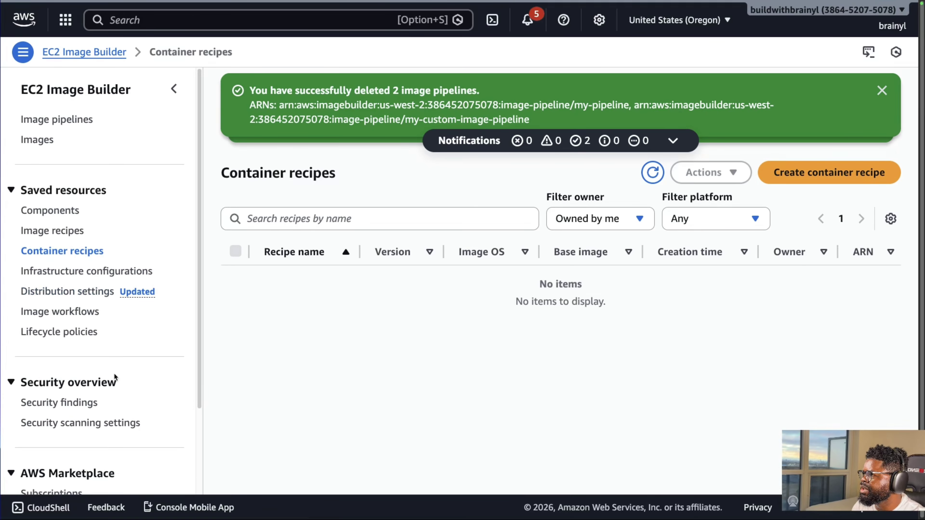
scroll(46, 234, "down", 3)
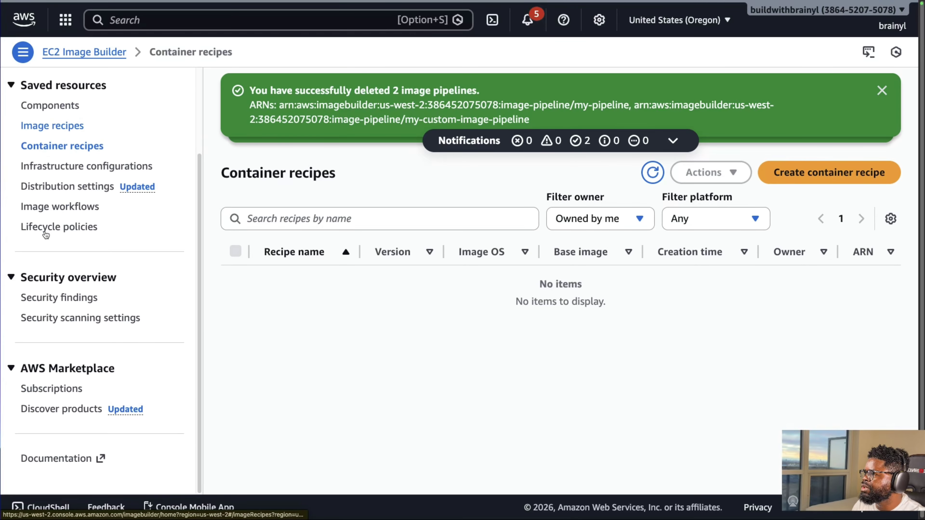
scroll(91, 205, "up", 3)
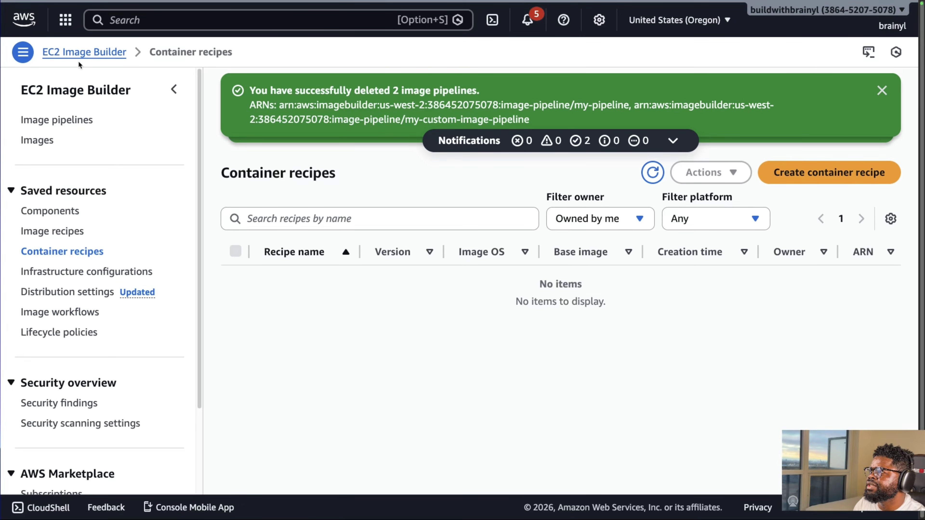
- Search for the EC2 service and open its list of owned AMIs to review their details
left_click(133, 21)
type("ec2")
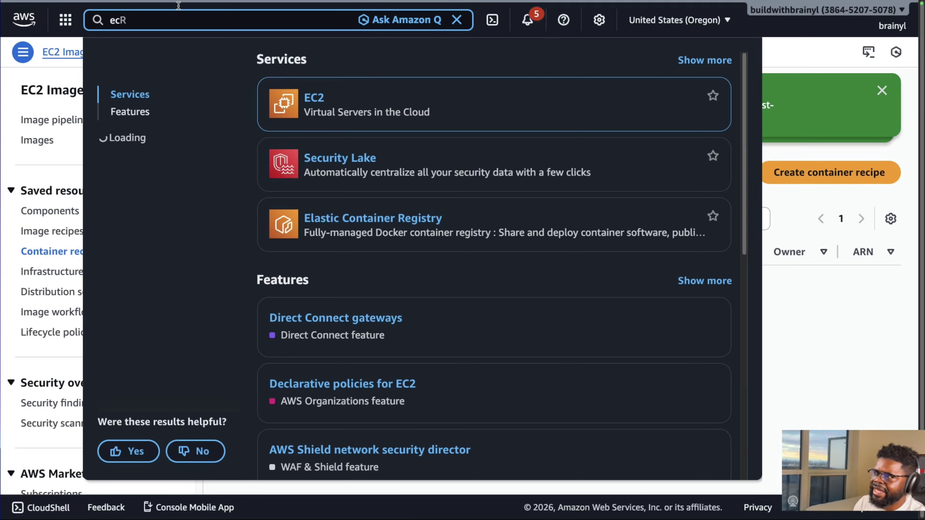
left_click(313, 99)
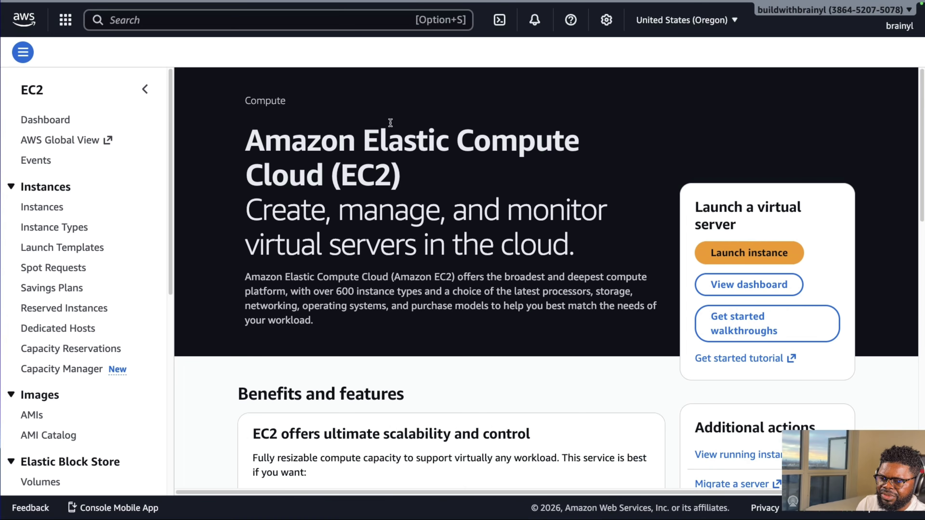
left_click(32, 415)
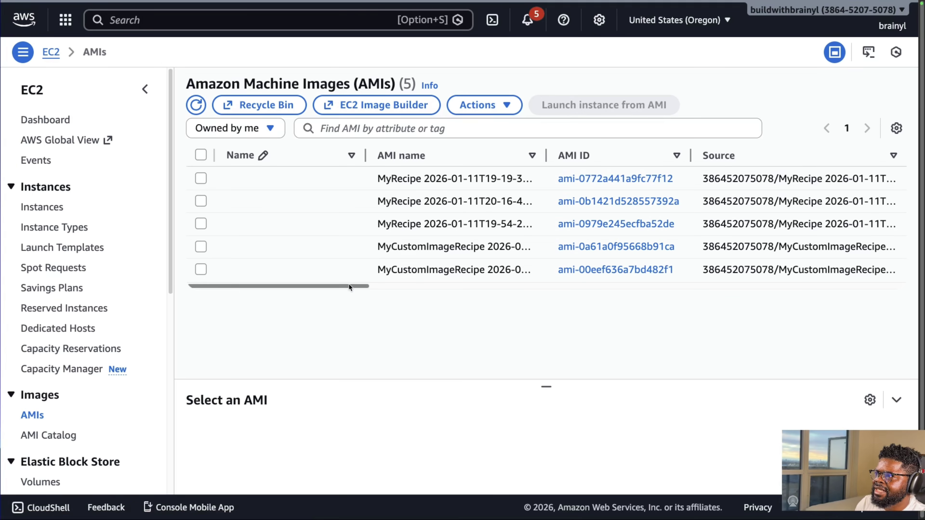
left_click_drag(348, 285, 710, 288)
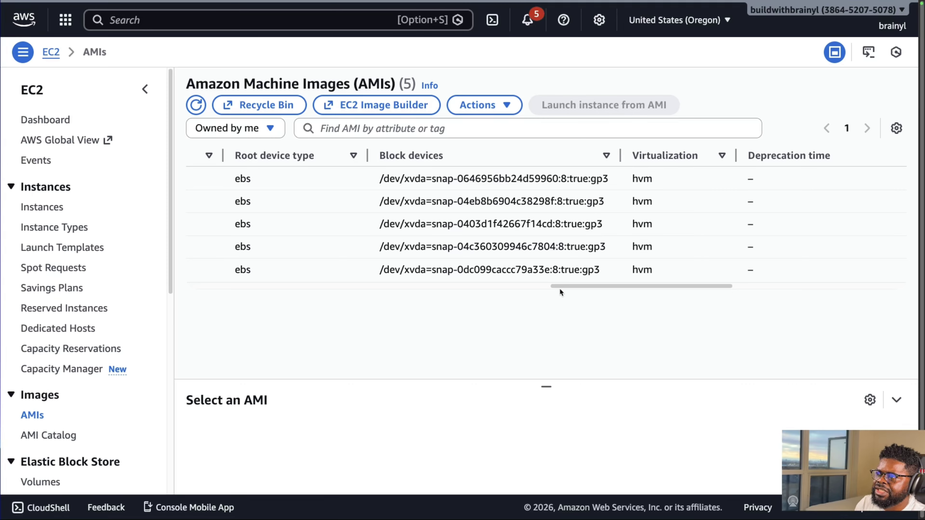
left_click(306, 288)
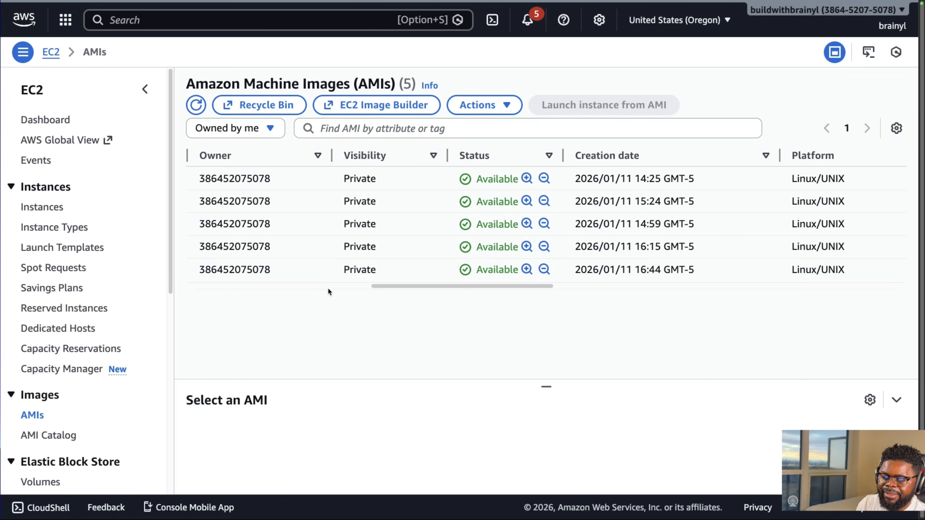
left_click_drag(385, 289, 116, 287)
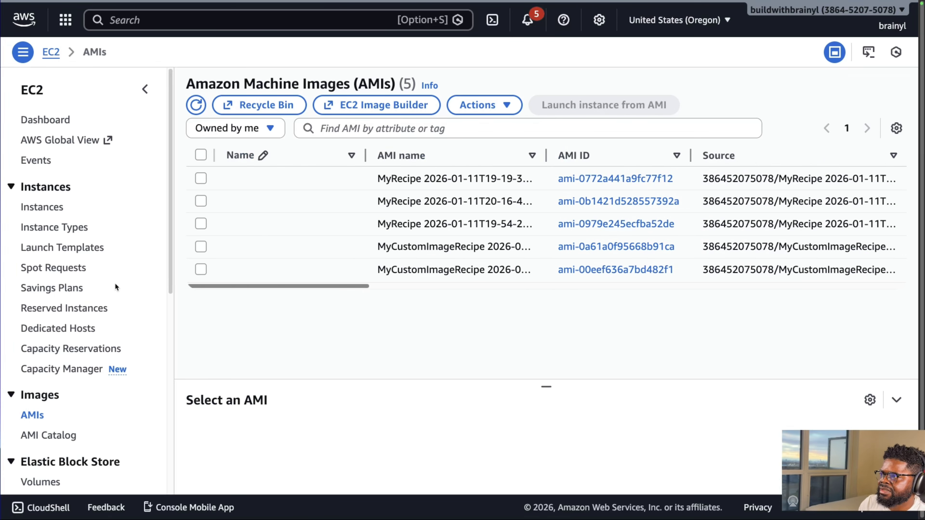
- Deregister all five owned AMIs and delete their associated snapshots
left_click(201, 155)
left_click(481, 105)
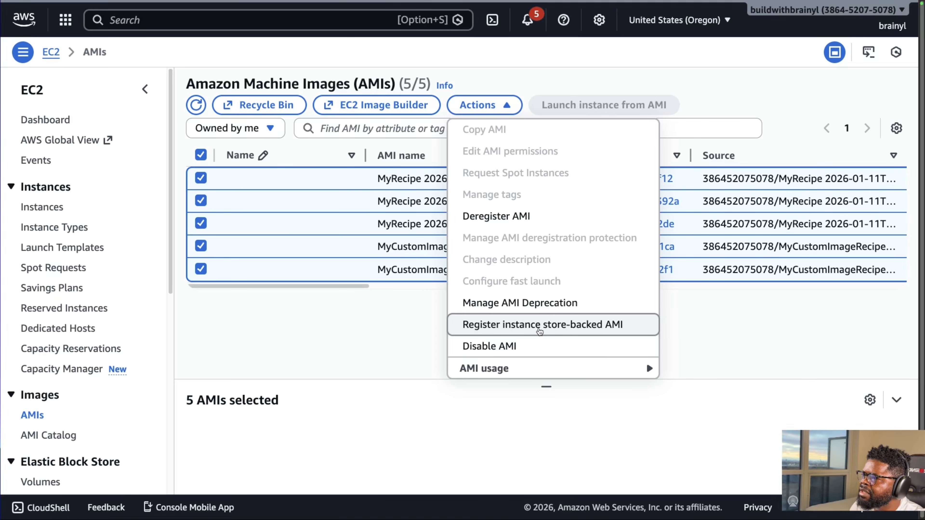
left_click(536, 218)
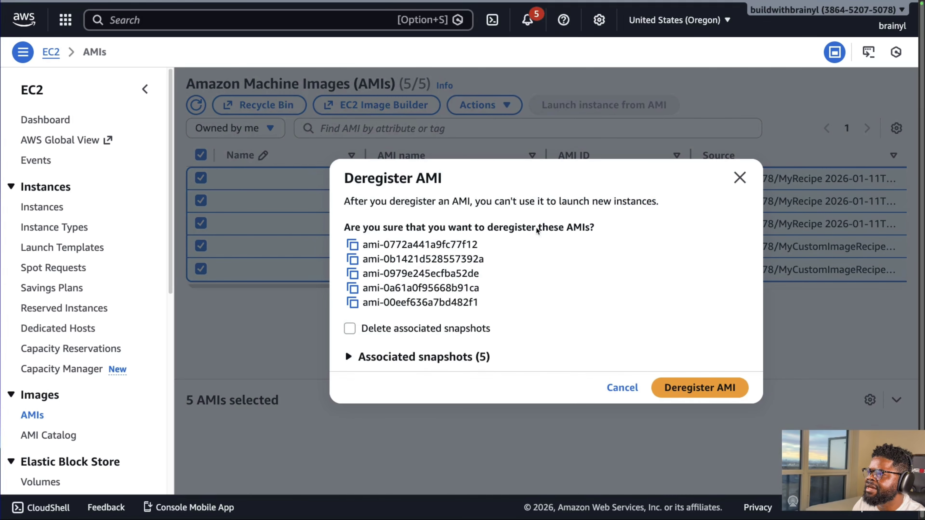
left_click(405, 329)
left_click(413, 357)
left_click(401, 315)
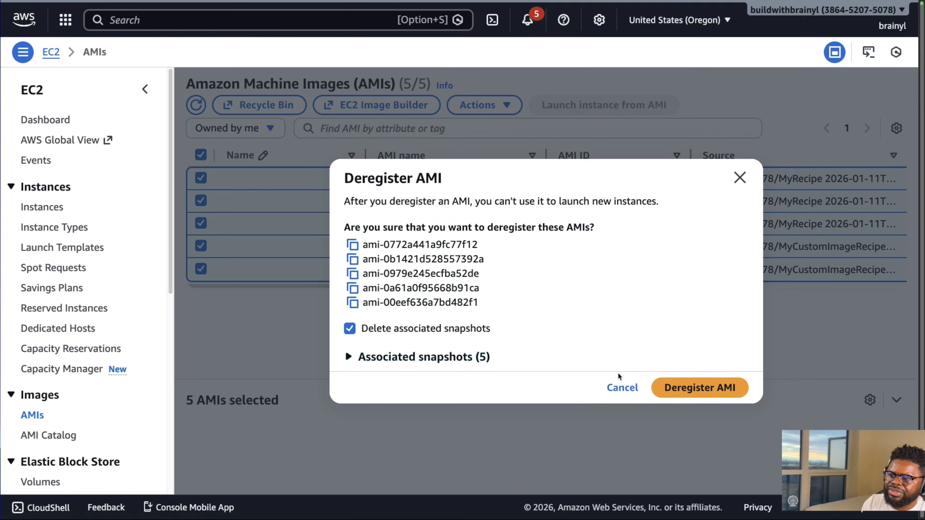
left_click(717, 388)
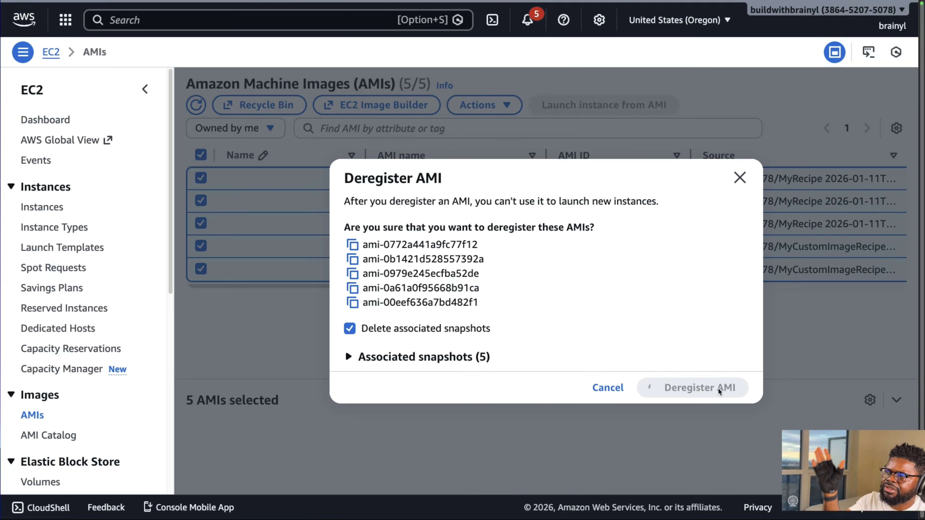